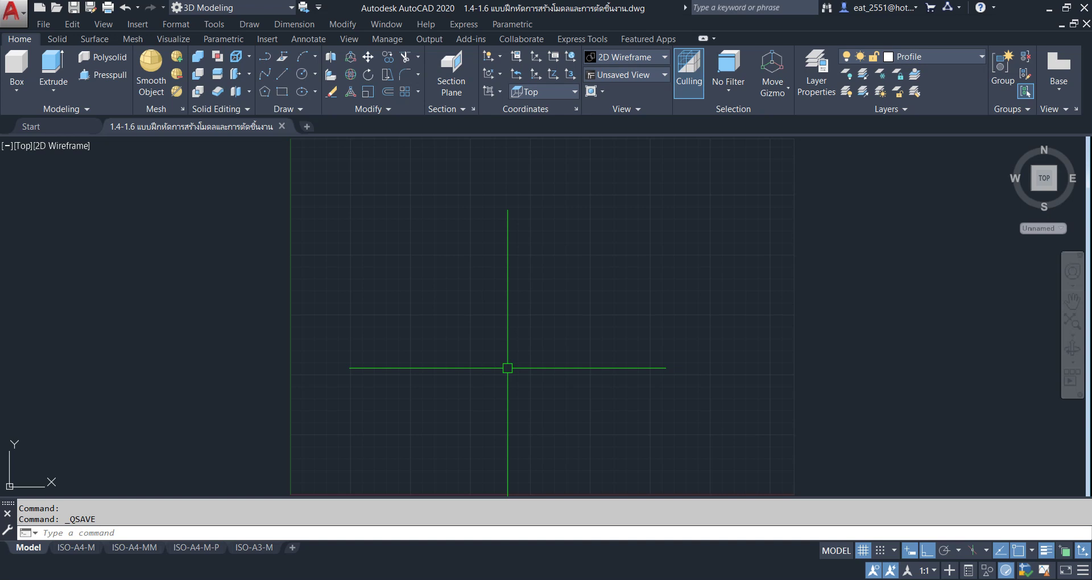
# Switch to the 3D Modeling workspace.
pyautogui.click(294, 9)
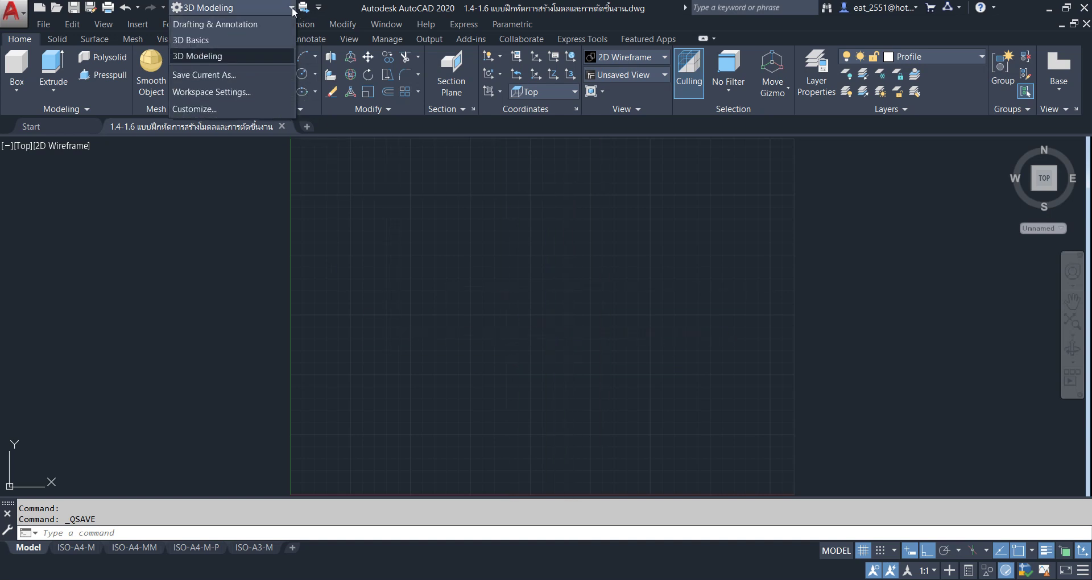
pyautogui.click(261, 58)
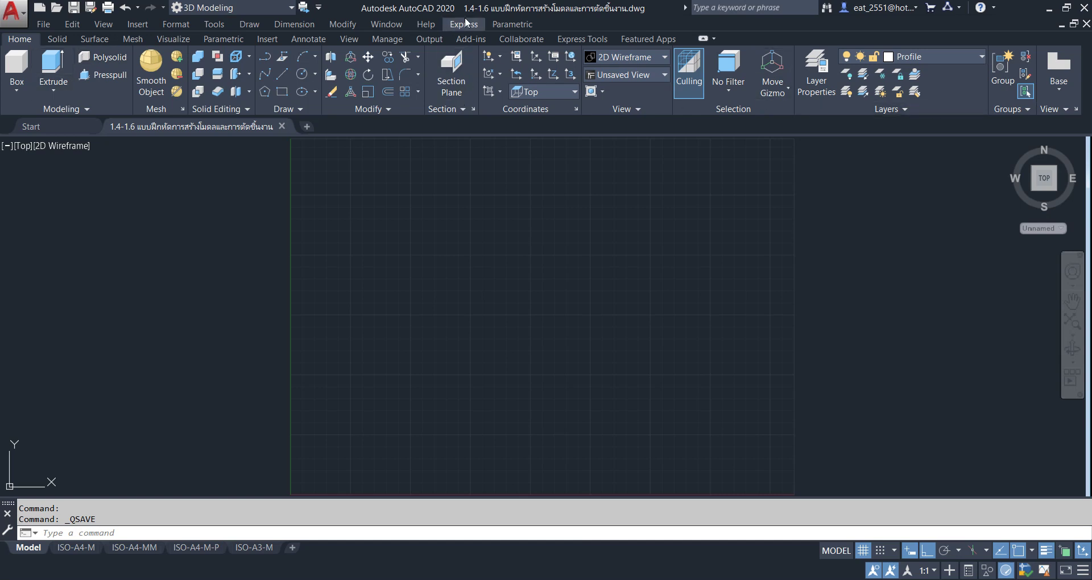
pyautogui.click(318, 8)
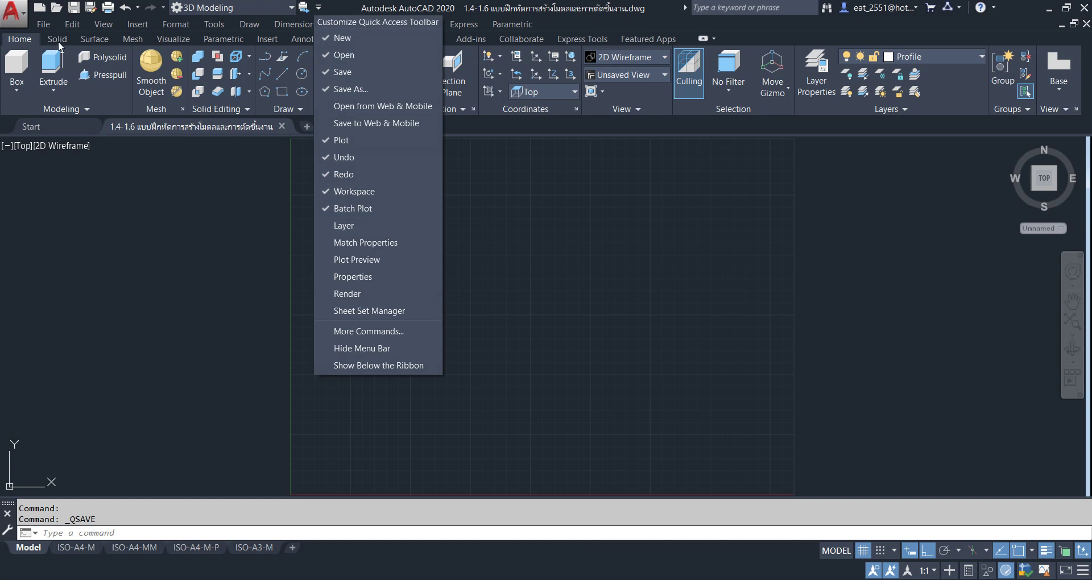
pyautogui.click(97, 270)
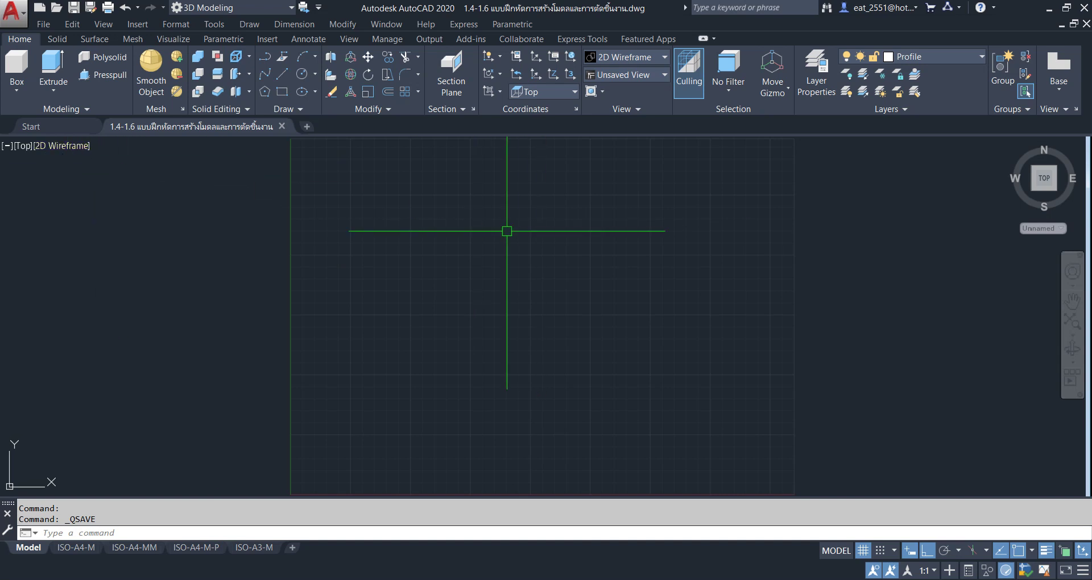
# Keep Profile as the current layer.
pyautogui.click(942, 56)
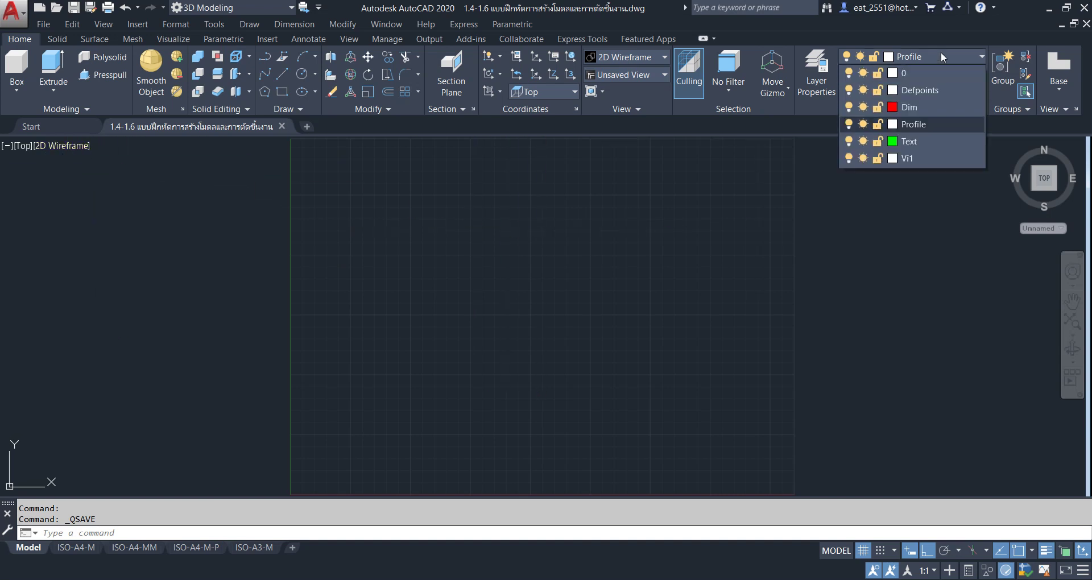
pyautogui.click(936, 124)
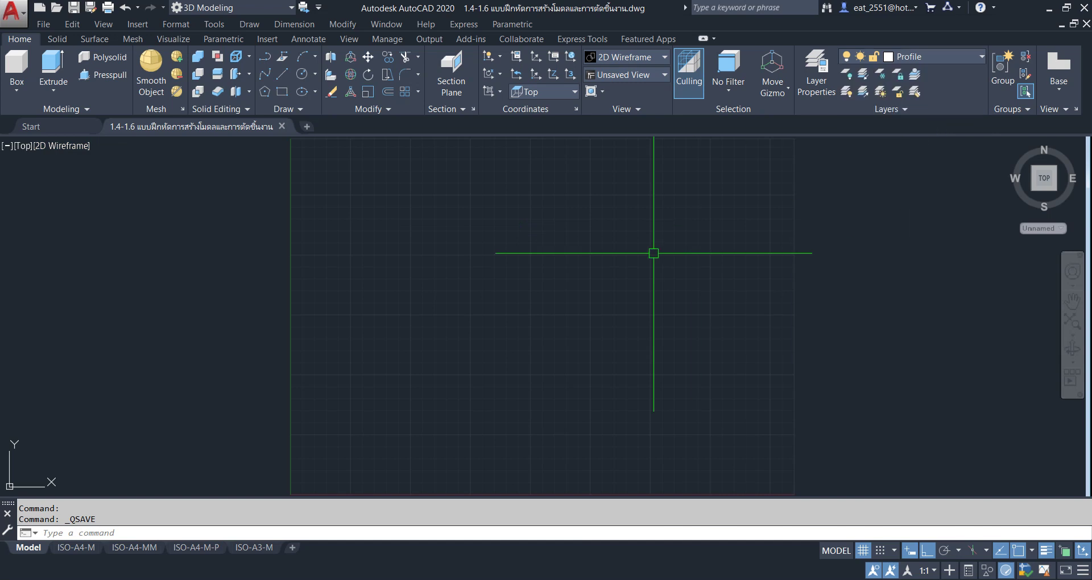
pyautogui.click(660, 528)
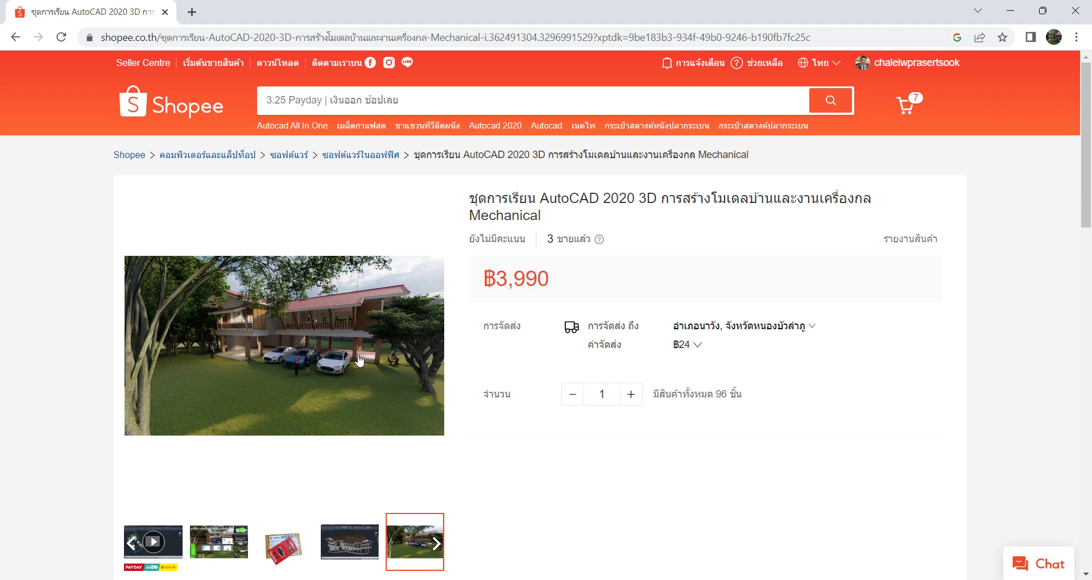
pyautogui.moveTo(283, 541)
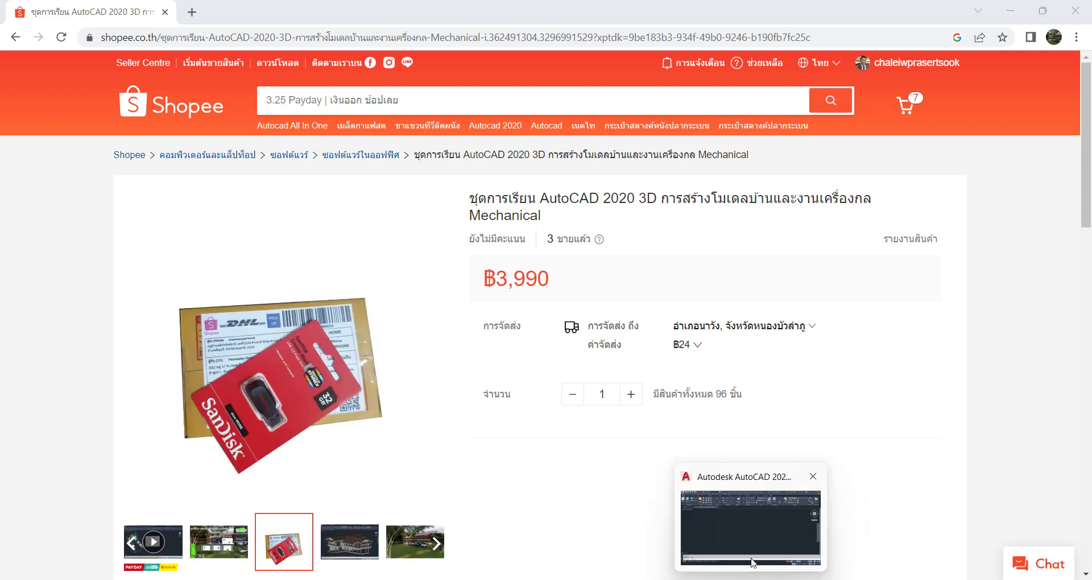
pyautogui.click(756, 528)
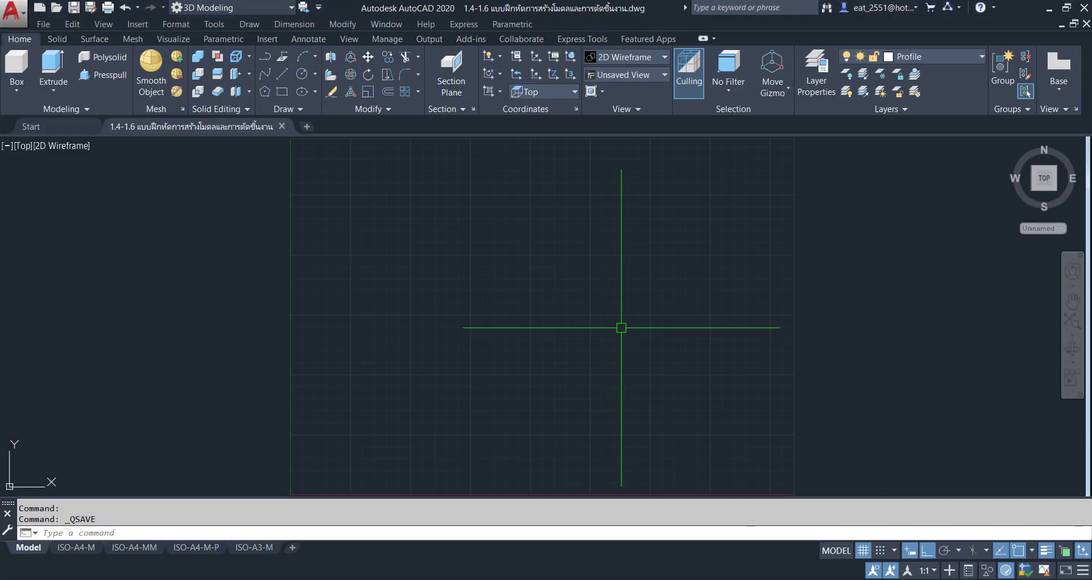
pyautogui.click(963, 56)
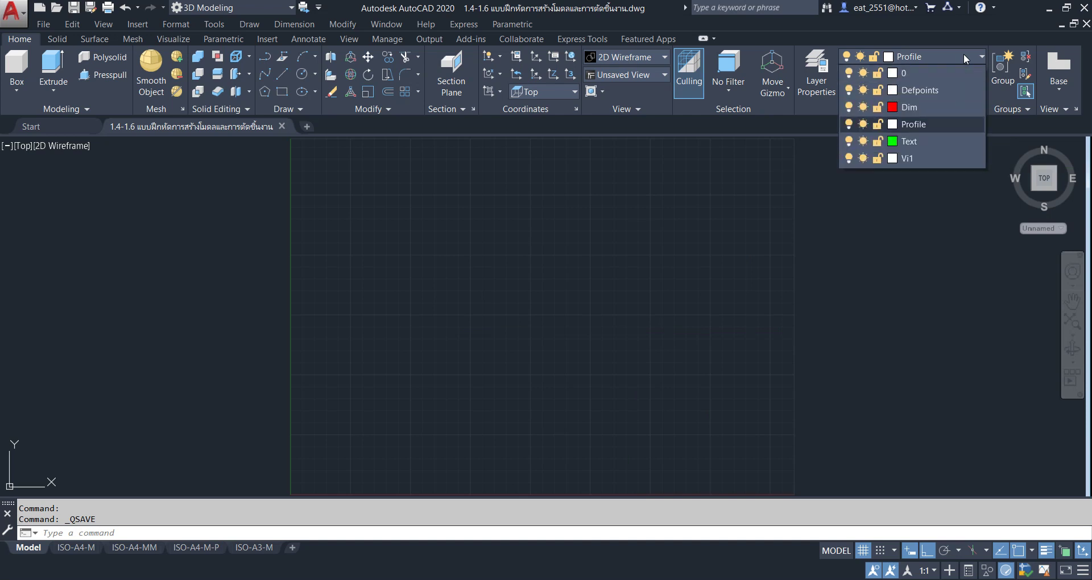
pyautogui.click(938, 127)
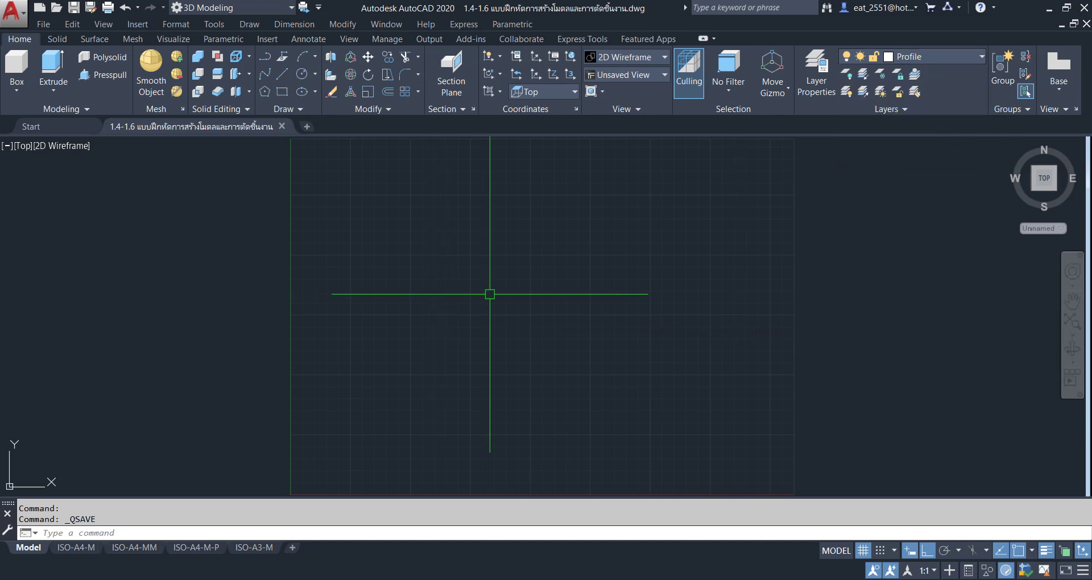
# Draw a 300-unit vertical line with the L command.
pyautogui.write('L')
pyautogui.press('Return')
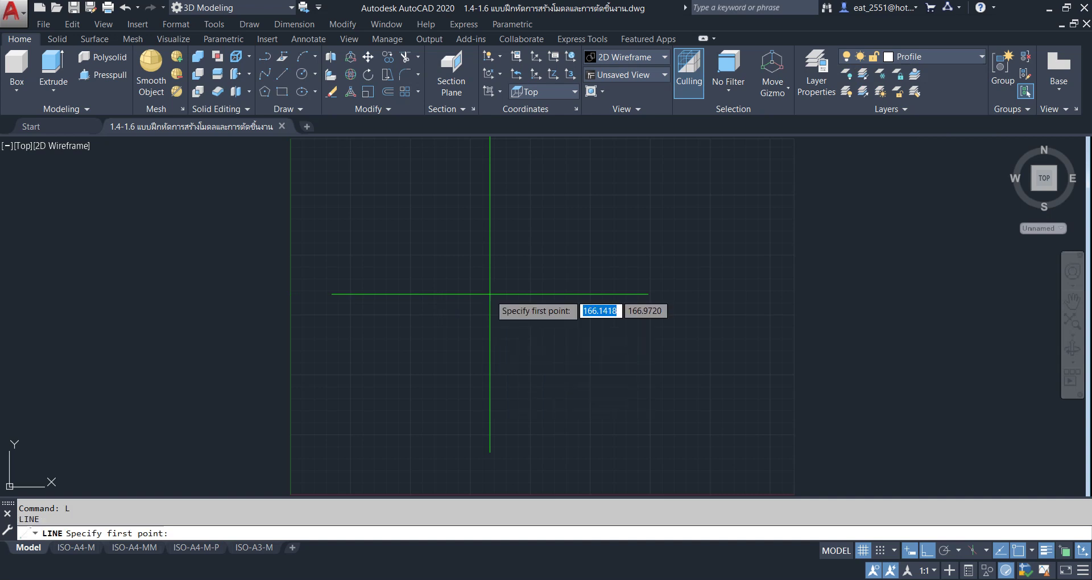
pyautogui.click(493, 215)
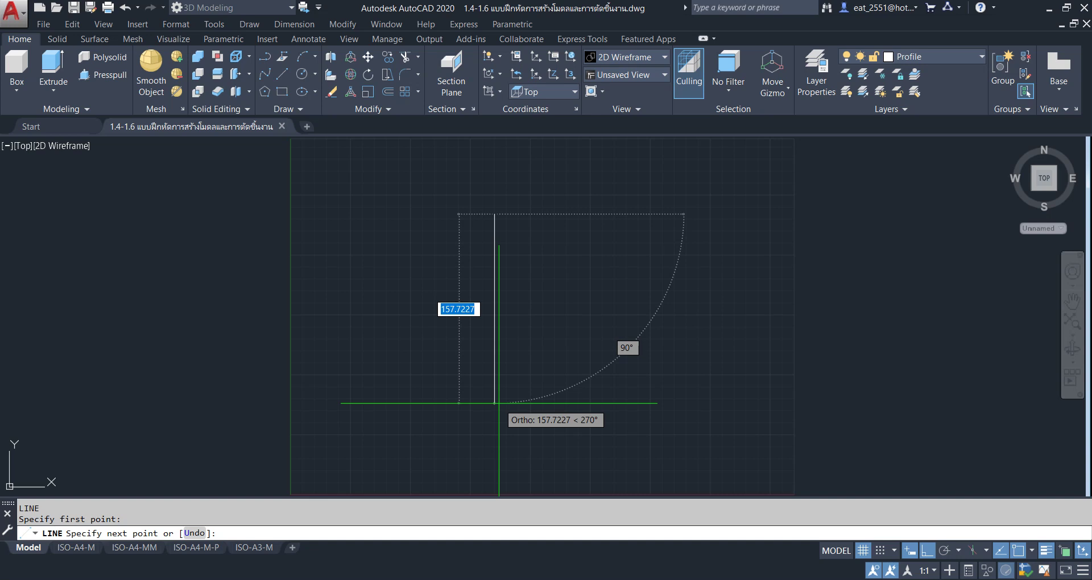
pyautogui.write('300')
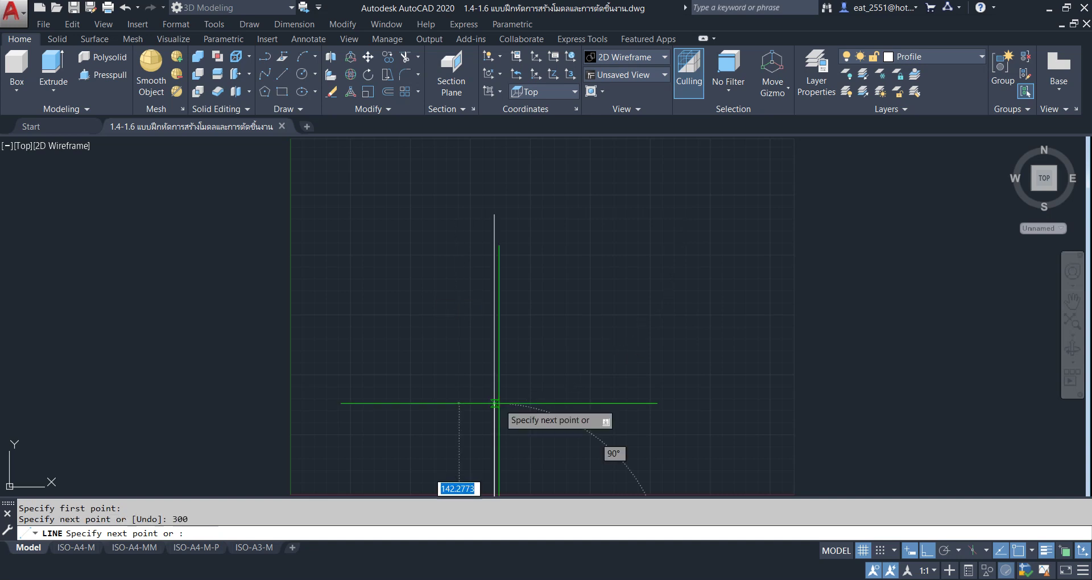
pyautogui.press('Return')
pyautogui.press('Return')
# Move the vertical line so its bottom end sits on the X axis.
pyautogui.moveTo(585, 431); pyautogui.dragTo(591, 295, button='middle')
pyautogui.scroll(-5, 488, 364)
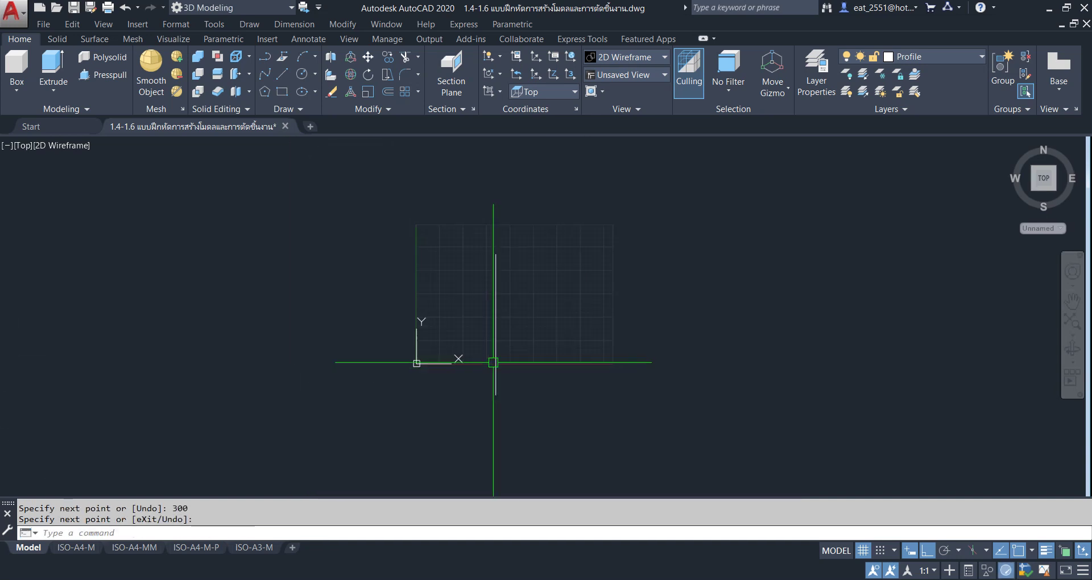
pyautogui.click(476, 212)
pyautogui.click(550, 453)
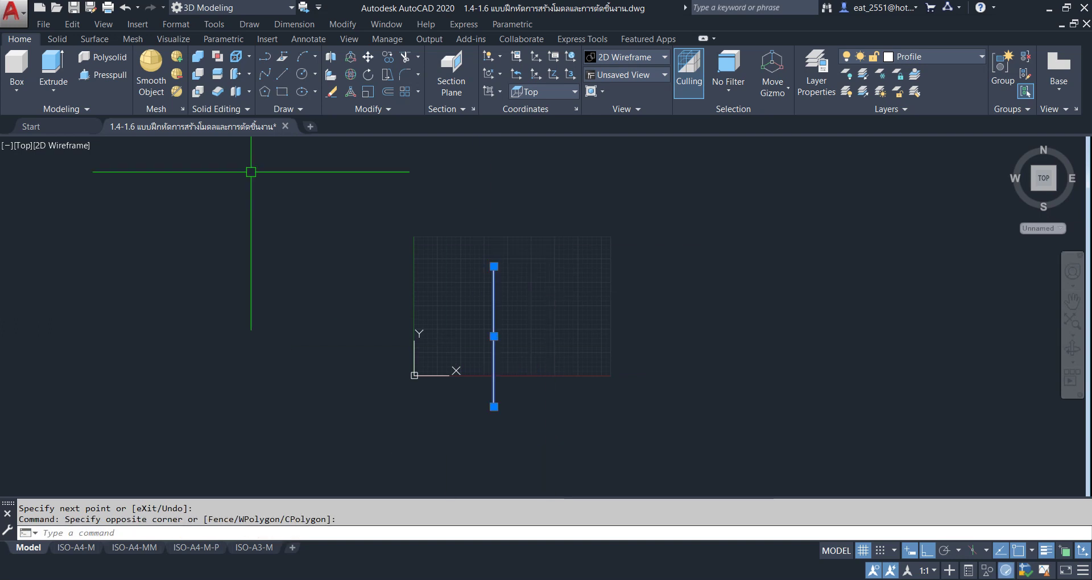
pyautogui.click(368, 57)
pyautogui.click(692, 313)
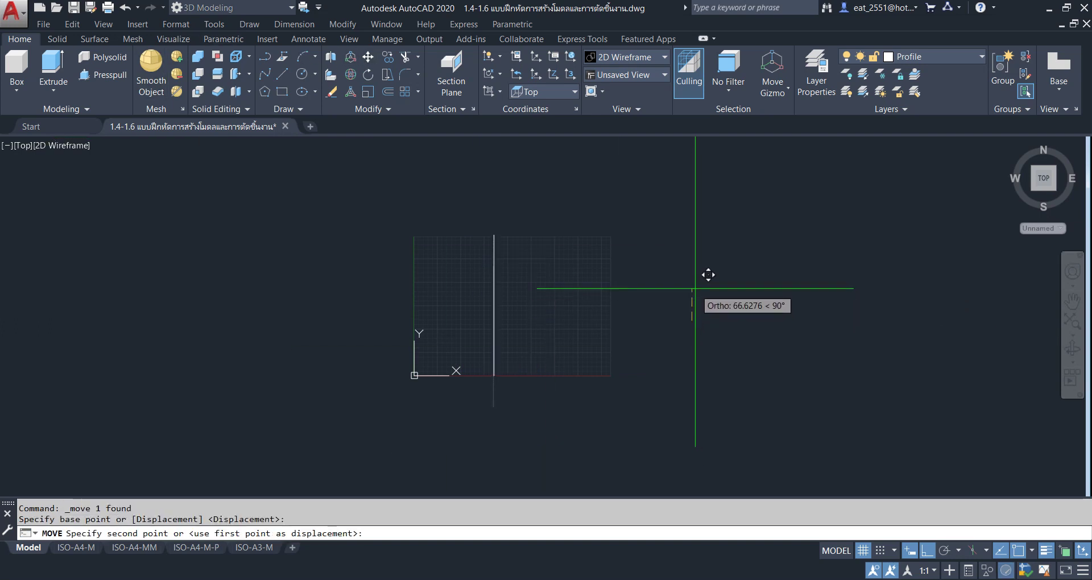
pyautogui.click(693, 283)
# Turn off the grid display.
pyautogui.click(863, 550)
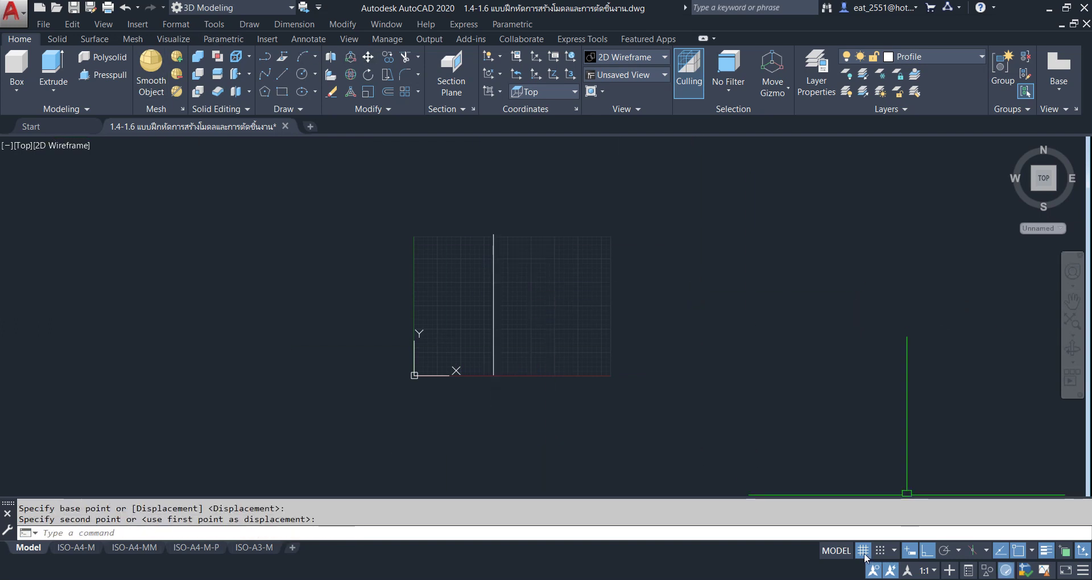
pyautogui.scroll(2, 507, 314)
pyautogui.moveTo(492, 380); pyautogui.dragTo(490, 397, button='middle')
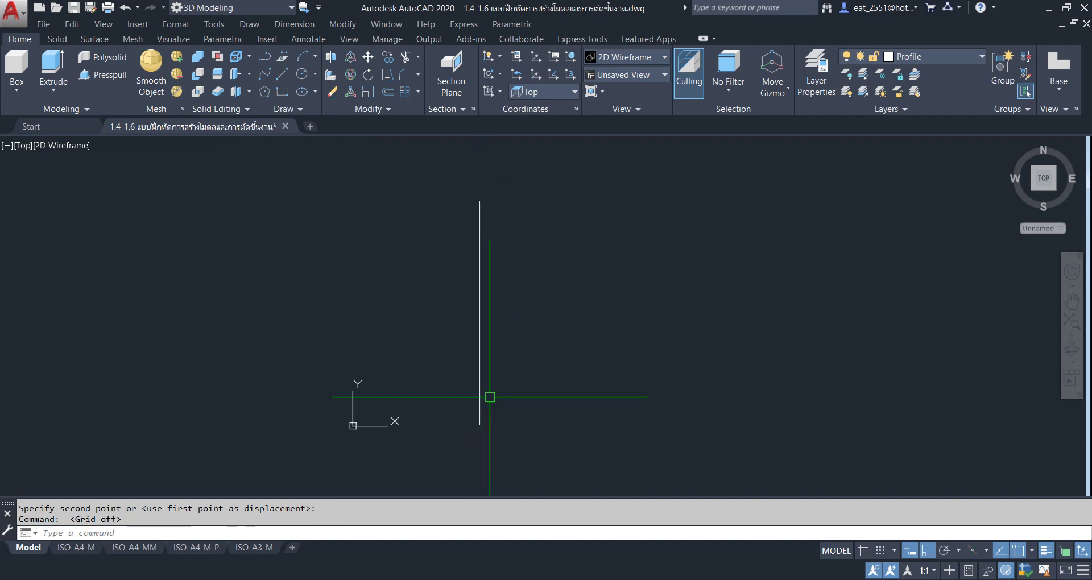
pyautogui.scroll(2, 441, 424)
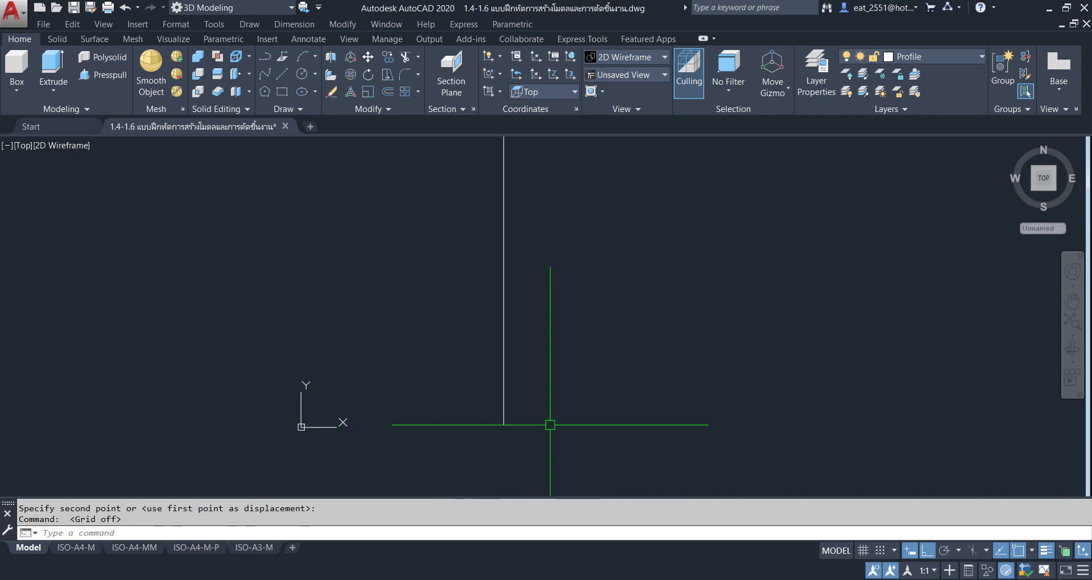
# Draw a 180-unit horizontal line right of the vertical line.
pyautogui.click(282, 74)
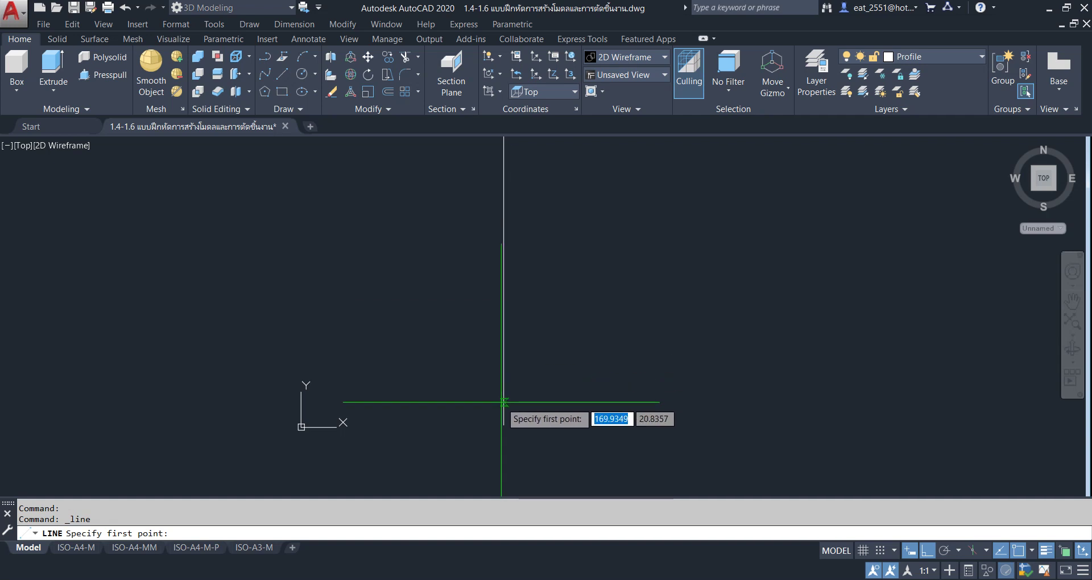
pyautogui.click(594, 368)
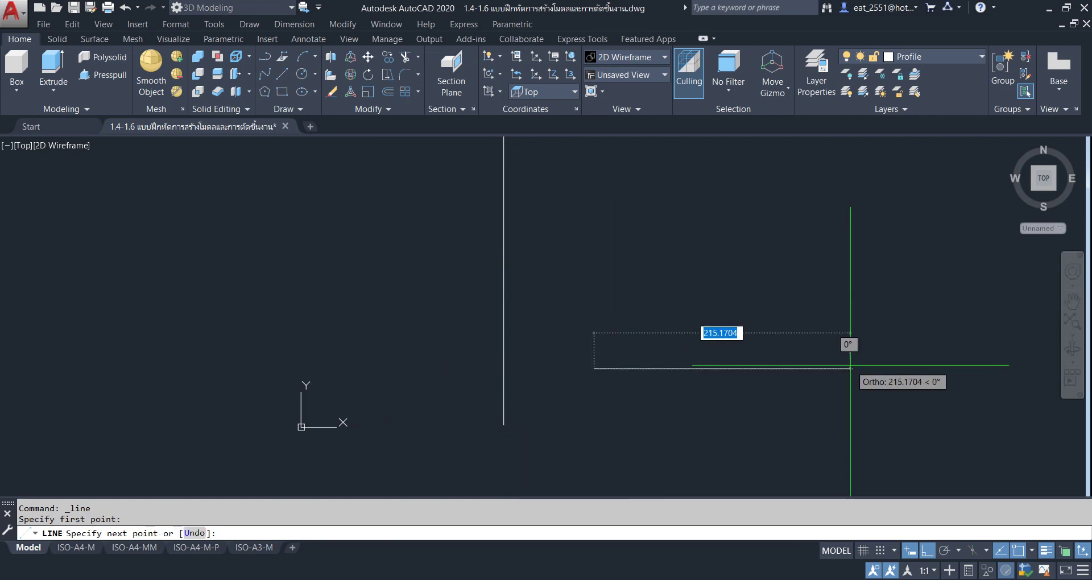
pyautogui.write('180')
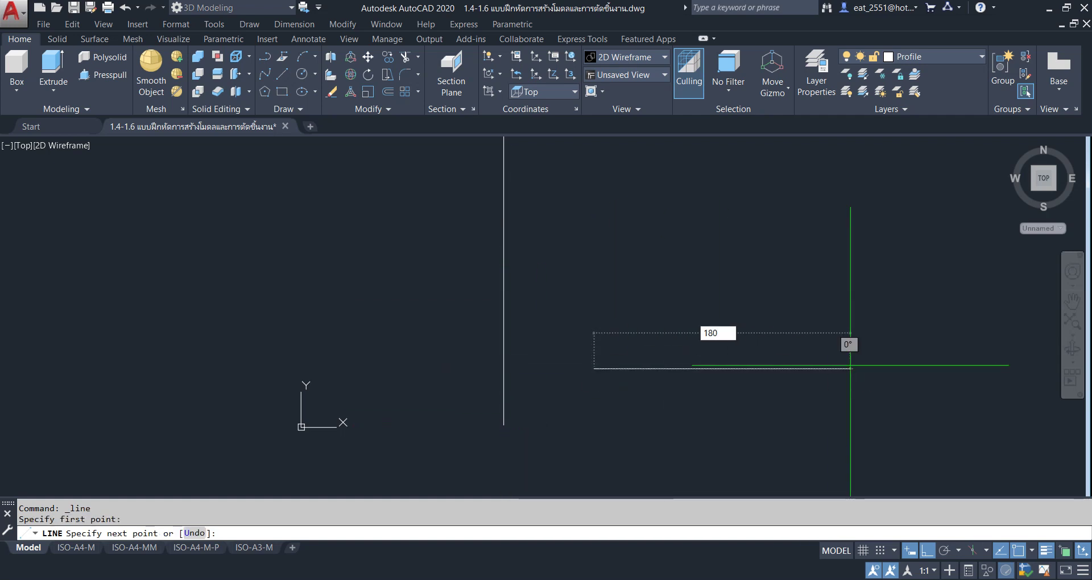
pyautogui.press('Return')
pyautogui.press('Return')
pyautogui.scroll(-2, 512, 368)
pyautogui.moveTo(511, 368); pyautogui.dragTo(511, 398, button='middle')
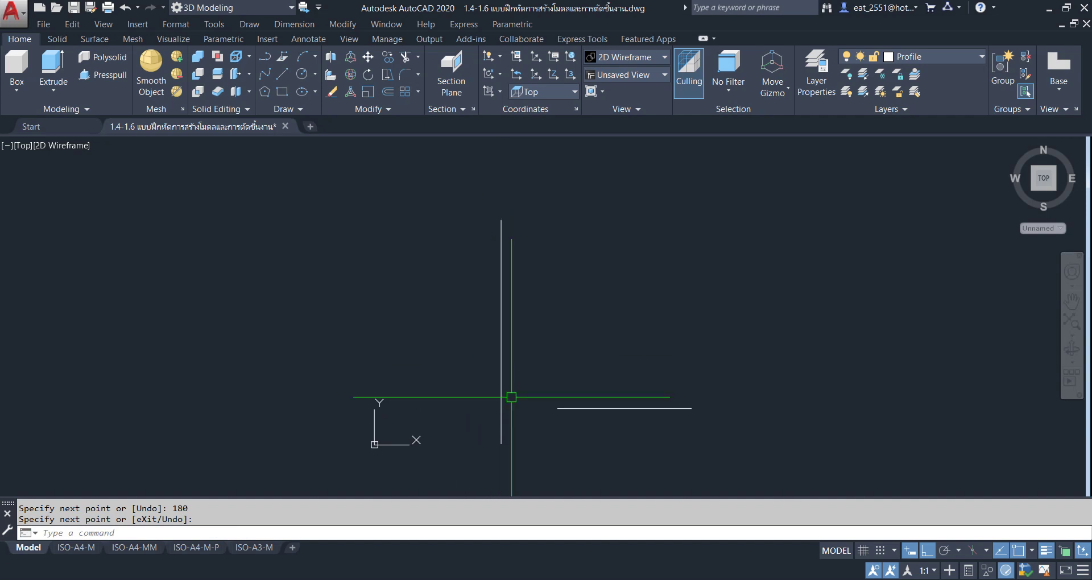
# Start moving the horizontal line, cancel it, and bring up the grid options.
pyautogui.click(368, 58)
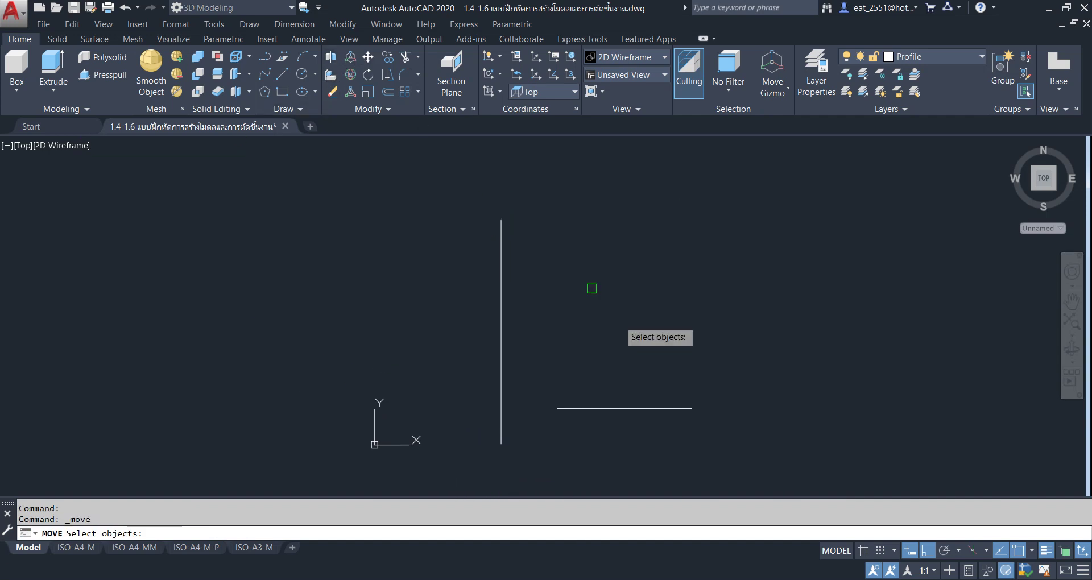
pyautogui.click(634, 408)
pyautogui.press('Return')
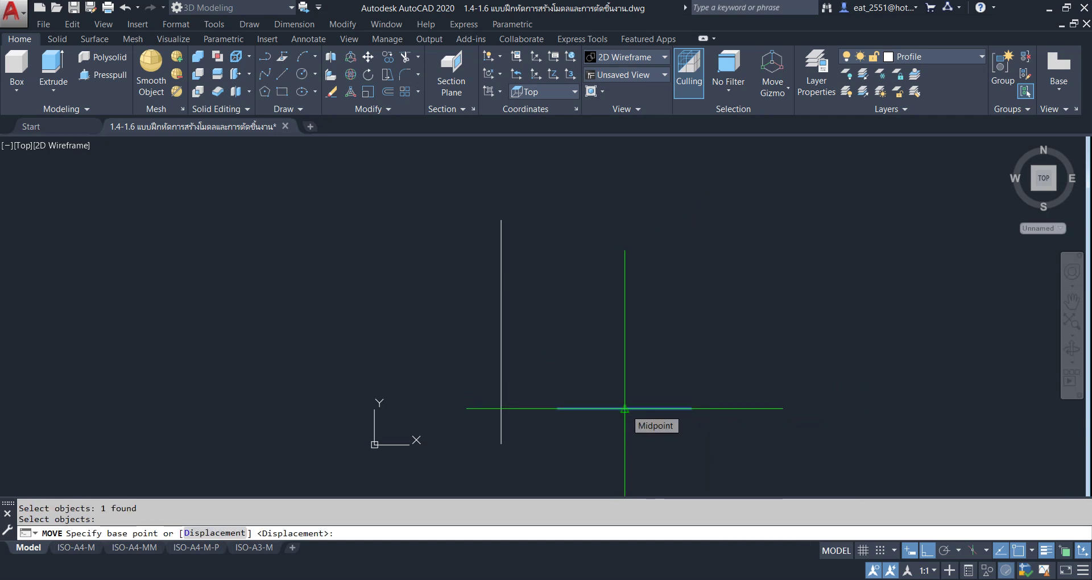
pyautogui.press('Escape')
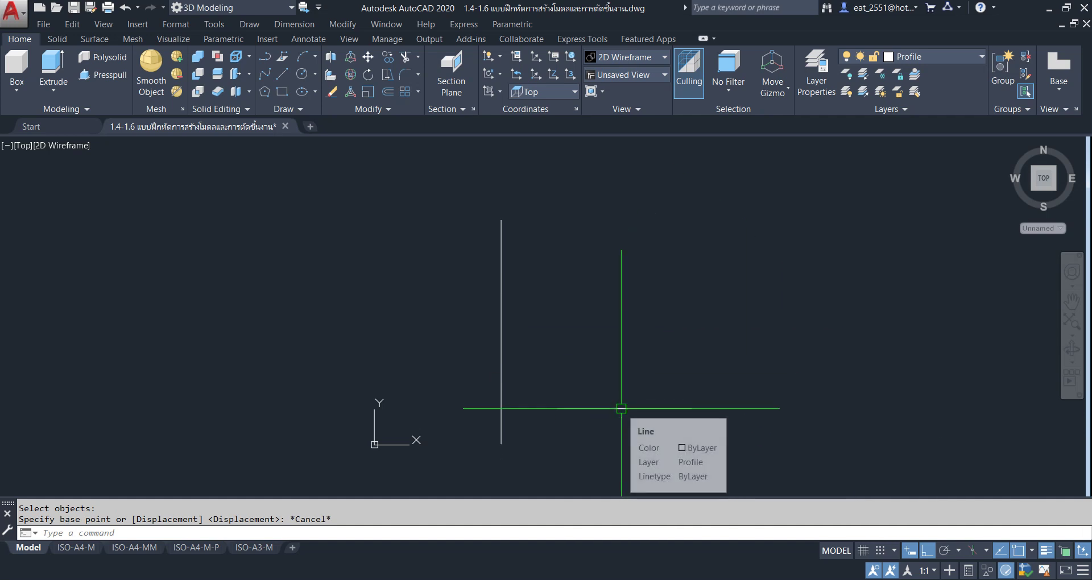
pyautogui.rightClick(862, 552)
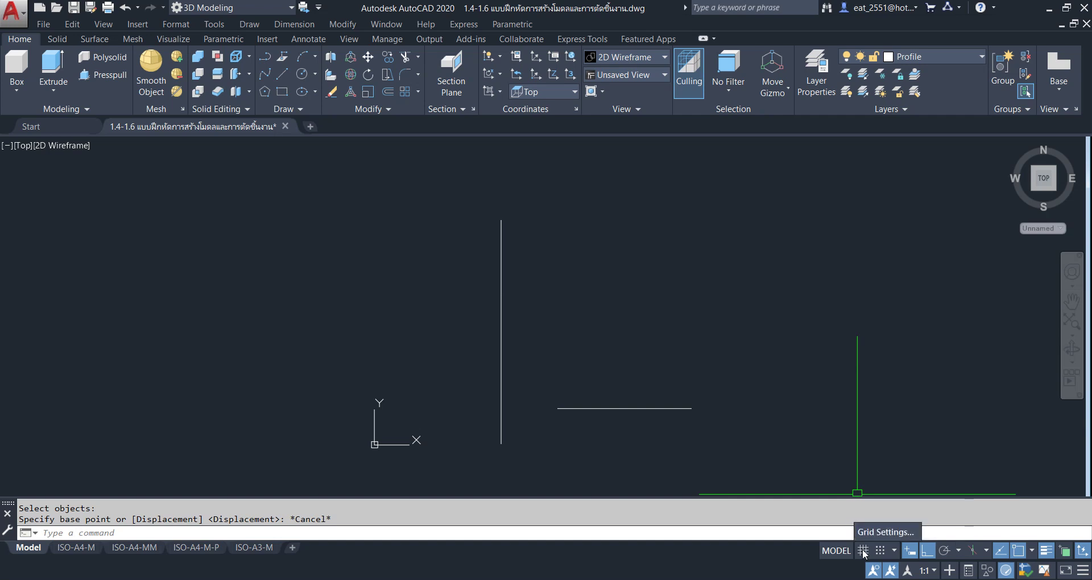
# Enable all object snap modes in Drafting Settings and close the dialog.
pyautogui.click(880, 530)
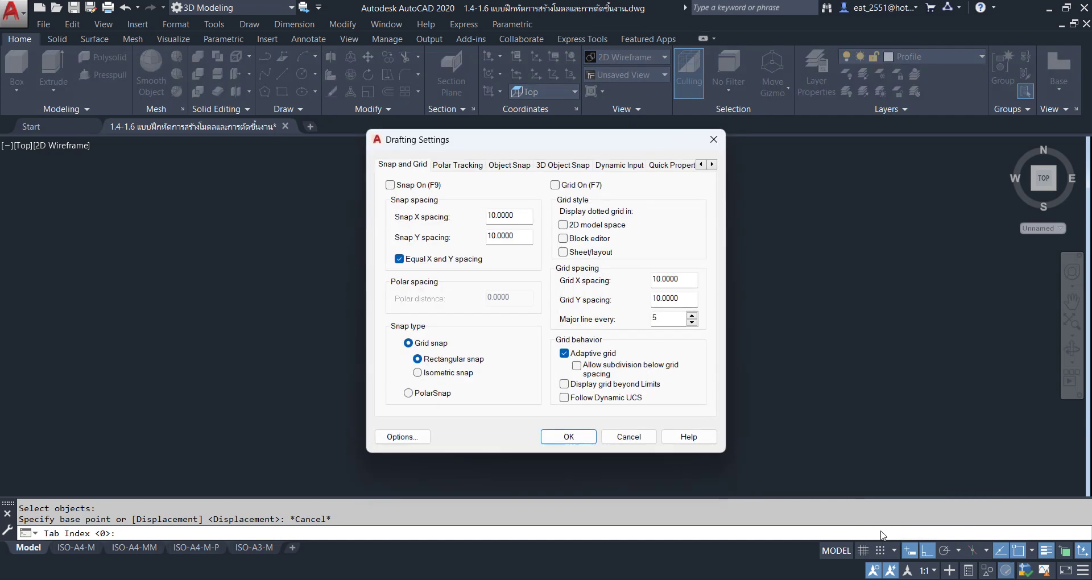
pyautogui.click(509, 165)
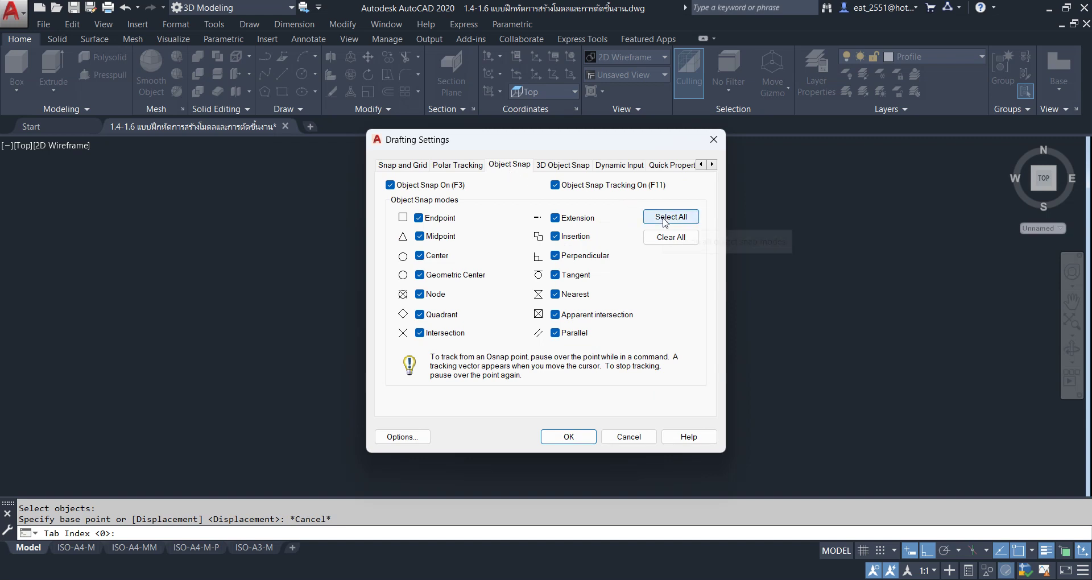
pyautogui.click(568, 437)
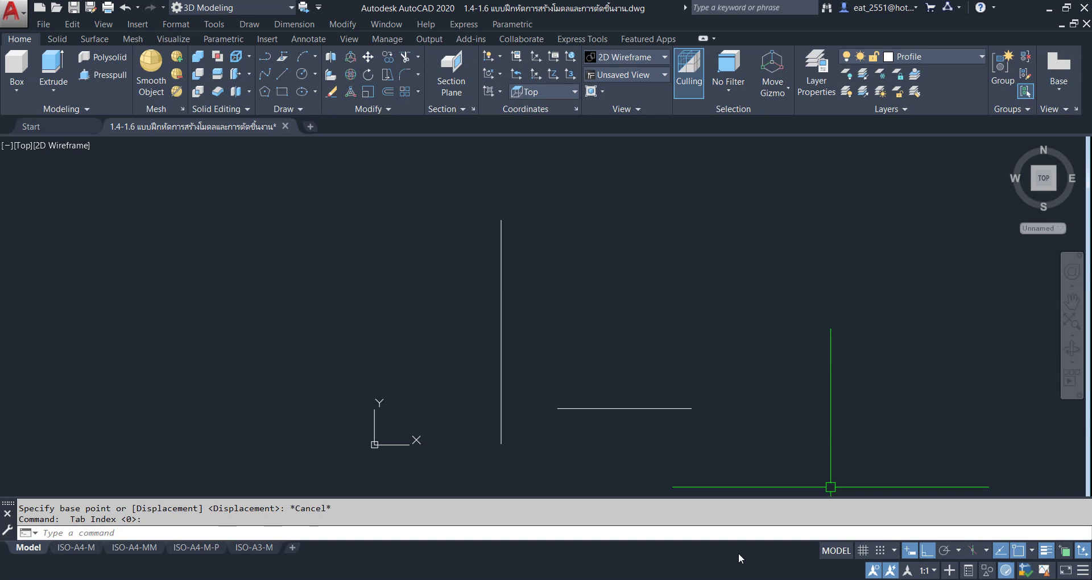
# Move the horizontal line so its midpoint sits on the vertical line's bottom end.
pyautogui.click(375, 55)
pyautogui.click(634, 409)
pyautogui.press('Return')
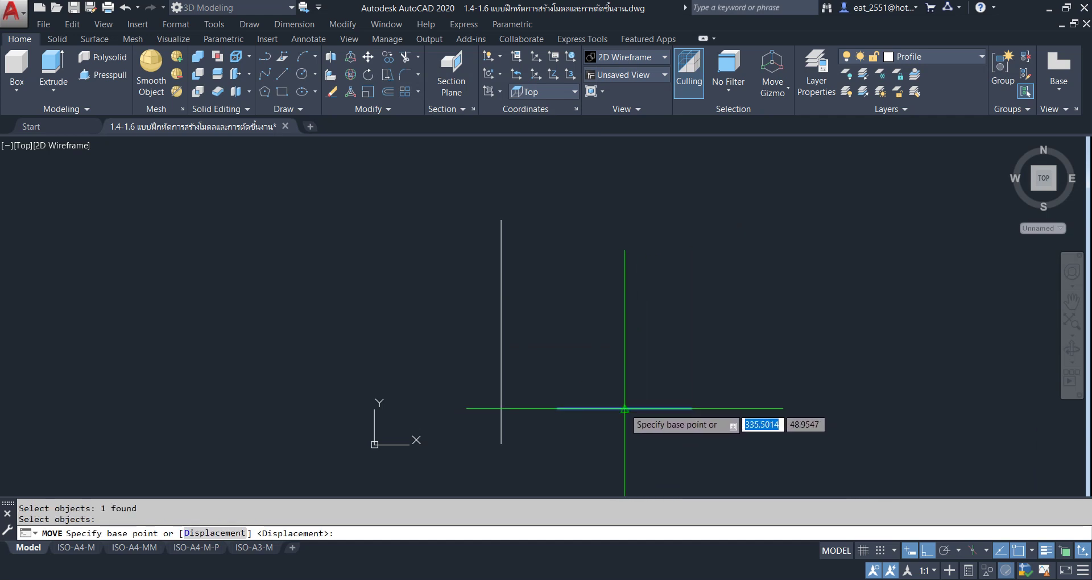
pyautogui.click(624, 408)
pyautogui.click(501, 444)
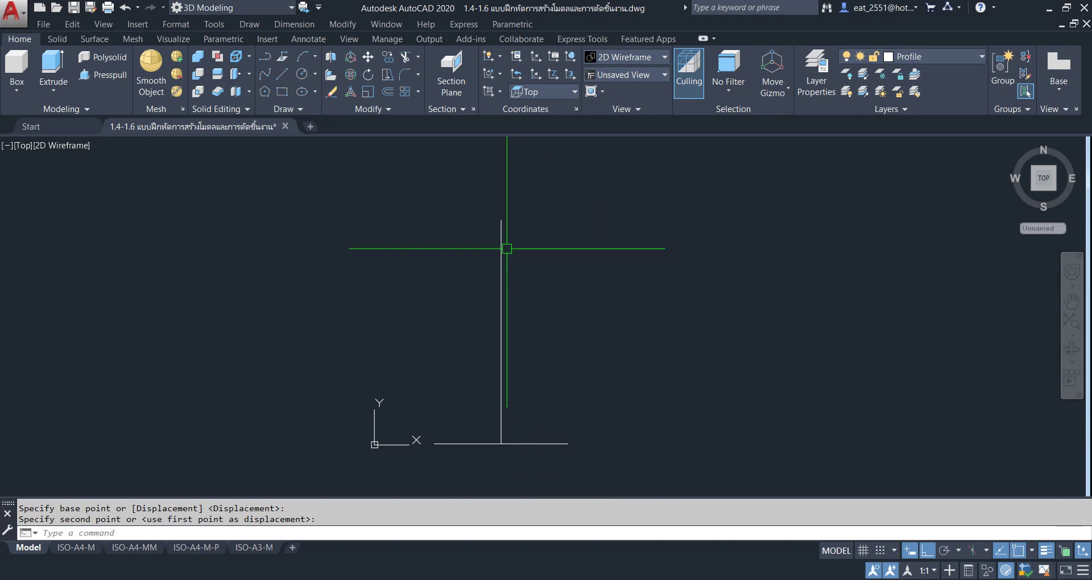
# Copy the bottom horizontal line to the vertical line's top end.
pyautogui.click(549, 444)
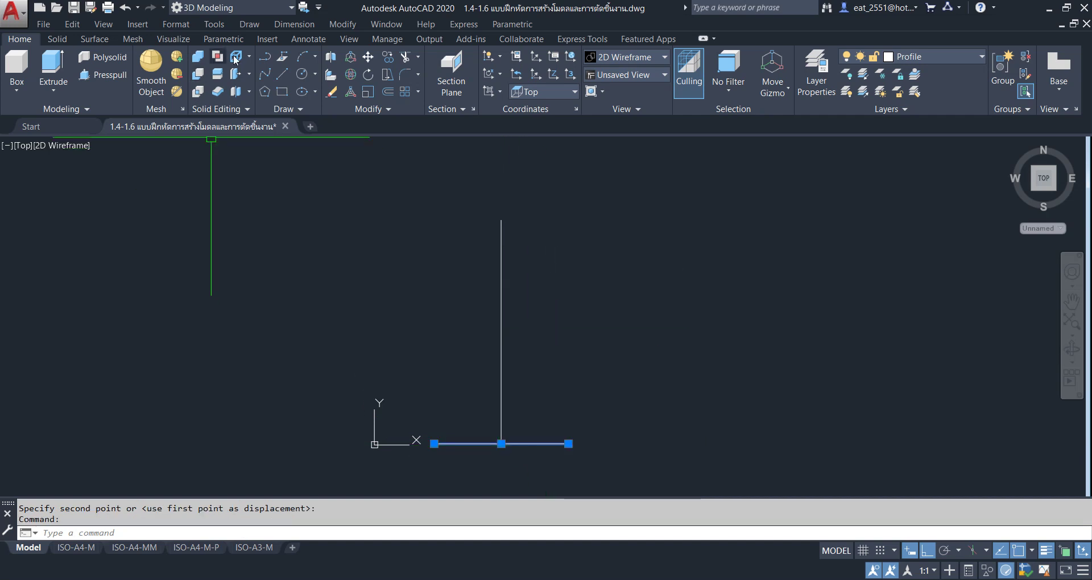
pyautogui.click(387, 57)
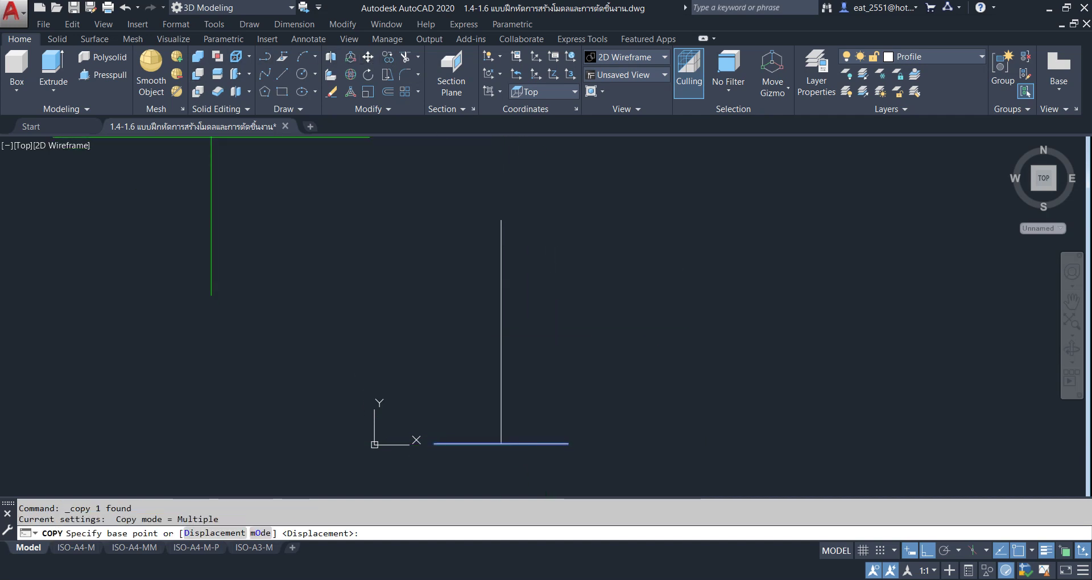
pyautogui.click(501, 443)
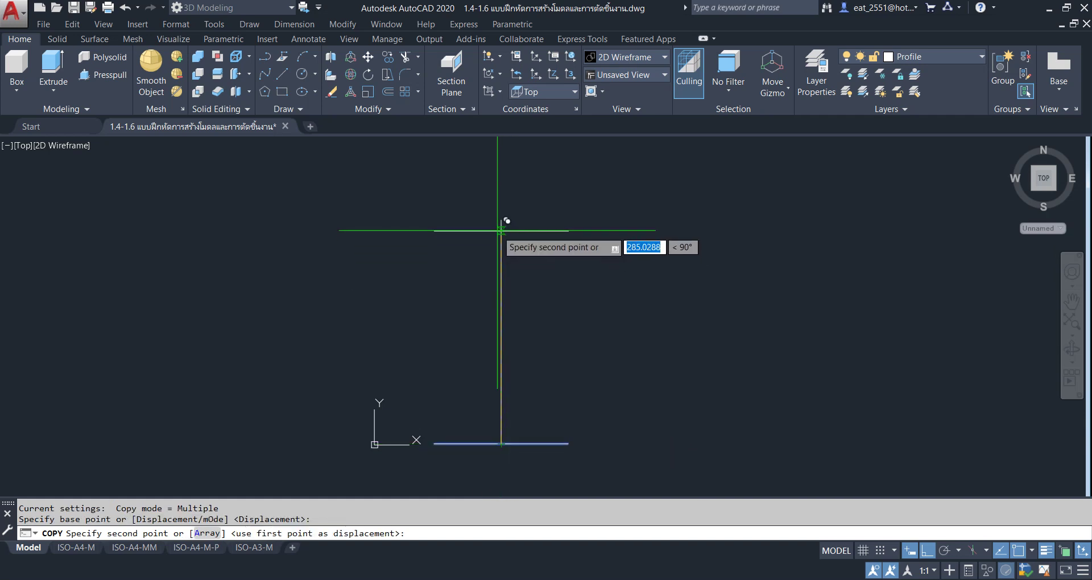
pyautogui.click(501, 220)
pyautogui.press('Escape')
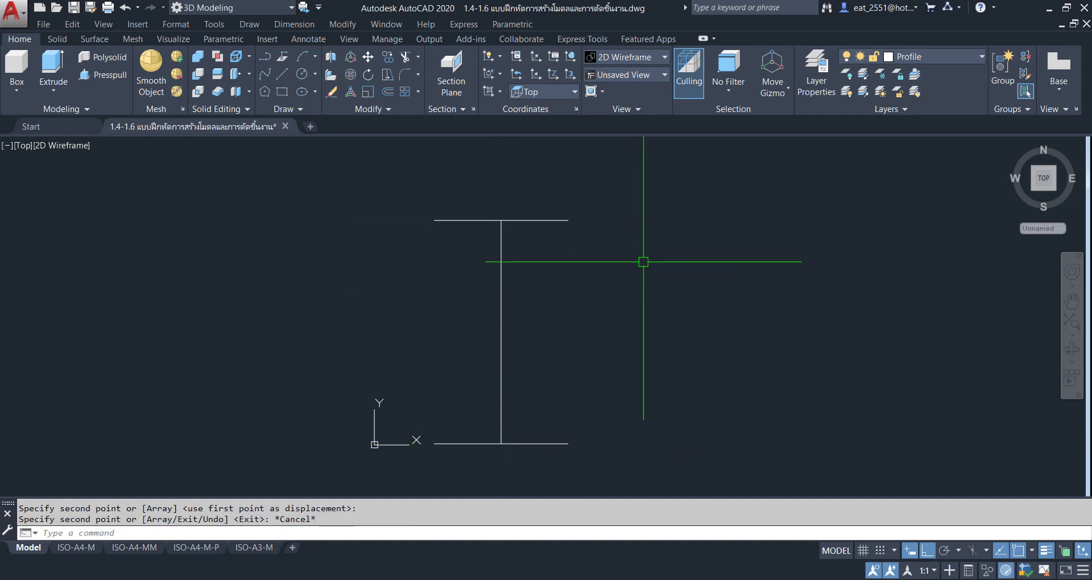
pyautogui.moveTo(523, 222); pyautogui.dragTo(554, 230, button='middle')
pyautogui.scroll(5, 541, 236)
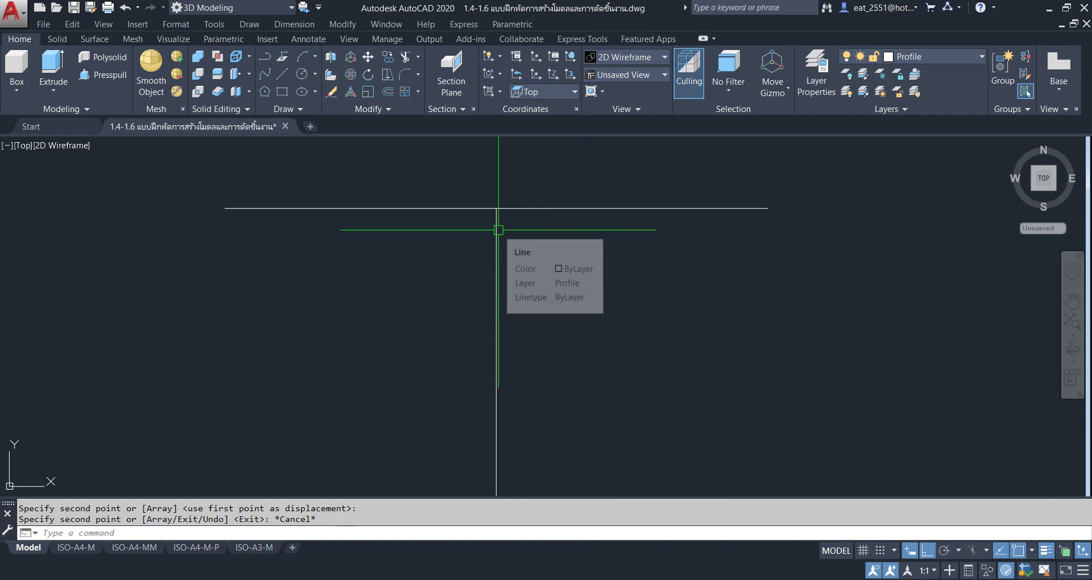
# Copy the vertical line 20 units to the side.
pyautogui.click(388, 57)
pyautogui.click(497, 294)
pyautogui.press('Return')
pyautogui.click(540, 306)
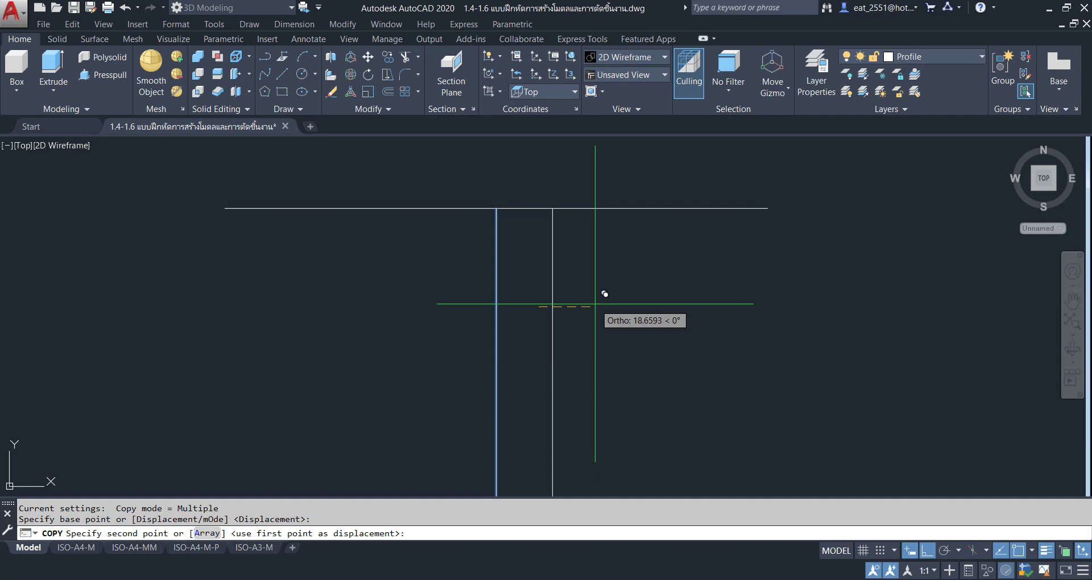
pyautogui.write('20')
pyautogui.press('Return')
pyautogui.scroll(-3, 441, 219)
pyautogui.scroll(-1, 453, 239)
pyautogui.scroll(1, 492, 224)
pyautogui.scroll(1, 478, 213)
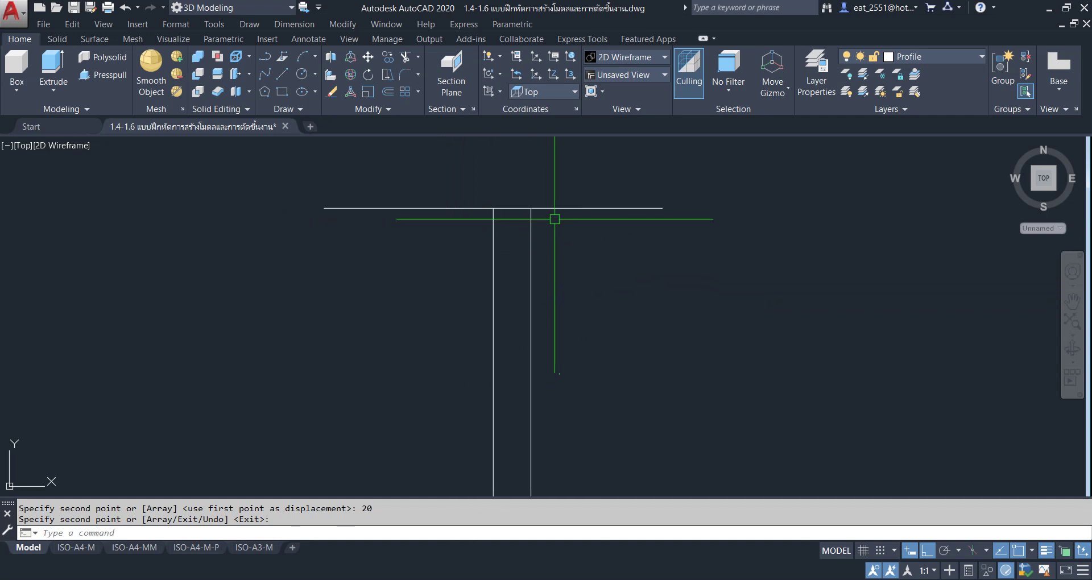
# Copy the top horizontal line 10 units down.
pyautogui.click(388, 57)
pyautogui.click(639, 166)
pyautogui.click(556, 278)
pyautogui.press('Return')
pyautogui.click(716, 256)
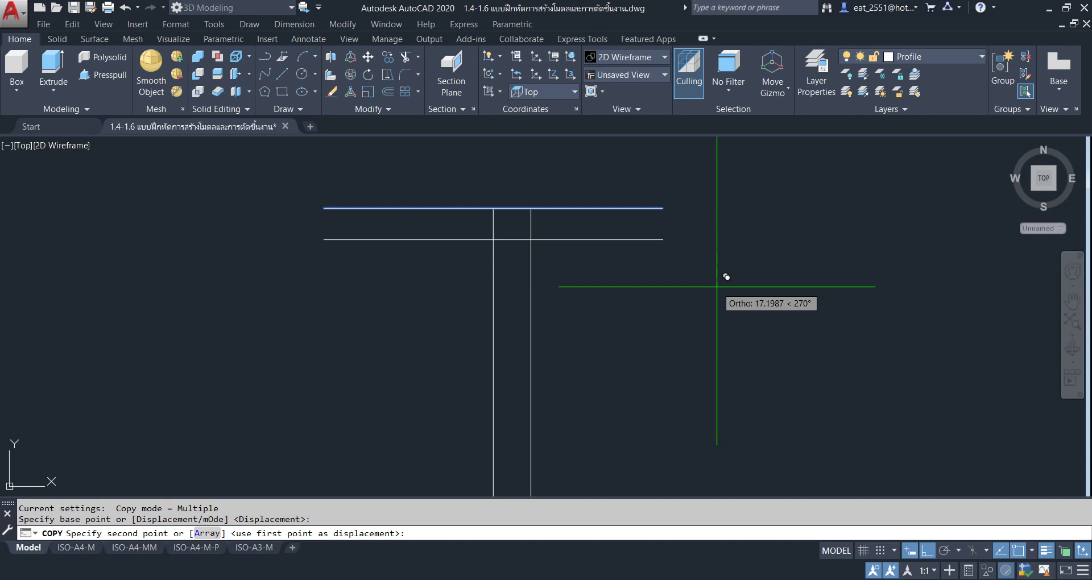
pyautogui.write('10')
pyautogui.press('Return')
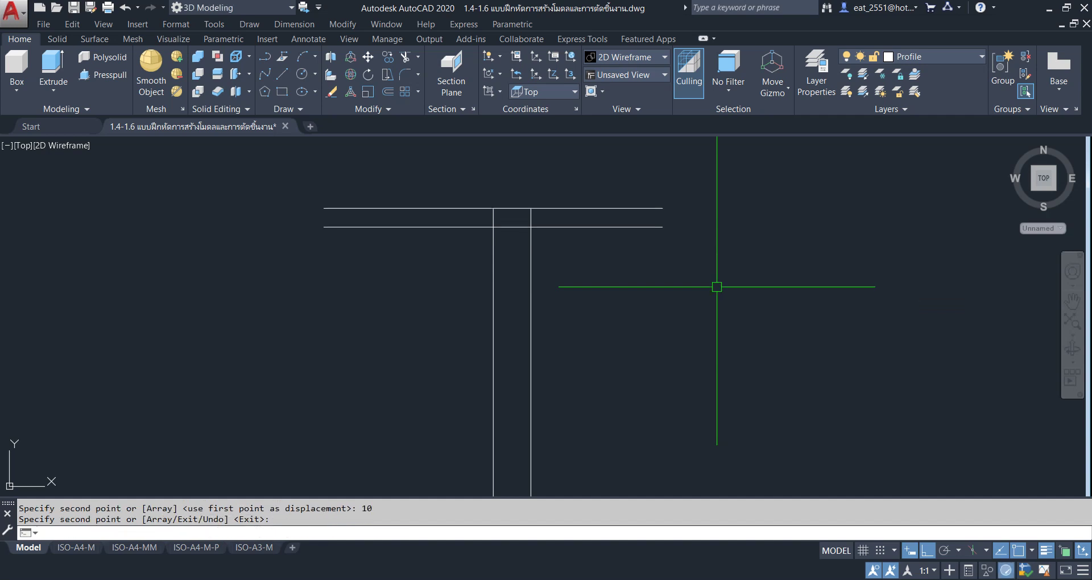
pyautogui.scroll(-4, 694, 214)
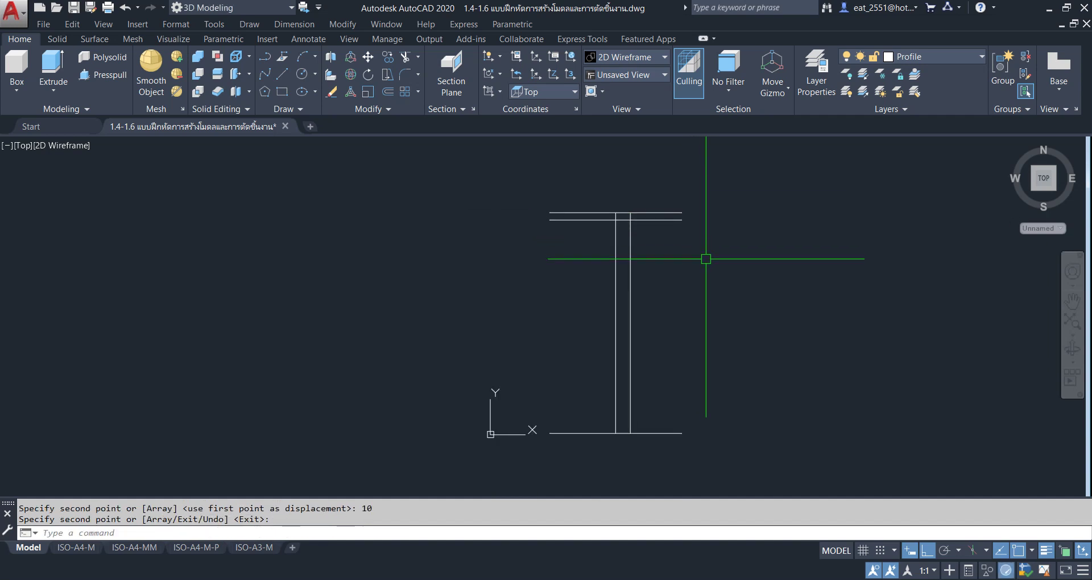
pyautogui.scroll(2, 705, 259)
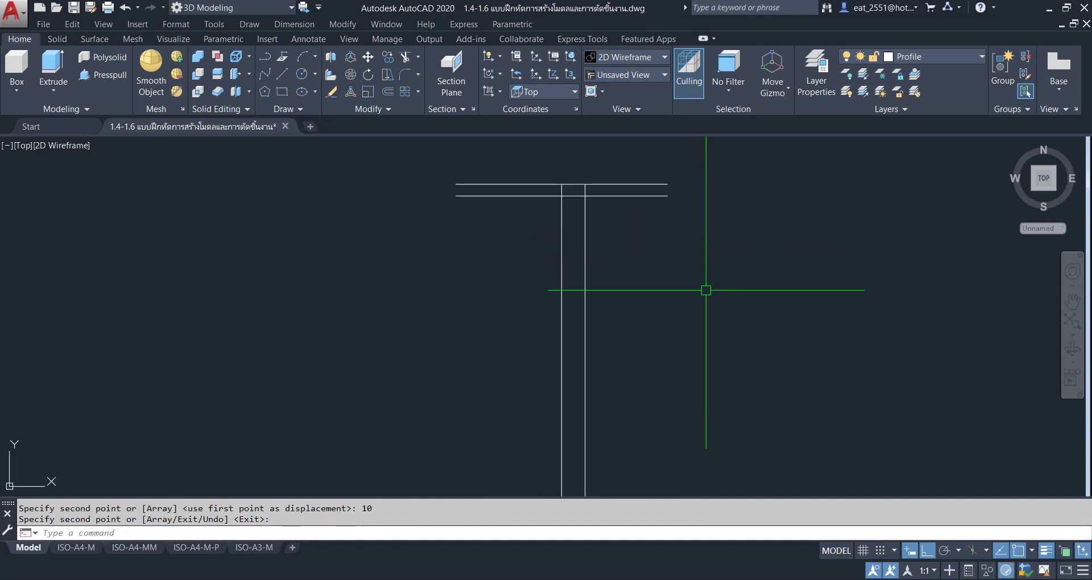
pyautogui.scroll(-5, 641, 265)
pyautogui.scroll(3, 639, 317)
# Copy the bottom horizontal line 150 units up.
pyautogui.press('Return')
pyautogui.click(657, 426)
pyautogui.click(391, 59)
pyautogui.click(777, 397)
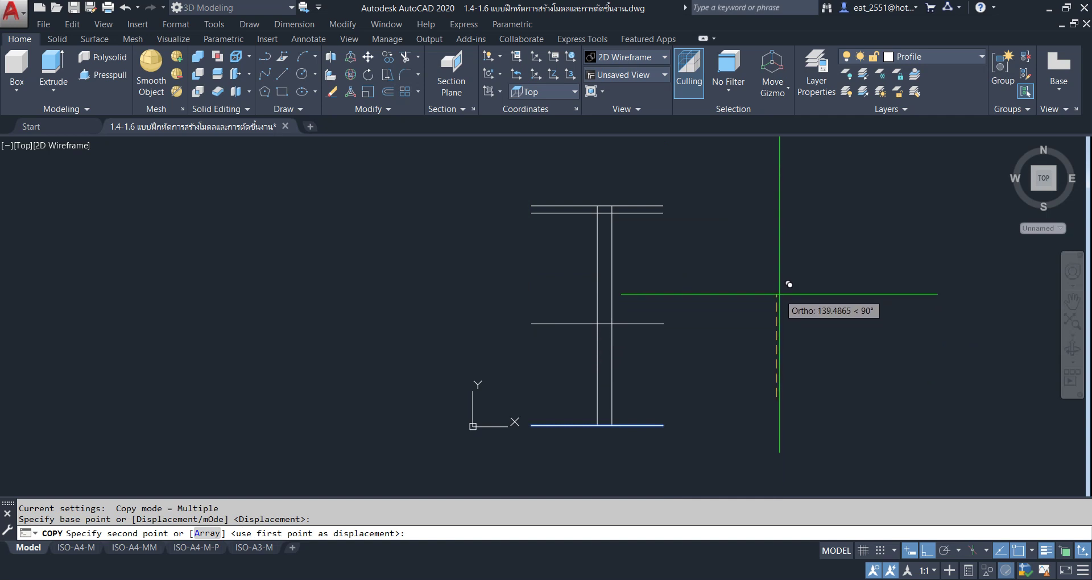
pyautogui.write('150')
pyautogui.press('Return')
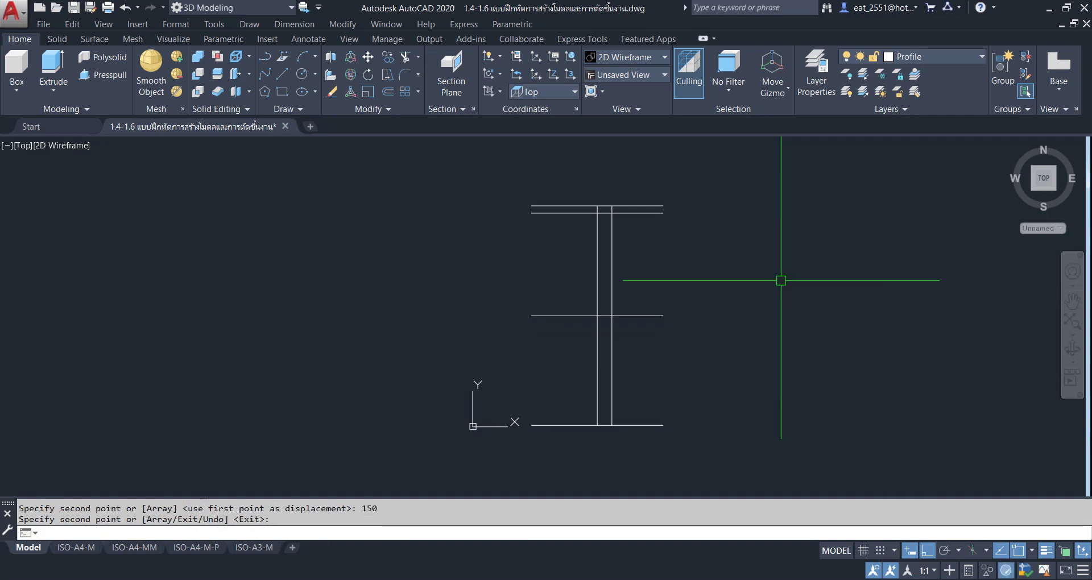
pyautogui.press('Return')
# Select the left vertical line, then clear the selection and recentre the view.
pyautogui.click(597, 256)
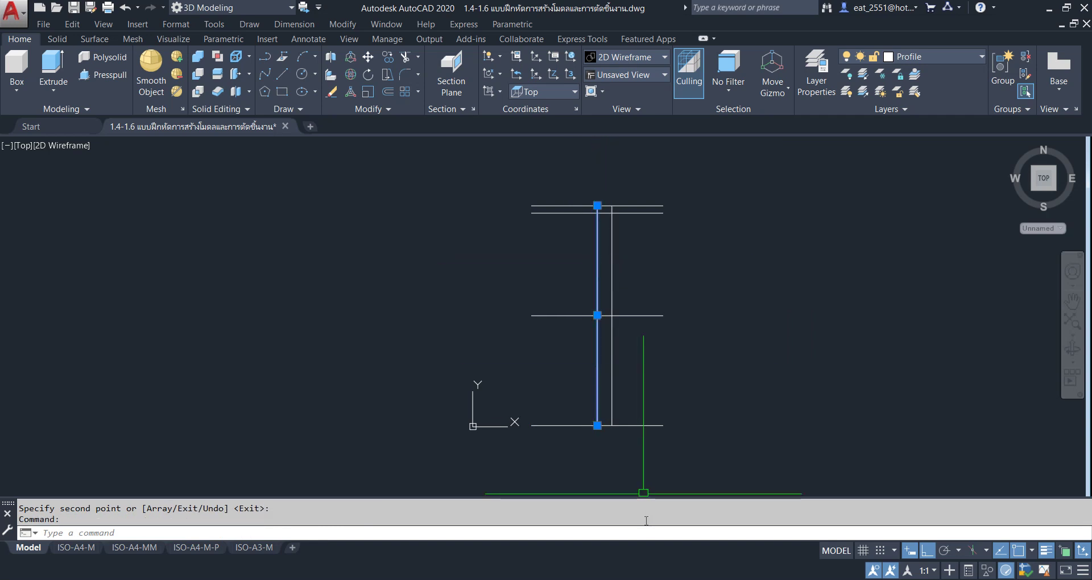
pyautogui.click(574, 169)
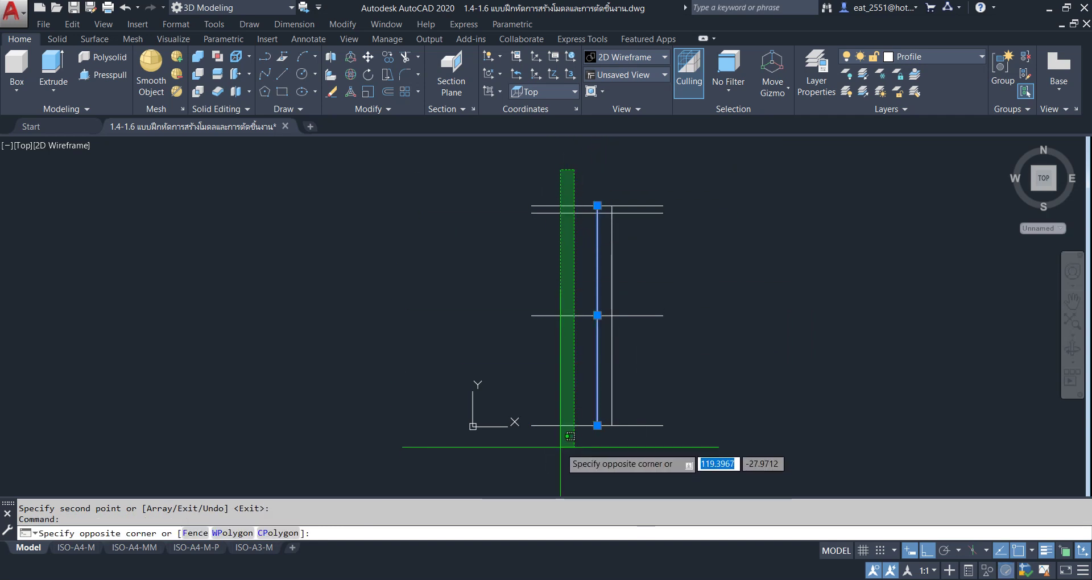
pyautogui.click(565, 167)
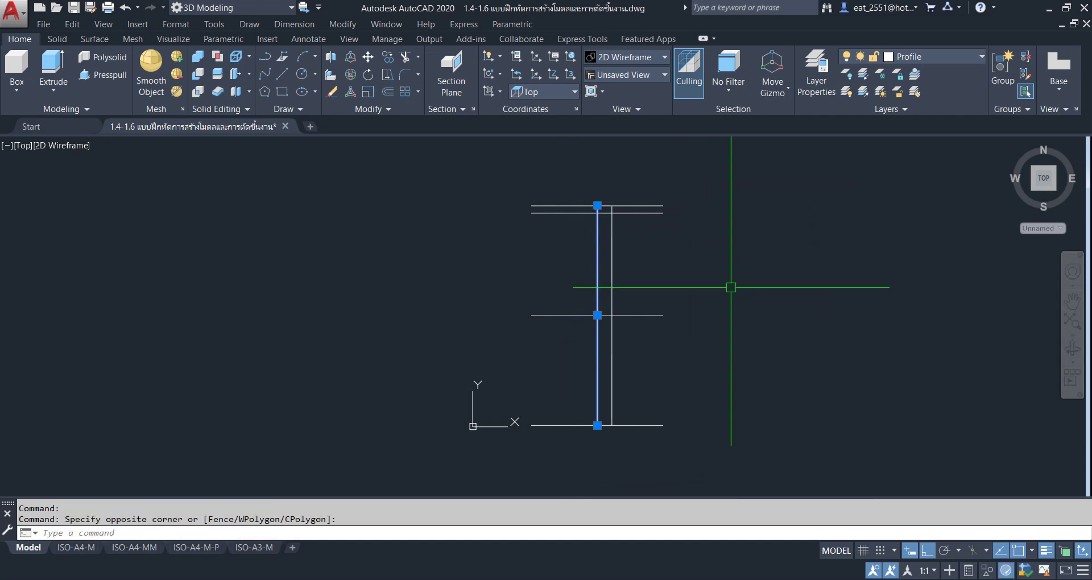
pyautogui.press('Escape')
pyautogui.moveTo(716, 293); pyautogui.dragTo(701, 310, button='middle')
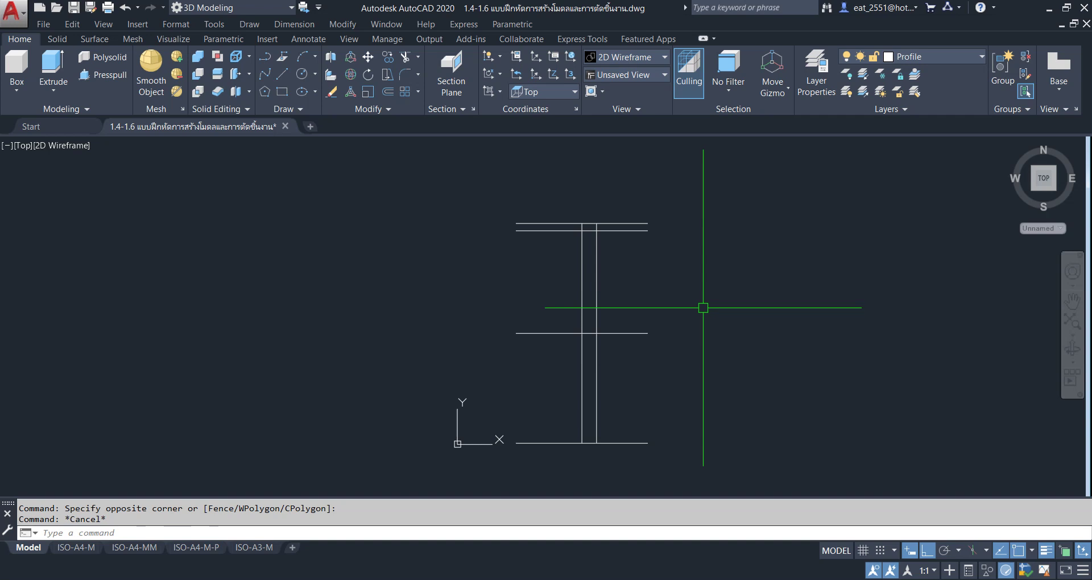
# Add a 300.00 linear dimension for the profile's height.
pyautogui.click(307, 39)
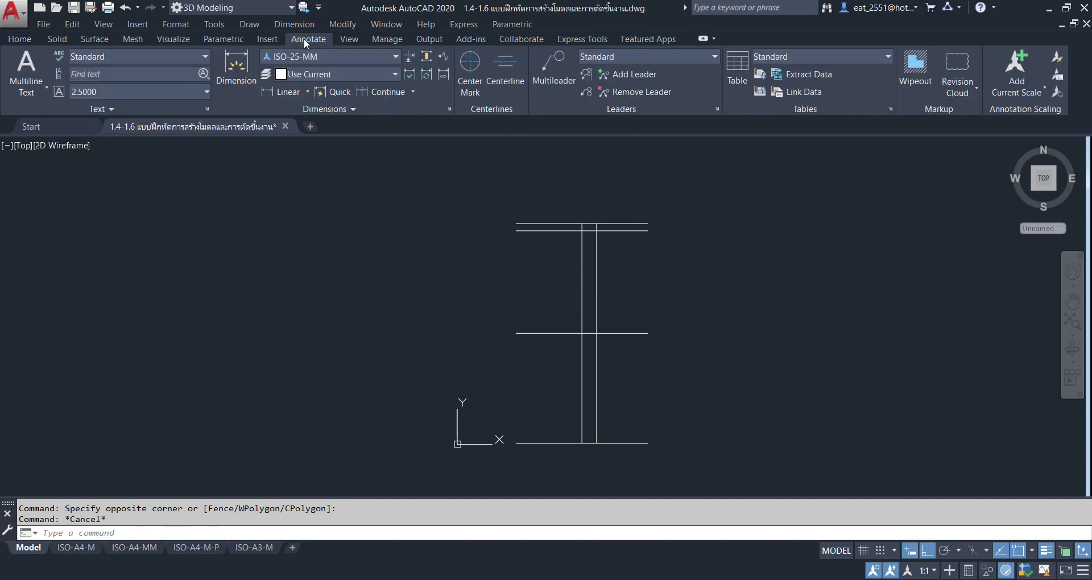
pyautogui.click(288, 92)
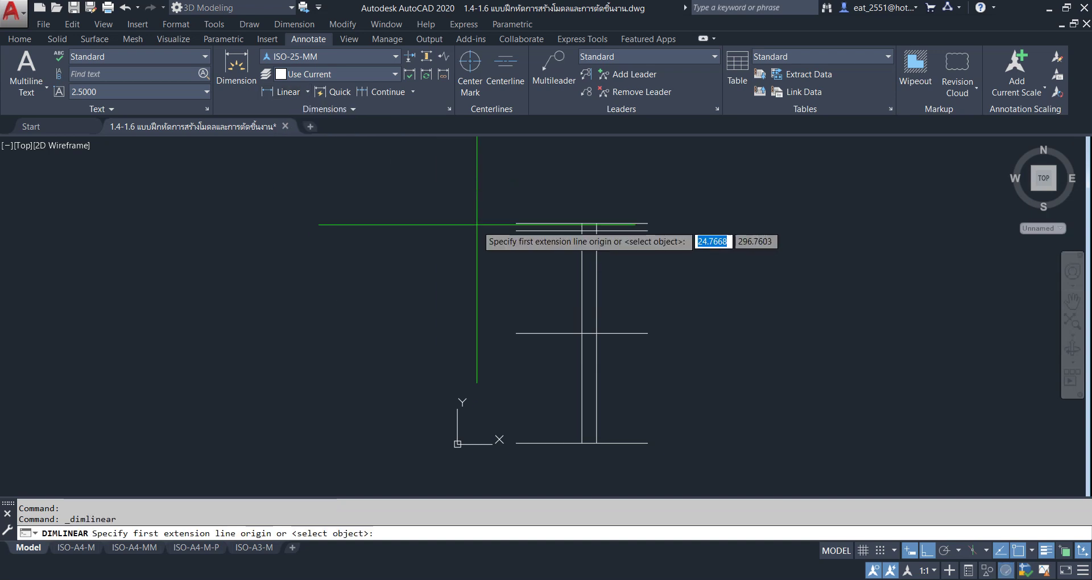
pyautogui.click(515, 223)
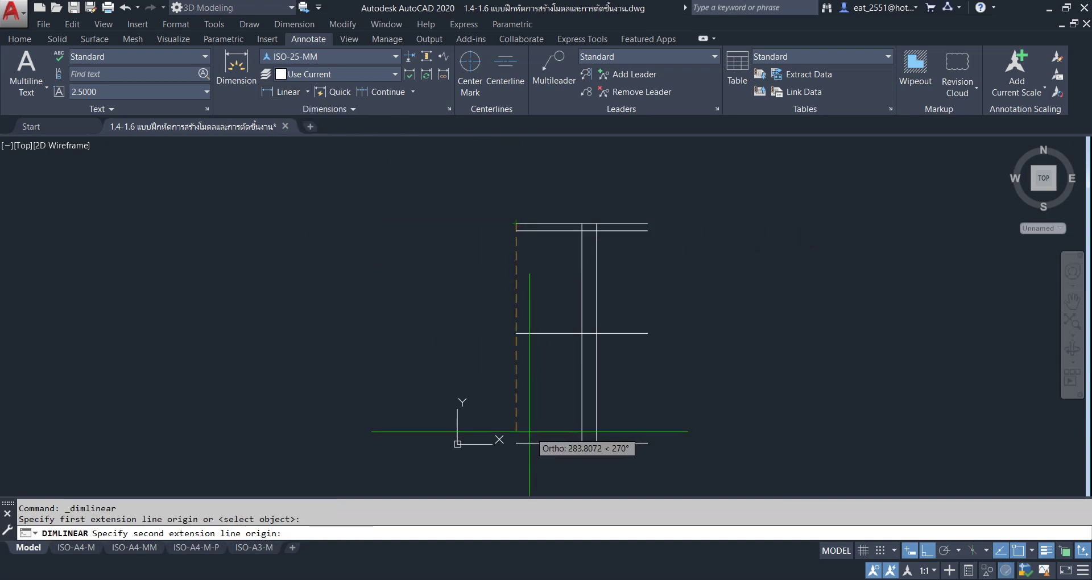
pyautogui.click(515, 443)
pyautogui.scroll(3, 472, 341)
pyautogui.scroll(2, 465, 368)
pyautogui.scroll(-2, 512, 361)
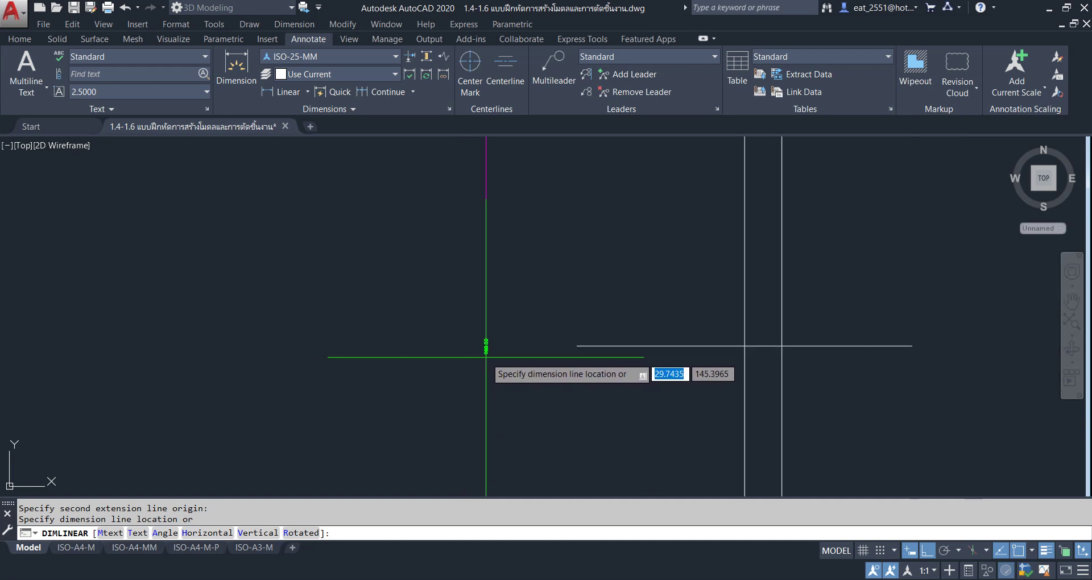
pyautogui.click(507, 353)
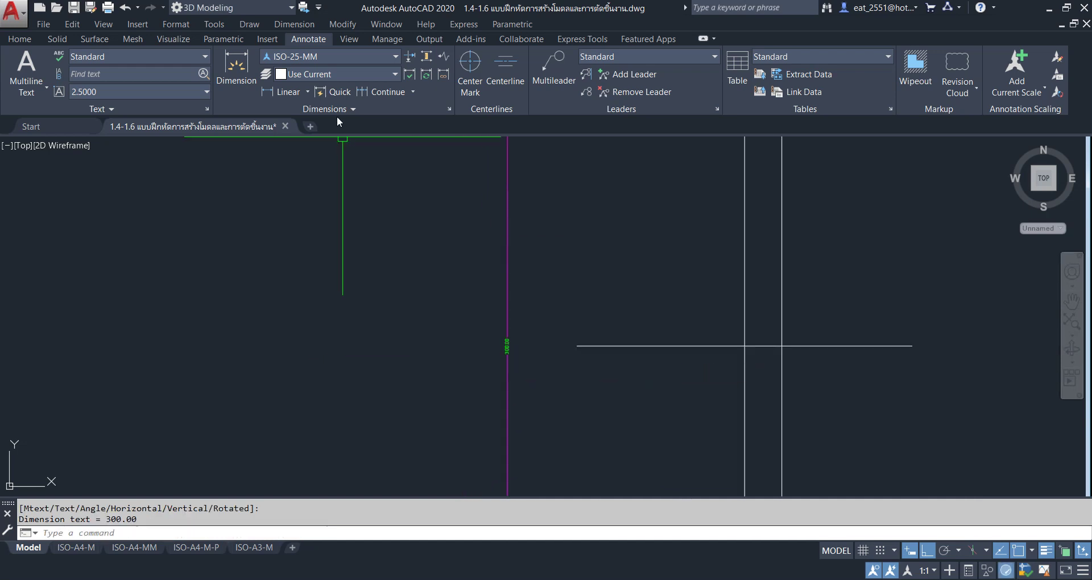
# Make Standard the current dimension style and apply it to the 300 dimension.
pyautogui.click(391, 55)
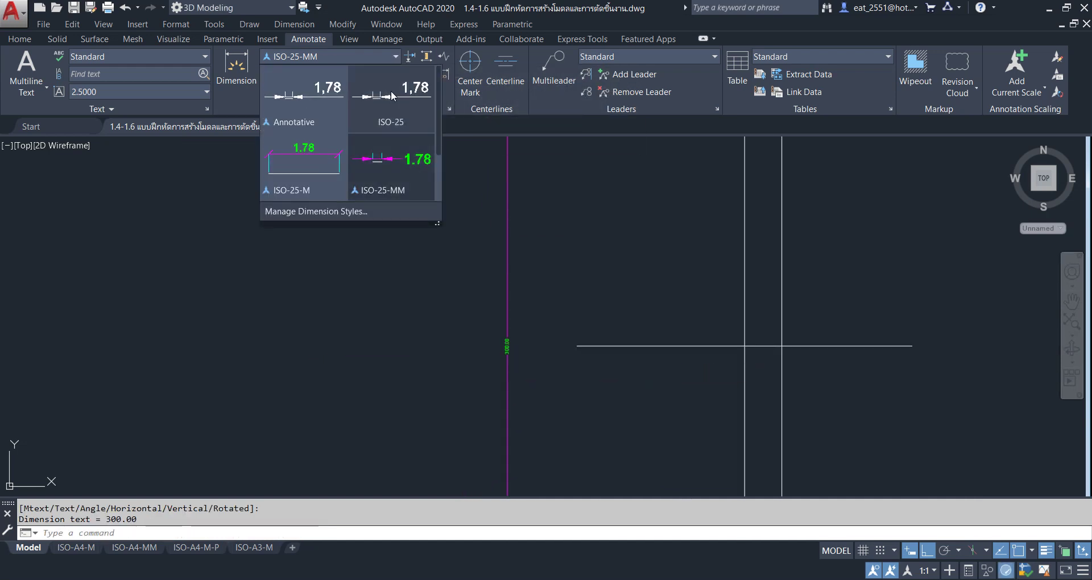
pyautogui.scroll(-1, 394, 147)
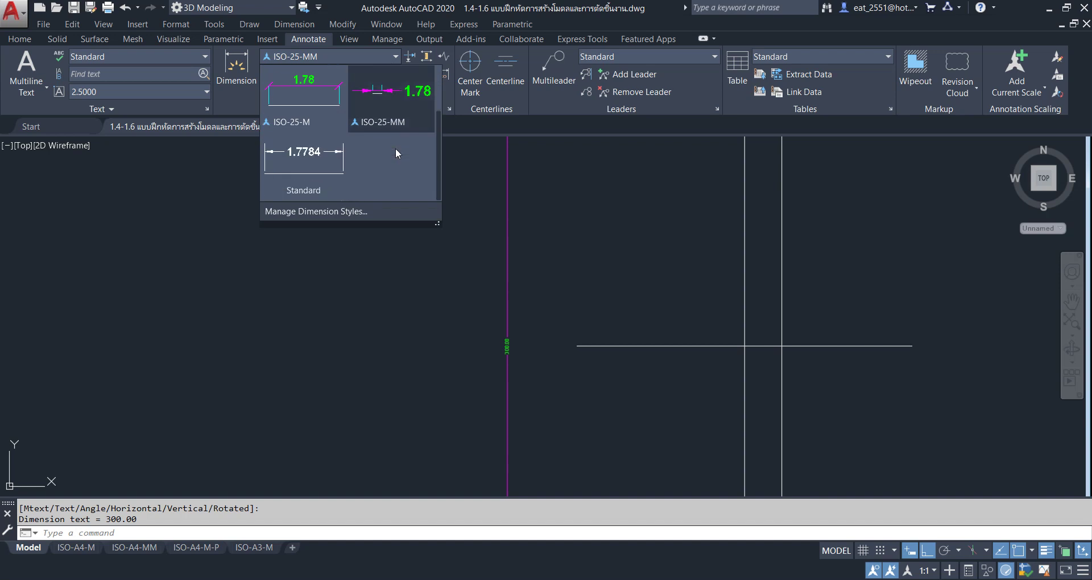
pyautogui.click(316, 159)
pyautogui.click(507, 309)
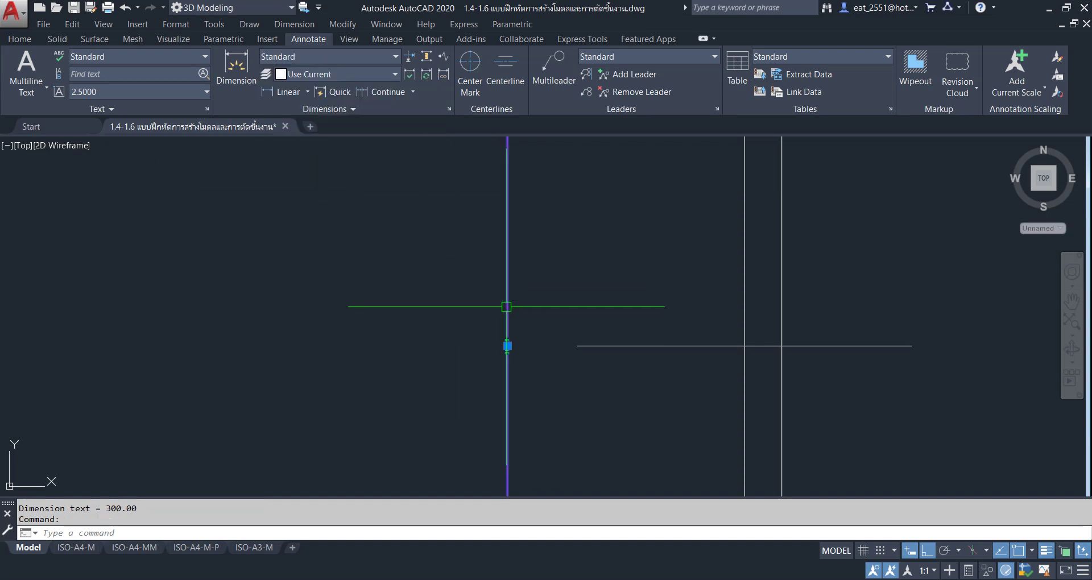
pyautogui.click(360, 55)
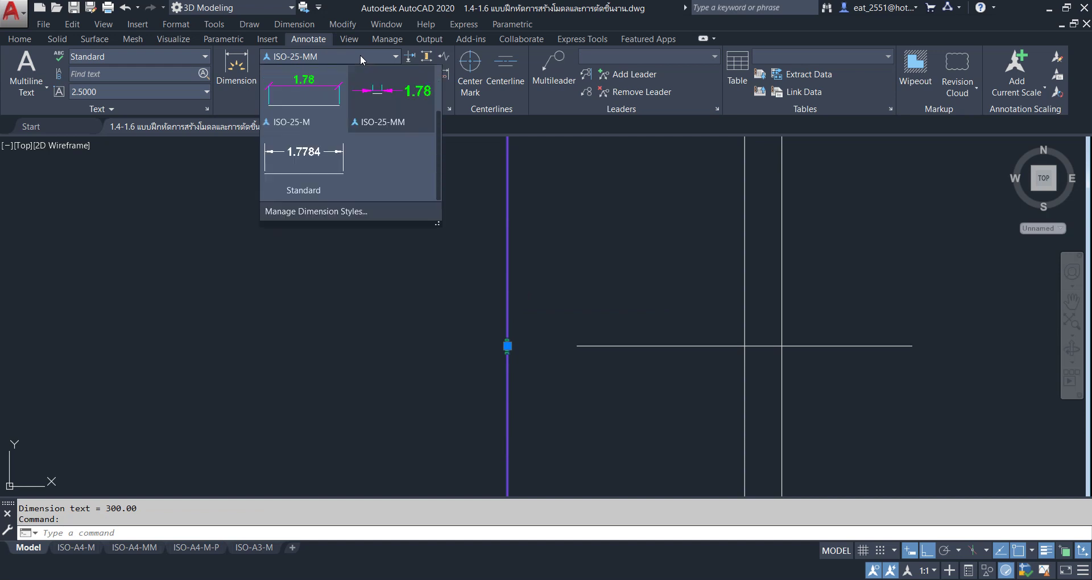
pyautogui.click(319, 169)
pyautogui.scroll(5, 507, 353)
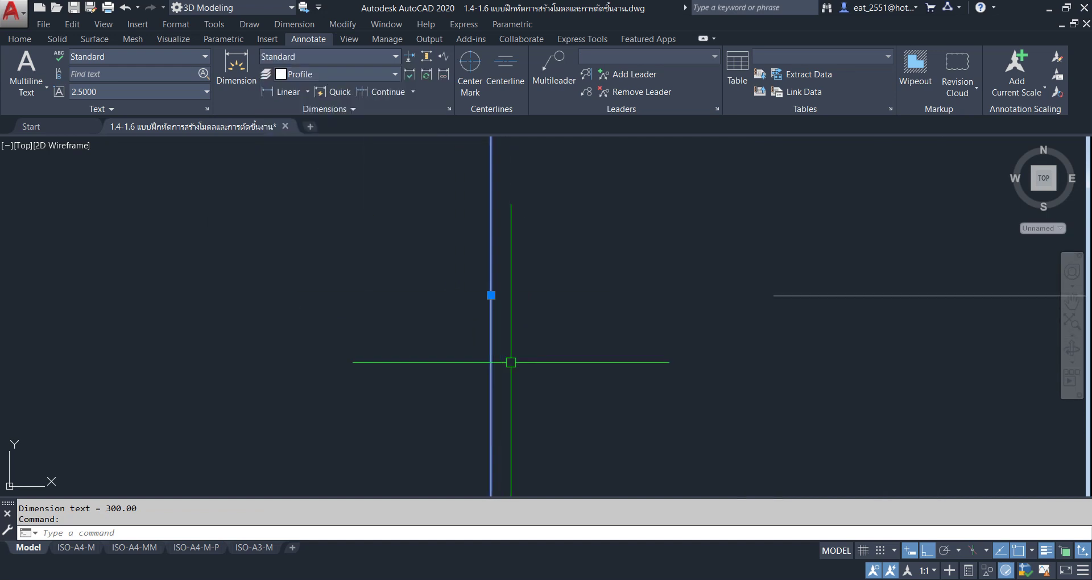
pyautogui.scroll(3, 483, 312)
pyautogui.moveTo(489, 327)
pyautogui.mouseDown(button='middle')
pyautogui.moveTo(502, 242)
pyautogui.moveTo(459, 393)
pyautogui.mouseUp(button='middle')
pyautogui.press('Escape')
pyautogui.scroll(-3, 470, 298)
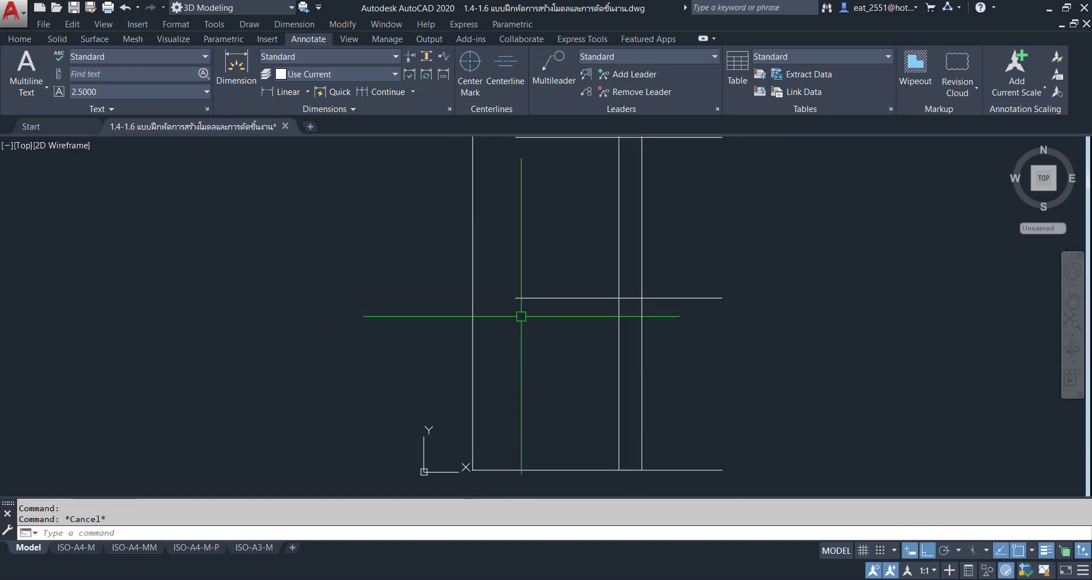
pyautogui.moveTo(457, 286); pyautogui.dragTo(493, 302, button='middle')
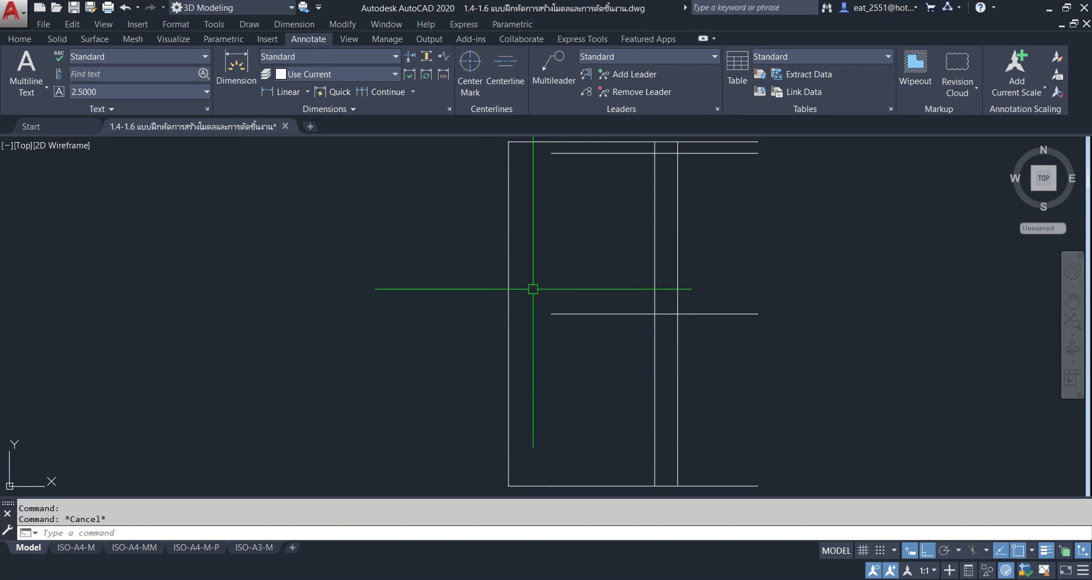
# Select the left outline line and confirm Standard stays the dimension style.
pyautogui.click(548, 268)
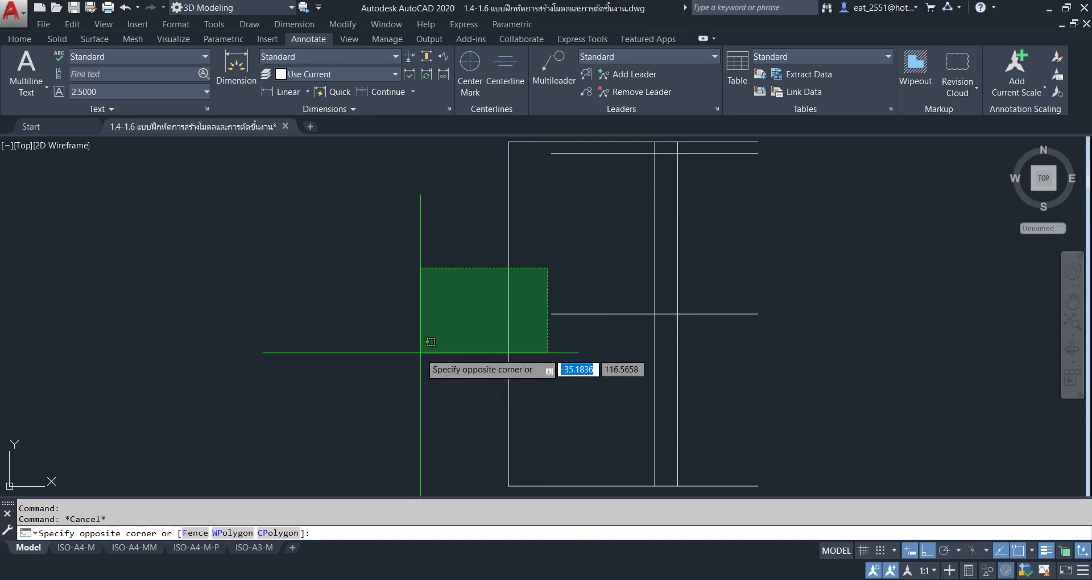
pyautogui.click(429, 343)
pyautogui.click(382, 57)
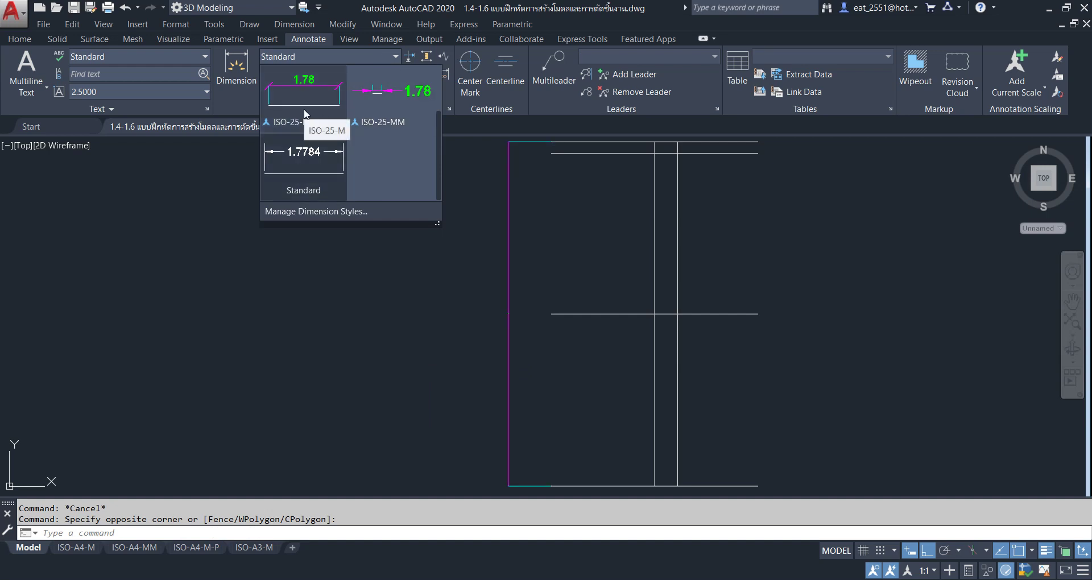
pyautogui.click(309, 176)
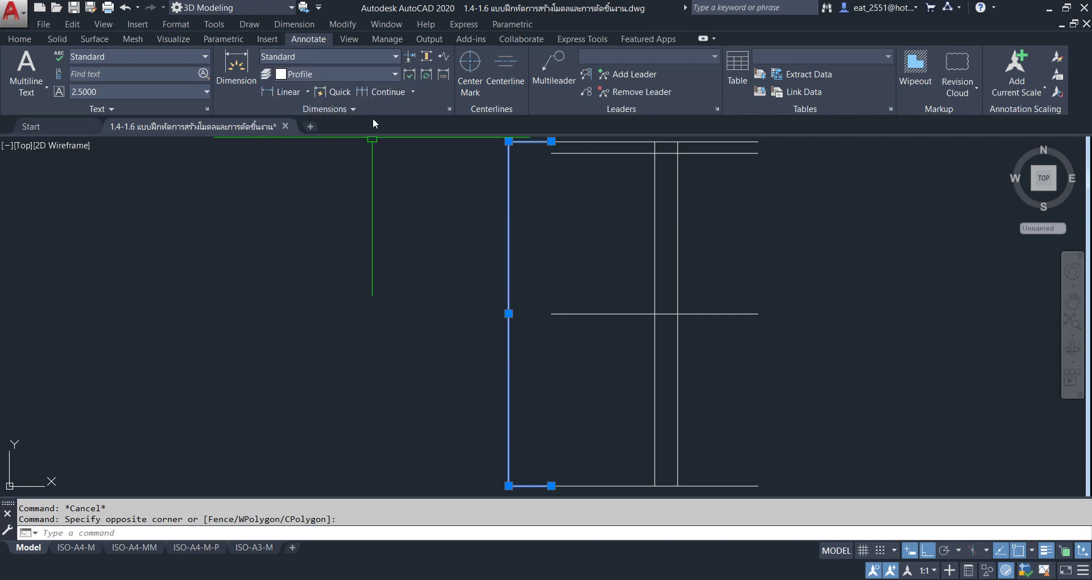
pyautogui.click(376, 57)
pyautogui.click(312, 172)
pyautogui.press('Escape')
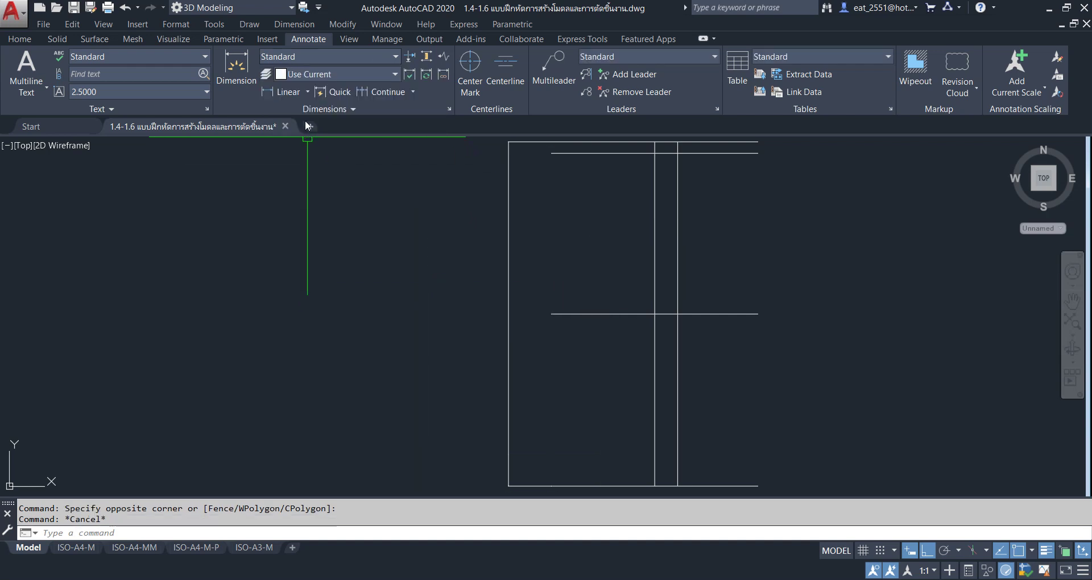
# Add a 140 linear dimension to the profile.
pyautogui.click(283, 95)
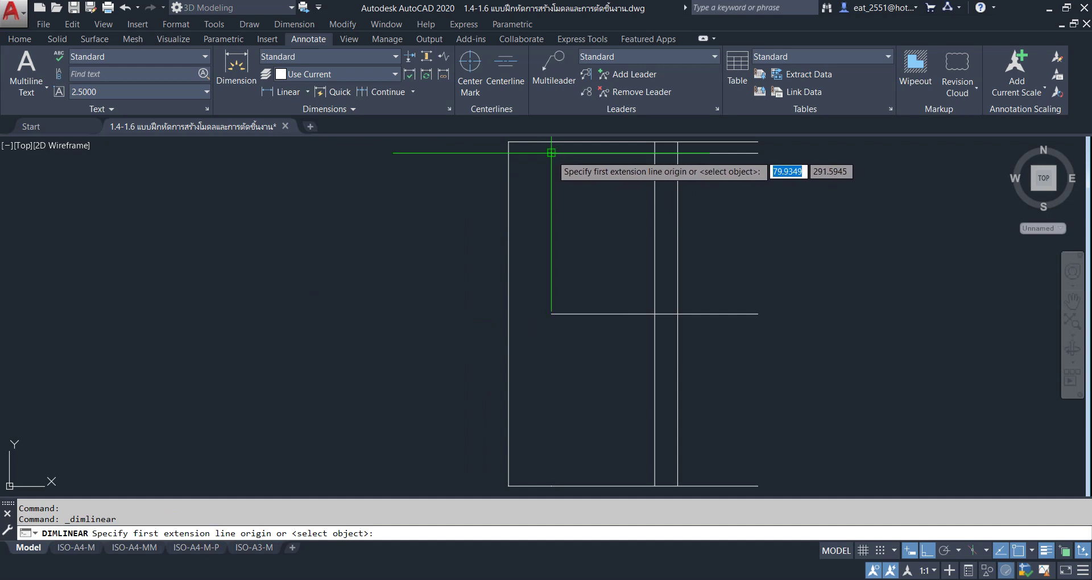
pyautogui.click(551, 153)
pyautogui.click(551, 313)
pyautogui.scroll(2, 523, 234)
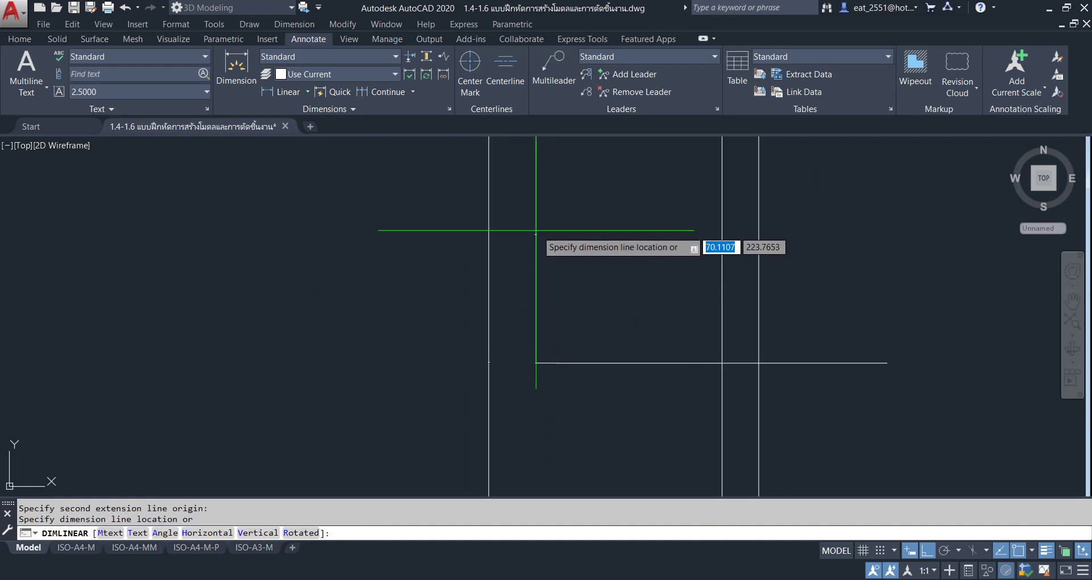
pyautogui.click(517, 234)
pyautogui.scroll(3, 546, 275)
pyautogui.scroll(-3, 545, 284)
pyautogui.scroll(-2, 572, 275)
# Delete the left outline line together with its dimension.
pyautogui.click(510, 300)
pyautogui.click(406, 313)
pyautogui.click(406, 312)
pyautogui.press('Delete')
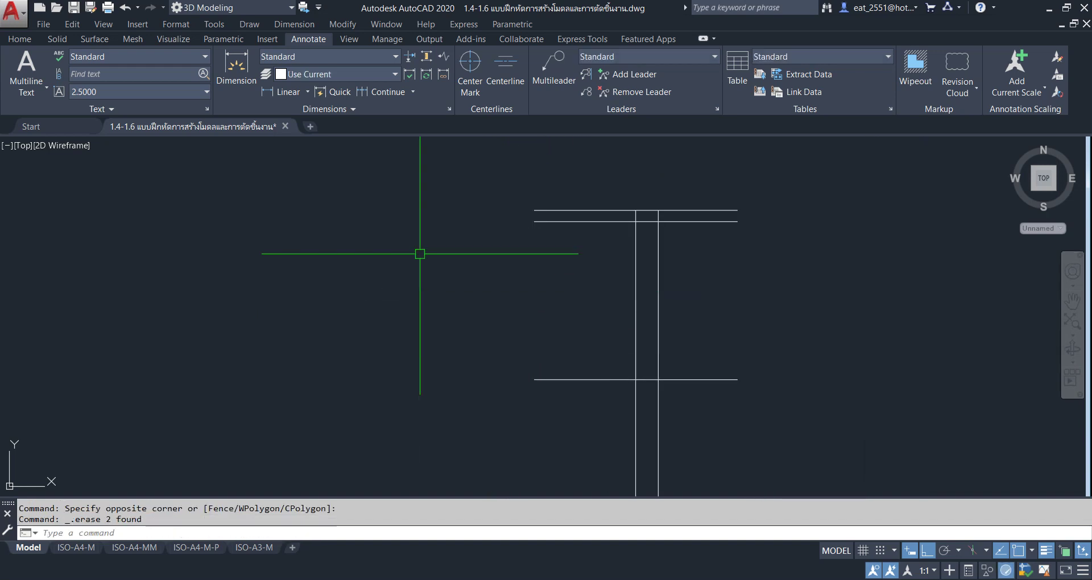
# Make ISO-25 the current dimension style.
pyautogui.click(394, 57)
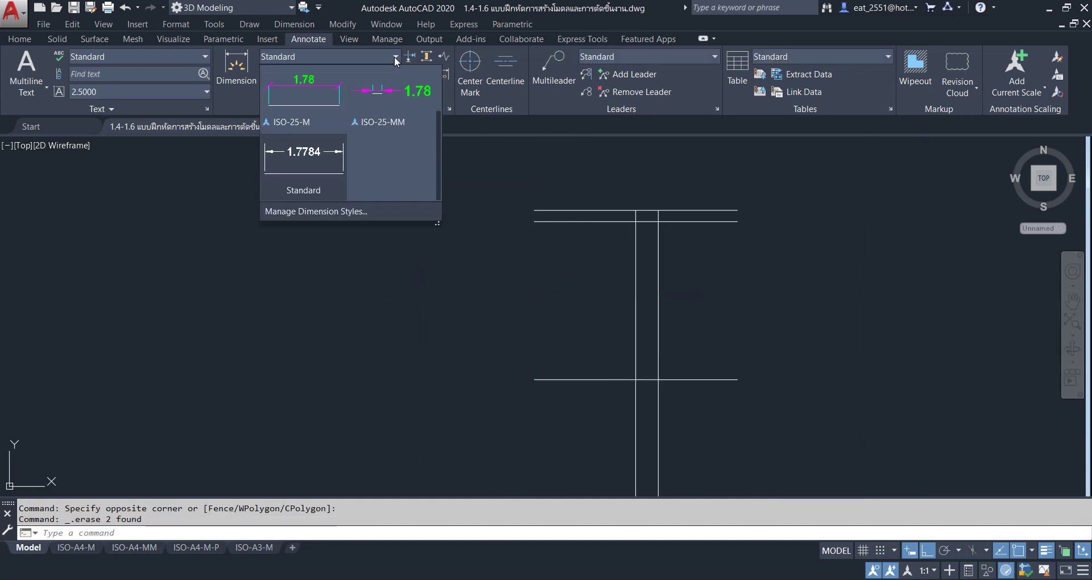
pyautogui.scroll(1, 393, 162)
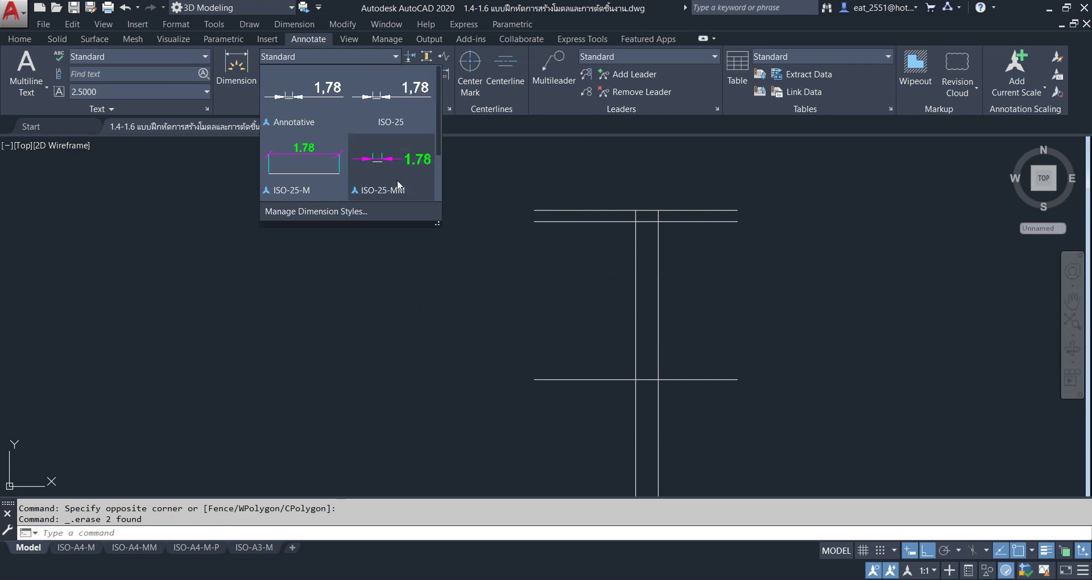
pyautogui.click(394, 110)
# Add a vertical 300 linear dimension along the profile's left edge.
pyautogui.click(287, 99)
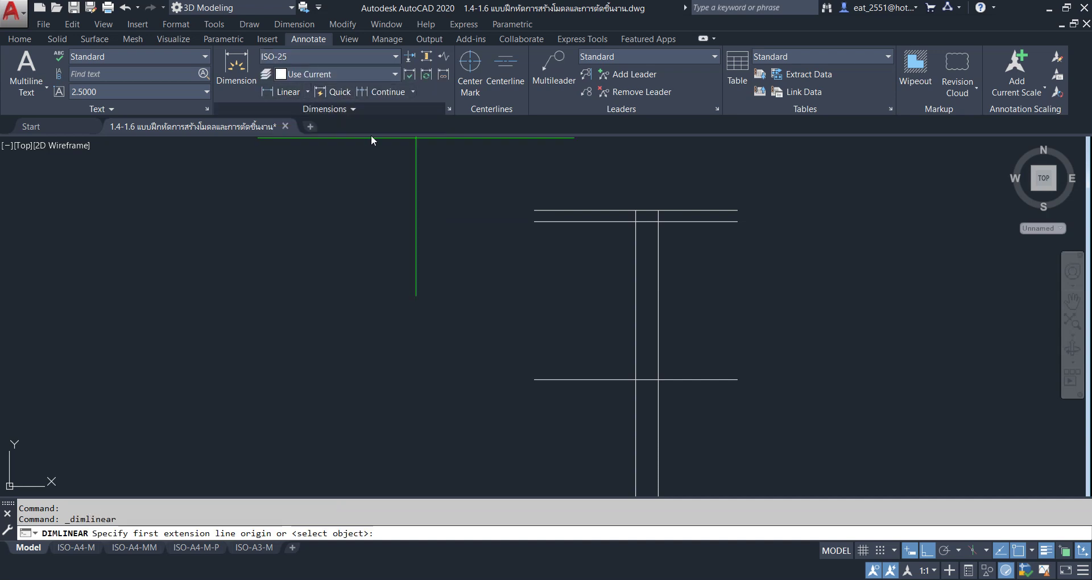
pyautogui.click(534, 210)
pyautogui.scroll(-2, 598, 249)
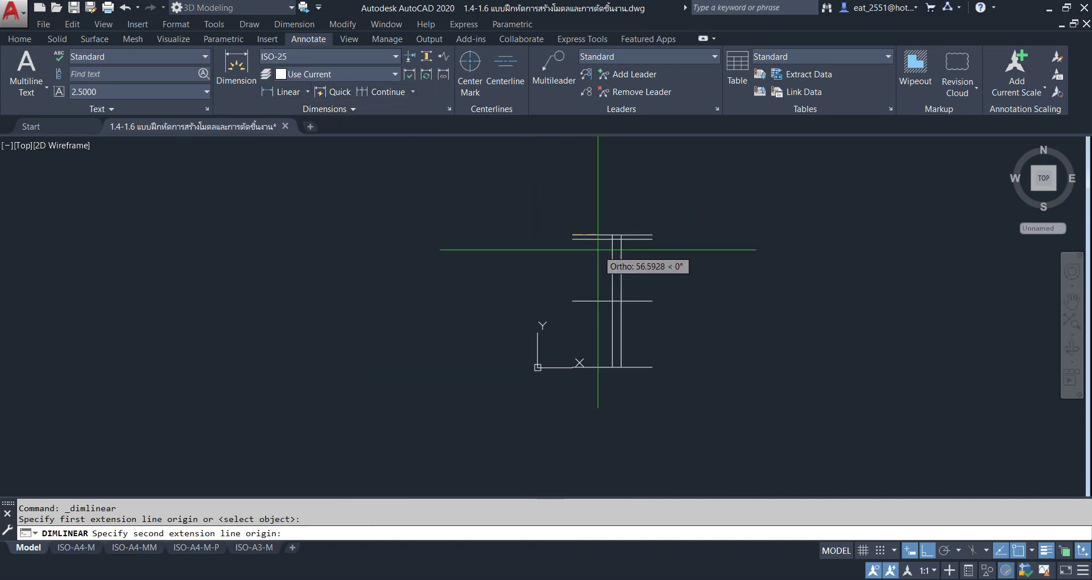
pyautogui.scroll(4, 558, 435)
pyautogui.click(552, 470)
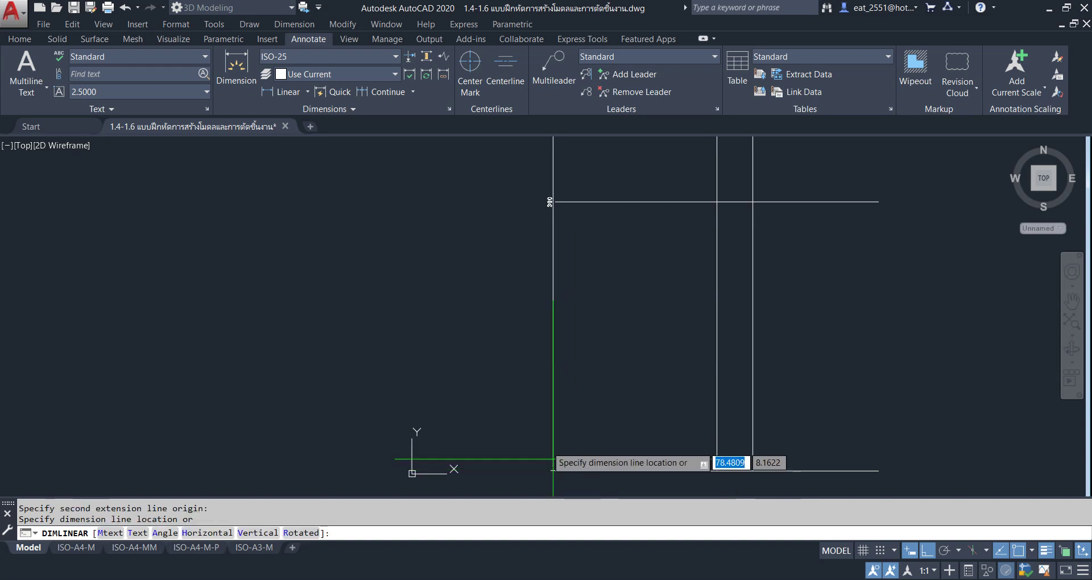
pyautogui.moveTo(526, 225); pyautogui.dragTo(503, 352, button='middle')
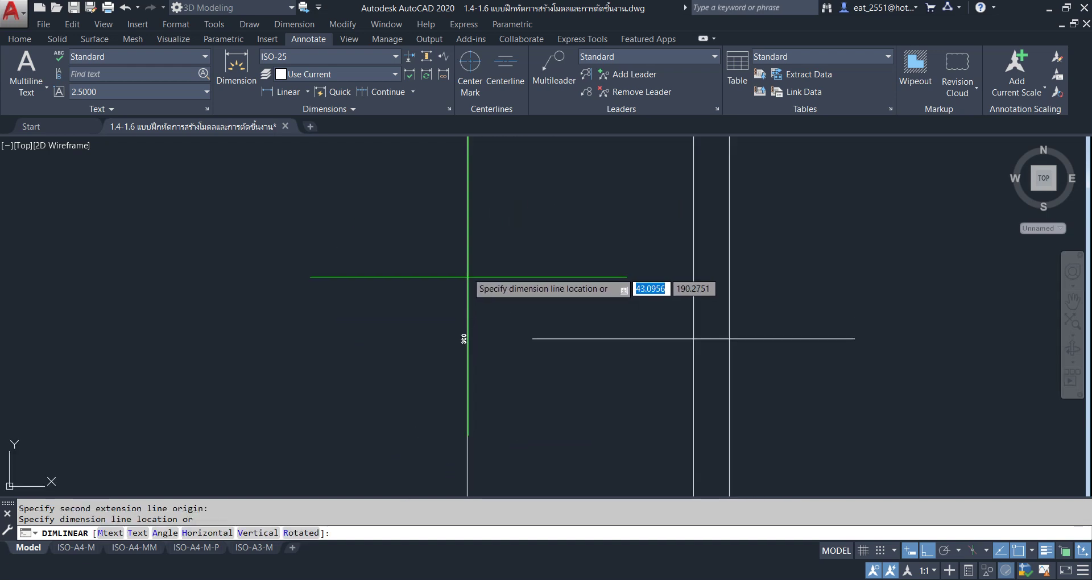
pyautogui.scroll(2, 463, 341)
pyautogui.click(468, 342)
pyautogui.scroll(-3, 551, 284)
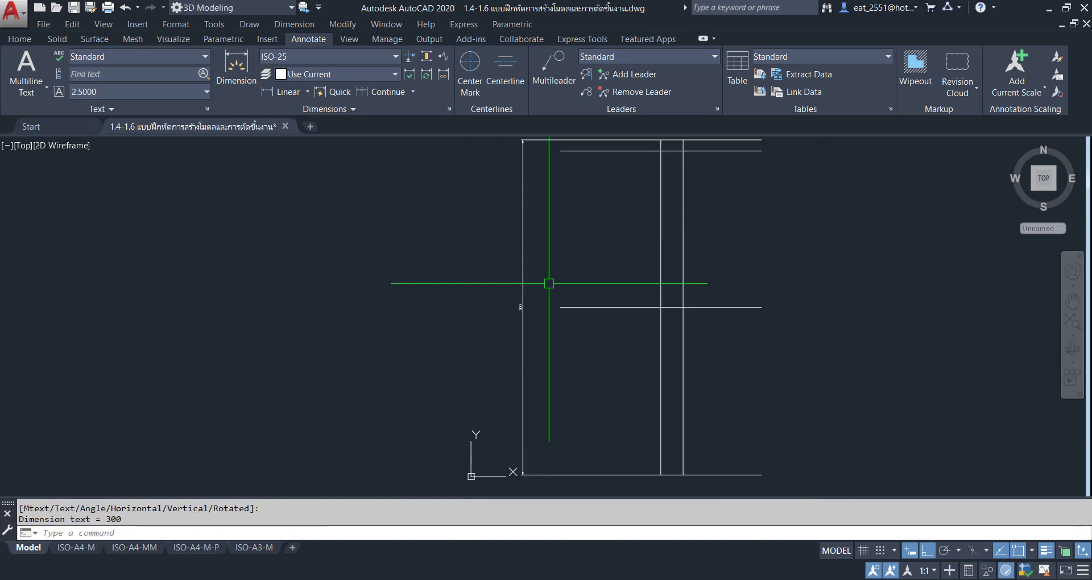
pyautogui.scroll(2, 594, 293)
pyautogui.moveTo(591, 293); pyautogui.dragTo(568, 321, button='middle')
pyautogui.scroll(-2, 525, 290)
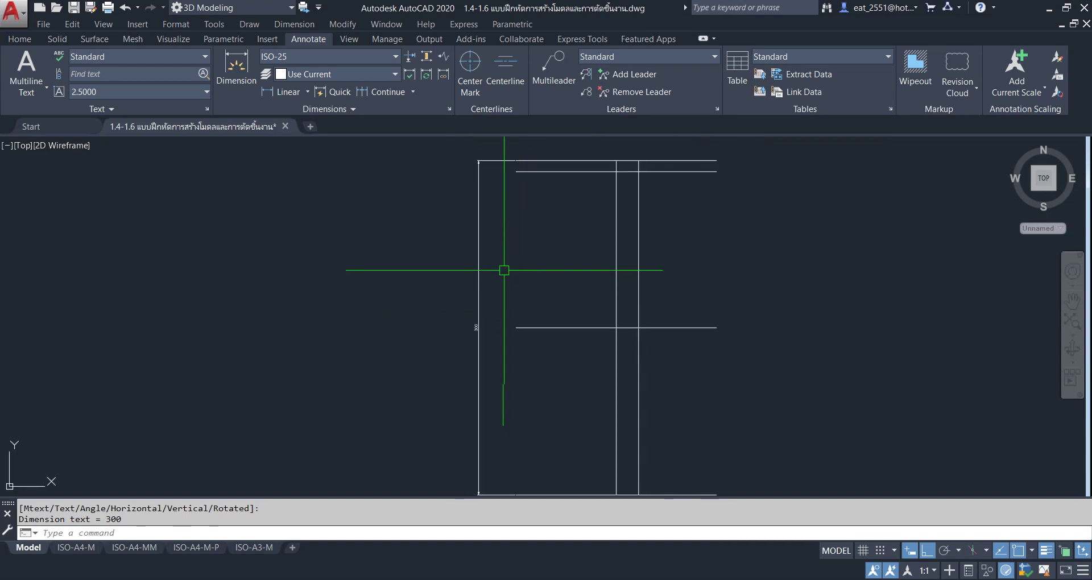
# Move the 300 dimension onto the red layer.
pyautogui.click(478, 293)
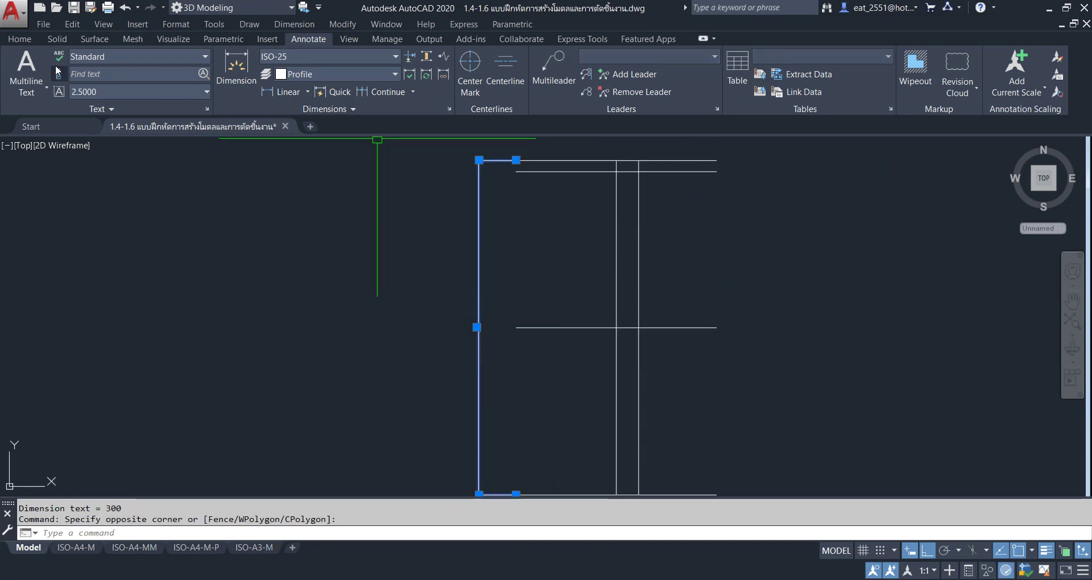
pyautogui.click(23, 39)
pyautogui.click(940, 56)
pyautogui.click(918, 109)
pyautogui.press('Escape')
pyautogui.scroll(3, 490, 313)
pyautogui.scroll(2, 478, 333)
pyautogui.scroll(-5, 478, 333)
pyautogui.scroll(5, 499, 165)
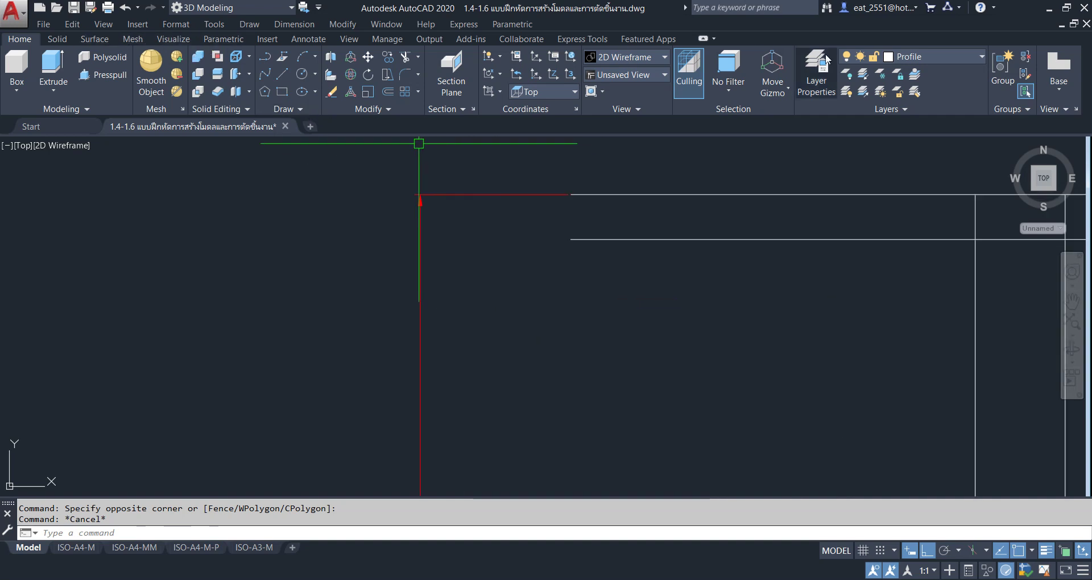
# Make Dim the current layer and review the dimension style list.
pyautogui.click(950, 55)
pyautogui.click(922, 106)
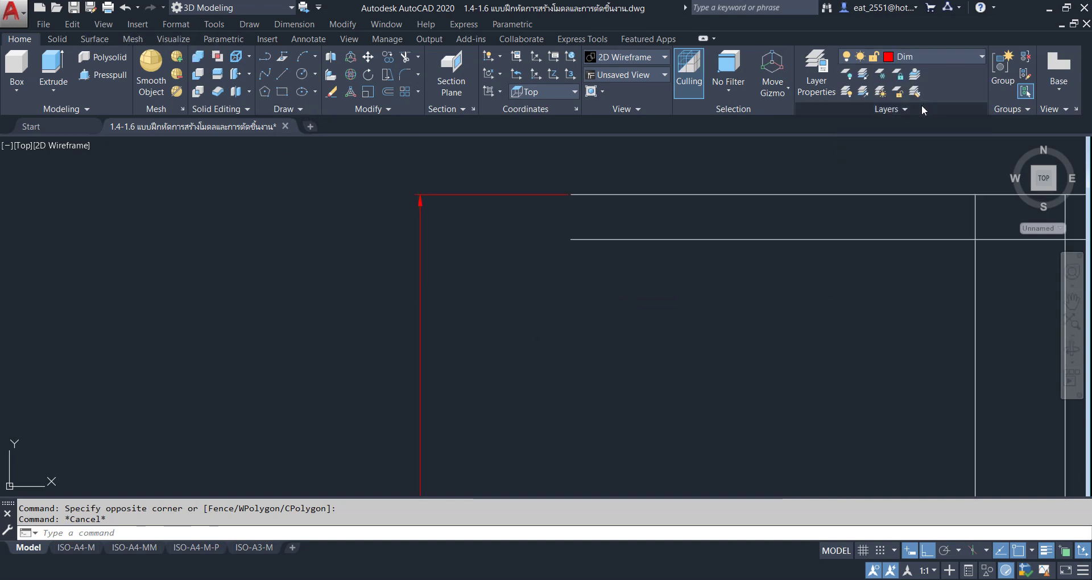
pyautogui.click(315, 40)
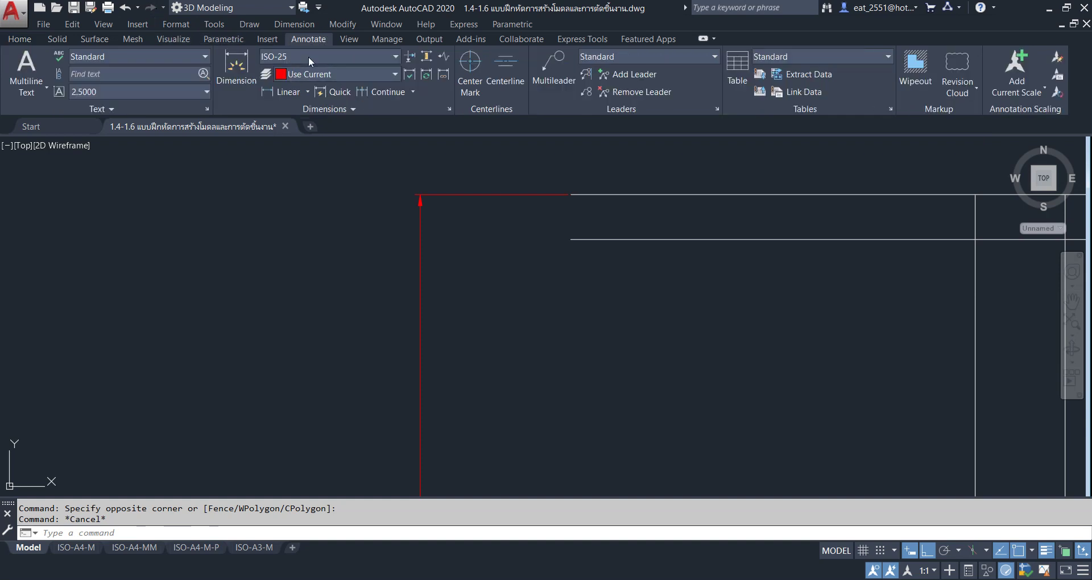
pyautogui.click(327, 53)
pyautogui.scroll(-3, 397, 136)
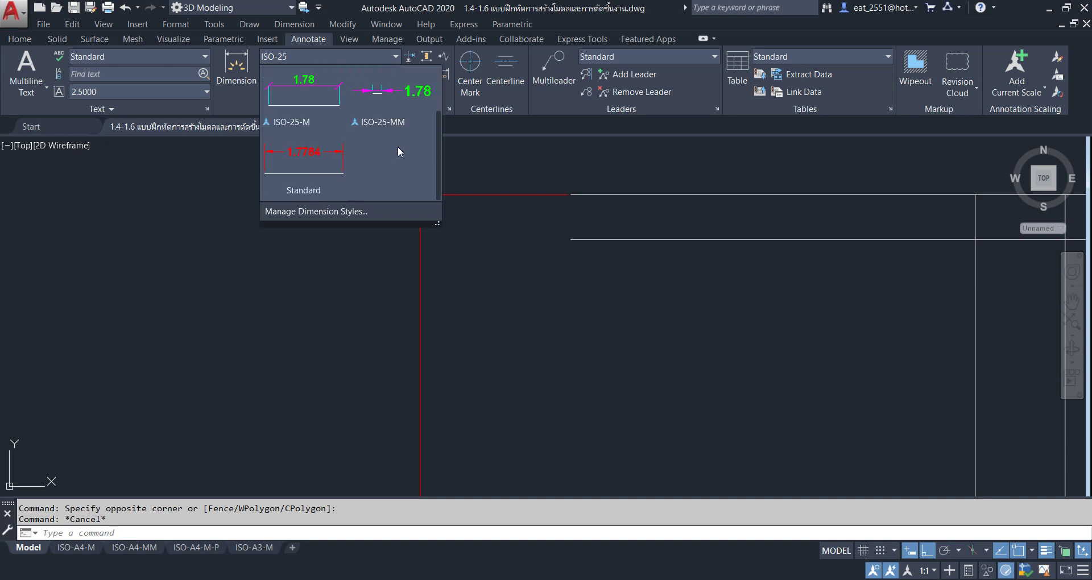
pyautogui.scroll(3, 397, 148)
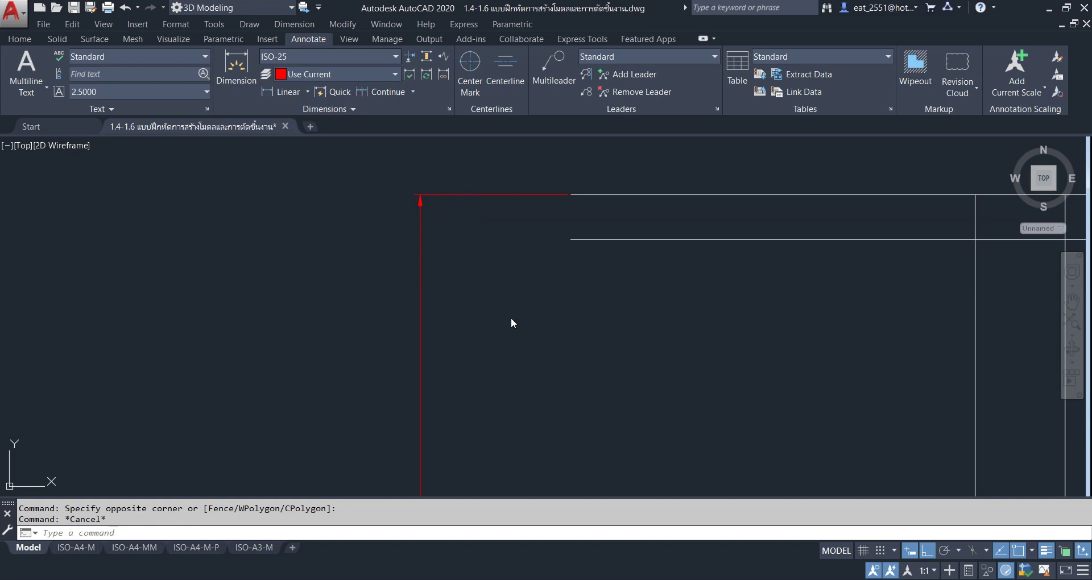
# Dimension the flange thickness as 10 with the LI linear command.
pyautogui.write('oli')
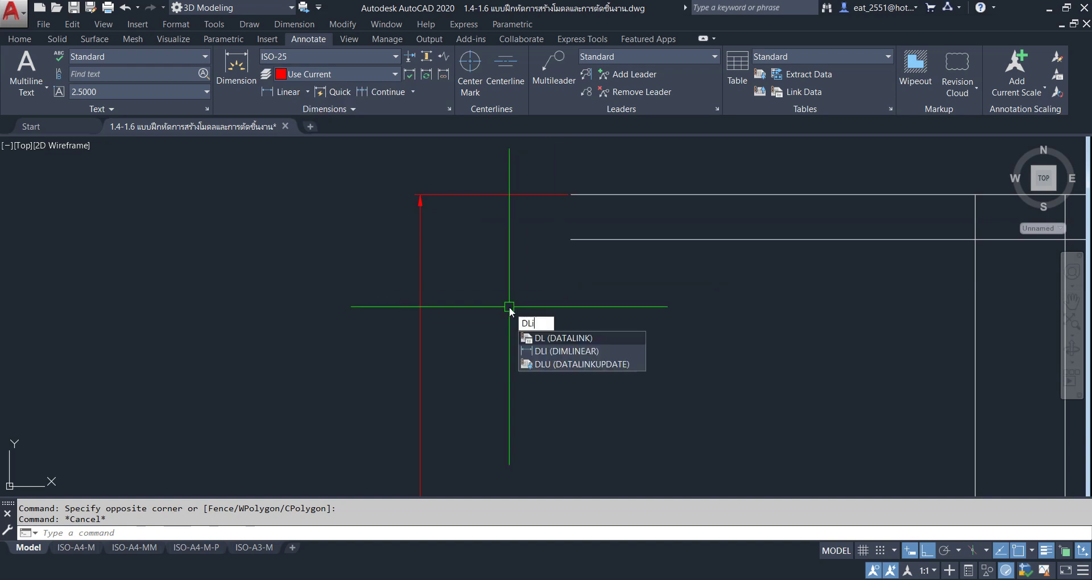
pyautogui.press('Return')
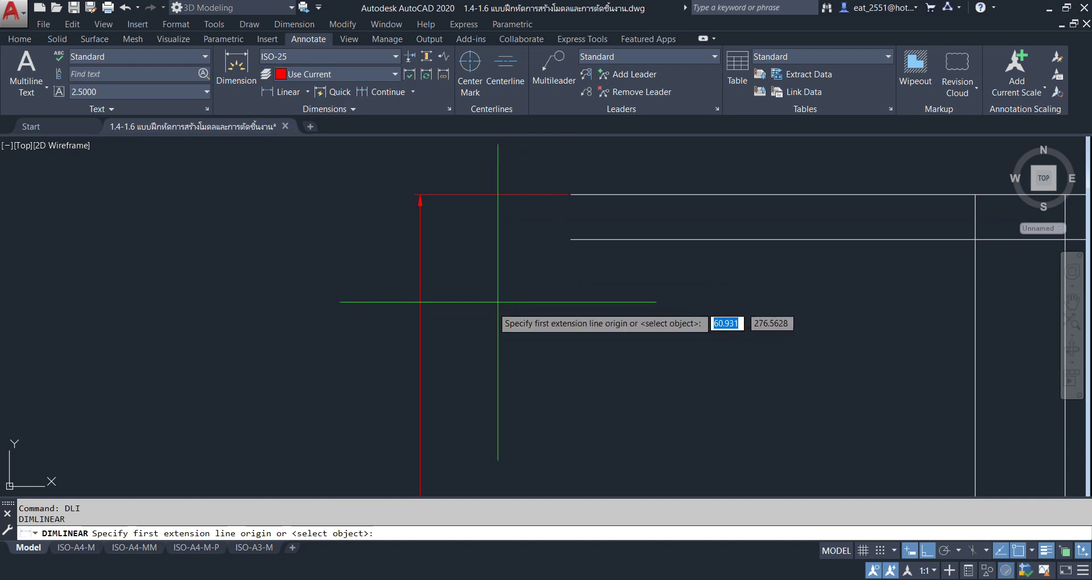
pyautogui.click(578, 194)
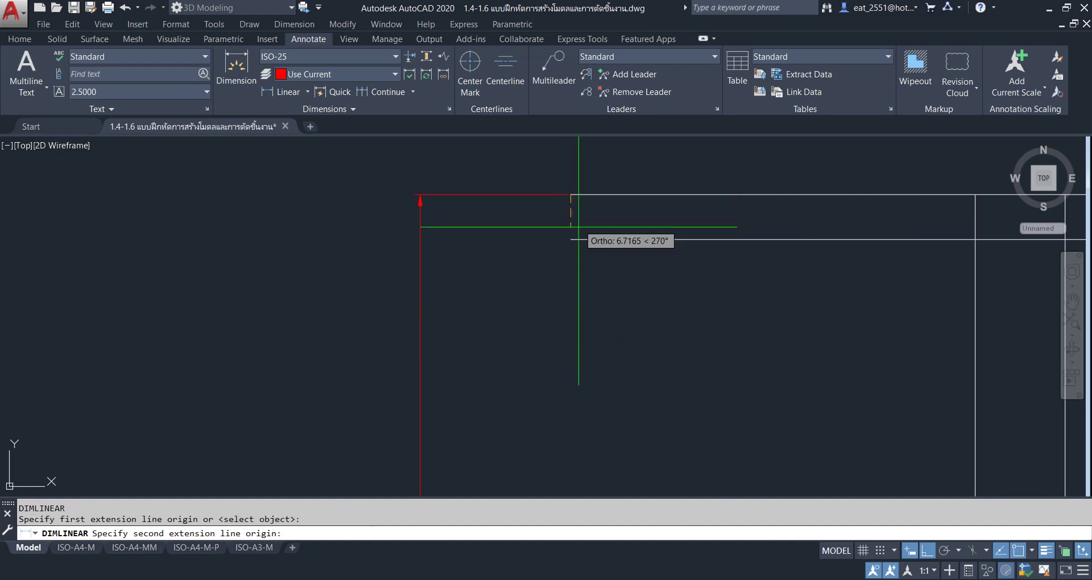
pyautogui.click(571, 224)
pyautogui.click(486, 227)
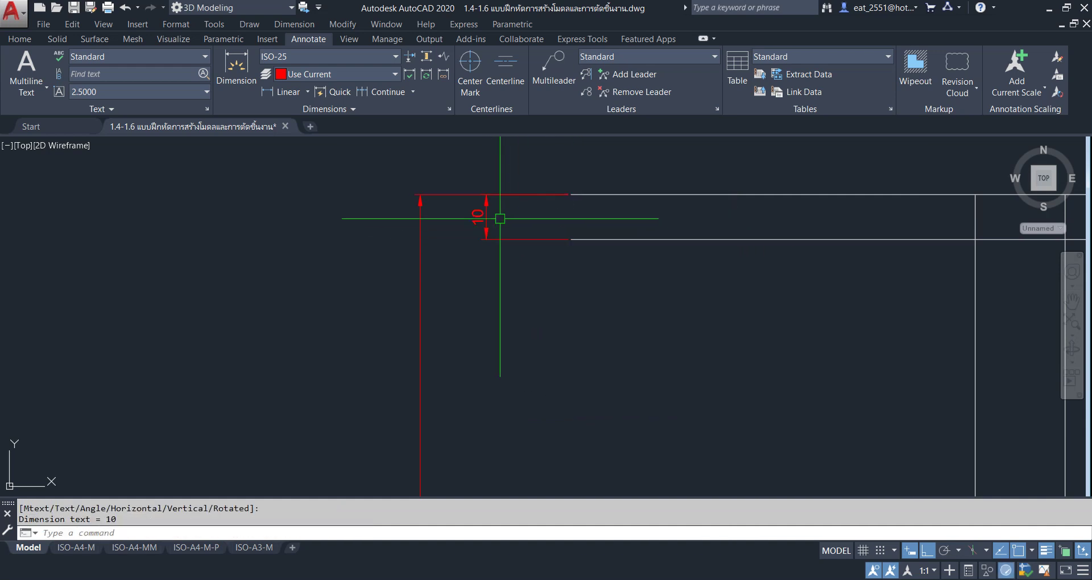
# Chain continued dimensions of 140 and 150 down the profile's left side.
pyautogui.click(384, 91)
pyautogui.scroll(-5, 563, 415)
pyautogui.scroll(3, 560, 385)
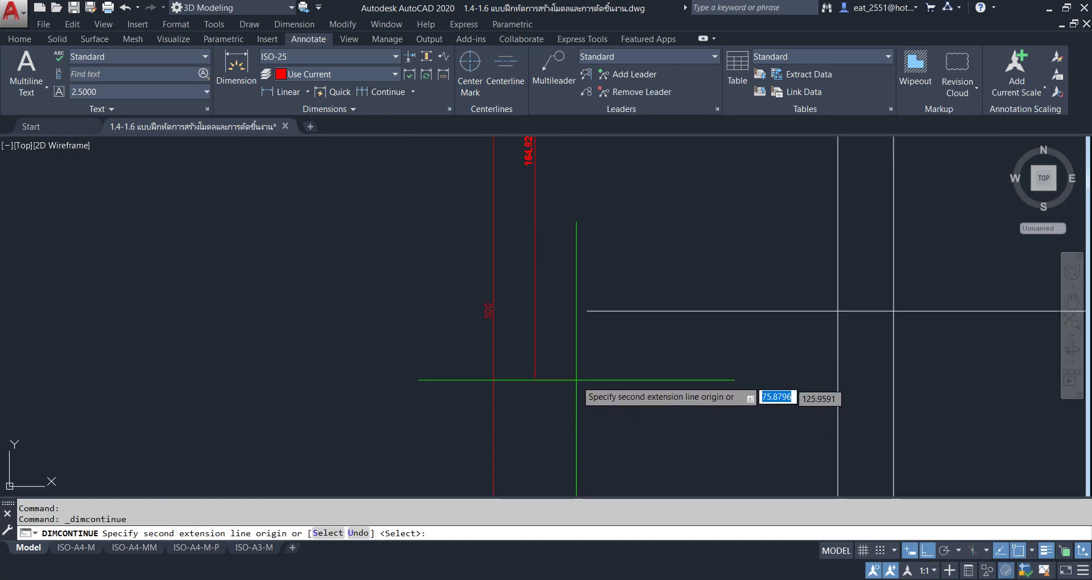
pyautogui.scroll(-5, 587, 310)
pyautogui.click(586, 453)
pyautogui.scroll(3, 586, 453)
pyautogui.click(587, 453)
pyautogui.press('Escape')
pyautogui.scroll(-3, 494, 358)
pyautogui.scroll(3, 474, 231)
pyautogui.scroll(-3, 473, 231)
pyautogui.scroll(3, 449, 249)
pyautogui.scroll(2, 449, 249)
pyautogui.scroll(-2, 449, 249)
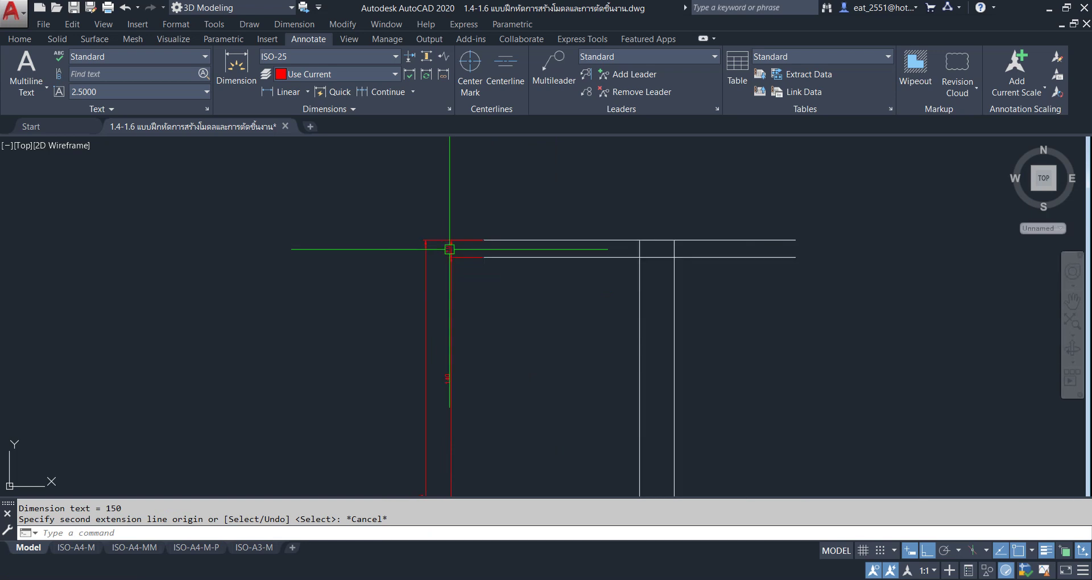
pyautogui.click(449, 109)
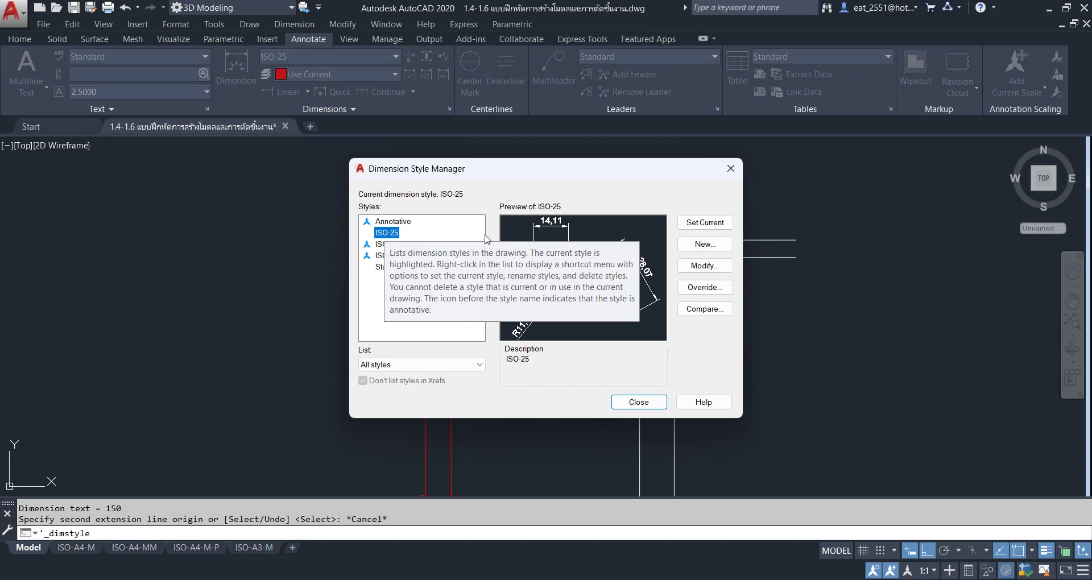
# Set the ISO-25 style's arrow size to 5 and text height to 5.
pyautogui.click(705, 265)
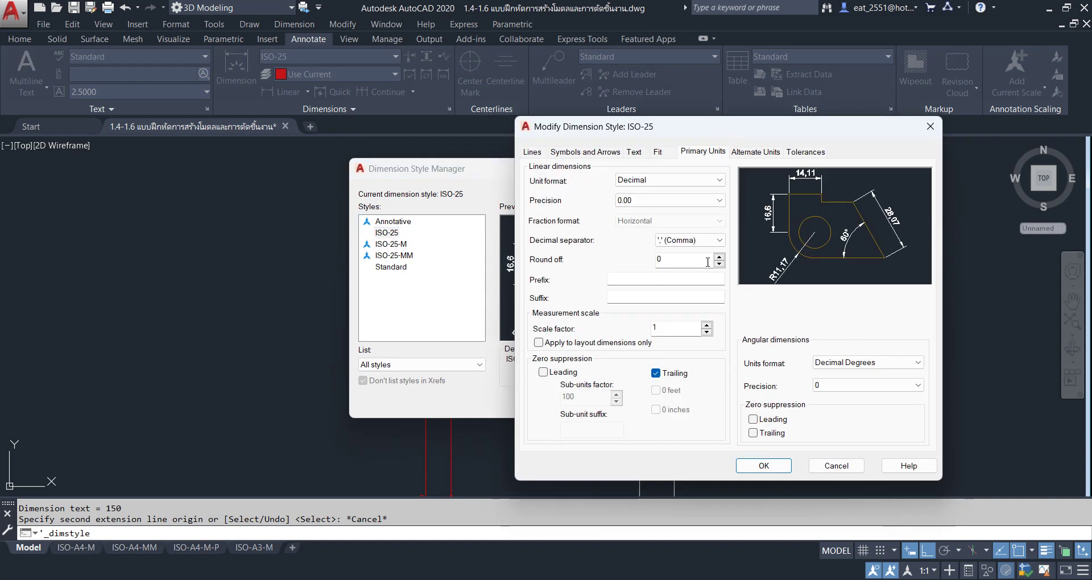
pyautogui.click(575, 154)
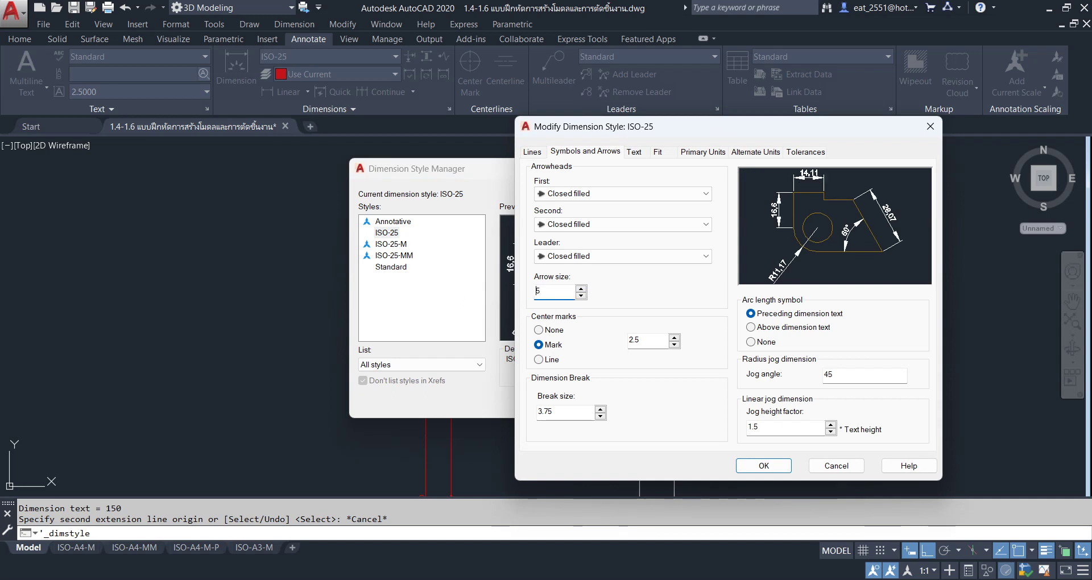
pyautogui.click(636, 152)
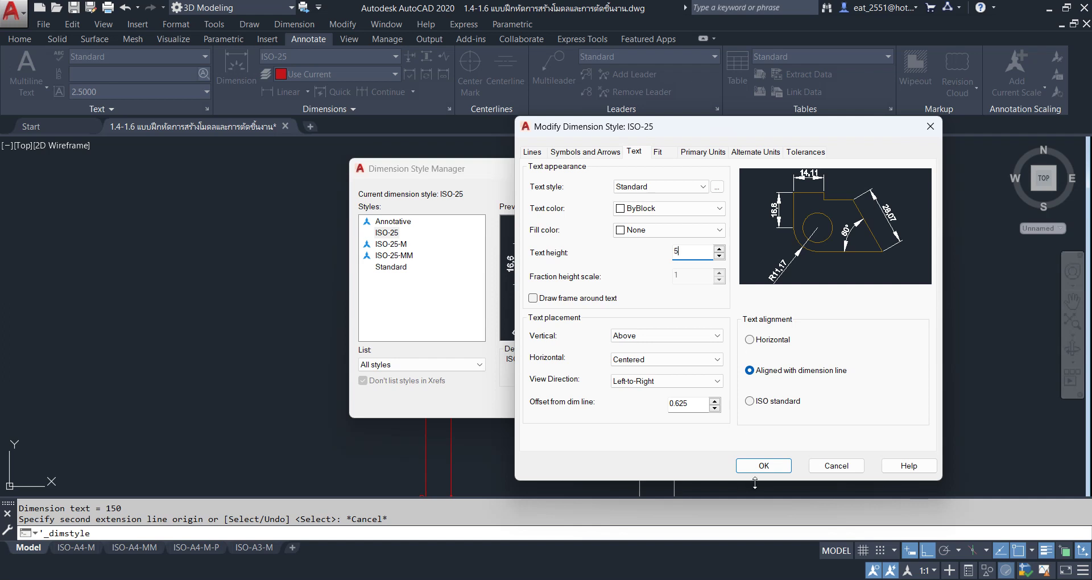
pyautogui.click(770, 466)
pyautogui.click(638, 402)
pyautogui.scroll(-2, 485, 315)
pyautogui.scroll(-1, 485, 315)
pyautogui.scroll(1, 485, 315)
pyautogui.scroll(1, 493, 316)
pyautogui.moveTo(625, 347); pyautogui.dragTo(632, 316, button='middle')
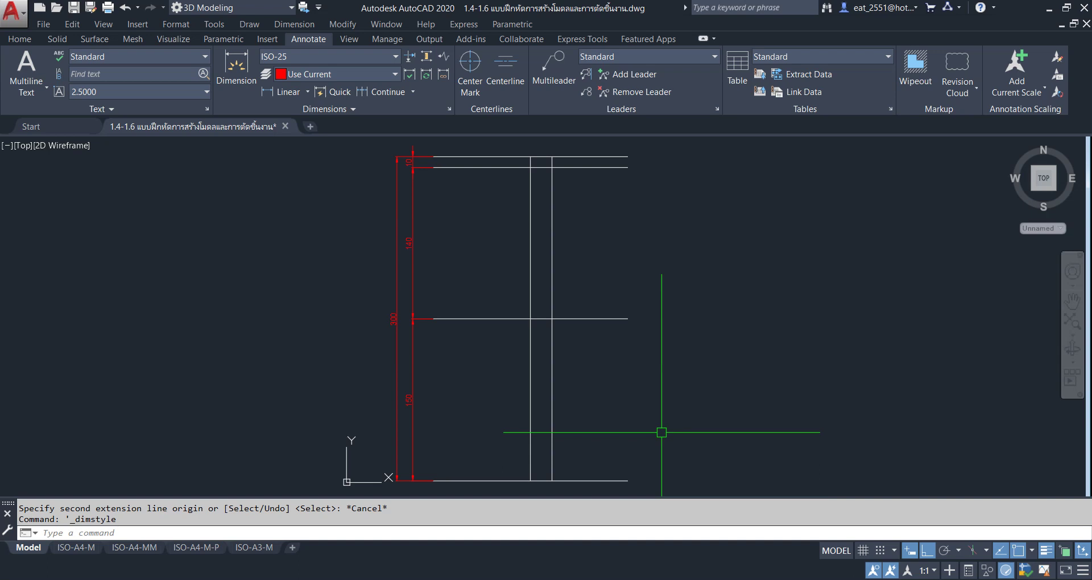
# Begin a three-point arc from the line intersection at the profile's top.
pyautogui.moveTo(672, 401); pyautogui.dragTo(665, 447, button='middle')
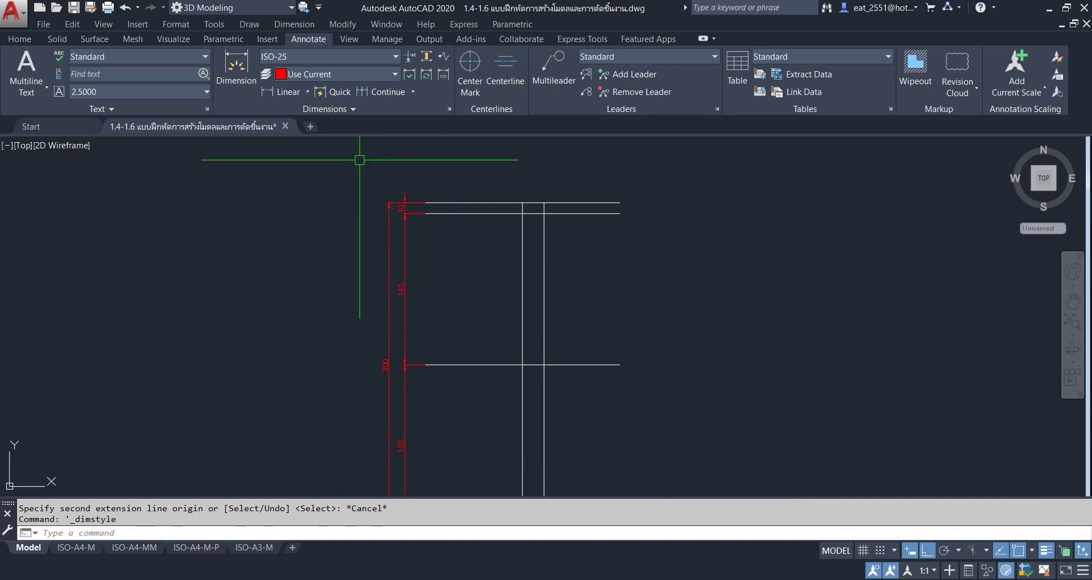
pyautogui.click(18, 40)
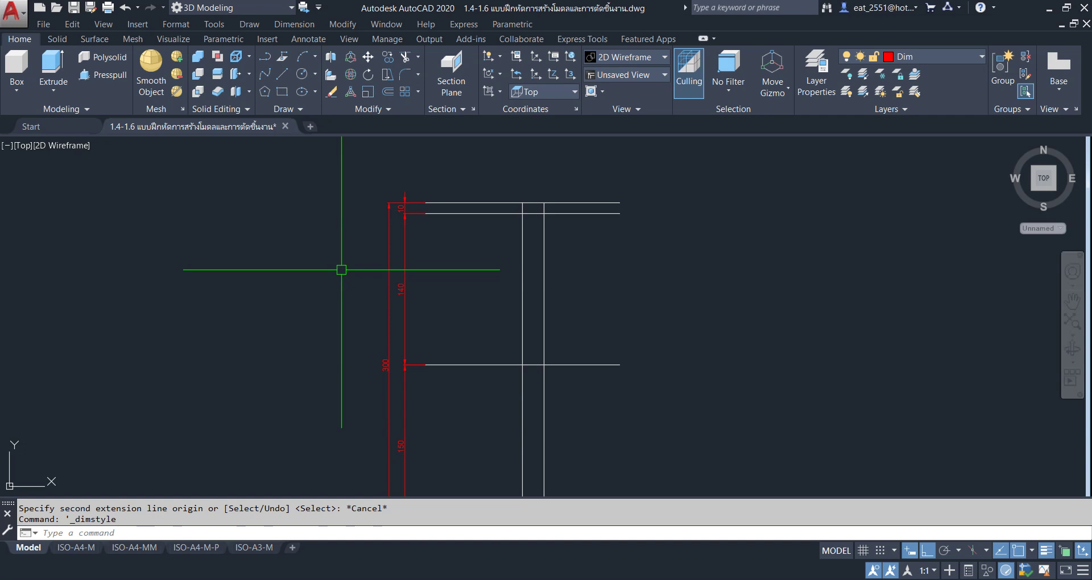
pyautogui.click(251, 23)
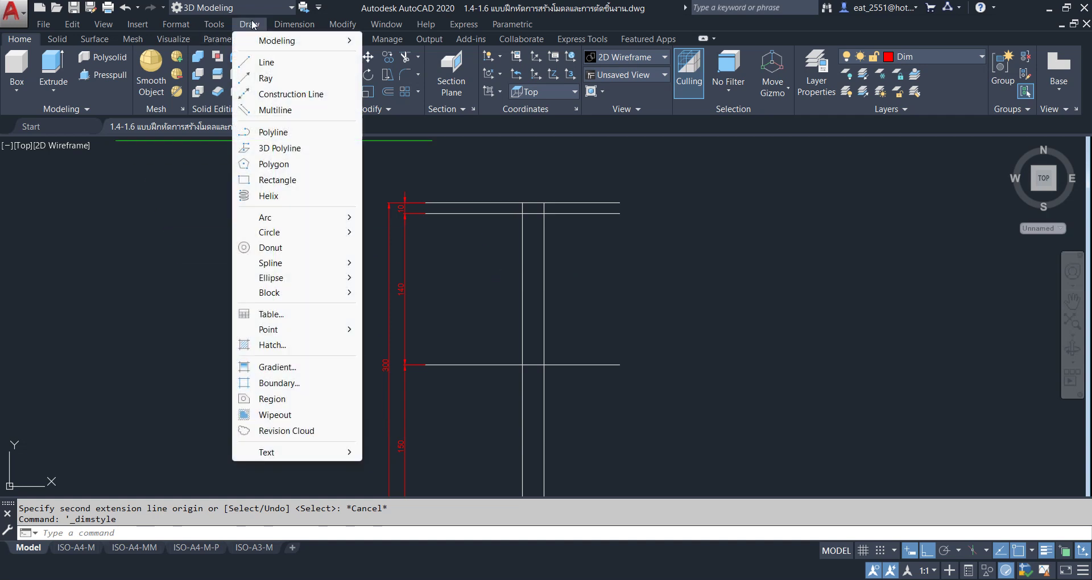
pyautogui.moveTo(290, 217)
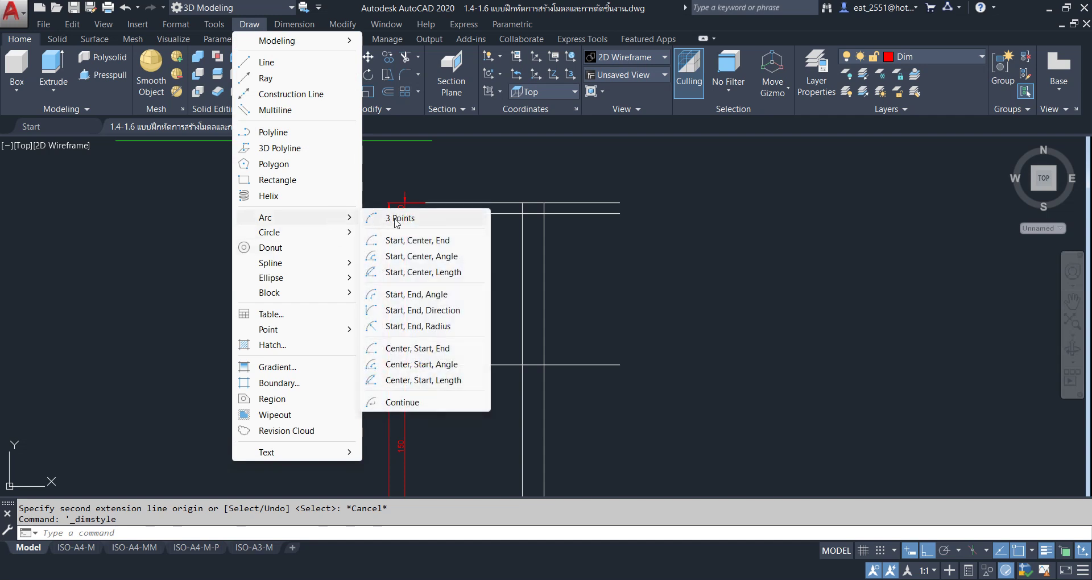
pyautogui.click(396, 219)
pyautogui.scroll(3, 546, 227)
pyautogui.scroll(2, 562, 244)
pyautogui.scroll(-3, 443, 229)
pyautogui.scroll(2, 587, 219)
pyautogui.scroll(-1, 629, 212)
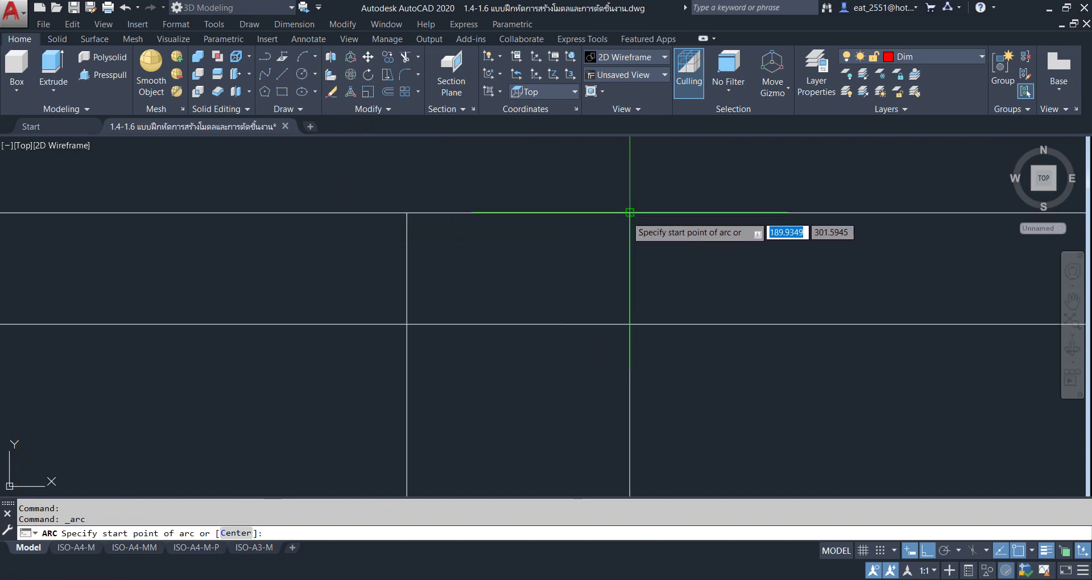
pyautogui.click(629, 212)
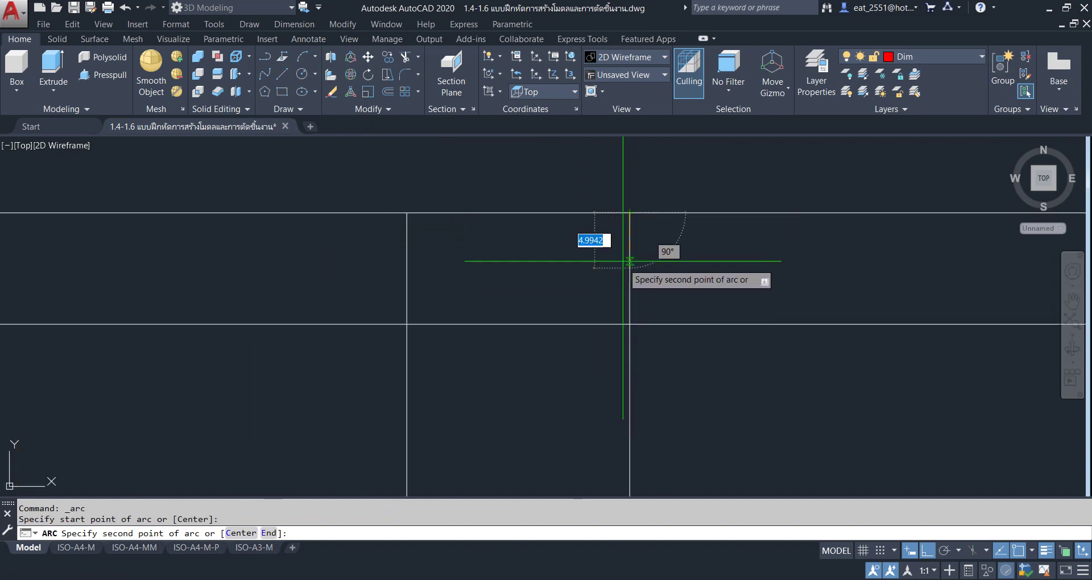
pyautogui.click(679, 267)
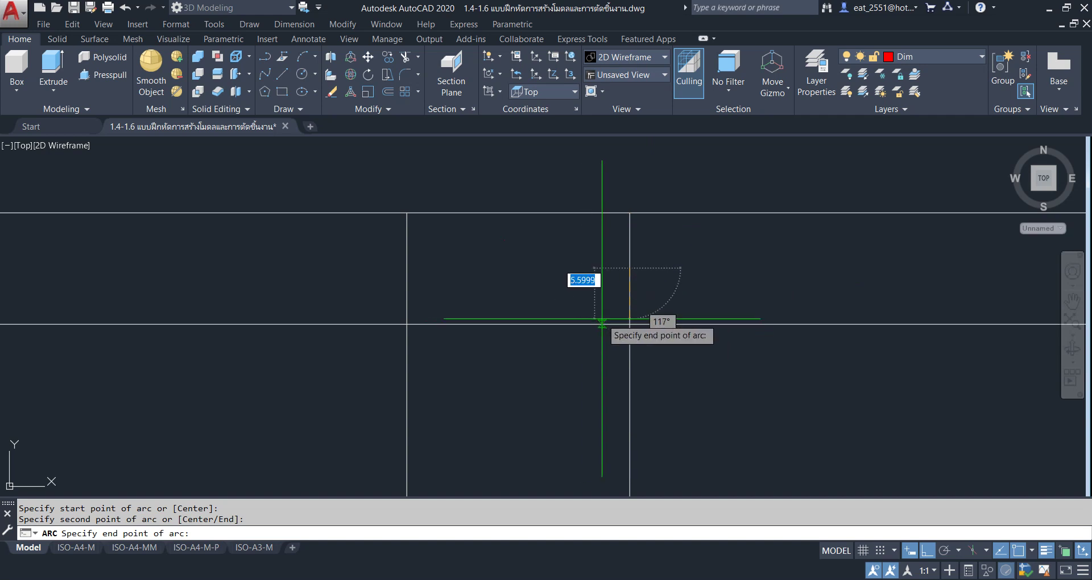
# Cancel the unfinished arc and switch Ortho mode off.
pyautogui.press('Escape')
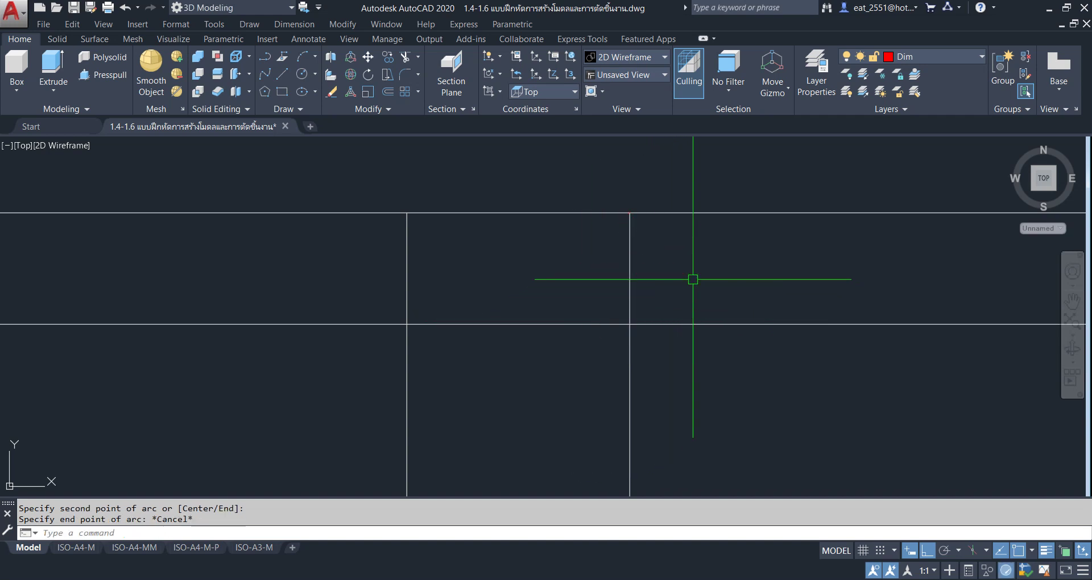
pyautogui.click(927, 554)
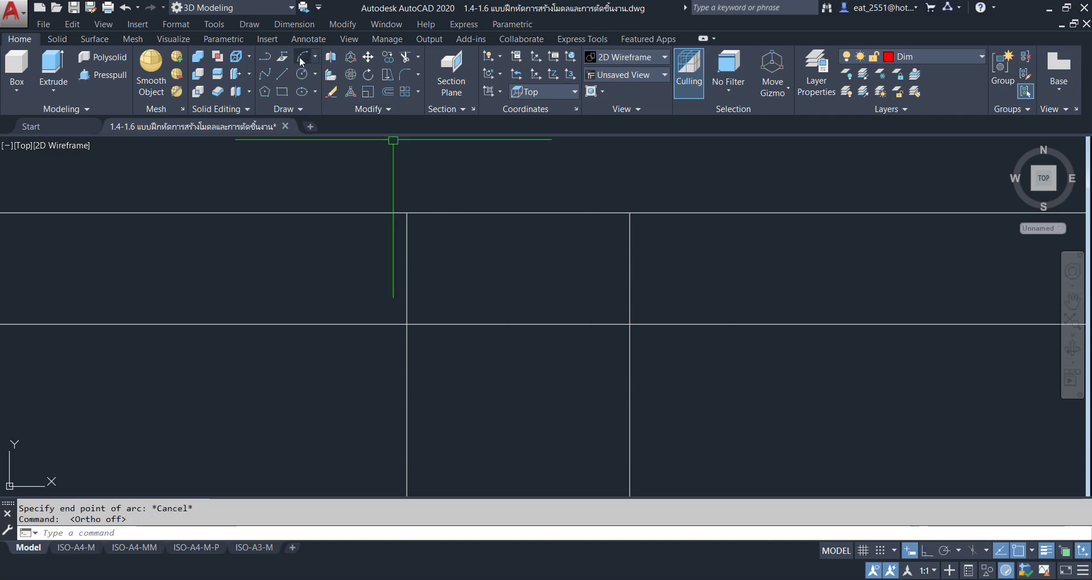
pyautogui.write('a')
pyautogui.press('Return')
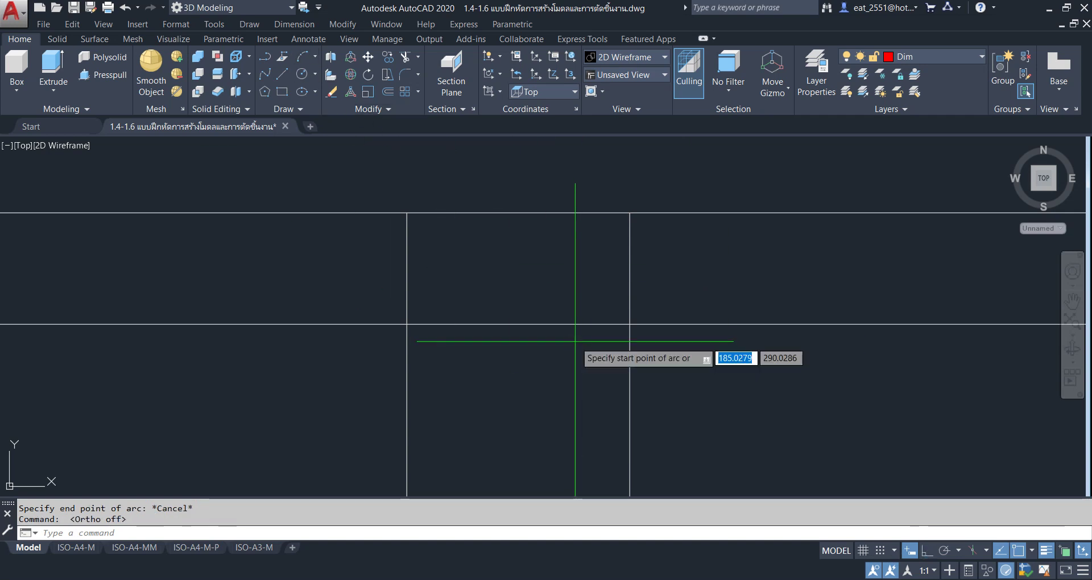
# Draw the small three-point semicircle arc at the vase rim.
pyautogui.click(629, 214)
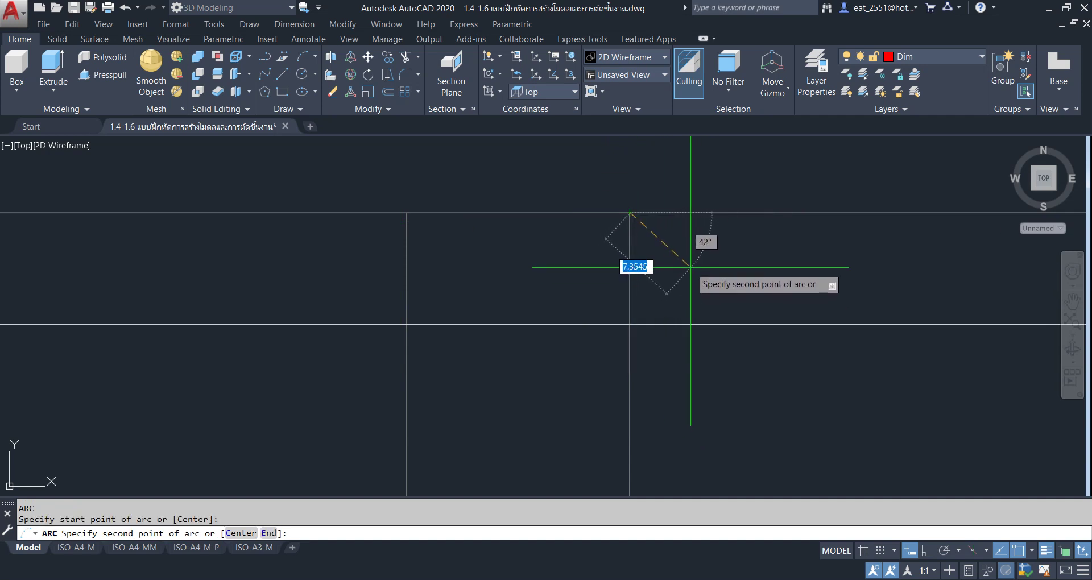
pyautogui.click(687, 271)
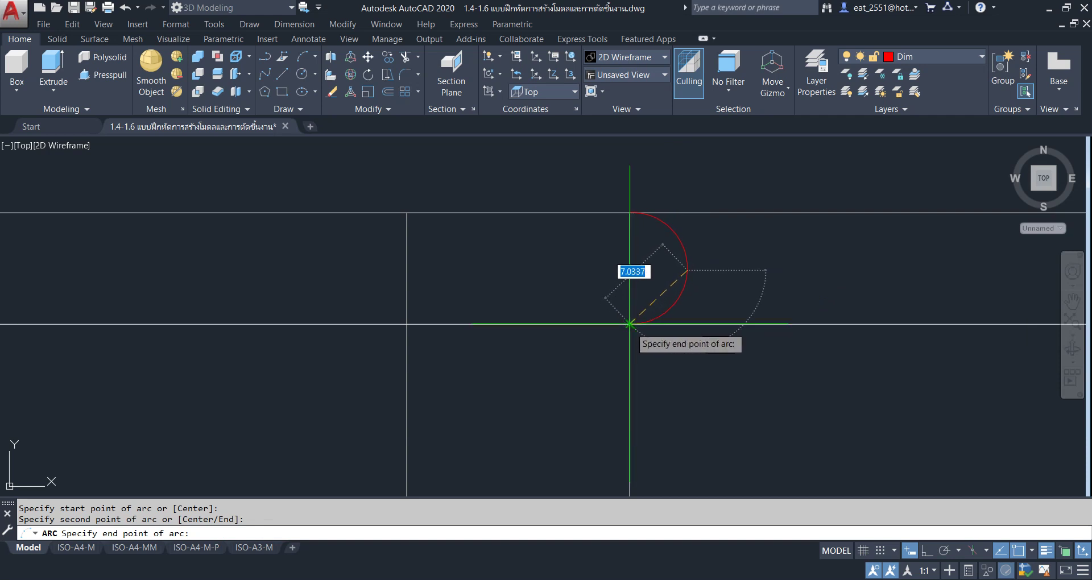
pyautogui.click(629, 324)
pyautogui.scroll(3, 676, 221)
pyautogui.scroll(-3, 489, 221)
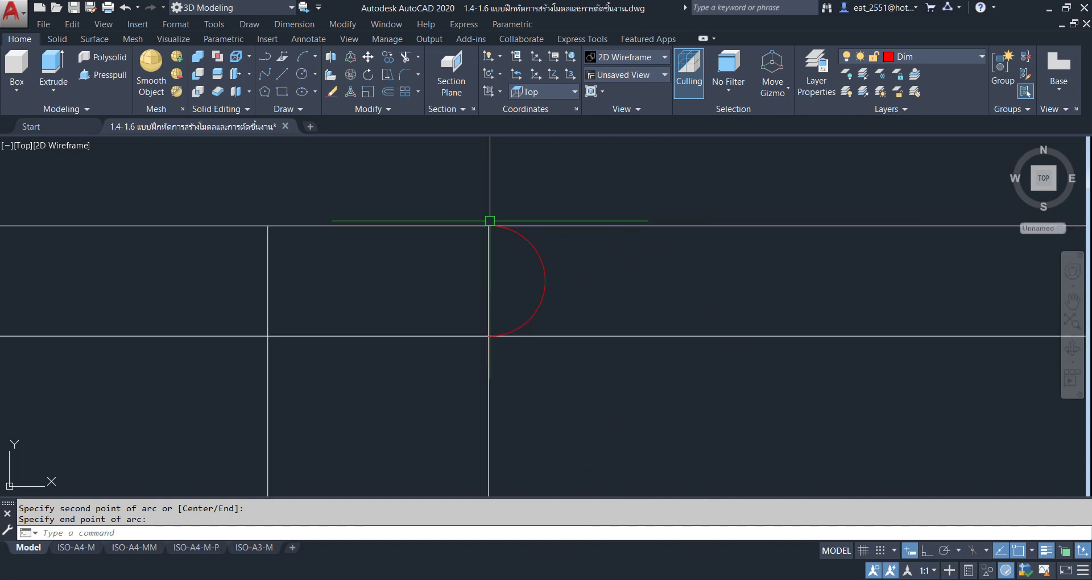
pyautogui.moveTo(567, 264); pyautogui.dragTo(545, 175, button='middle')
pyautogui.scroll(-8, 546, 175)
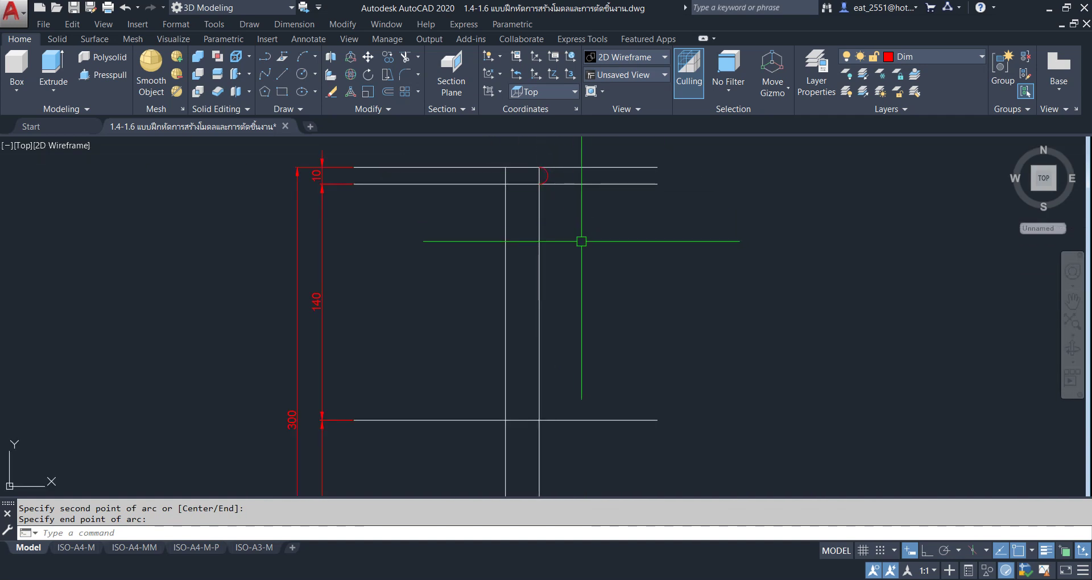
# Draw the upper body arc from the rim's lower corner to the 300 line's endpoint.
pyautogui.press('Return')
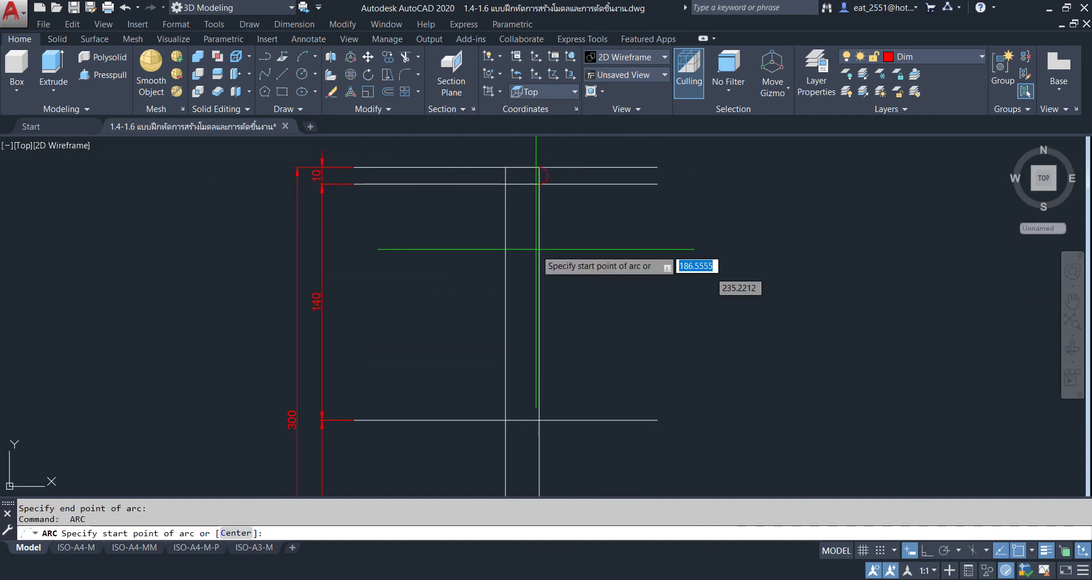
pyautogui.scroll(10, 538, 183)
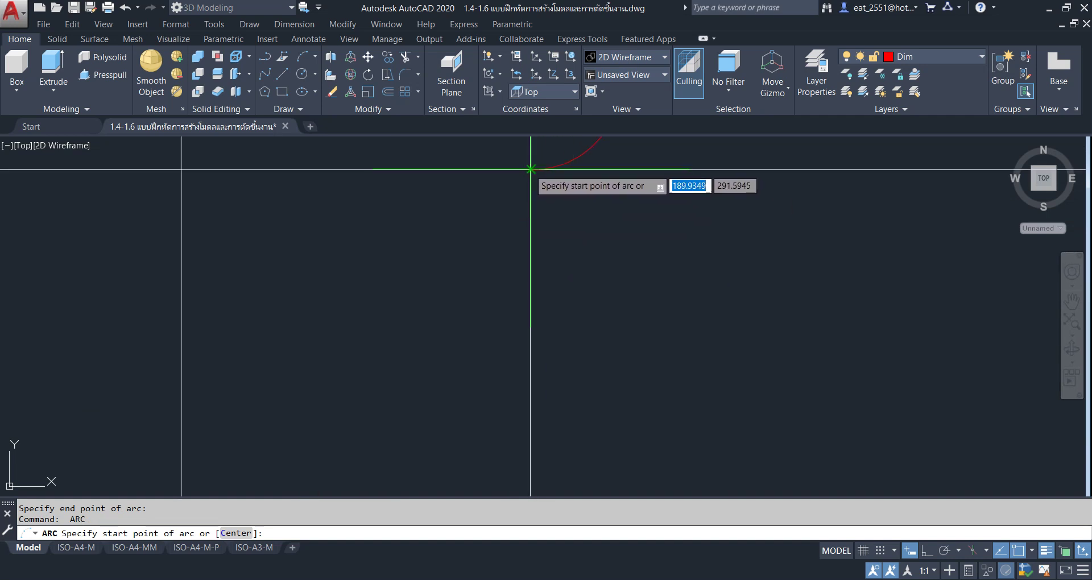
pyautogui.click(530, 169)
pyautogui.scroll(-5, 524, 234)
pyautogui.scroll(-3, 575, 300)
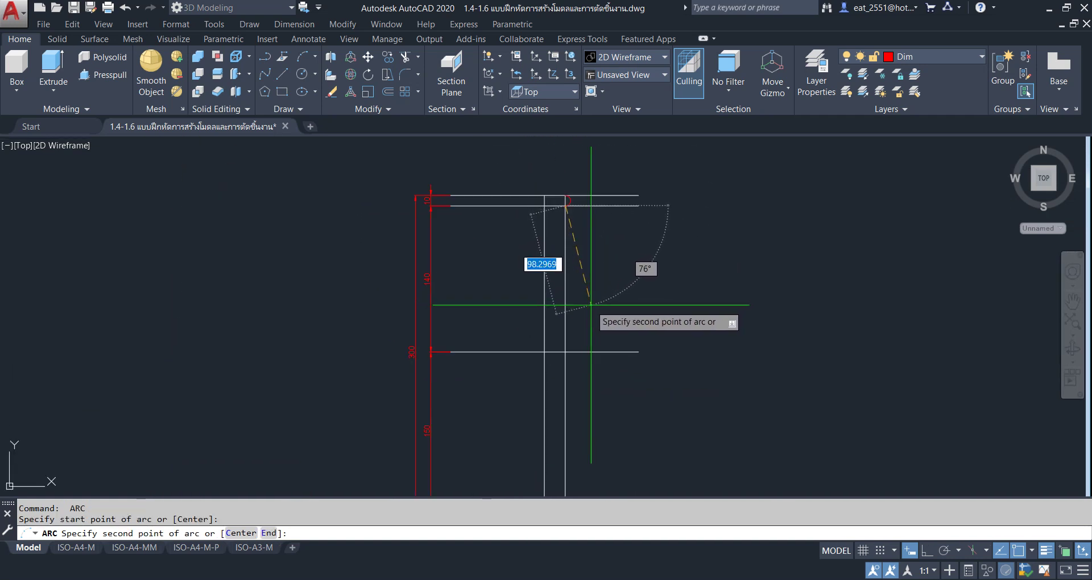
pyautogui.click(592, 285)
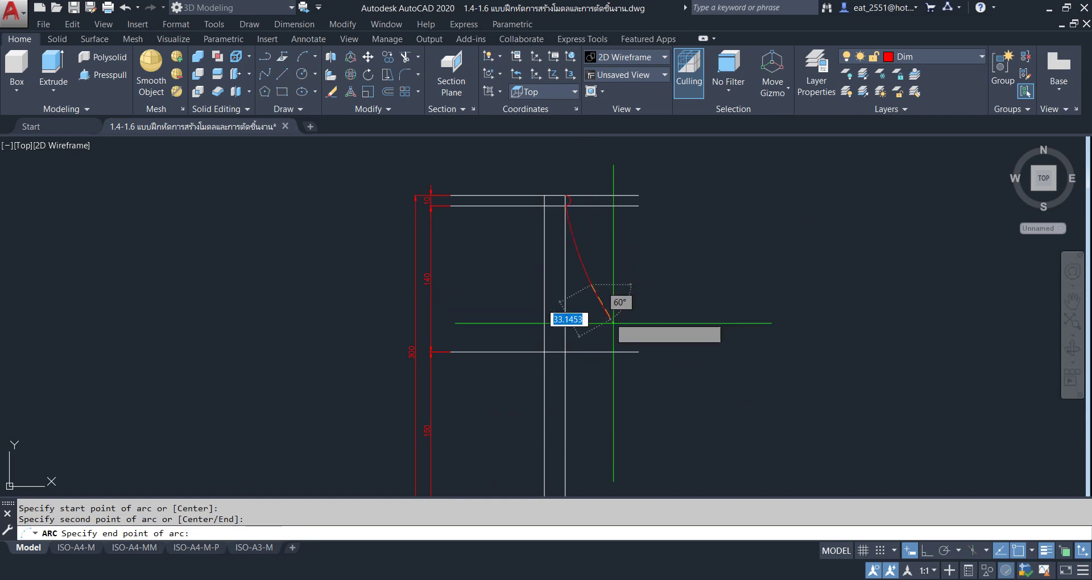
pyautogui.click(638, 351)
pyautogui.scroll(-2, 638, 352)
pyautogui.scroll(-2, 751, 282)
# Draw the lower body arc from the previous curve's end down to the bottom line.
pyautogui.press('Return')
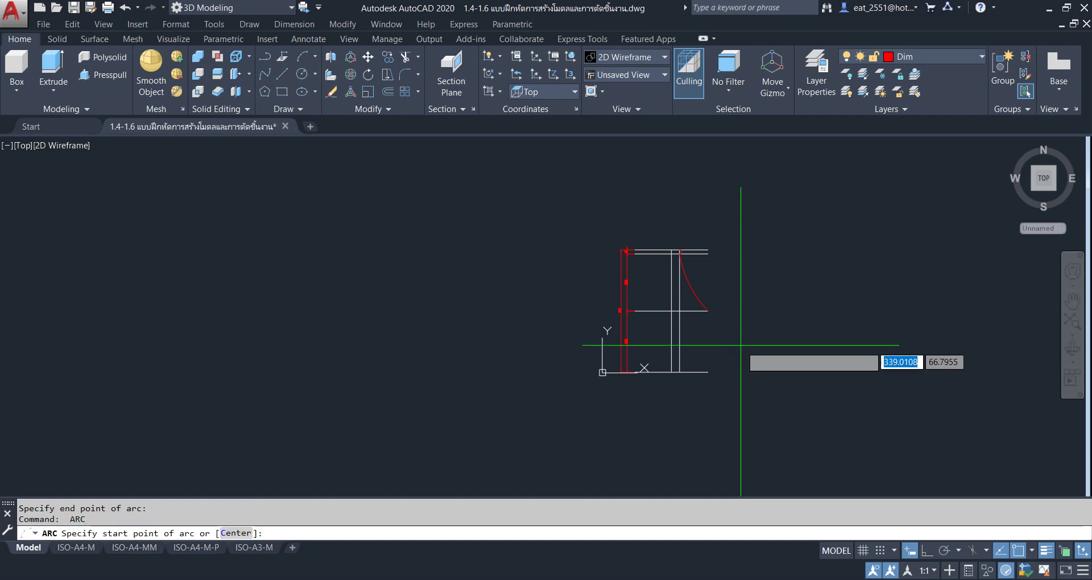
pyautogui.scroll(5, 740, 345)
pyautogui.click(670, 218)
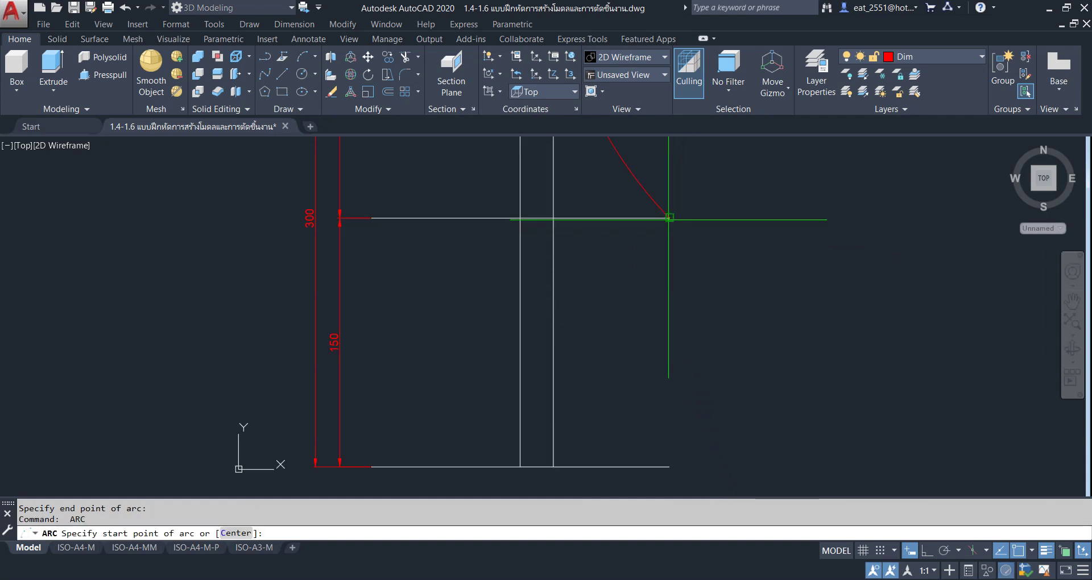
pyautogui.click(701, 335)
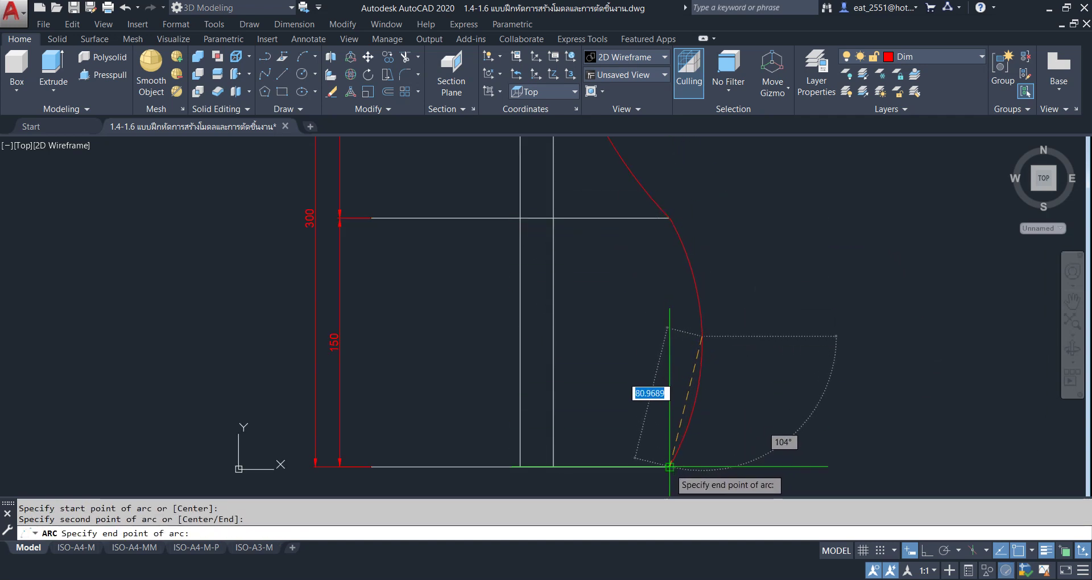
pyautogui.click(669, 466)
pyautogui.scroll(-3, 718, 243)
pyautogui.scroll(-1, 614, 308)
pyautogui.scroll(2, 501, 248)
pyautogui.scroll(2, 500, 250)
pyautogui.scroll(2, 625, 251)
pyautogui.scroll(2, 706, 339)
pyautogui.scroll(-5, 706, 339)
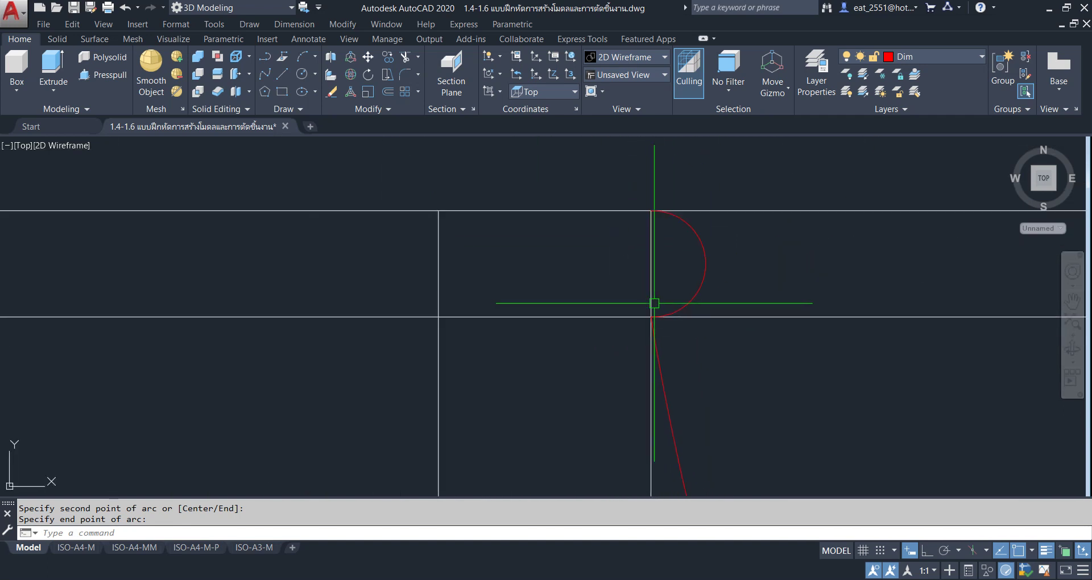
pyautogui.click(652, 251)
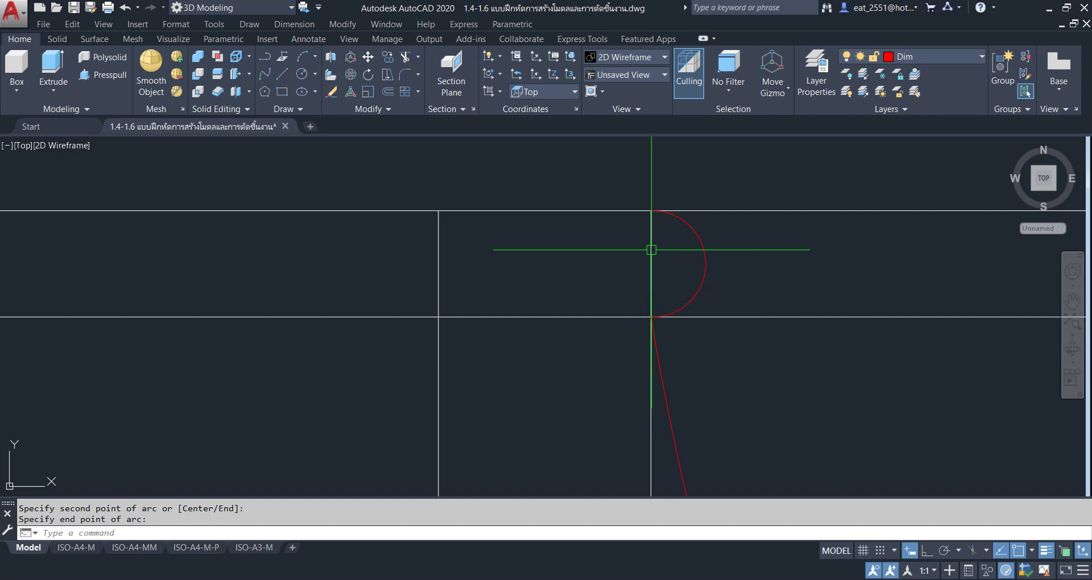
# Delete the leftover vertical line.
pyautogui.scroll(-2, 631, 187)
pyautogui.press('Delete')
pyautogui.scroll(-2, 710, 364)
pyautogui.scroll(2, 716, 418)
pyautogui.scroll(4, 631, 276)
pyautogui.scroll(-1, 638, 203)
pyautogui.scroll(-1, 594, 205)
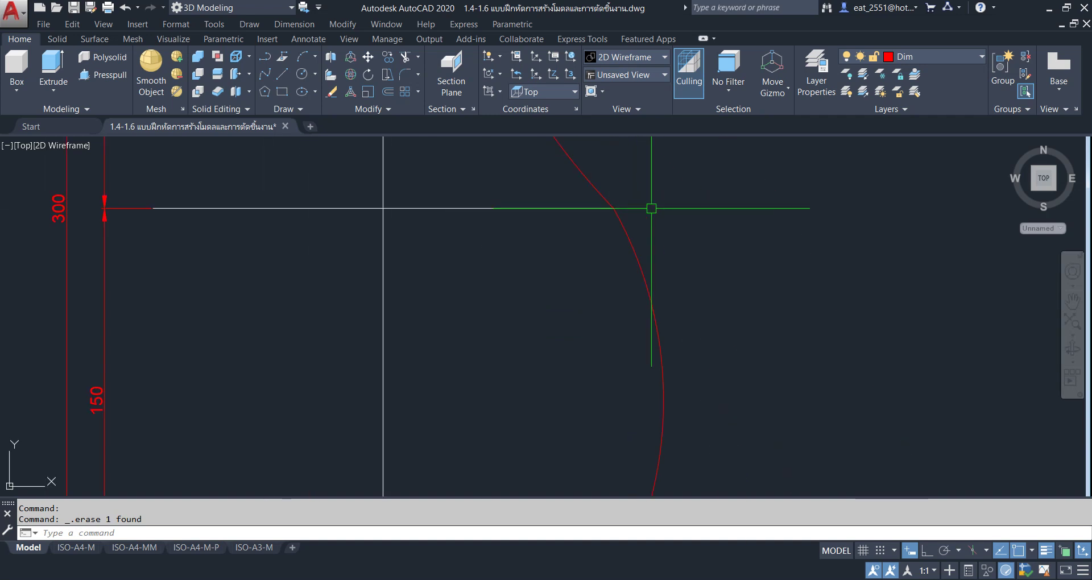
pyautogui.scroll(2, 659, 222)
pyautogui.scroll(-4, 637, 227)
pyautogui.scroll(-4, 596, 221)
pyautogui.scroll(5, 592, 223)
# Delete the extra horizontal construction line.
pyautogui.click(592, 206)
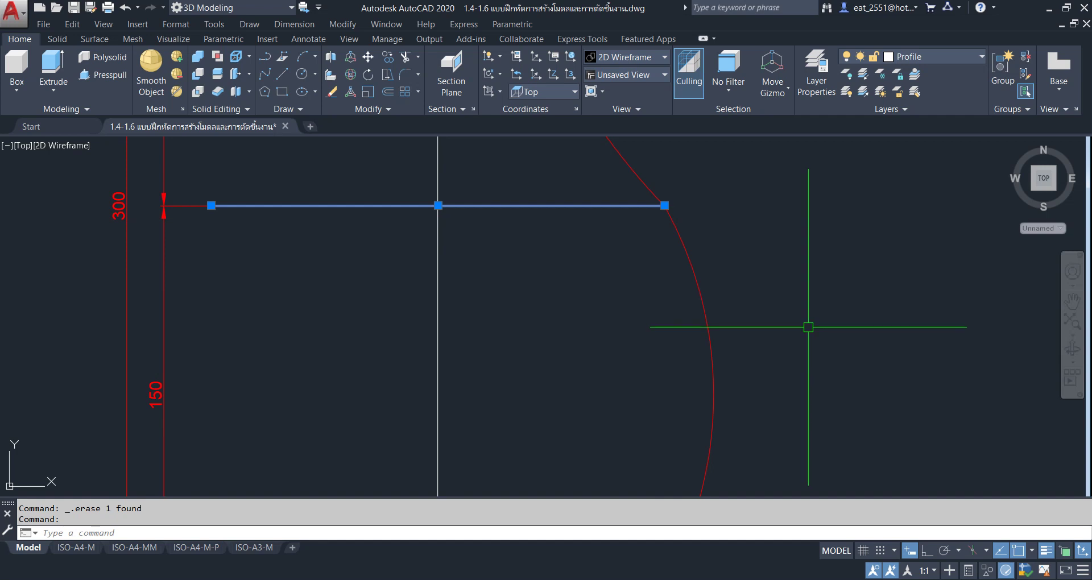
pyautogui.press('Delete')
pyautogui.scroll(-4, 592, 324)
pyautogui.scroll(2, 531, 302)
pyautogui.scroll(2, 480, 285)
pyautogui.scroll(3, 529, 307)
pyautogui.moveTo(529, 307); pyautogui.dragTo(526, 393, button='middle')
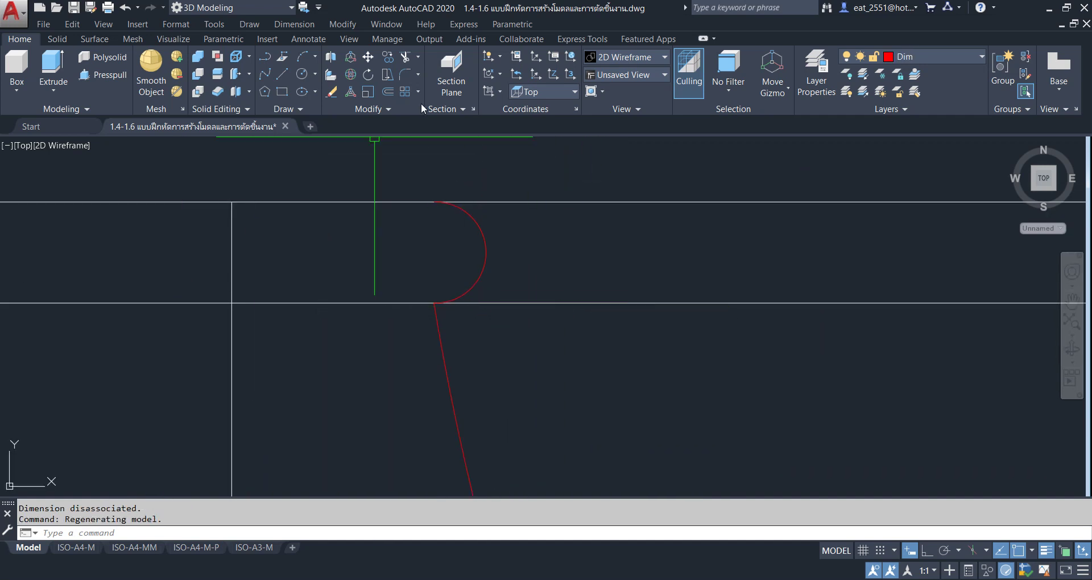
# Clean up the leftover lines at the lip so the rim line ends at the semicircle.
pyautogui.click(406, 58)
pyautogui.press('Return')
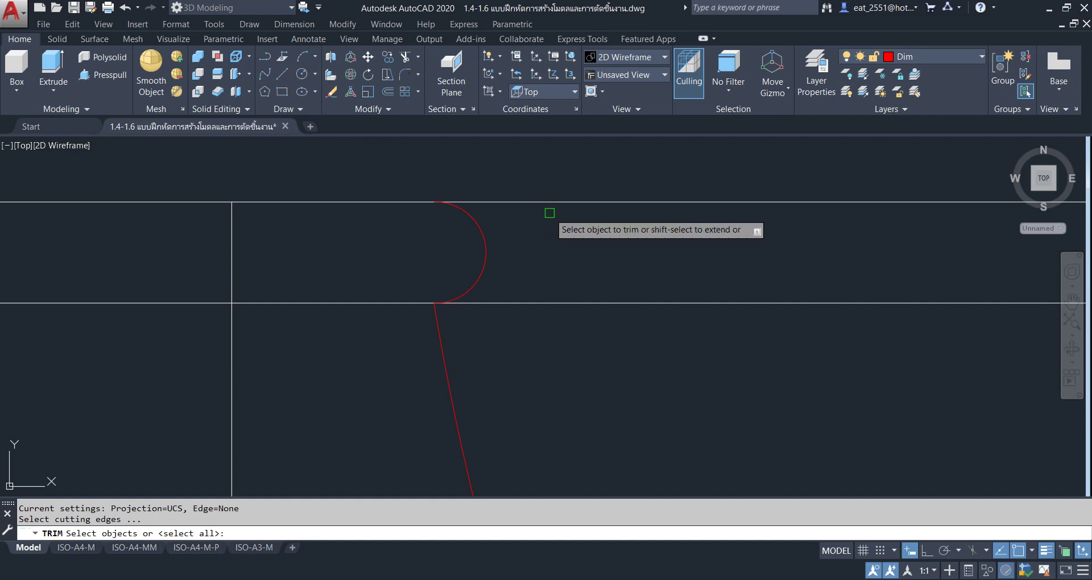
pyautogui.scroll(-2, 529, 224)
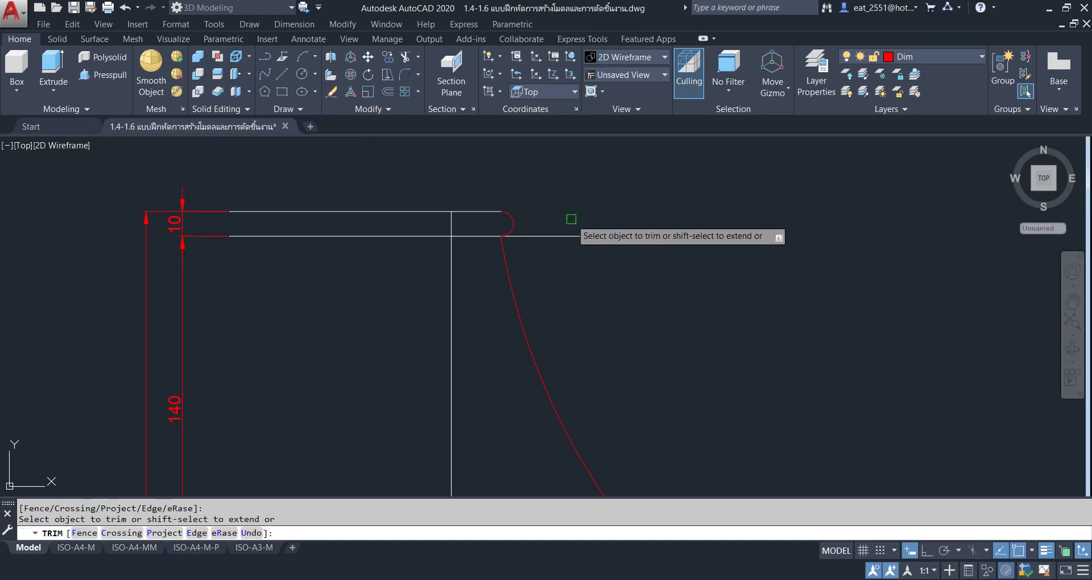
pyautogui.press('Escape')
pyautogui.scroll(3, 625, 211)
pyautogui.click(569, 267)
pyautogui.scroll(-3, 504, 286)
pyautogui.scroll(3, 595, 244)
pyautogui.scroll(3, 595, 276)
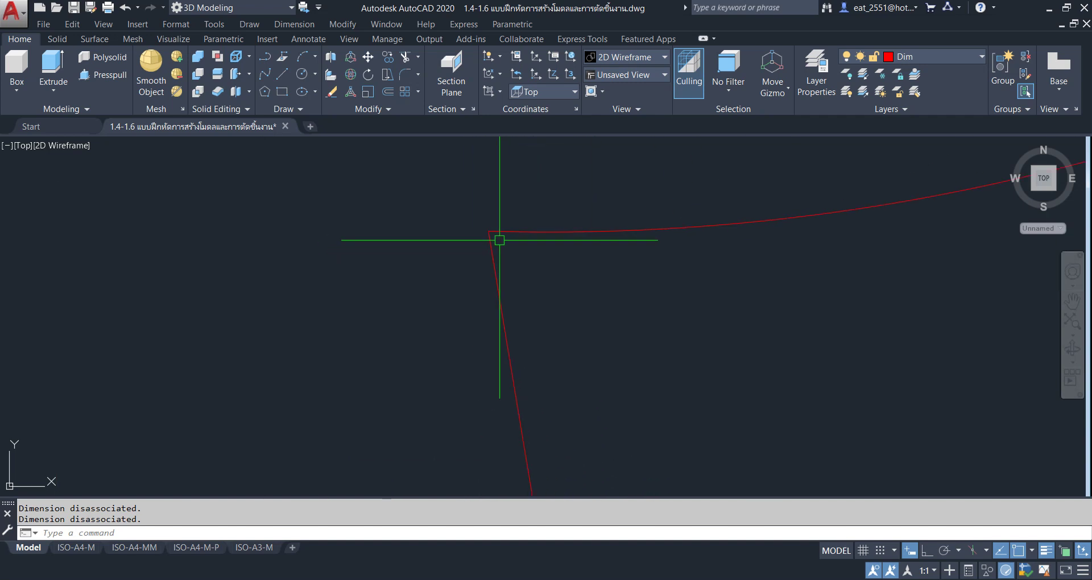
# Fillet the corner between the near-vertical line and its neighbour with radius 2.5.
pyautogui.click(417, 76)
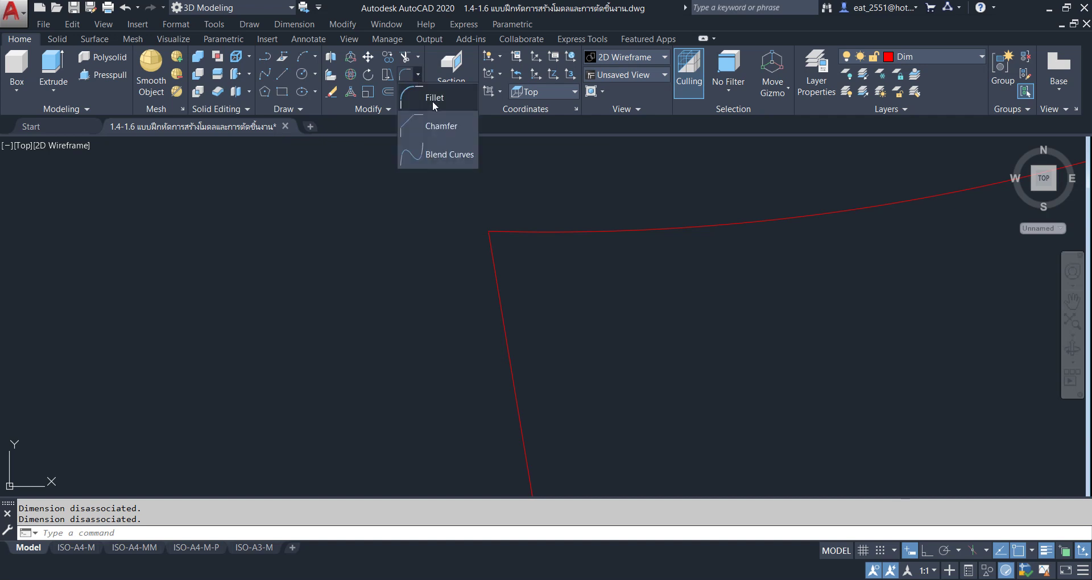
pyautogui.click(432, 97)
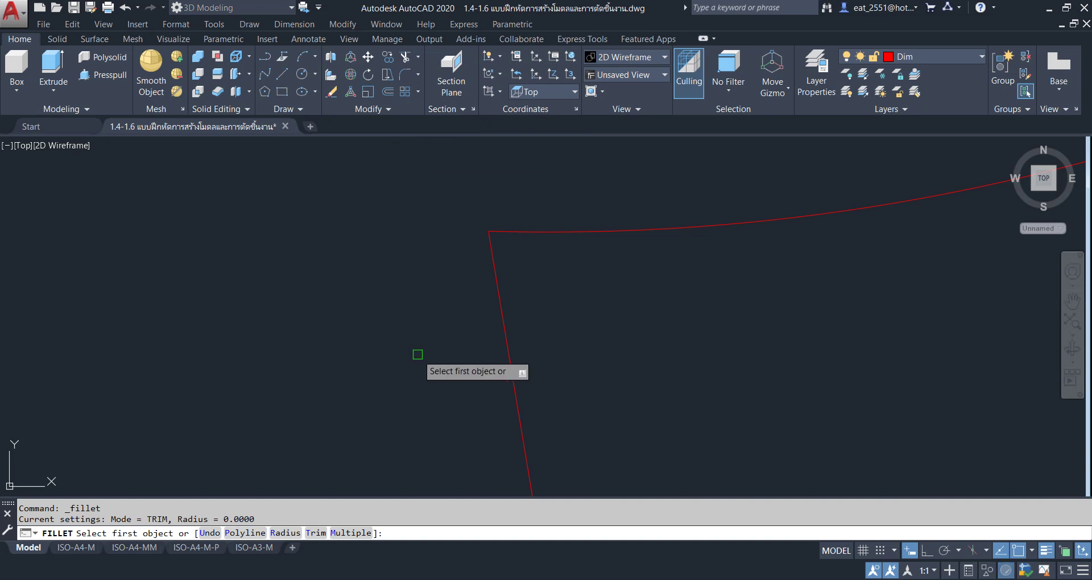
pyautogui.click(284, 532)
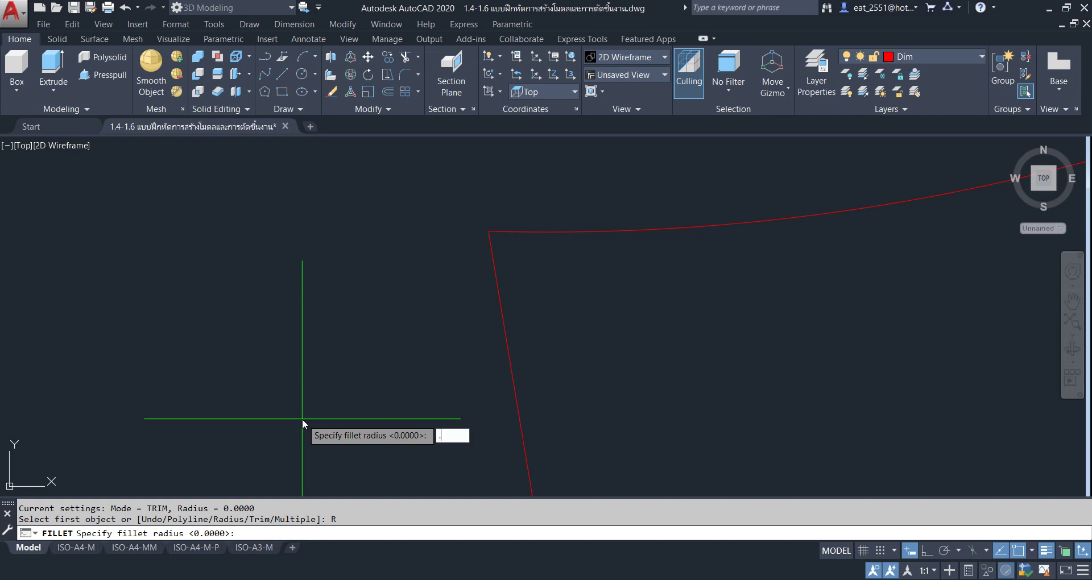
pyautogui.write('2.5')
pyautogui.press('Return')
pyautogui.click(490, 238)
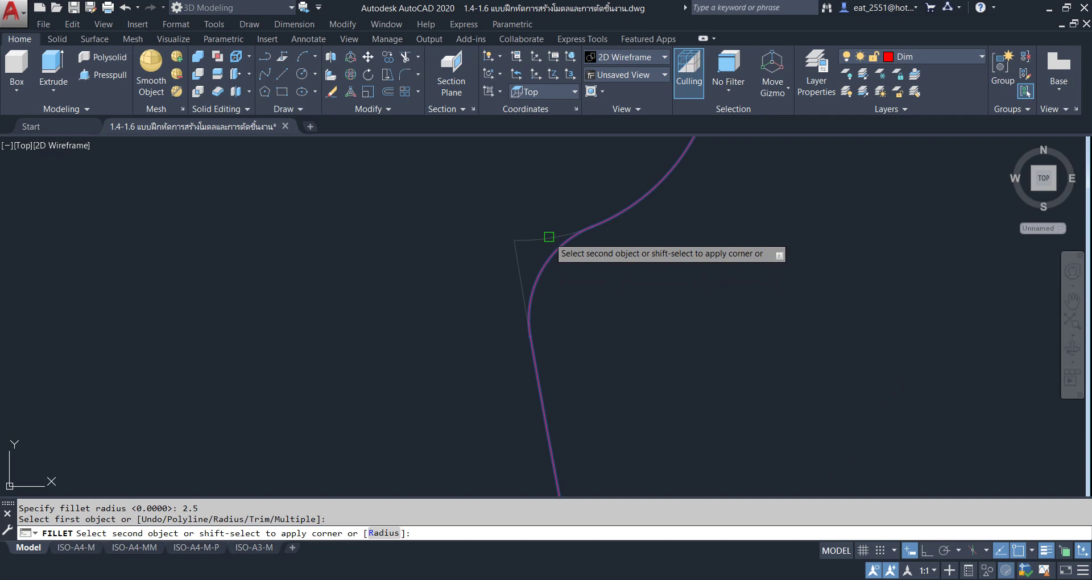
pyautogui.click(549, 236)
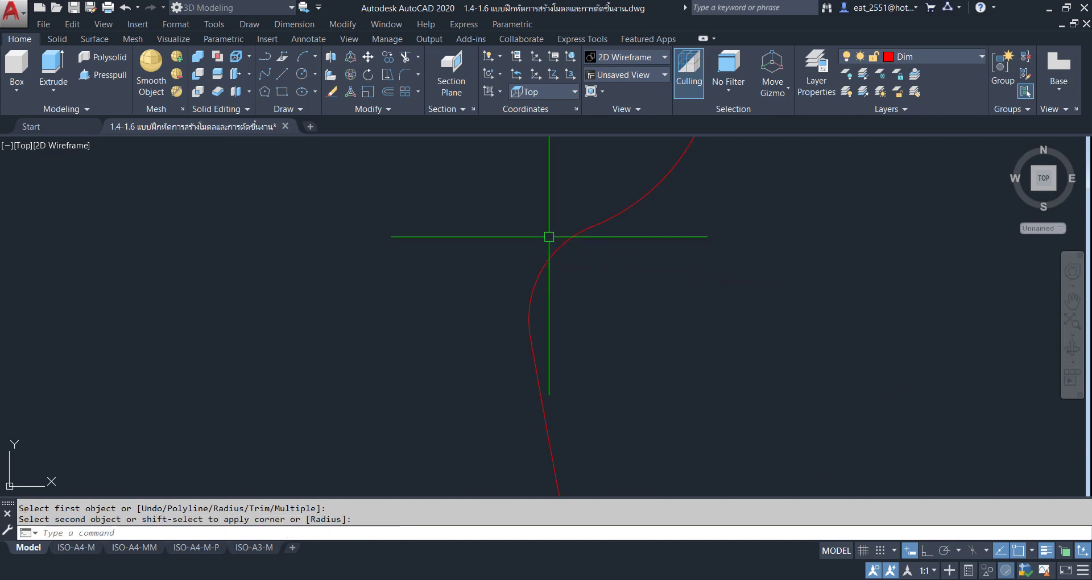
pyautogui.scroll(-3, 458, 269)
pyautogui.scroll(5, 592, 408)
# Fillet a second corner of the profile using radius 5.
pyautogui.press('Return')
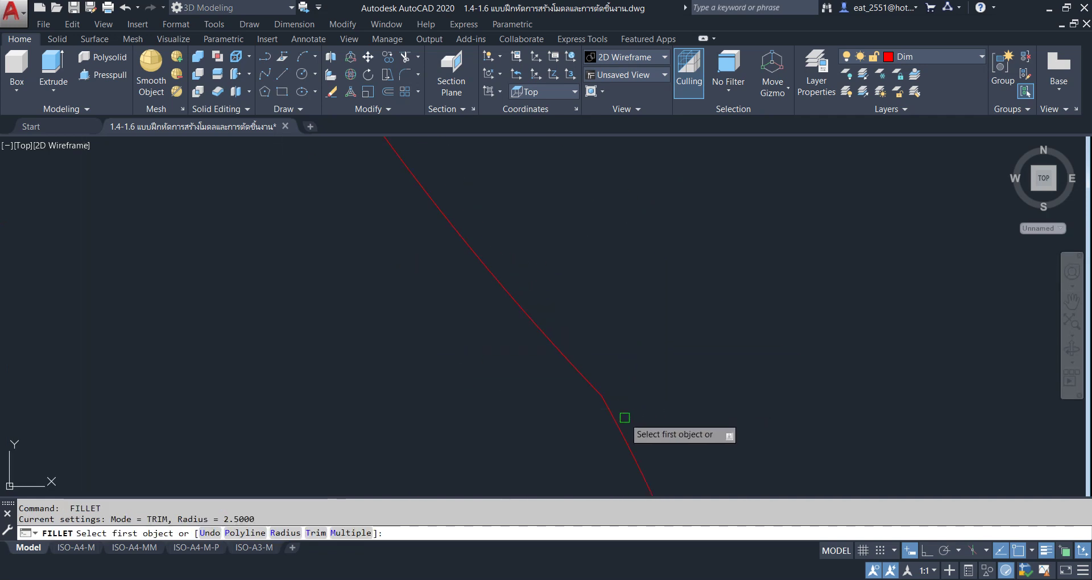
pyautogui.click(282, 533)
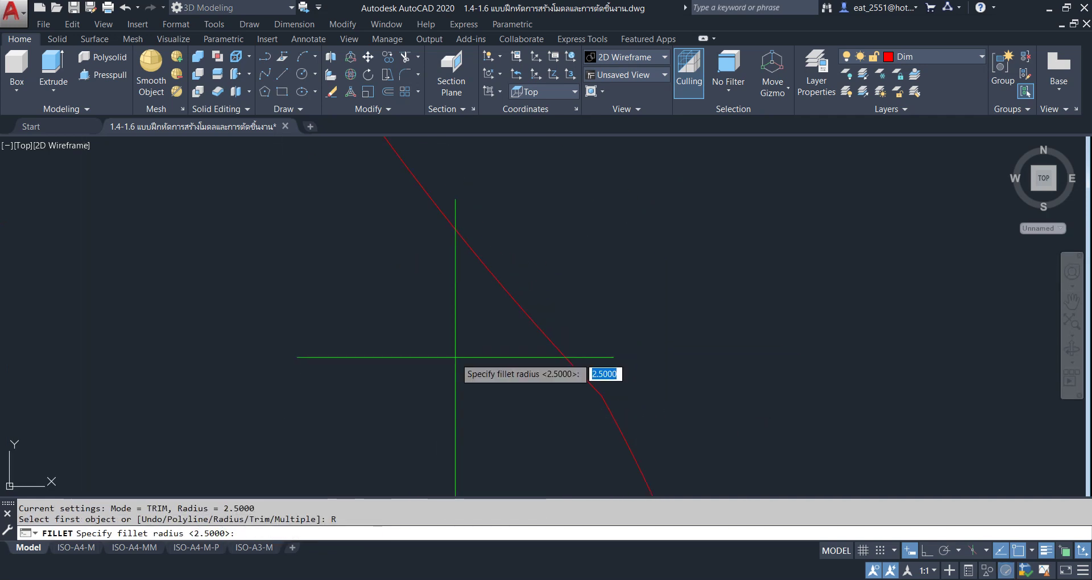
pyautogui.write('5')
pyautogui.press('Return')
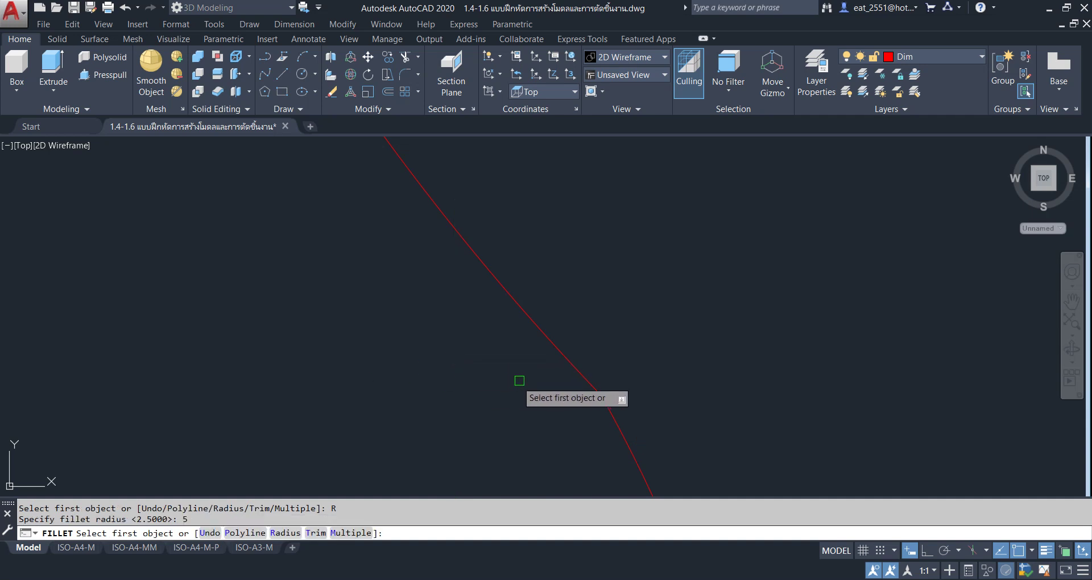
pyautogui.click(567, 351)
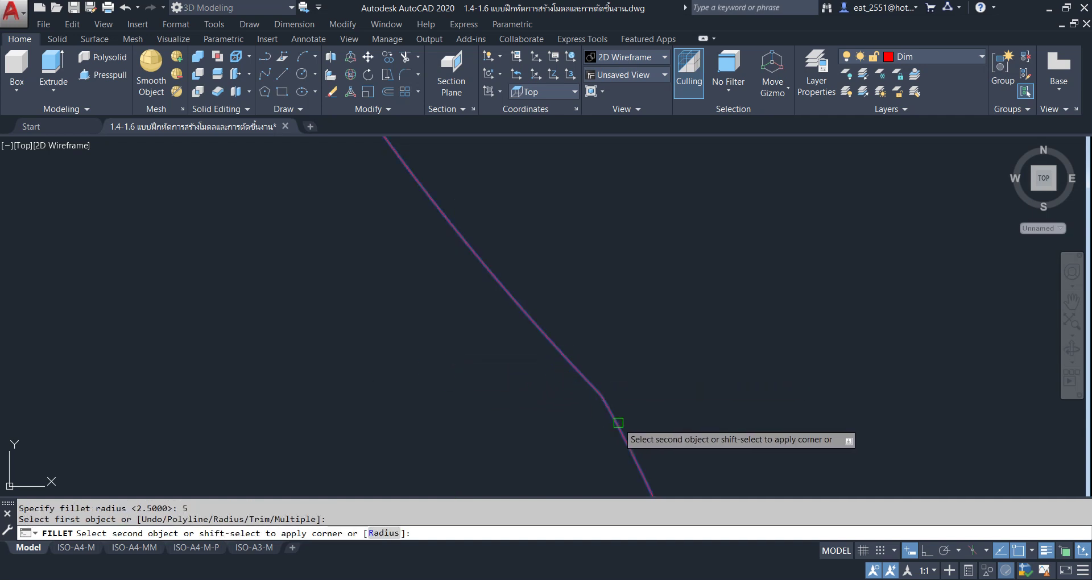
pyautogui.scroll(-2, 616, 422)
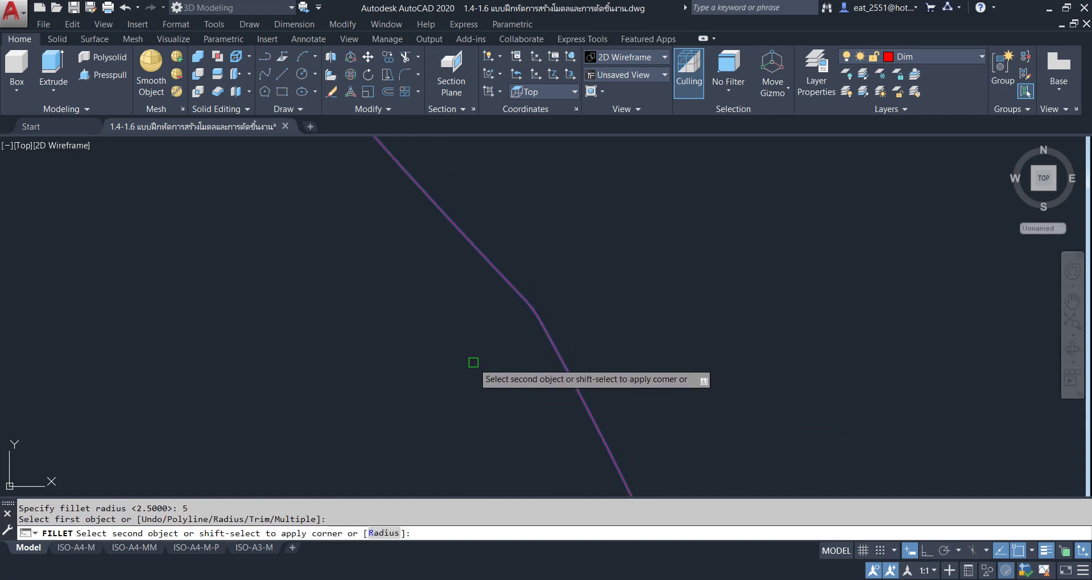
pyautogui.click(382, 533)
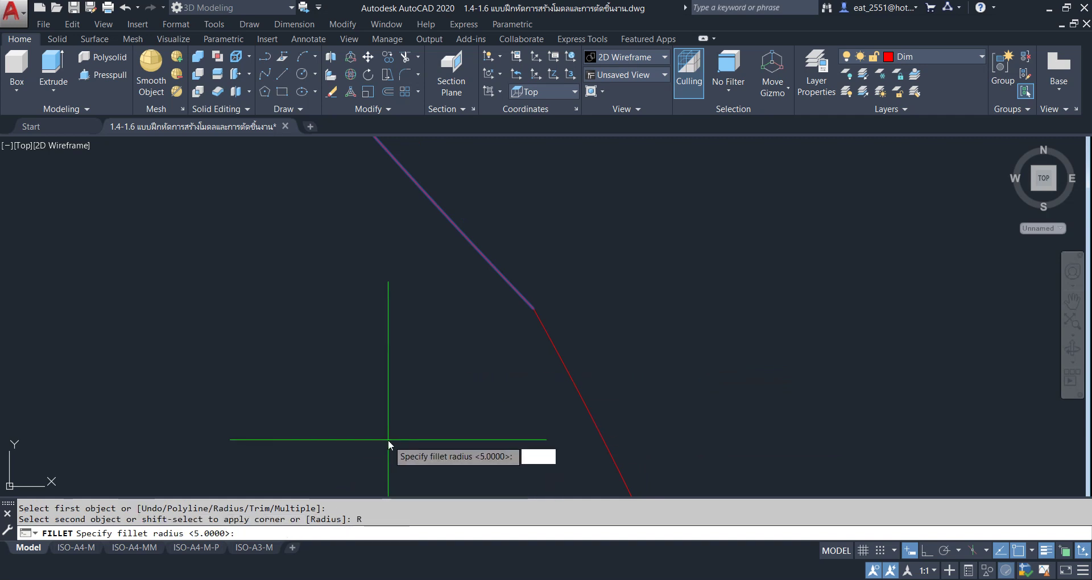
pyautogui.write('20')
pyautogui.press('Return')
pyautogui.click(495, 267)
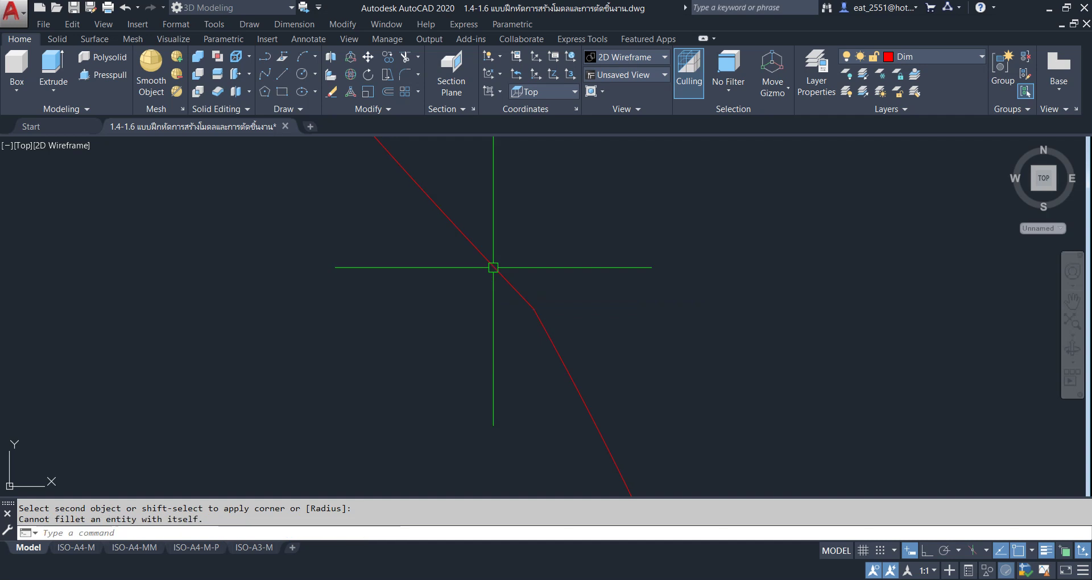
# Fillet the corner at the red curved side with radius 20.
pyautogui.press('Return')
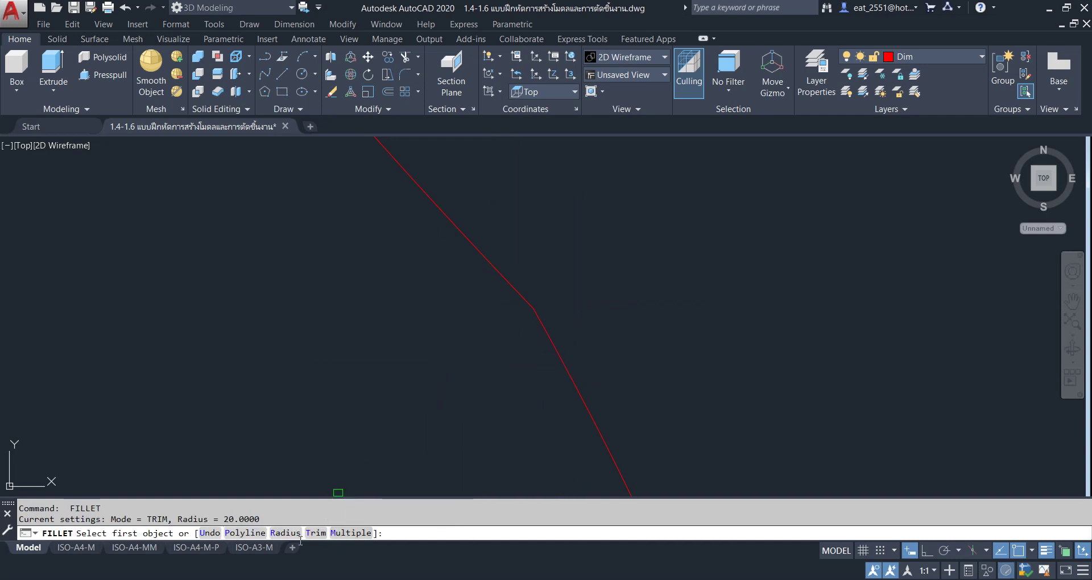
pyautogui.click(284, 533)
pyautogui.write('20')
pyautogui.press('Return')
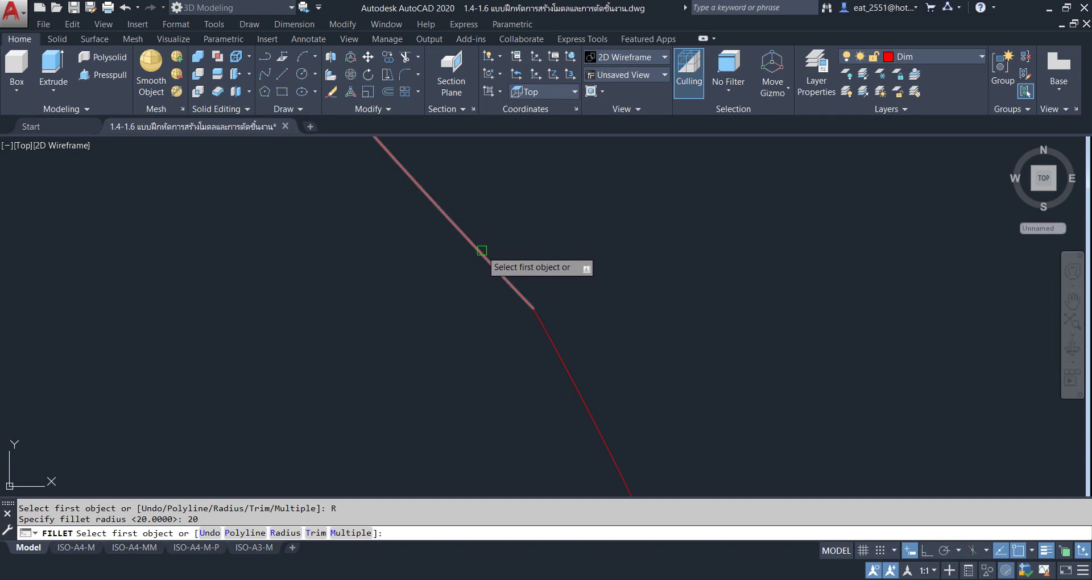
pyautogui.click(480, 248)
pyautogui.click(569, 374)
pyautogui.scroll(-5, 569, 318)
pyautogui.scroll(-2, 593, 317)
pyautogui.scroll(4, 593, 317)
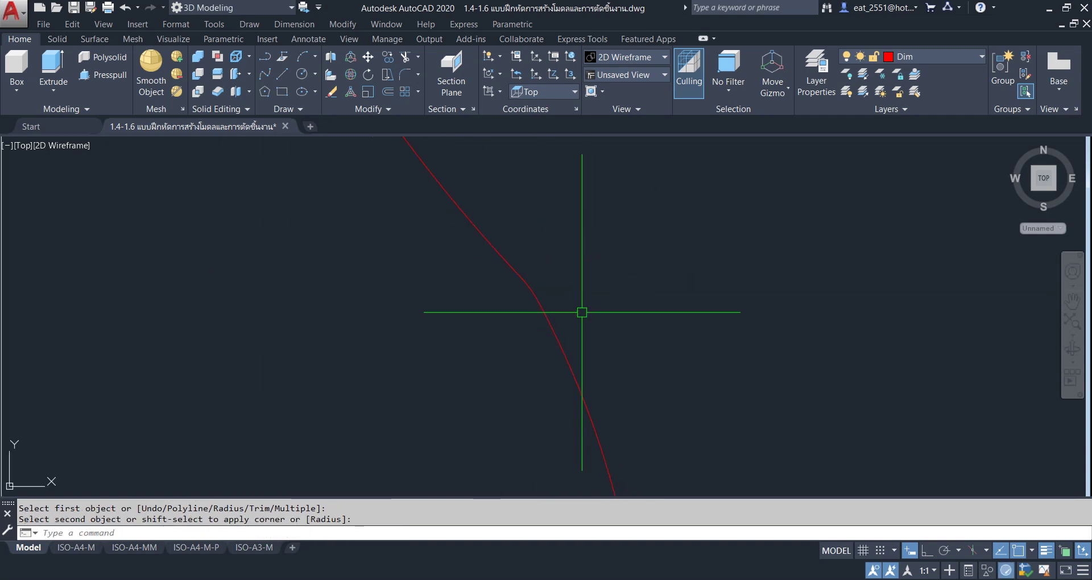
pyautogui.scroll(-4, 581, 312)
pyautogui.scroll(5, 603, 369)
pyautogui.scroll(-3, 631, 280)
pyautogui.scroll(-2, 560, 377)
pyautogui.scroll(5, 495, 207)
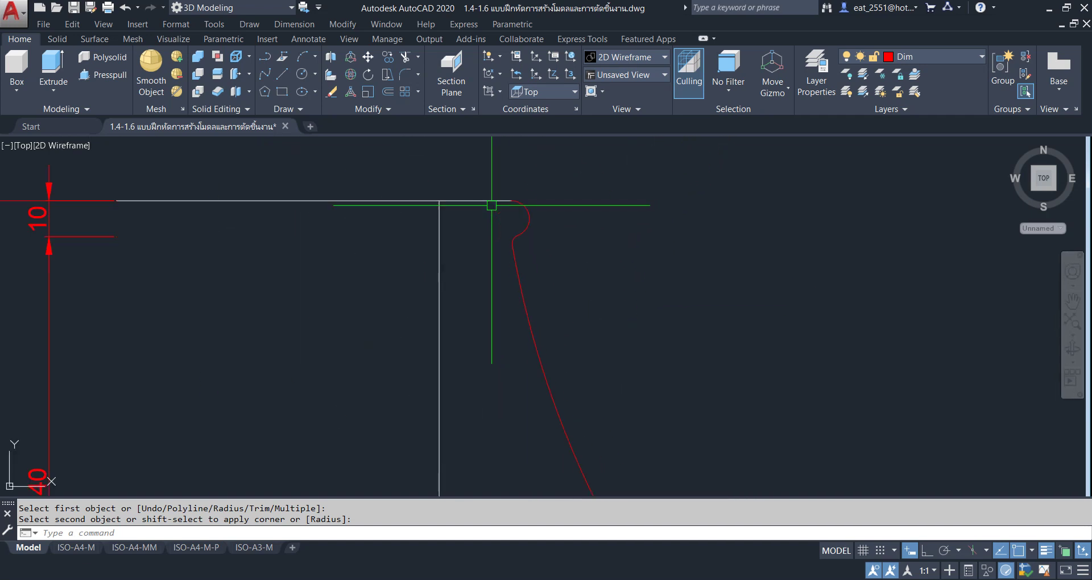
pyautogui.scroll(-8, 494, 209)
pyautogui.scroll(3, 499, 341)
pyautogui.scroll(-3, 500, 346)
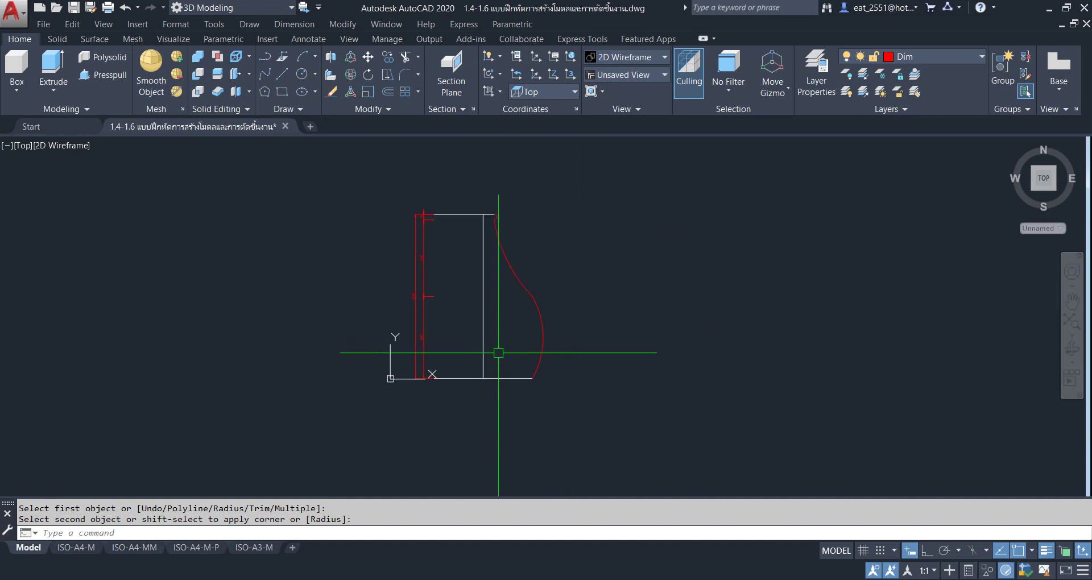
# Make Profile the current layer, briefly freezing then thawing the Dim layer.
pyautogui.click(347, 185)
pyautogui.click(471, 427)
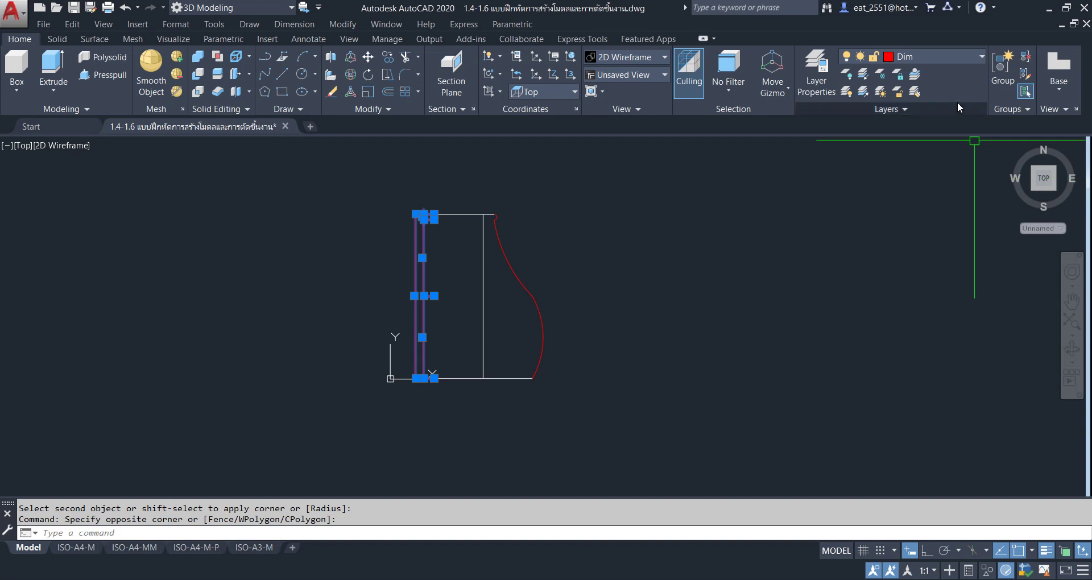
pyautogui.press('Escape')
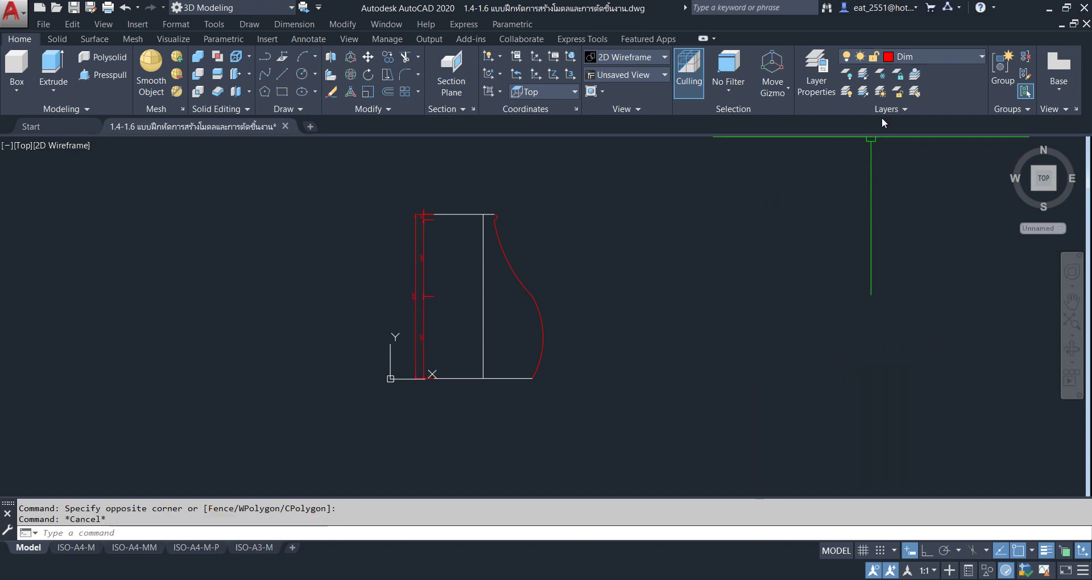
pyautogui.click(934, 59)
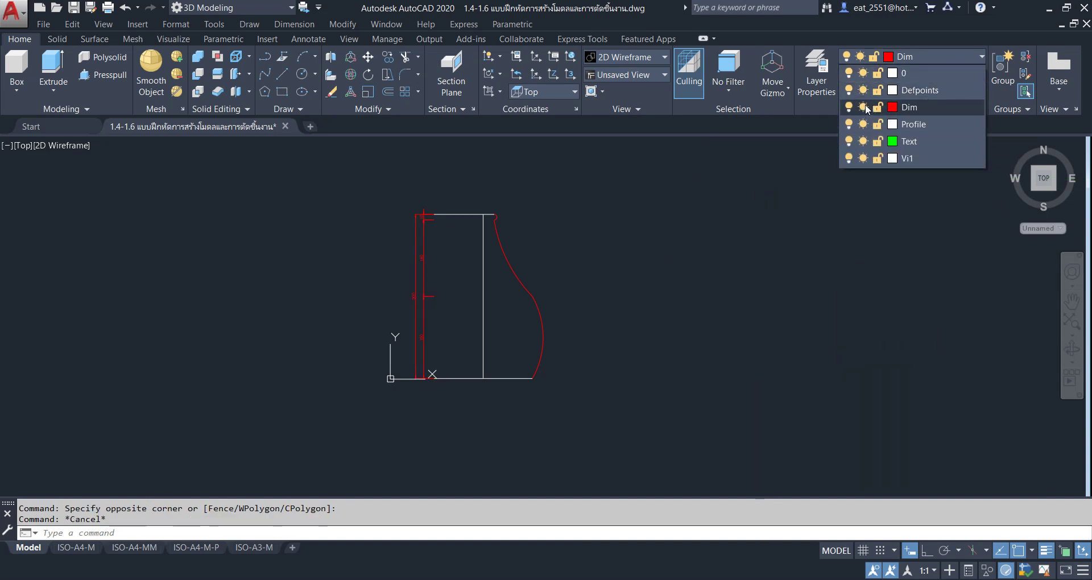
pyautogui.click(941, 124)
pyautogui.click(947, 56)
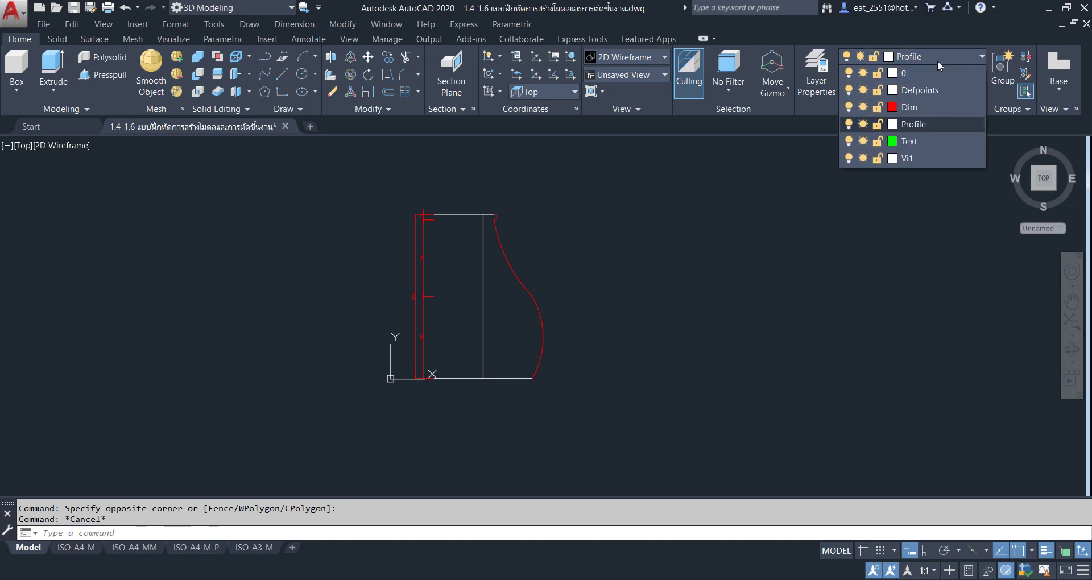
pyautogui.click(864, 107)
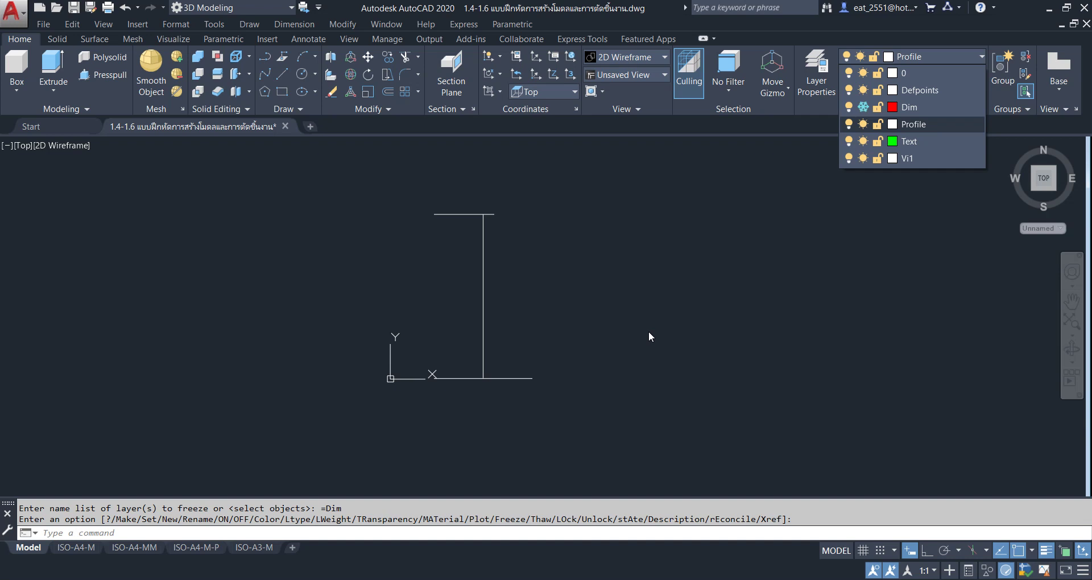
pyautogui.click(863, 107)
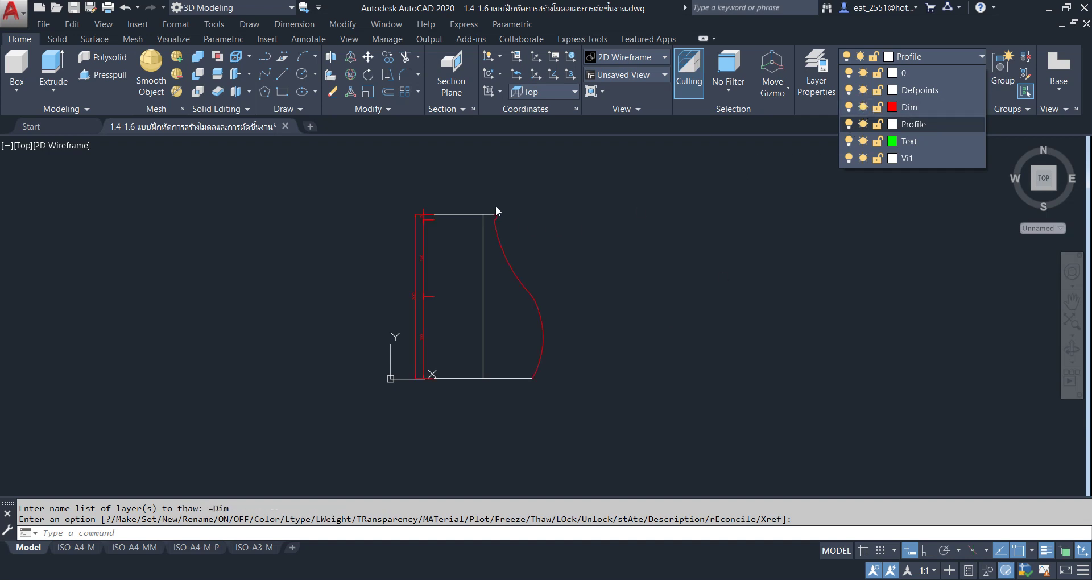
pyautogui.click(706, 244)
# Move the selected profile onto the Profile layer and freeze the Dim layer.
pyautogui.click(468, 189)
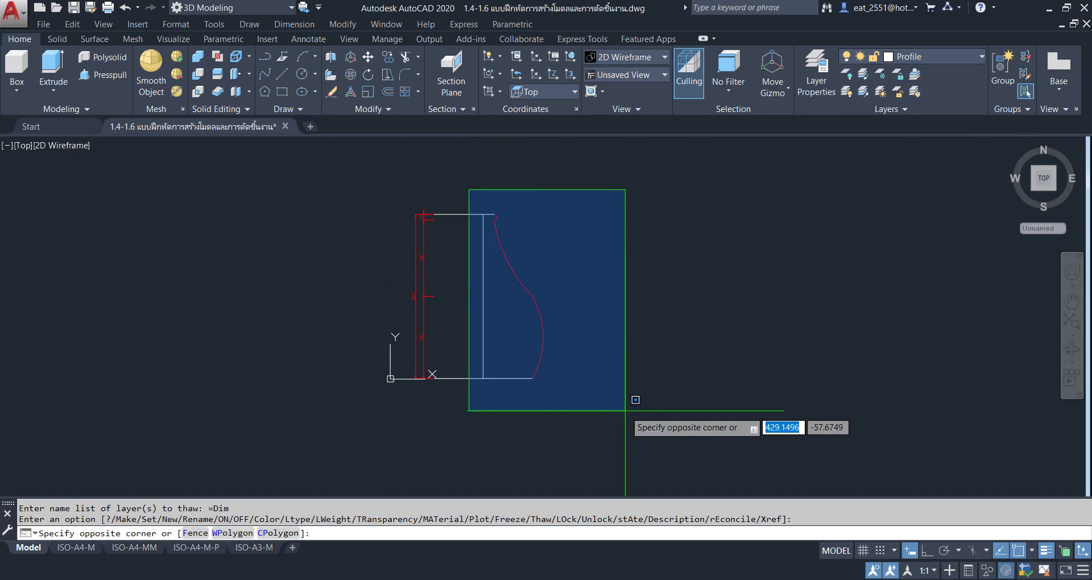
pyautogui.click(641, 416)
pyautogui.click(960, 57)
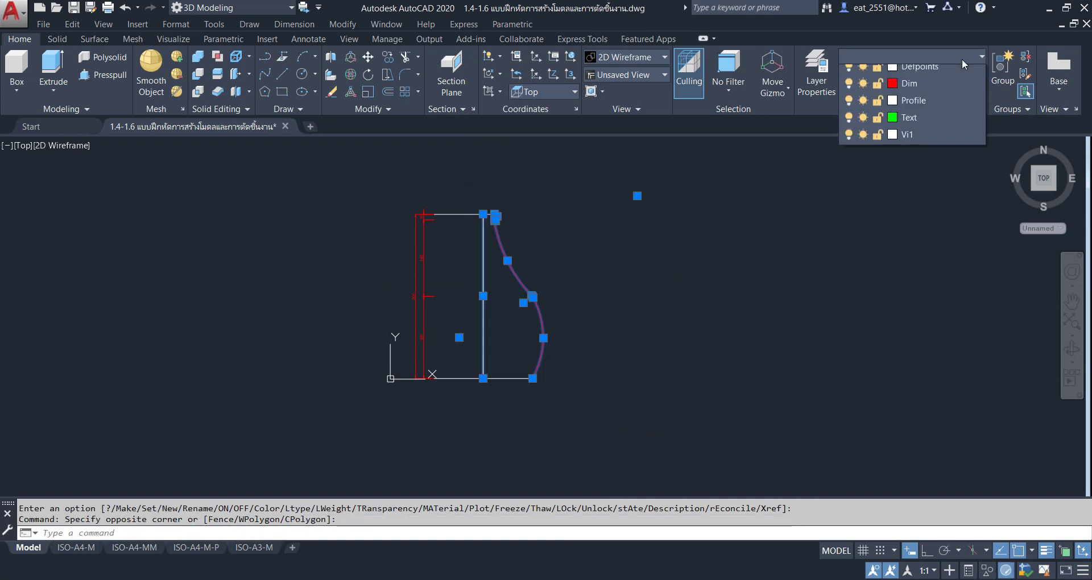
pyautogui.click(930, 126)
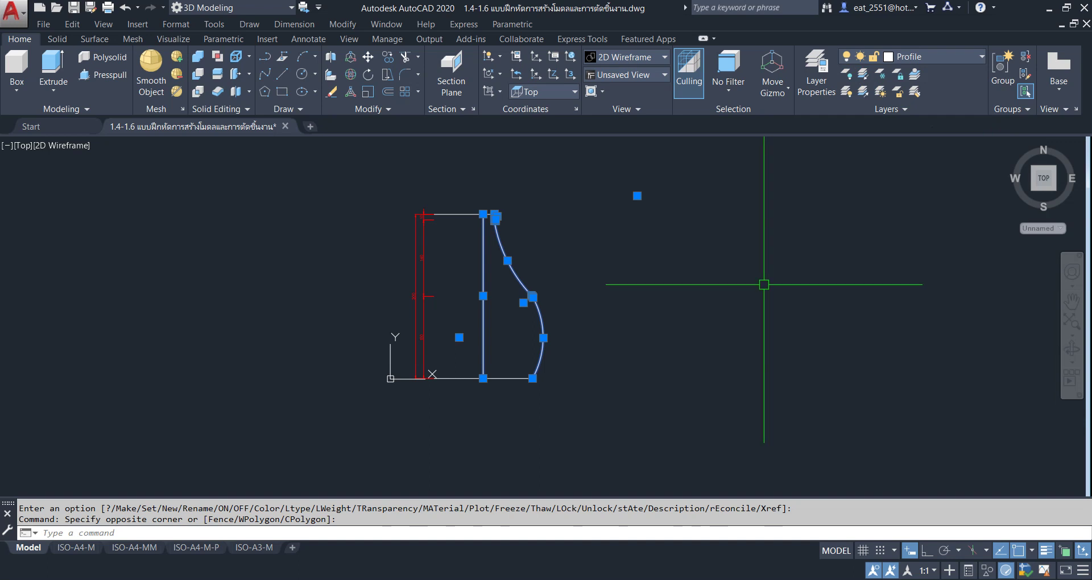
pyautogui.press('Escape')
pyautogui.click(956, 57)
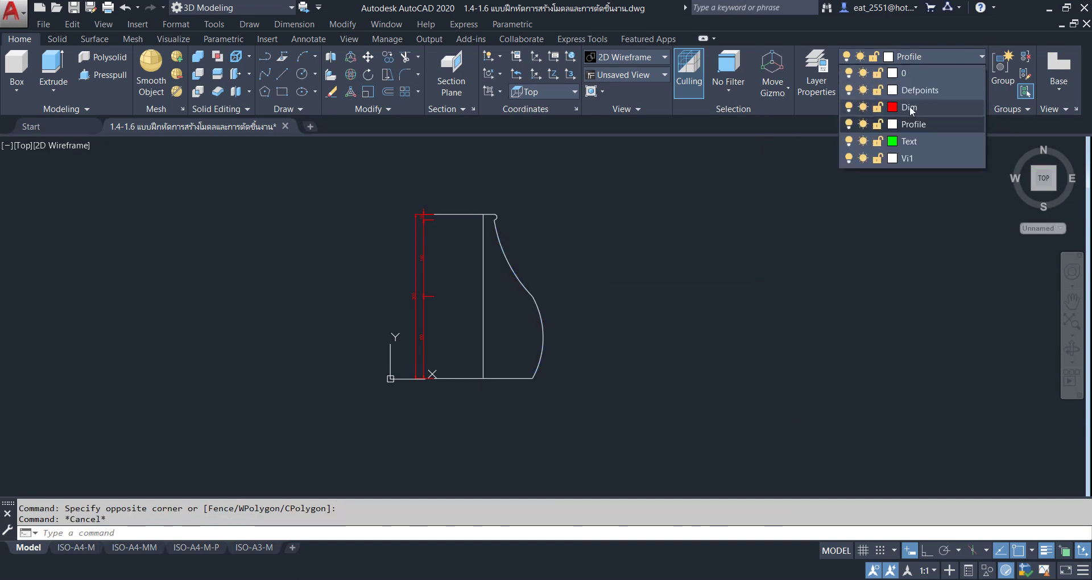
pyautogui.click(864, 107)
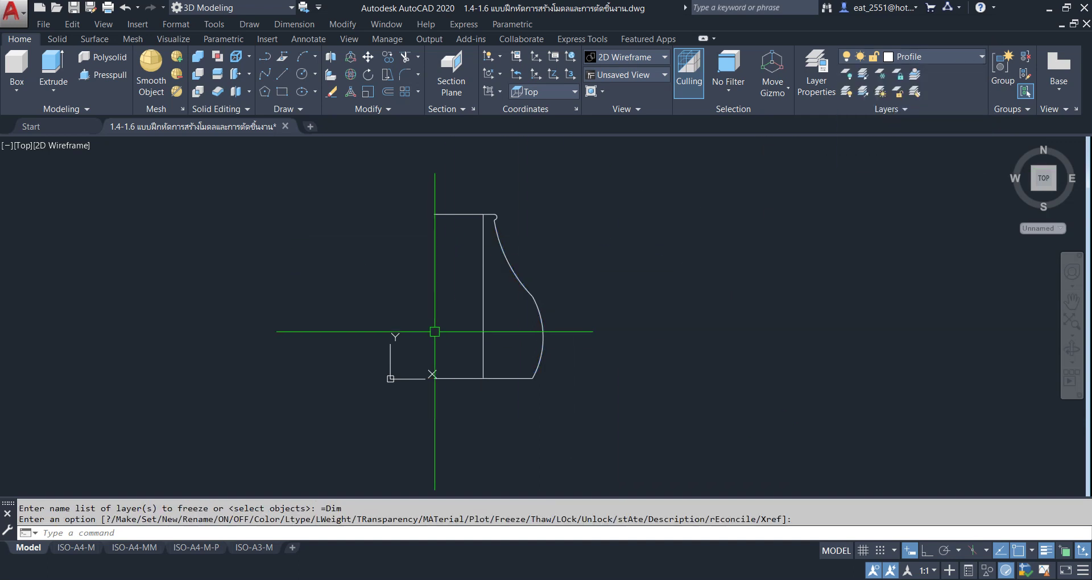
# Start the Trim command and cancel it from the right-click menu.
pyautogui.click(406, 58)
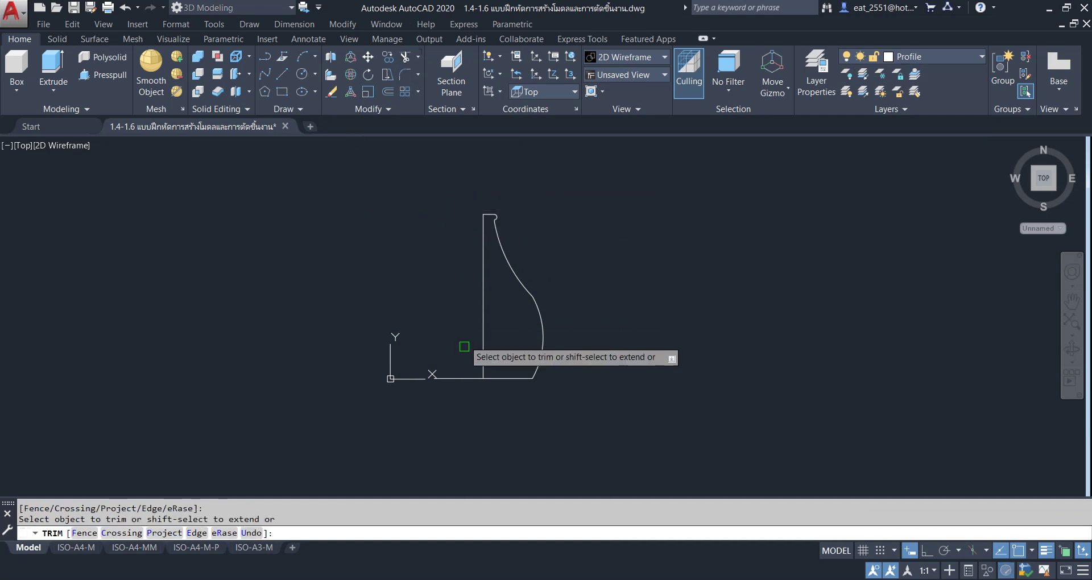
pyautogui.rightClick(637, 264)
pyautogui.click(665, 274)
pyautogui.scroll(5, 538, 297)
pyautogui.scroll(-3, 577, 326)
pyautogui.scroll(8, 524, 230)
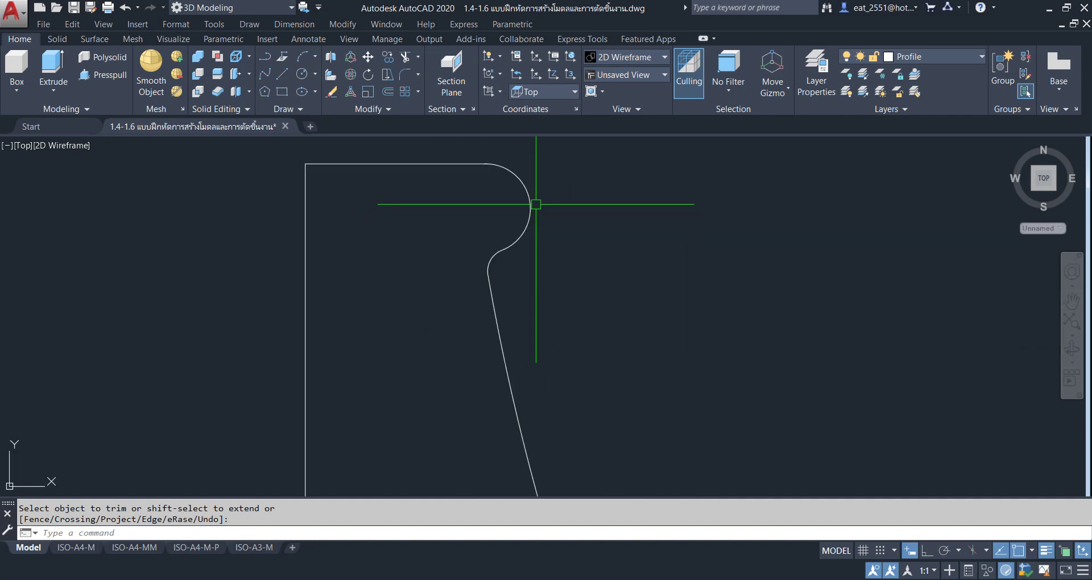
pyautogui.scroll(-4, 512, 205)
pyautogui.scroll(-4, 535, 336)
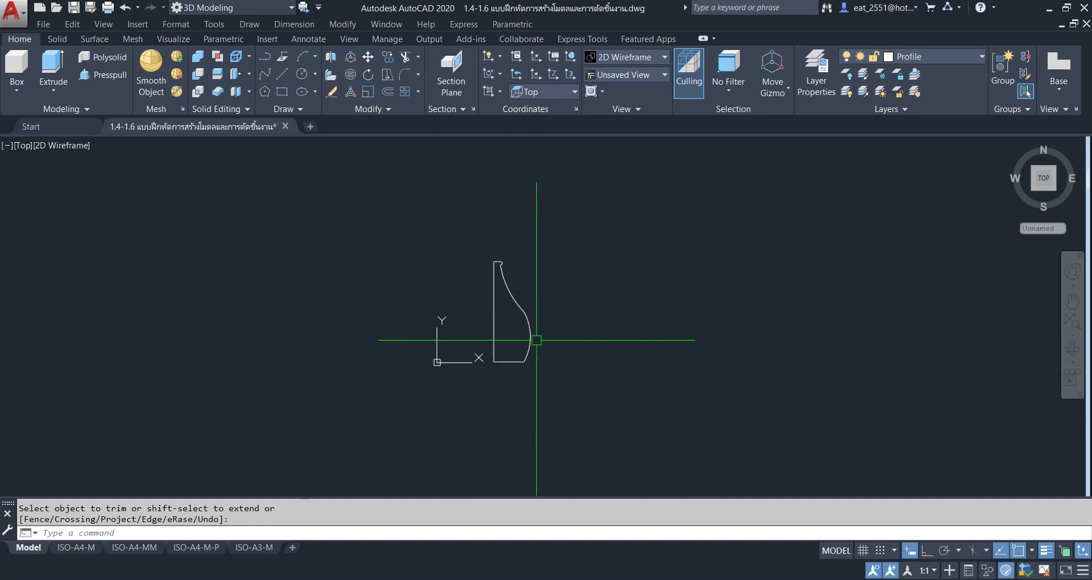
# Copy the whole vase profile and place the duplicate to its right.
pyautogui.click(609, 228)
pyautogui.click(473, 405)
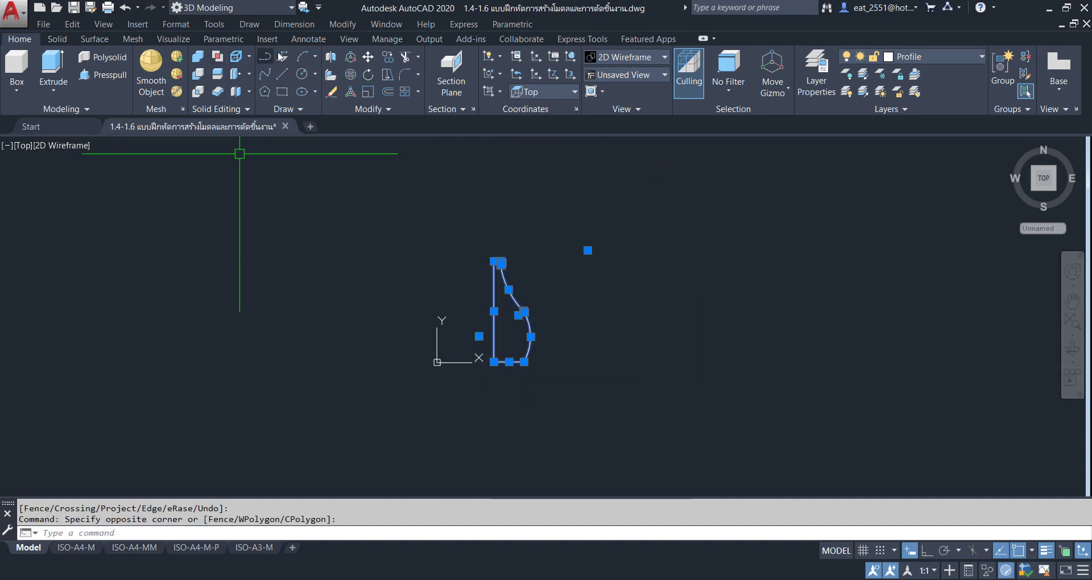
pyautogui.click(389, 59)
pyautogui.click(493, 392)
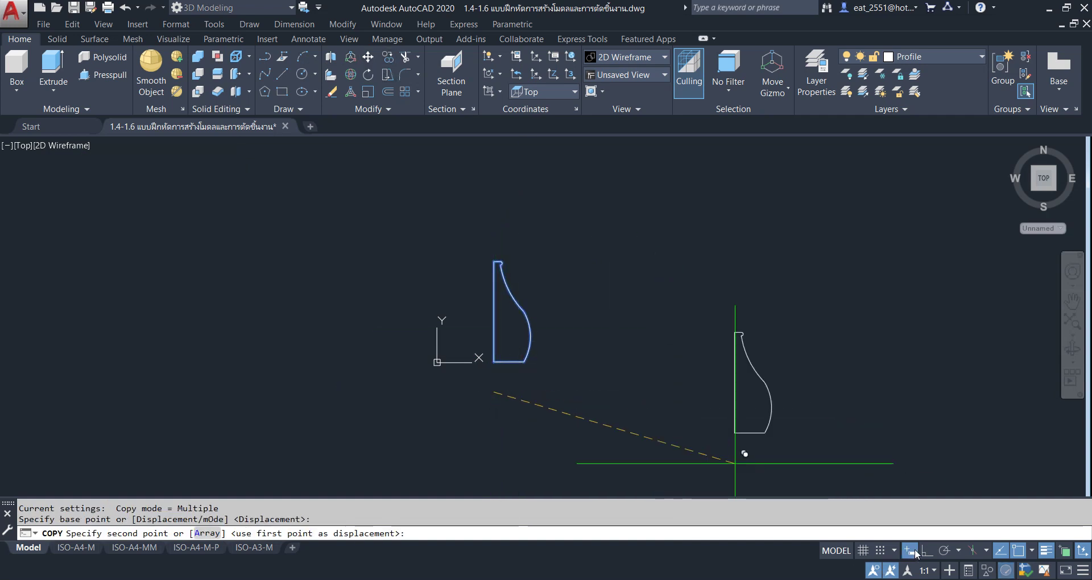
pyautogui.click(664, 360)
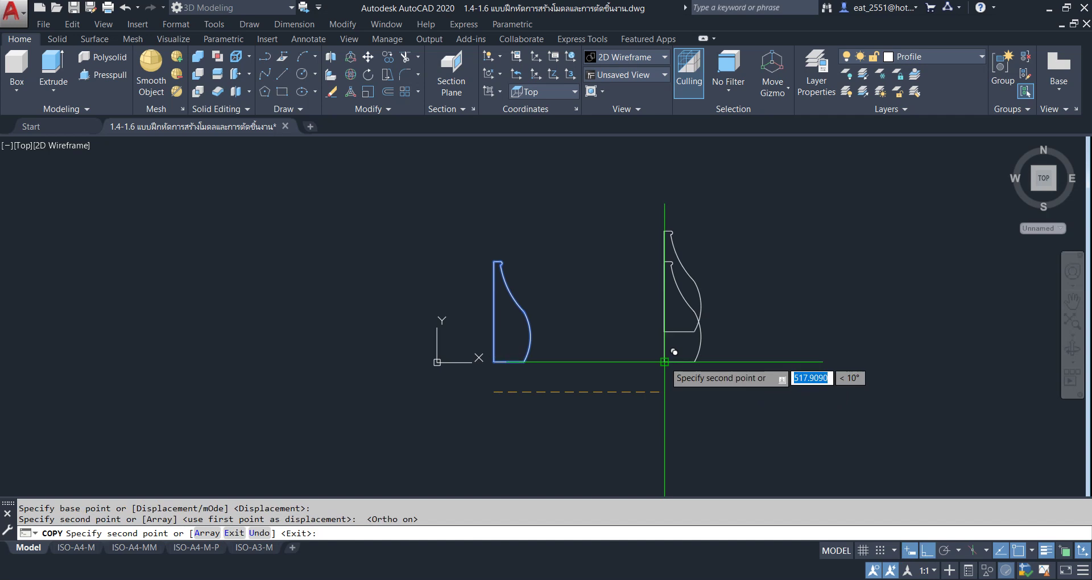
pyautogui.press('Escape')
pyautogui.scroll(2, 529, 313)
pyautogui.scroll(2, 521, 317)
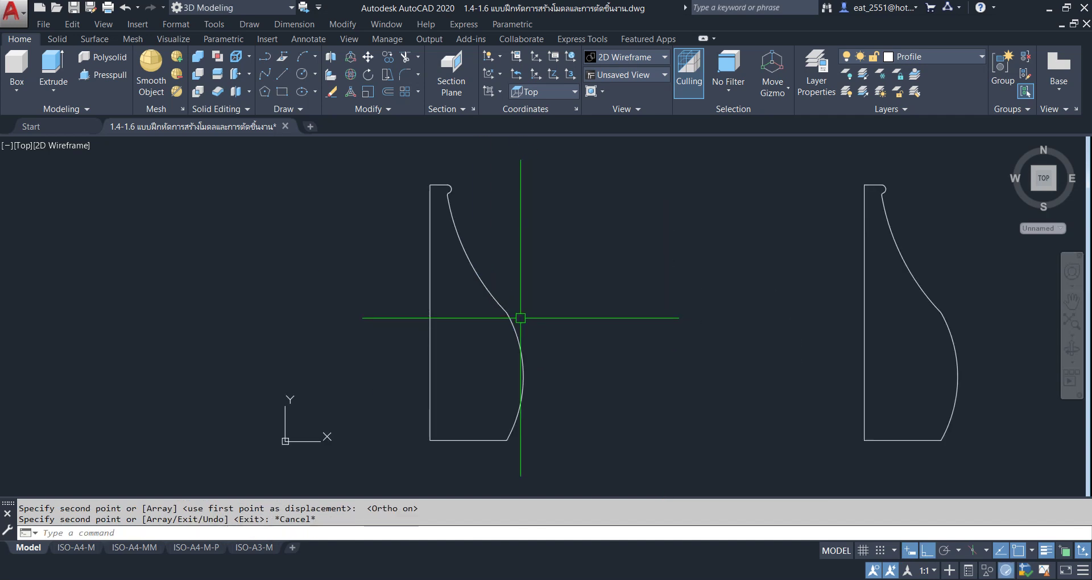
# Run Draw > Region on the left profile outline (no region is created).
pyautogui.click(248, 24)
pyautogui.click(289, 403)
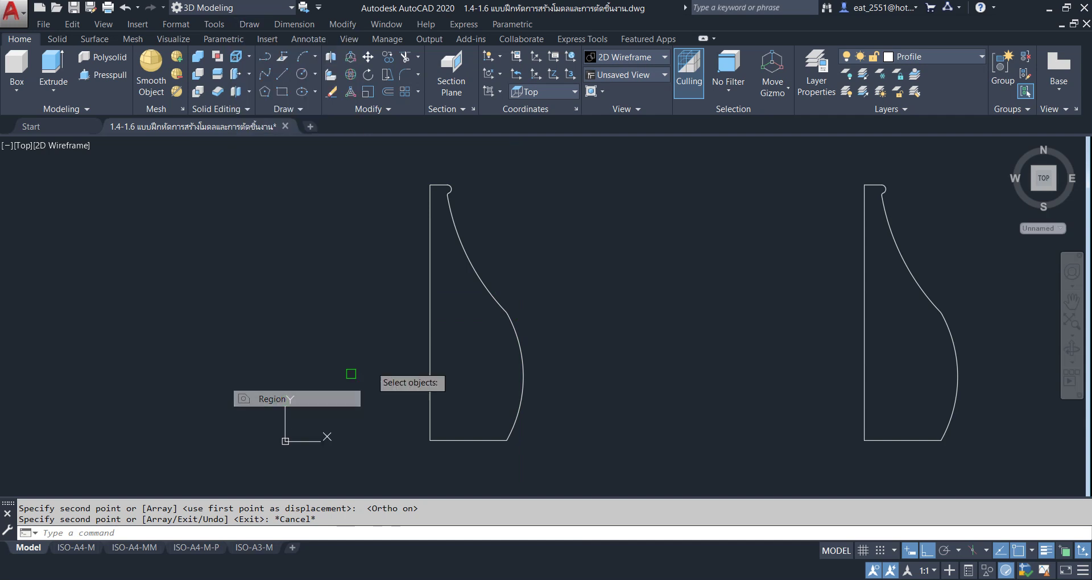
pyautogui.click(580, 150)
pyautogui.click(388, 462)
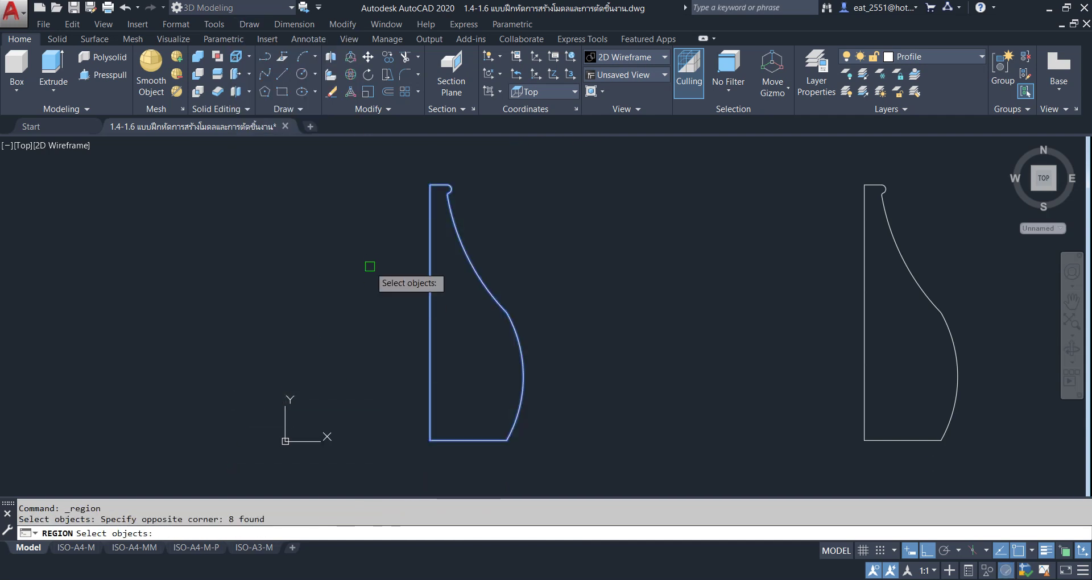
pyautogui.press('Return')
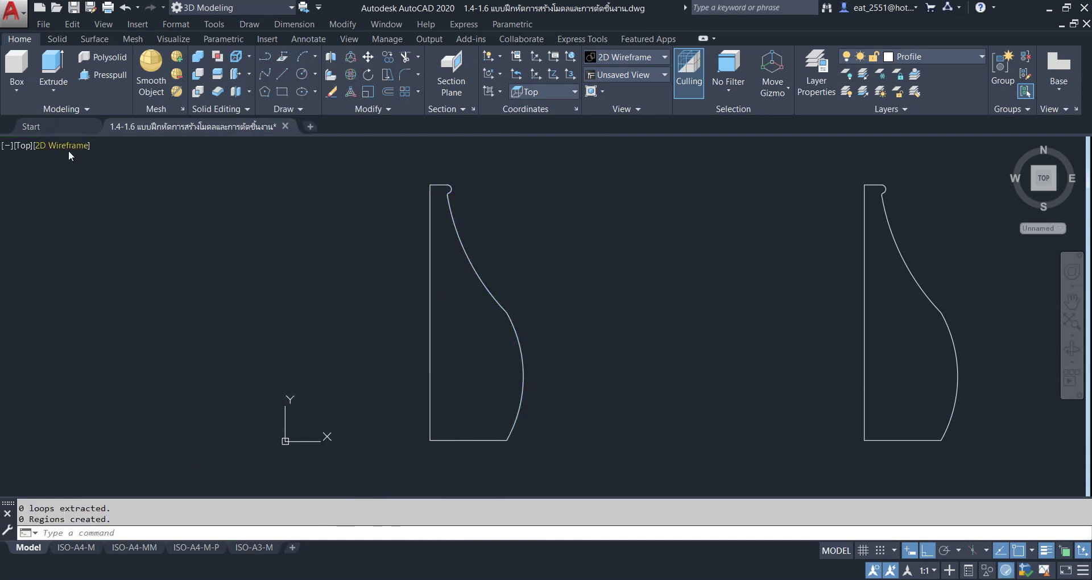
# Switch the viewport to the Realistic visual style and inspect the left profile's lines.
pyautogui.click(70, 146)
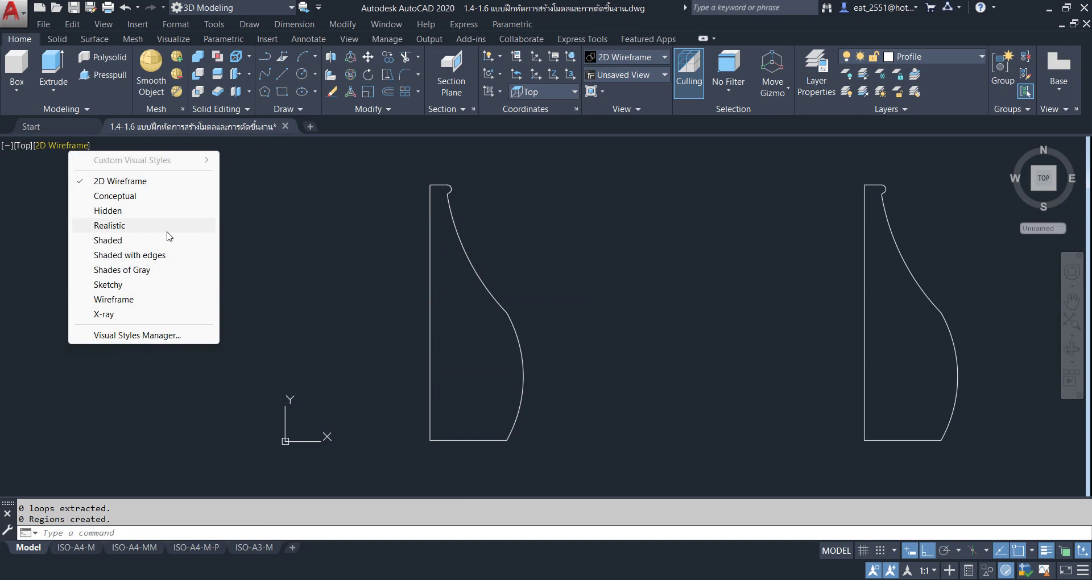
pyautogui.click(118, 225)
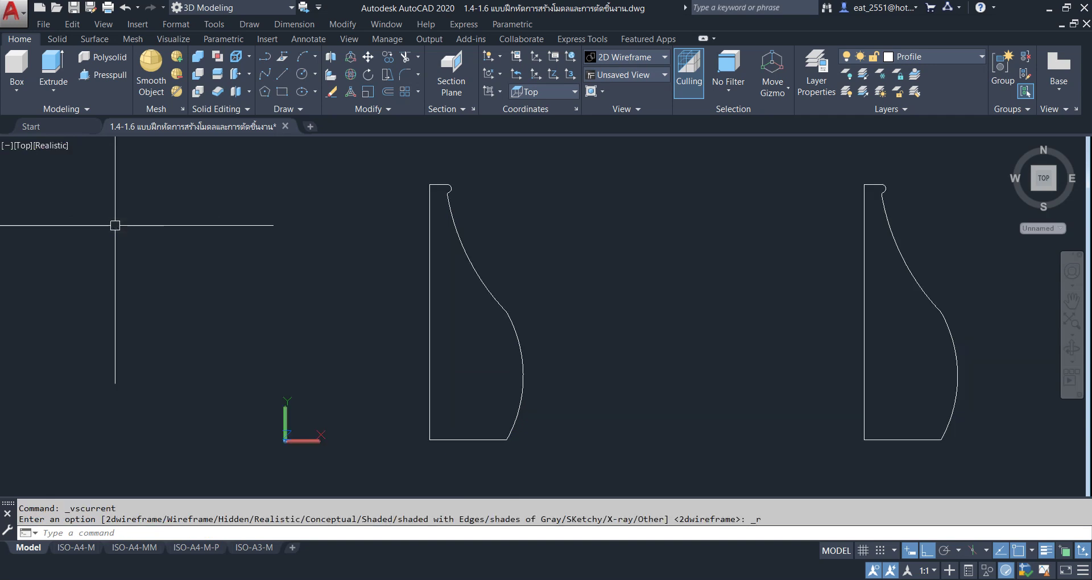
pyautogui.click(430, 247)
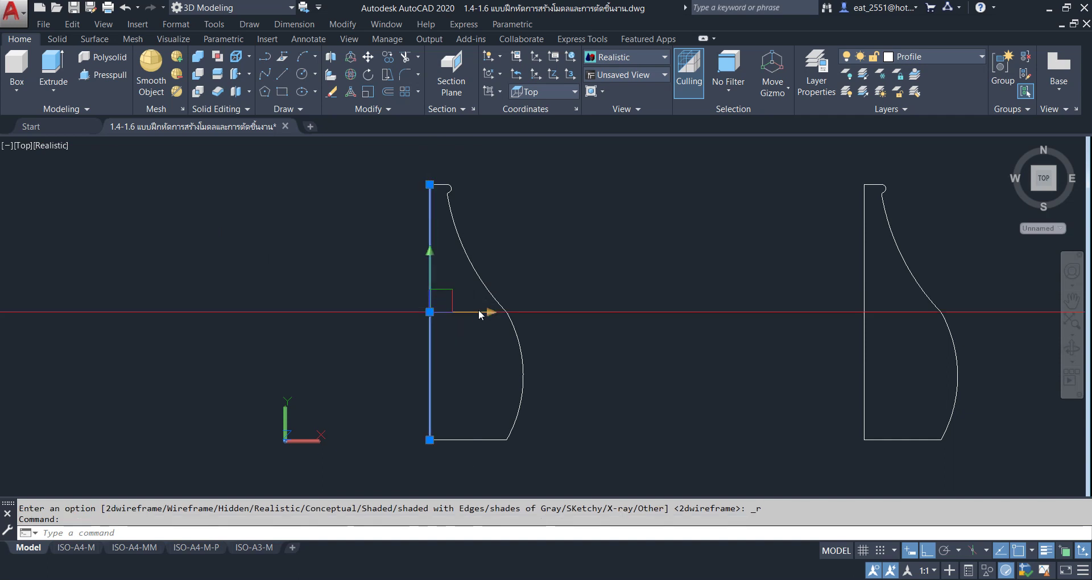
pyautogui.press('Escape')
pyautogui.click(457, 239)
pyautogui.scroll(5, 442, 179)
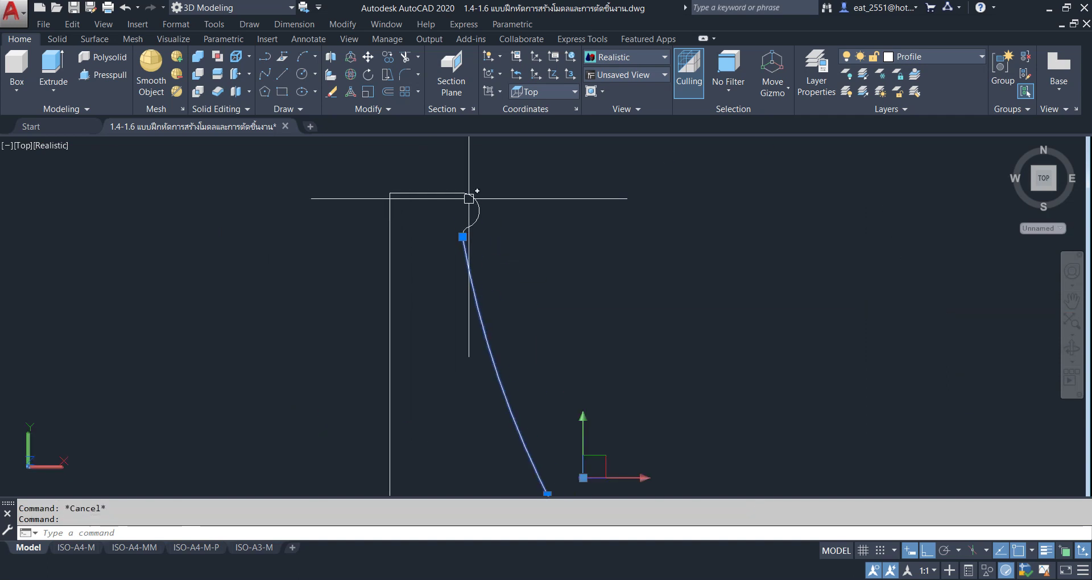
pyautogui.press('Escape')
pyautogui.scroll(-5, 478, 206)
pyautogui.scroll(7, 516, 287)
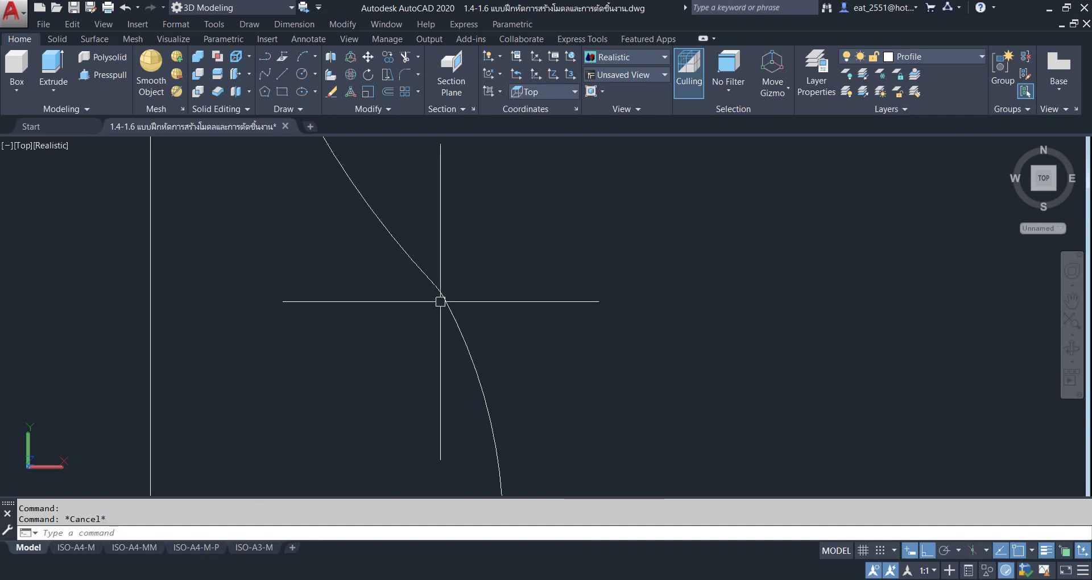
pyautogui.scroll(-3, 477, 290)
pyautogui.scroll(-3, 529, 276)
pyautogui.scroll(5, 548, 269)
pyautogui.press('Escape')
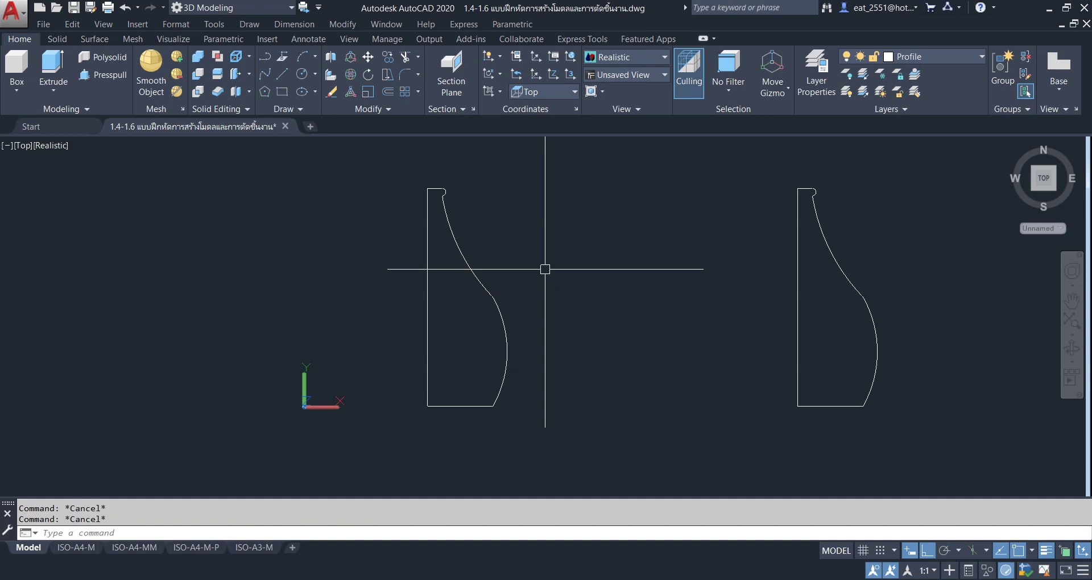
pyautogui.moveTo(544, 269); pyautogui.dragTo(512, 270, button='middle')
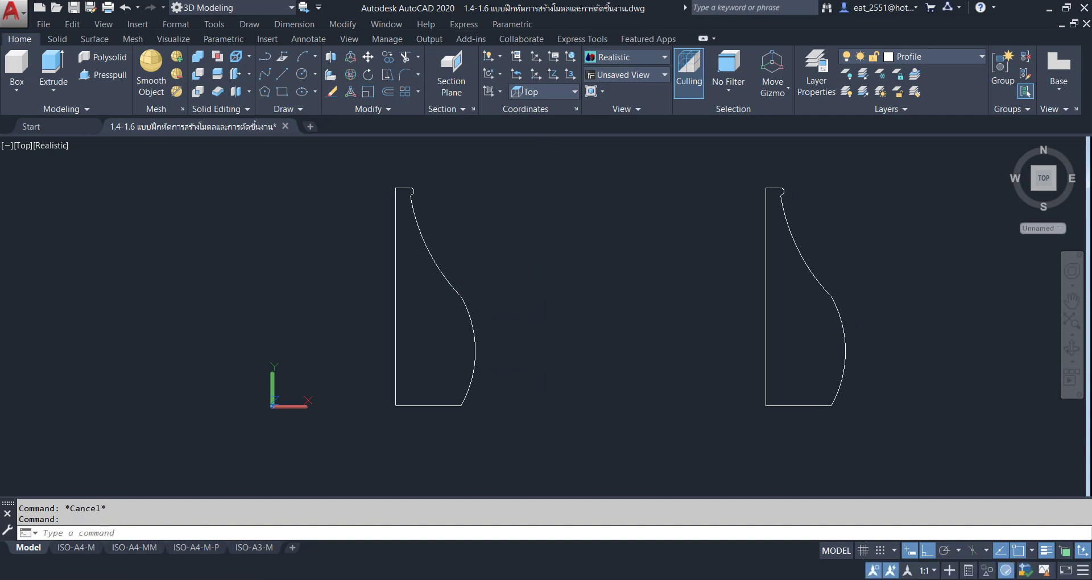
# Join the left profile's pieces into one polyline and select it to check.
pyautogui.click(387, 111)
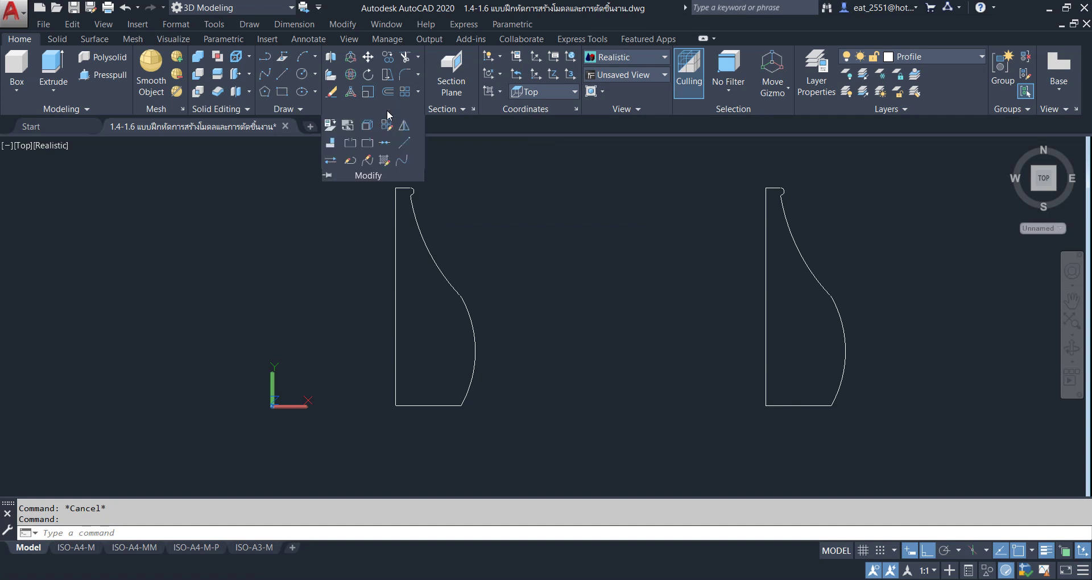
pyautogui.click(385, 149)
pyautogui.moveTo(427, 180); pyautogui.dragTo(414, 214, button='middle')
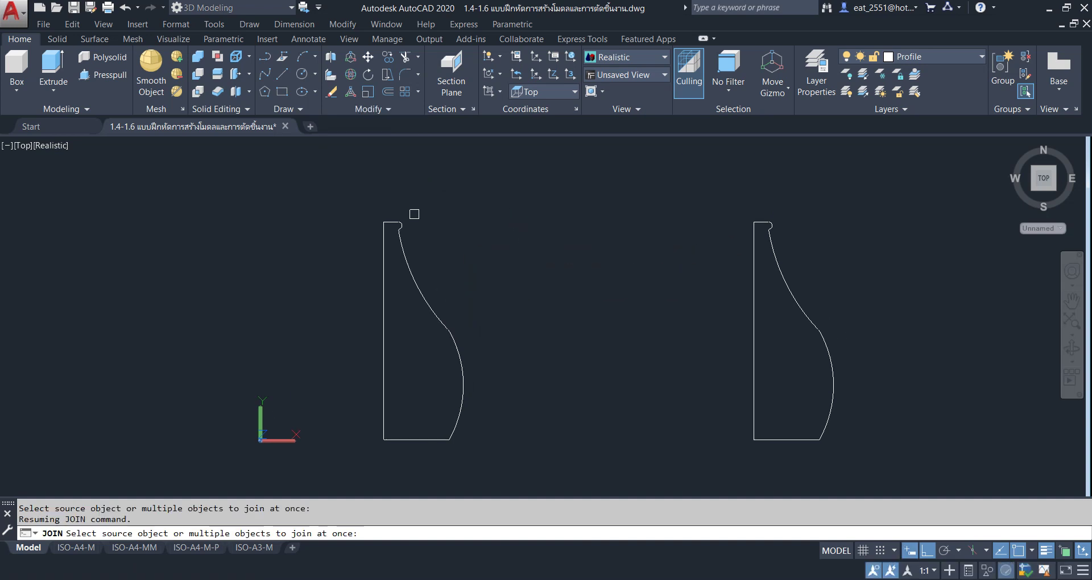
pyautogui.click(392, 196)
pyautogui.click(587, 452)
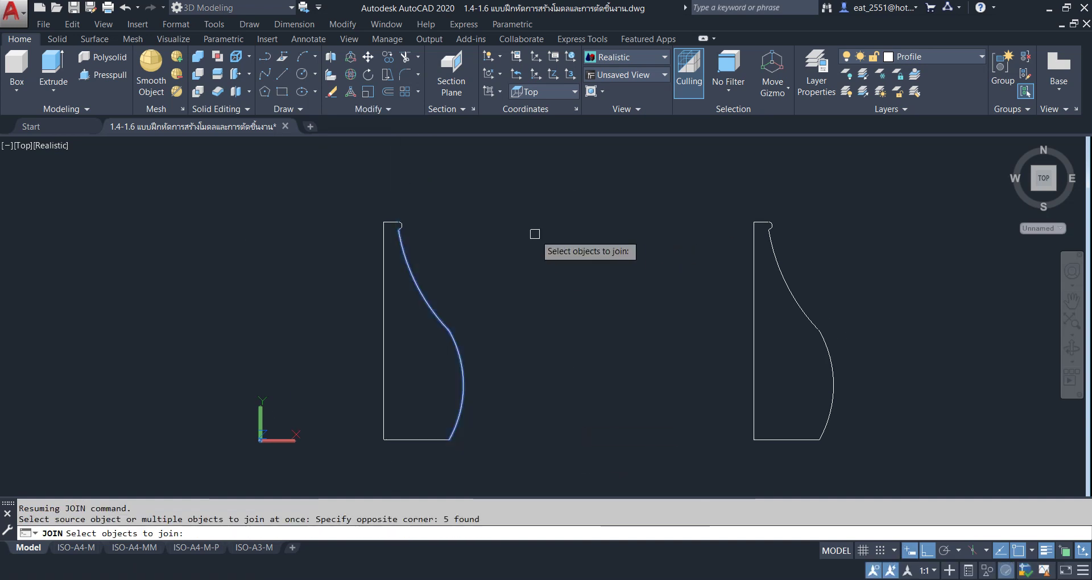
pyautogui.press('Return')
pyautogui.scroll(6, 394, 222)
pyautogui.click(418, 292)
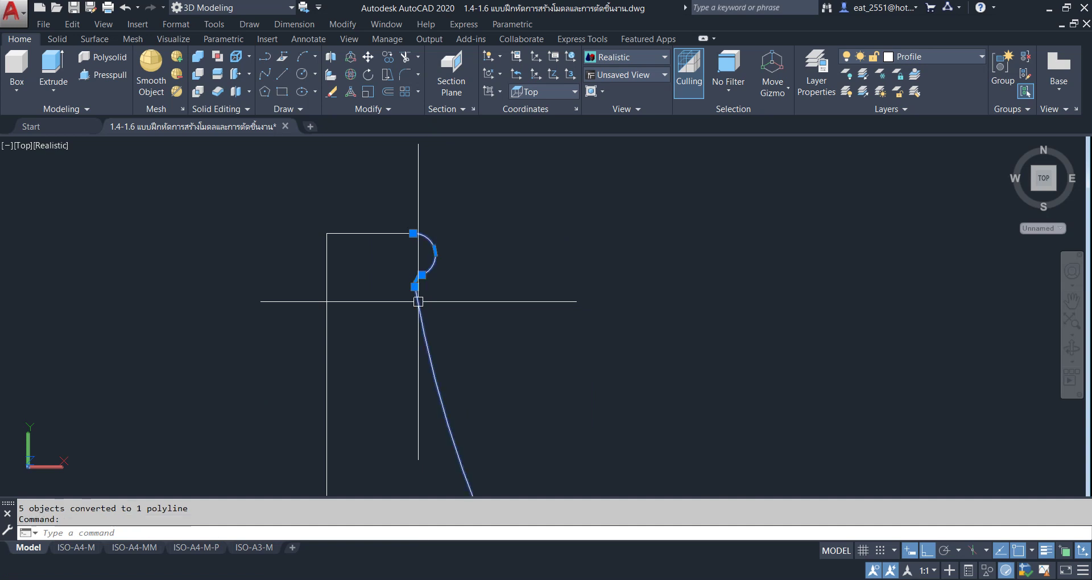
pyautogui.scroll(-6, 454, 251)
pyautogui.scroll(-4, 495, 272)
pyautogui.scroll(4, 477, 267)
pyautogui.scroll(-1, 466, 261)
pyautogui.press('Escape')
# Join the left profile's top edge, curve and left vertical line, then check the result.
pyautogui.click(372, 110)
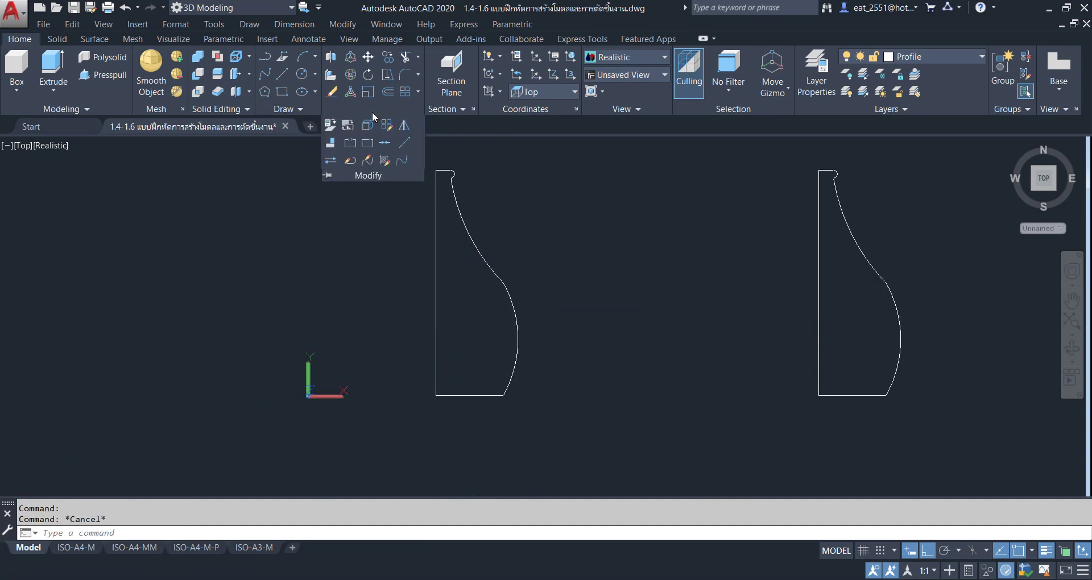
pyautogui.click(384, 142)
pyautogui.scroll(3, 449, 182)
pyautogui.scroll(2, 432, 256)
pyautogui.click(429, 264)
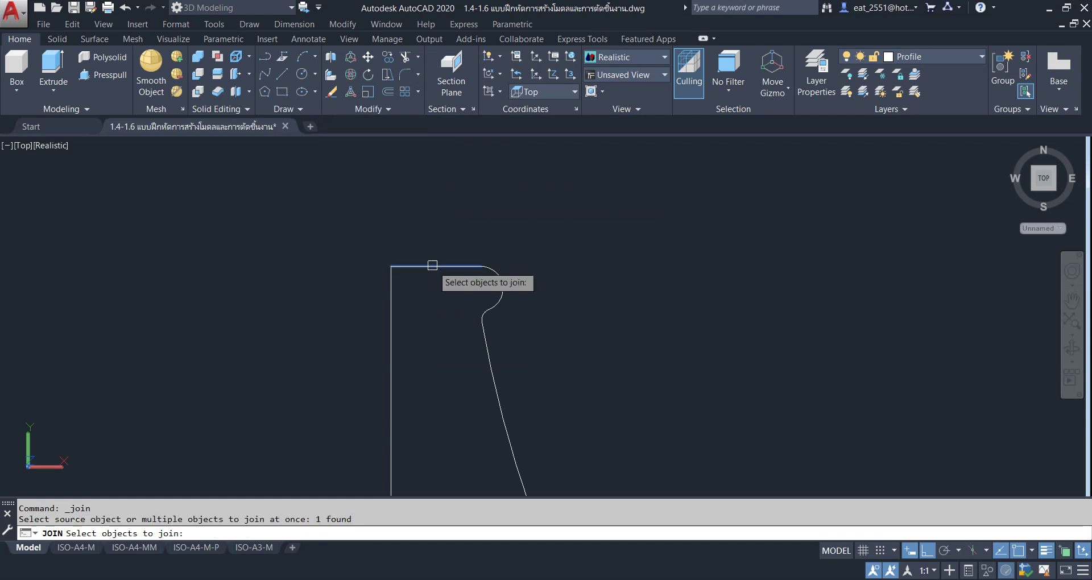
pyautogui.click(502, 276)
pyautogui.click(390, 309)
pyautogui.scroll(-3, 449, 242)
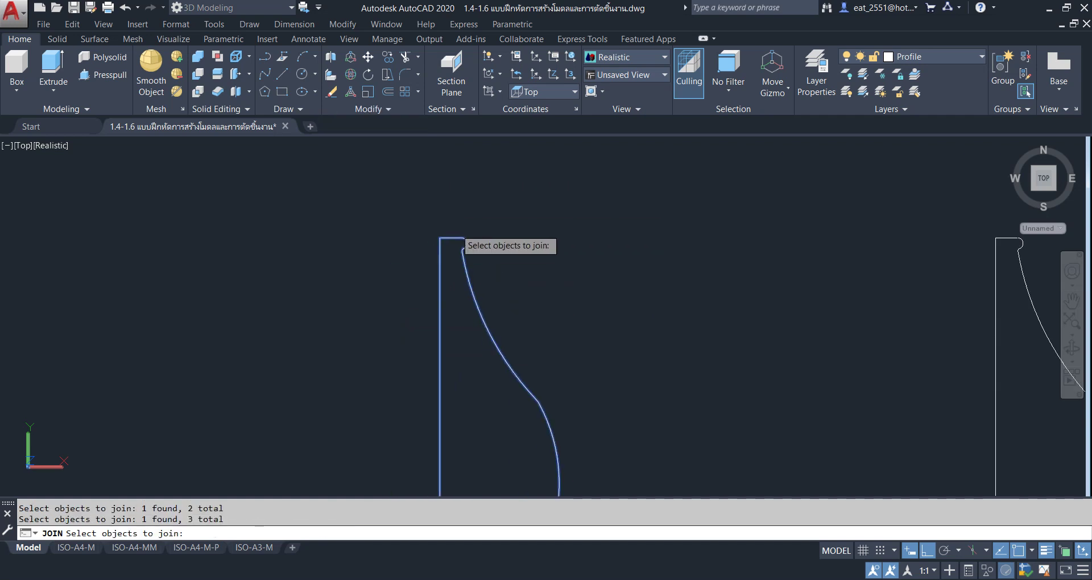
pyautogui.press('Return')
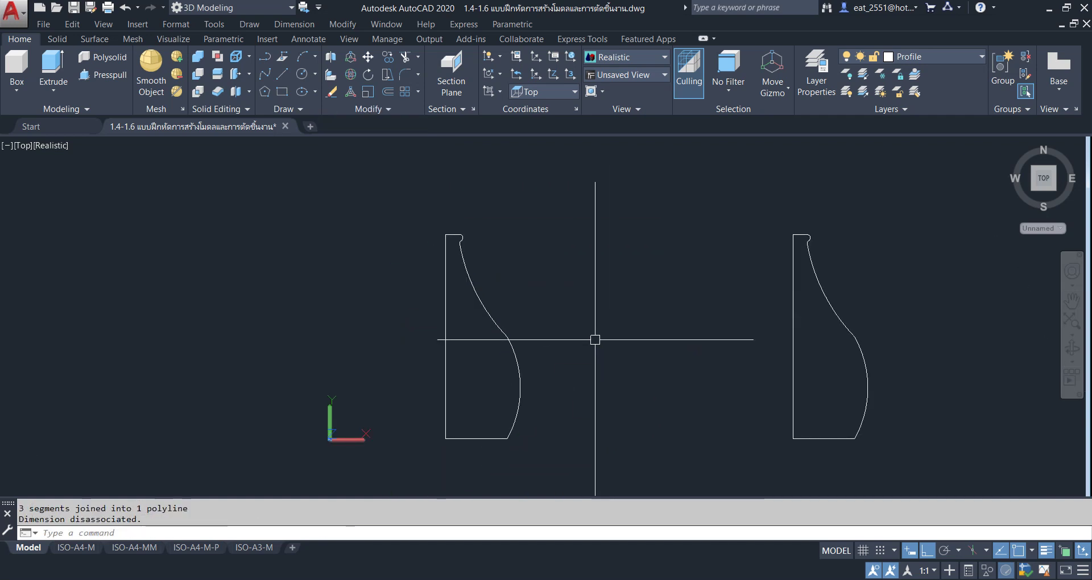
pyautogui.click(518, 354)
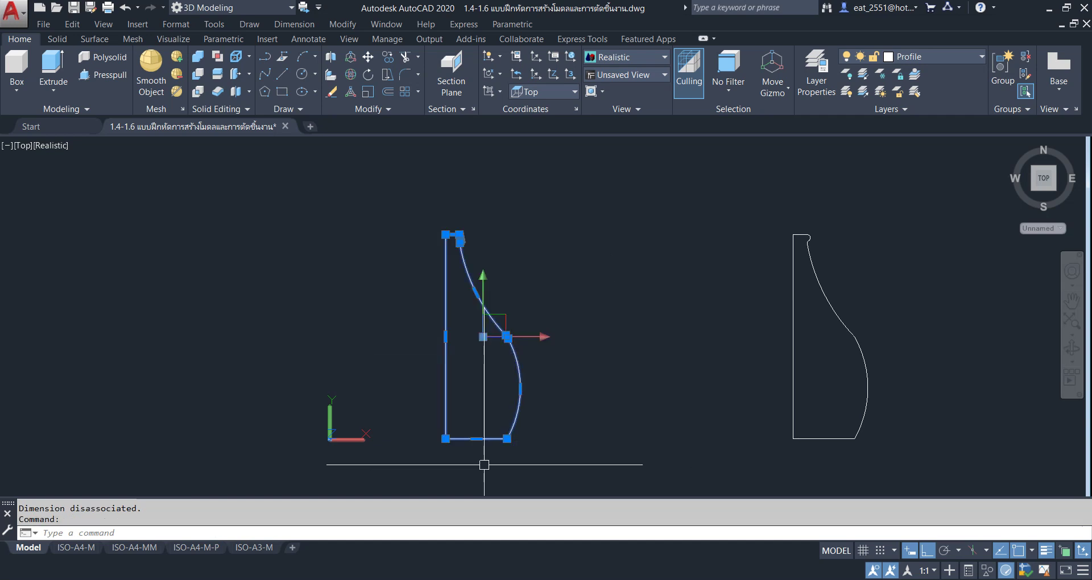
pyautogui.scroll(5, 488, 458)
pyautogui.scroll(2, 611, 371)
pyautogui.scroll(-1, 517, 378)
pyautogui.scroll(-2, 560, 373)
pyautogui.scroll(-3, 589, 343)
pyautogui.press('Escape')
pyautogui.moveTo(598, 320); pyautogui.dragTo(557, 343, button='middle')
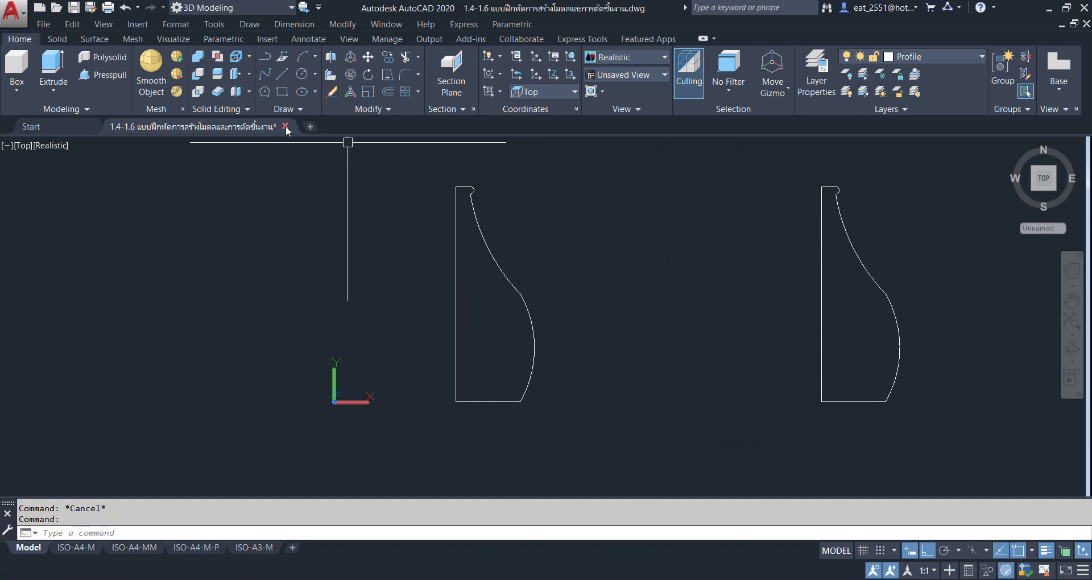
# Run Draw > Region again on the crossing-selected left profile.
pyautogui.click(240, 27)
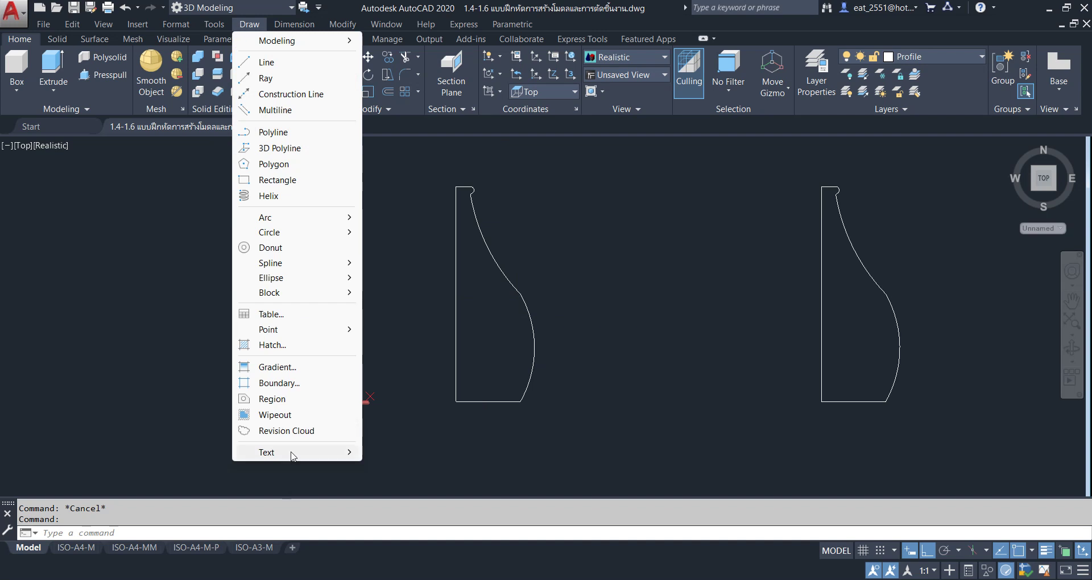
pyautogui.click(286, 404)
pyautogui.click(619, 164)
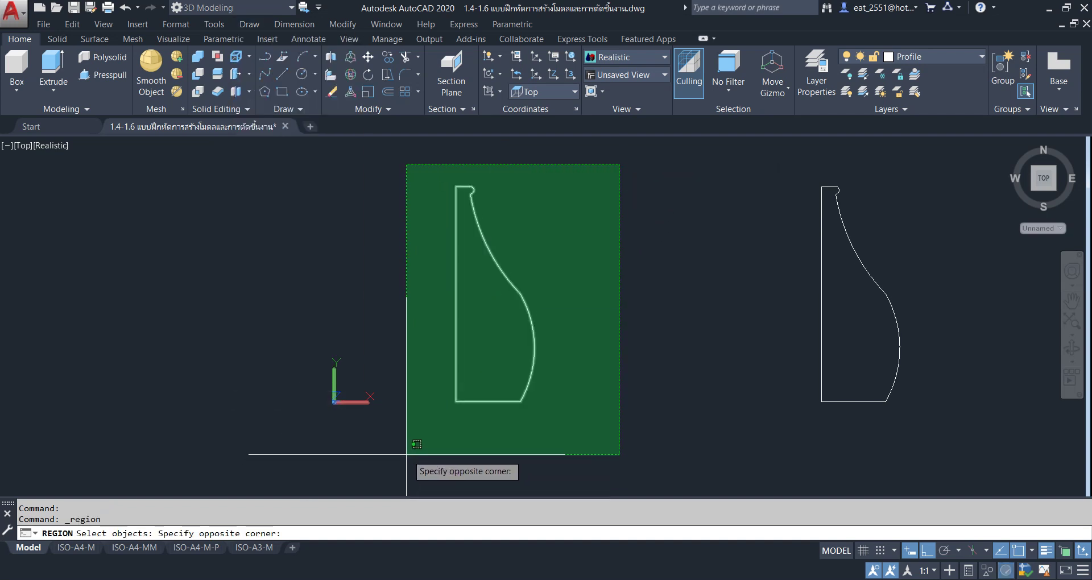
pyautogui.click(402, 458)
pyautogui.press('Return')
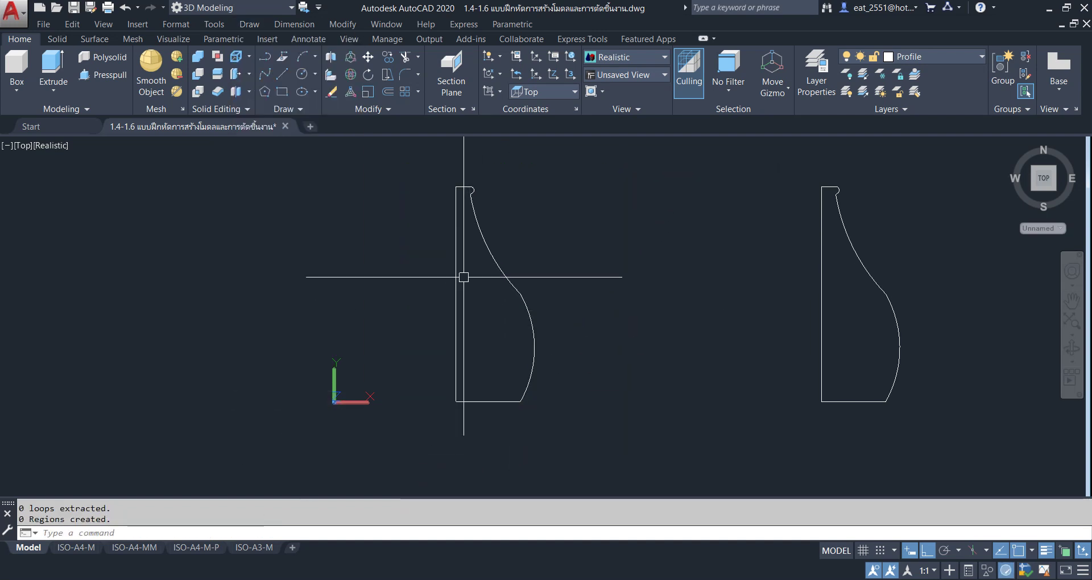
pyautogui.click(458, 271)
pyautogui.press('Escape')
# Pan to frame both profiles and check the right profile's curve.
pyautogui.moveTo(615, 357); pyautogui.dragTo(446, 346, button='middle')
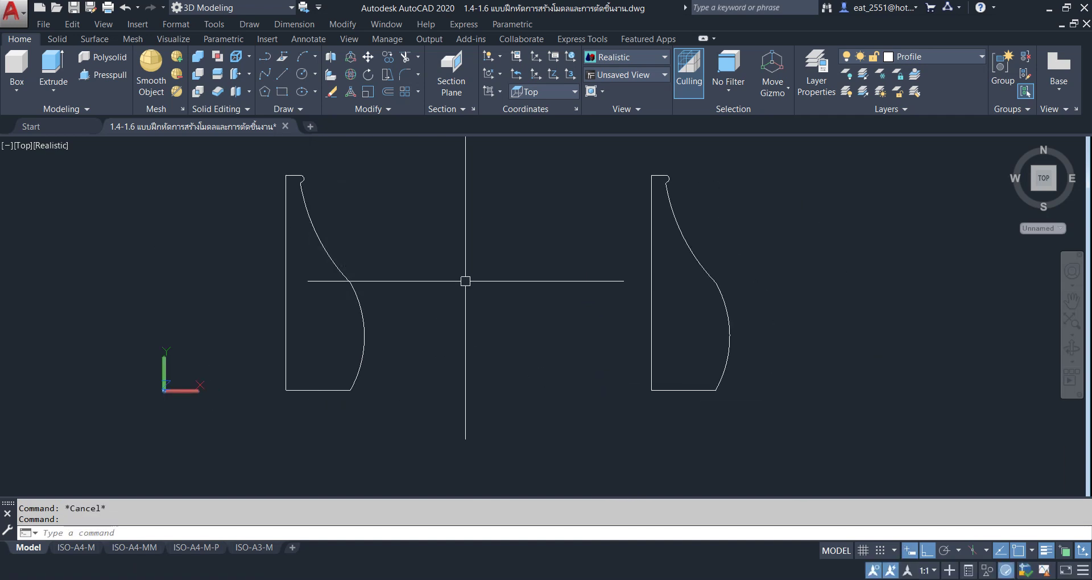
pyautogui.moveTo(468, 324); pyautogui.dragTo(428, 332, button='middle')
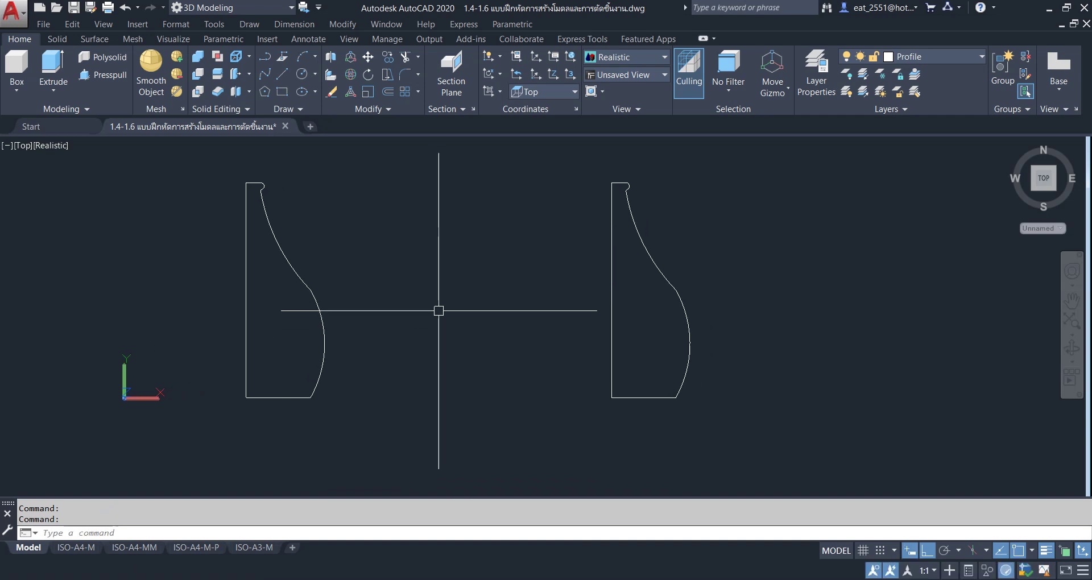
pyautogui.moveTo(660, 310); pyautogui.dragTo(570, 322, button='middle')
pyautogui.click(554, 246)
pyautogui.press('Escape')
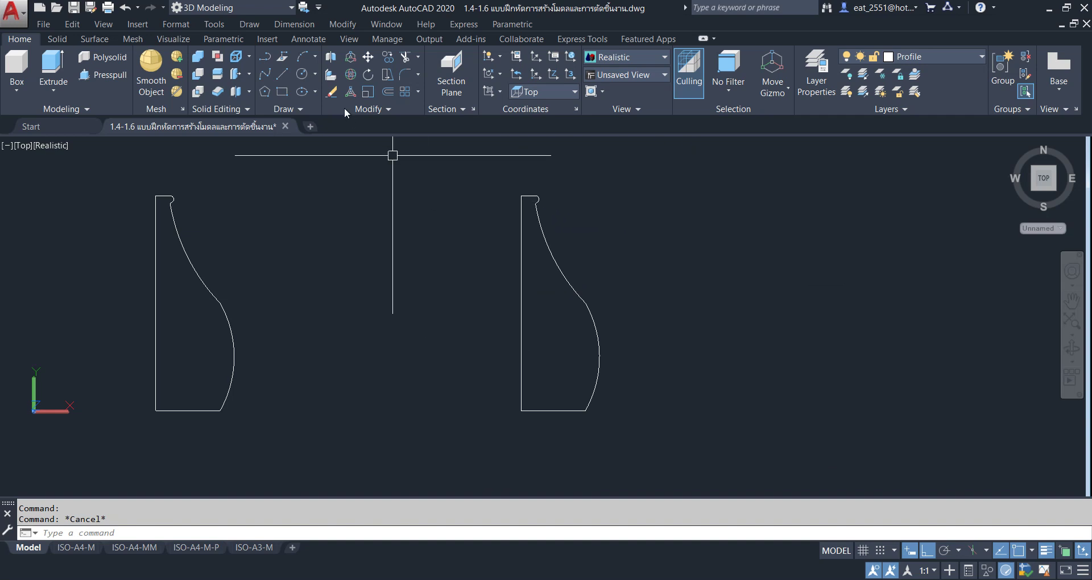
# Create a boundary polyline by picking a point inside the right profile.
pyautogui.click(297, 110)
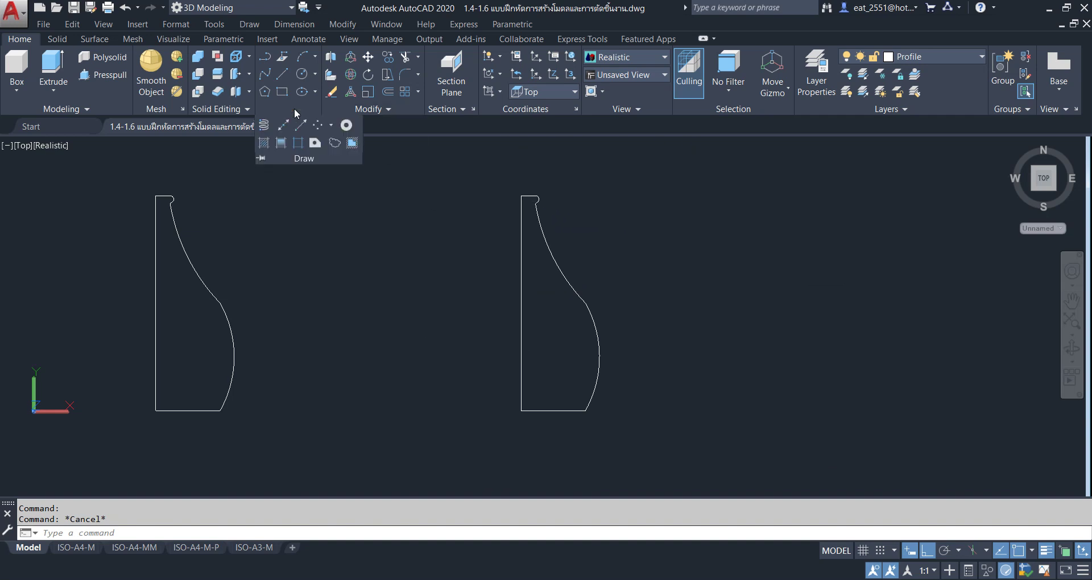
pyautogui.click(298, 143)
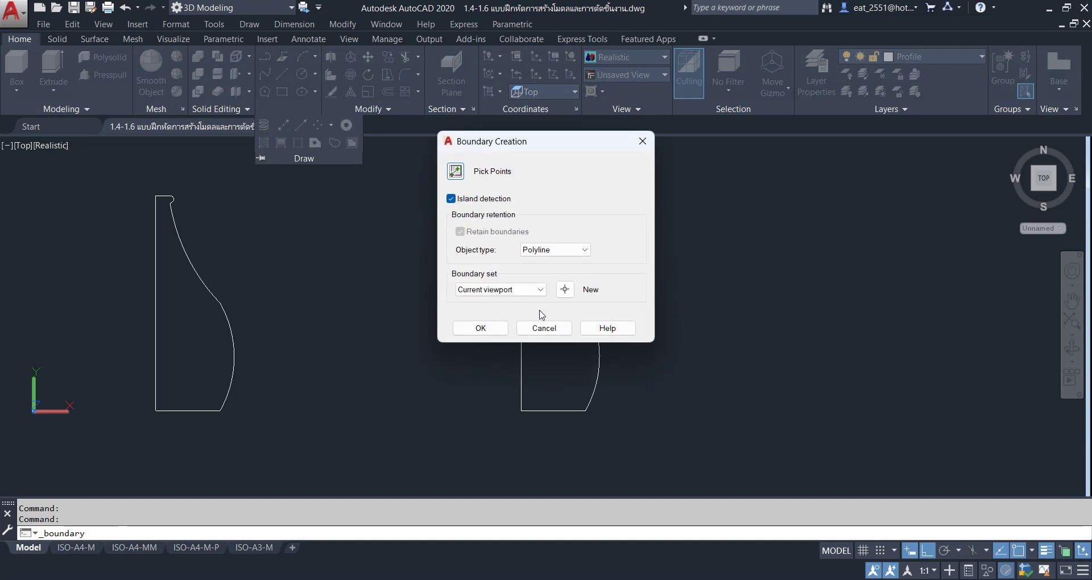
pyautogui.click(488, 330)
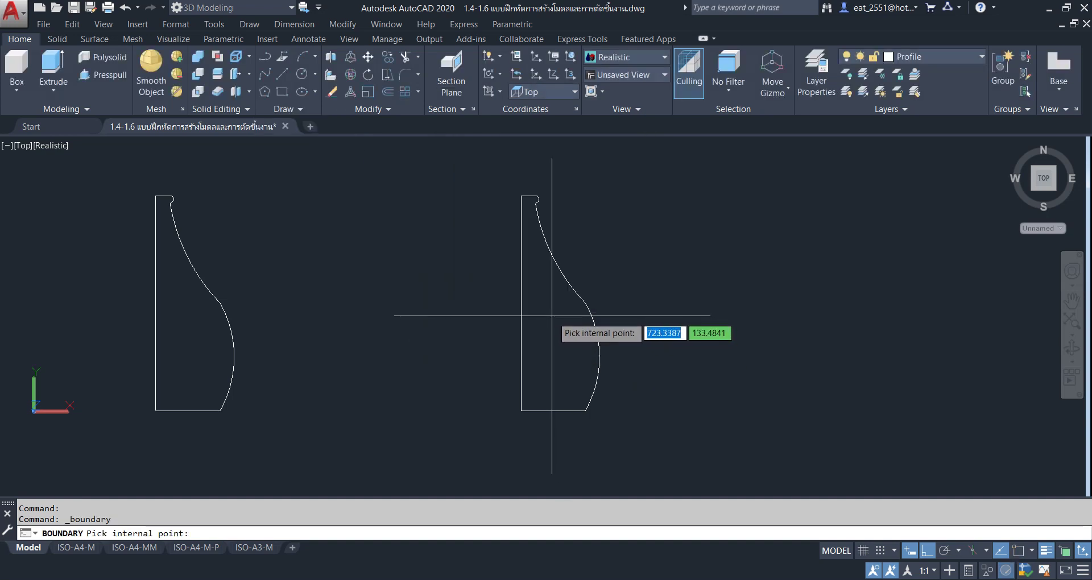
pyautogui.click(552, 315)
pyautogui.press('Return')
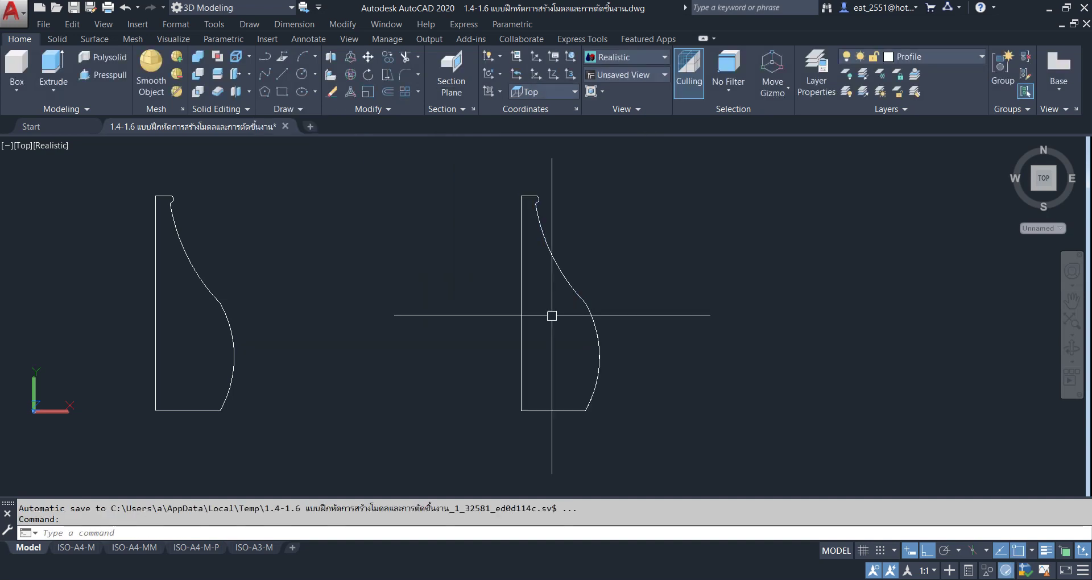
pyautogui.click(520, 263)
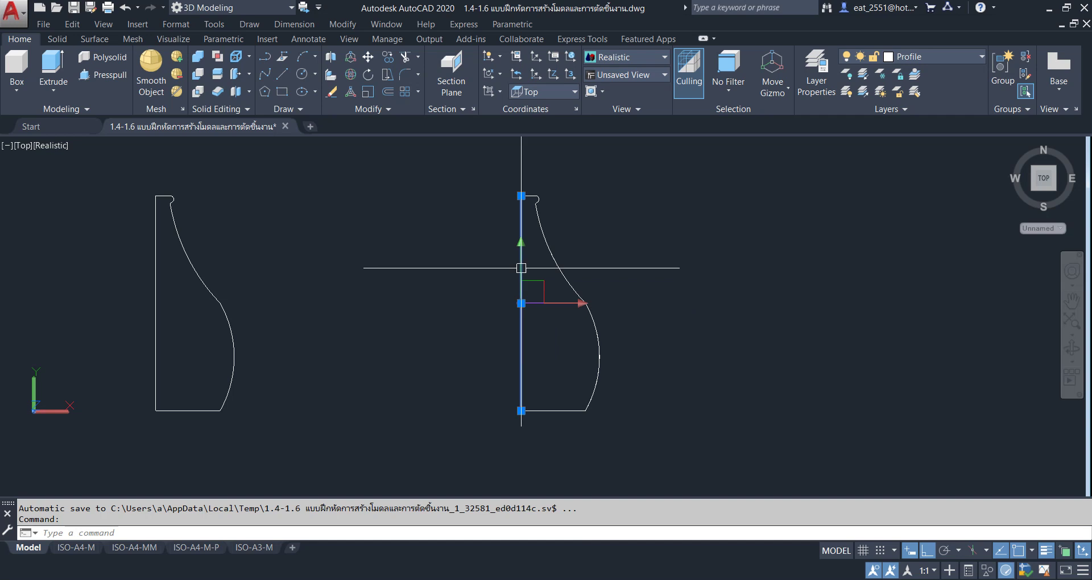
pyautogui.click(546, 241)
pyautogui.press('Escape')
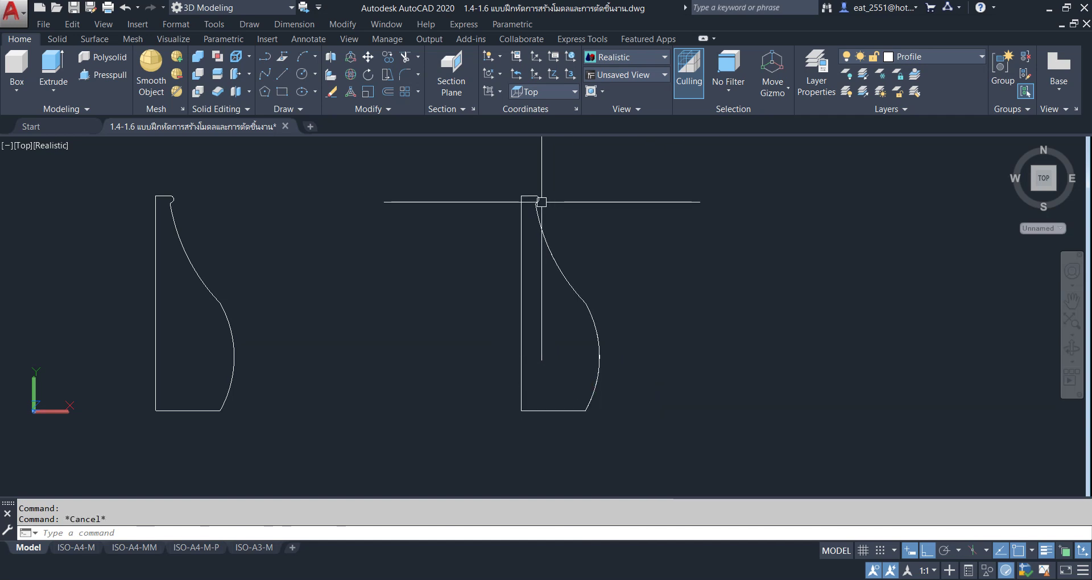
pyautogui.click(54, 148)
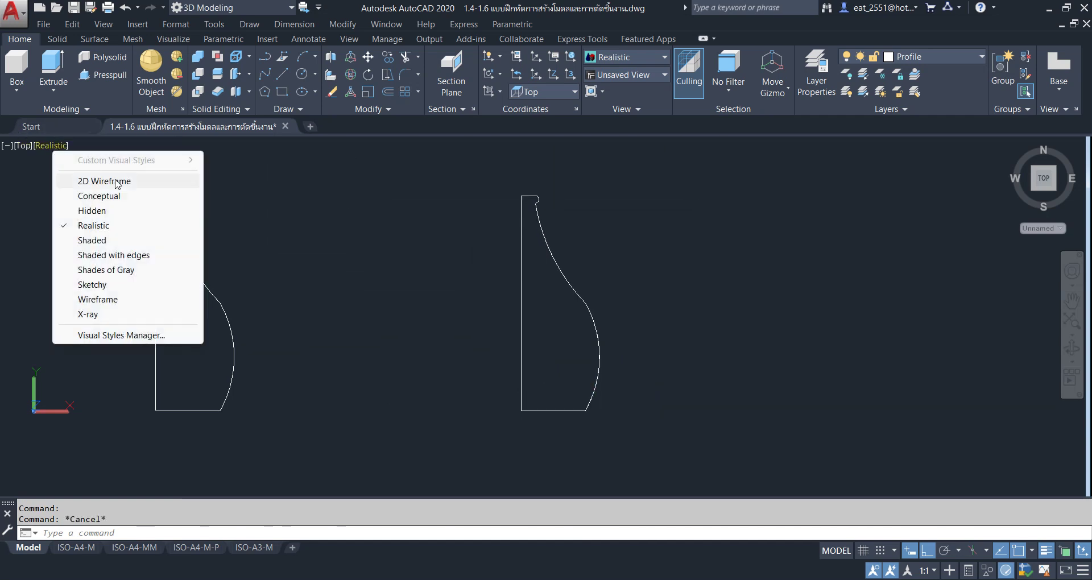
# Switch the display to 2D Wireframe and test-select the right vase profile.
pyautogui.click(124, 182)
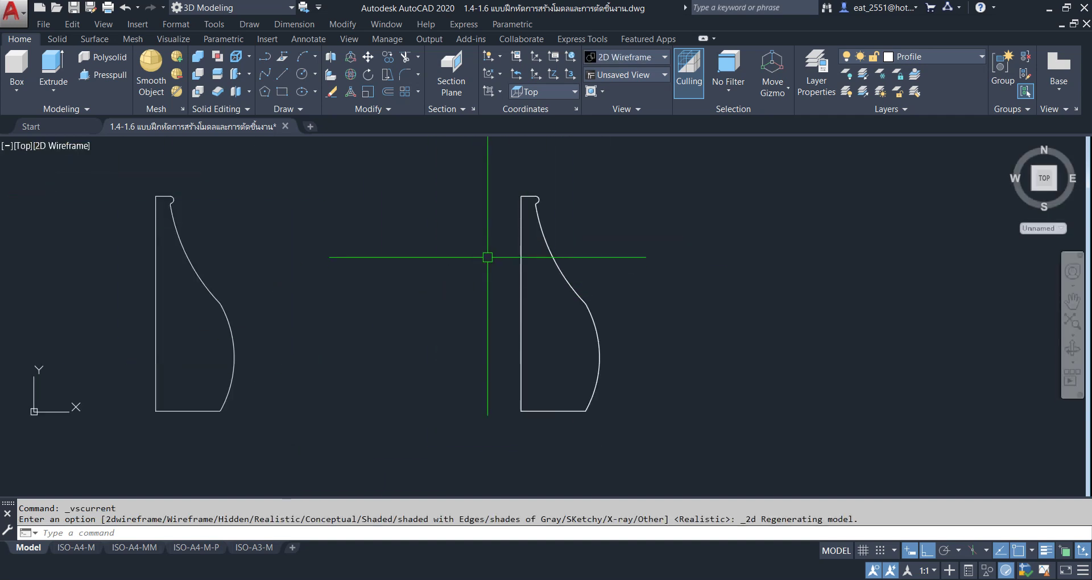
pyautogui.click(538, 230)
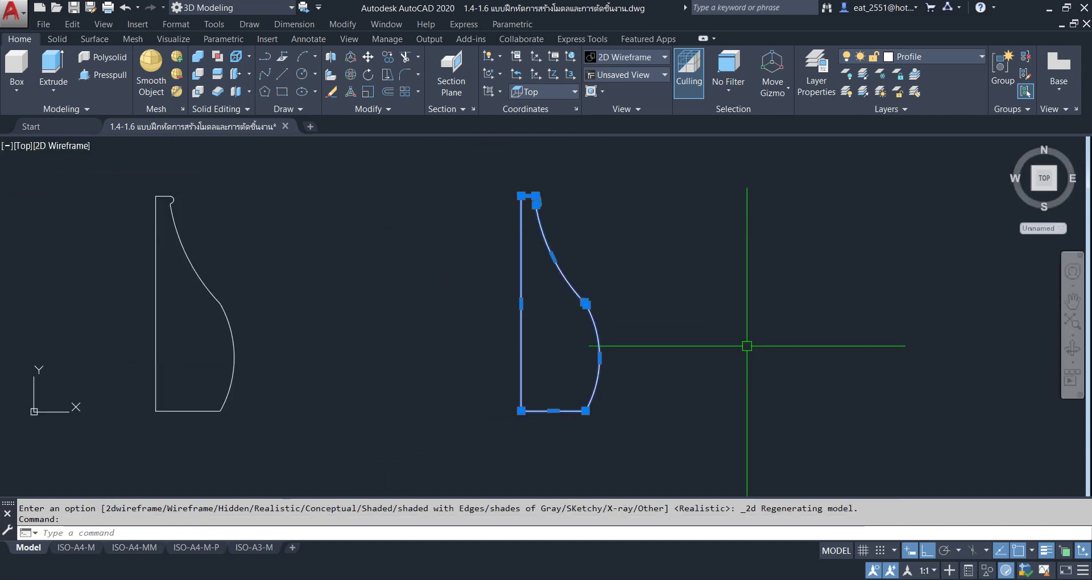
pyautogui.press('Escape')
pyautogui.click(538, 227)
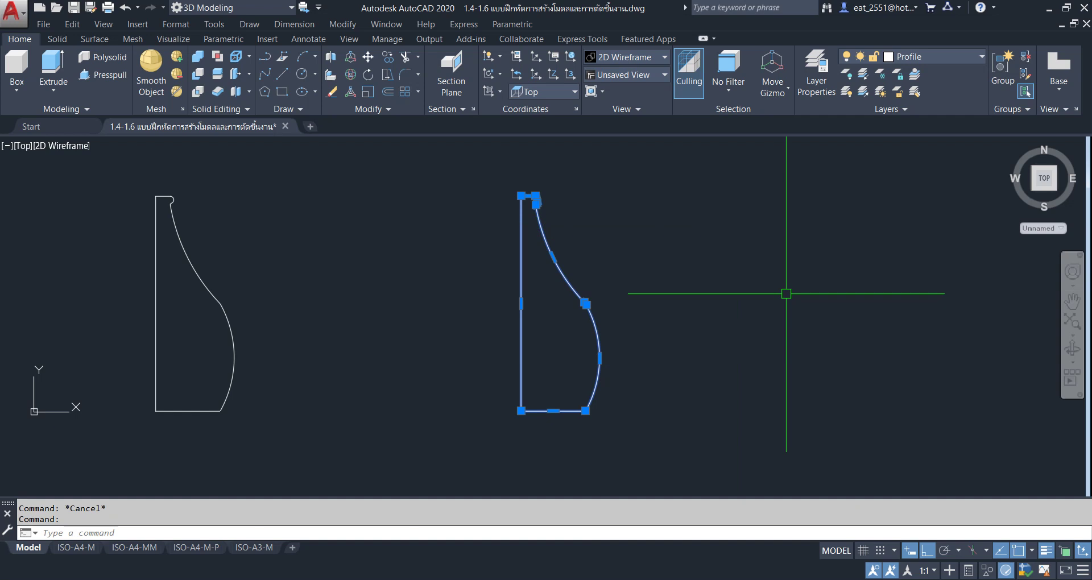
pyautogui.press('Escape')
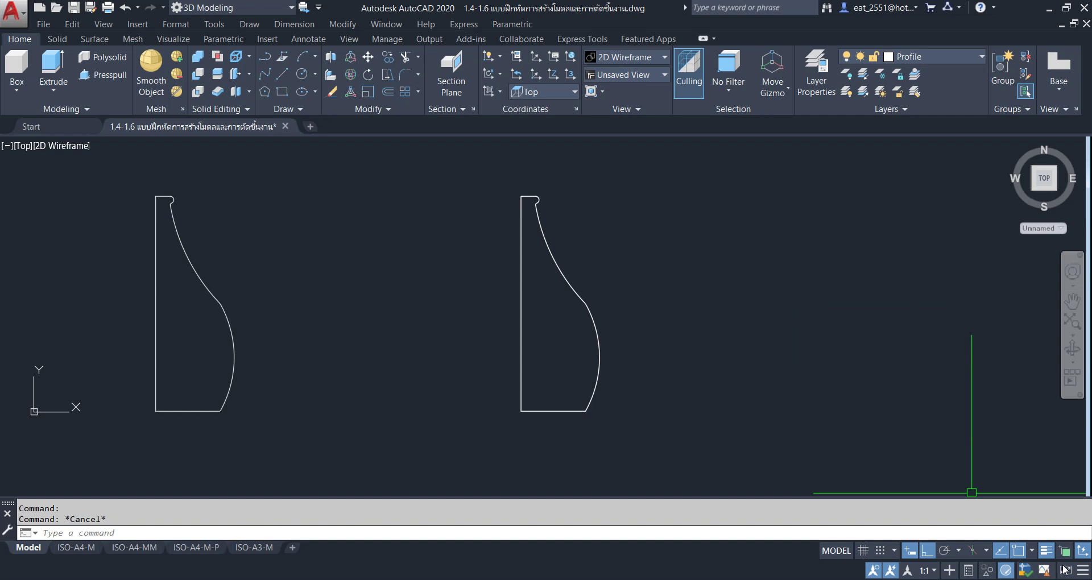
# Use Selection Cycling to pick the right profile's boundary polyline and hide it.
pyautogui.click(1064, 552)
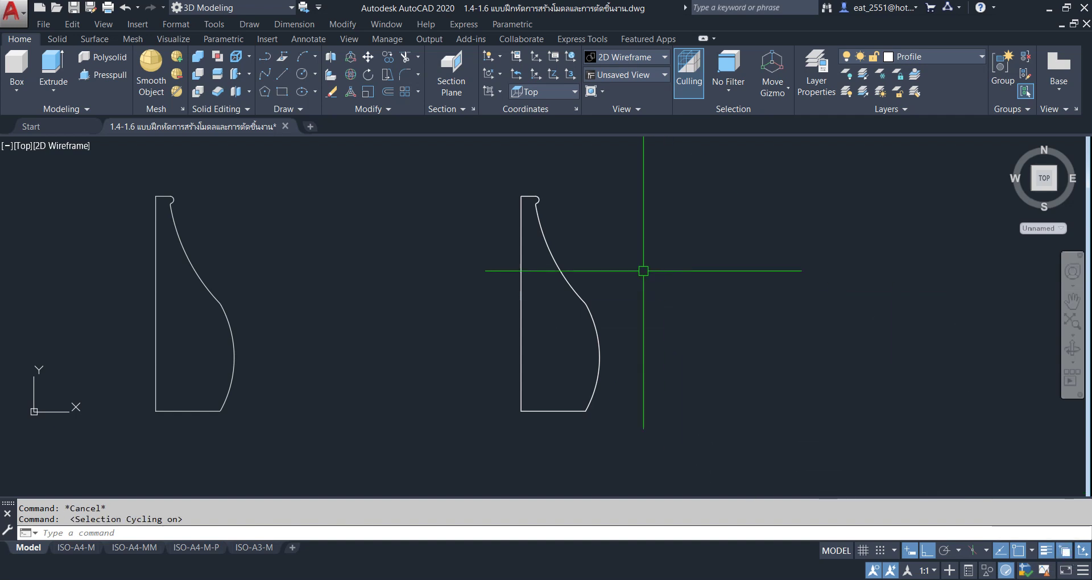
pyautogui.click(558, 262)
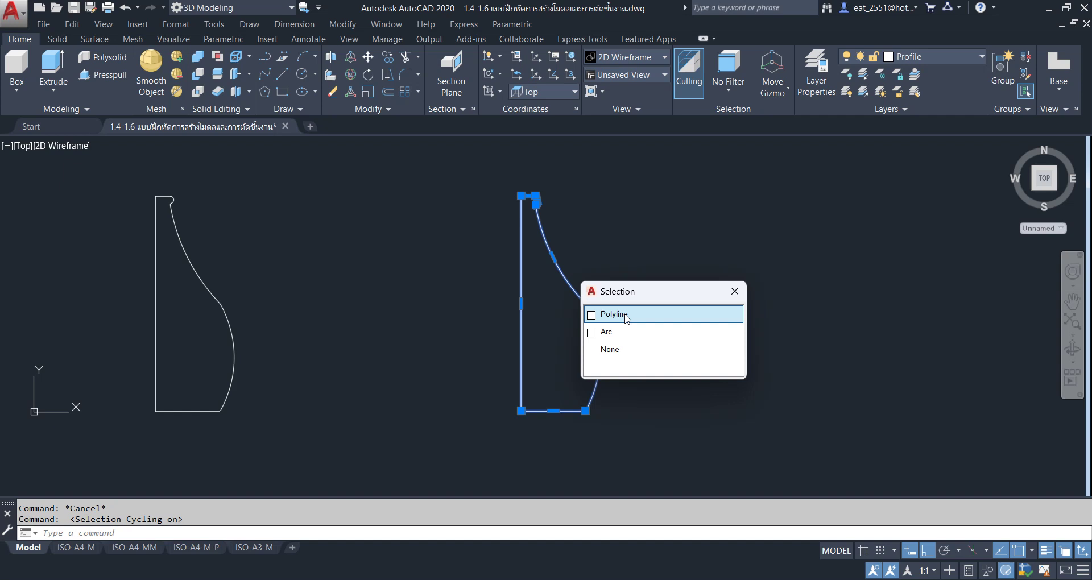
pyautogui.click(626, 314)
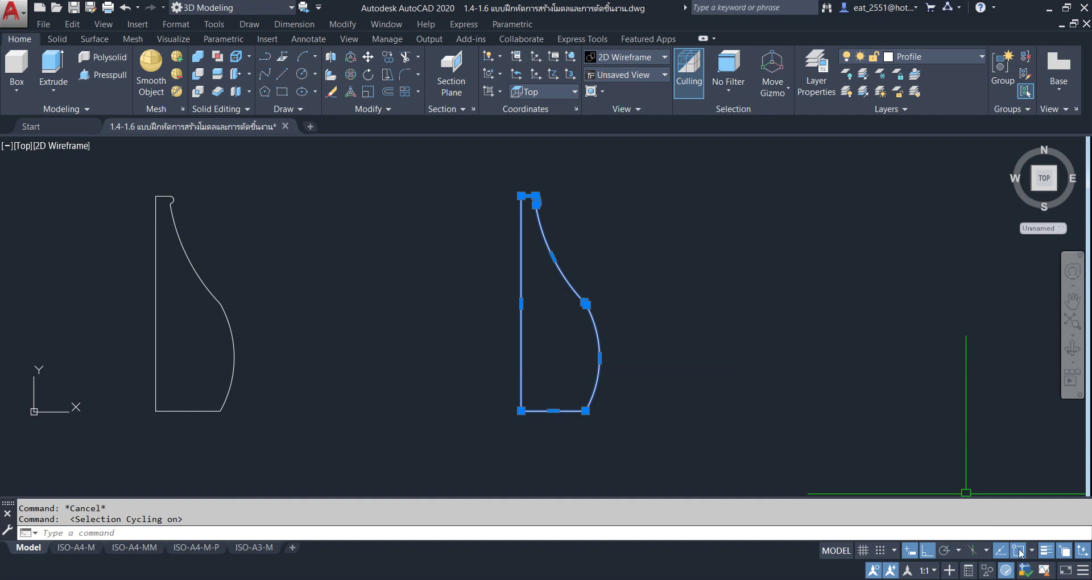
pyautogui.click(988, 570)
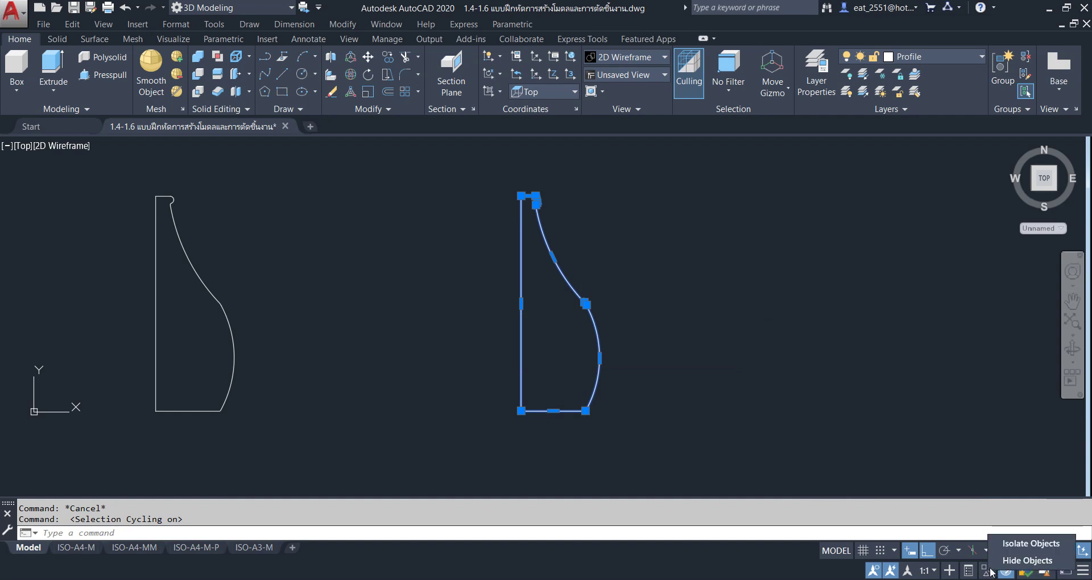
pyautogui.click(1016, 560)
# Erase the eight leftover overlapping segments, then end object isolation to restore the polyline.
pyautogui.click(648, 172)
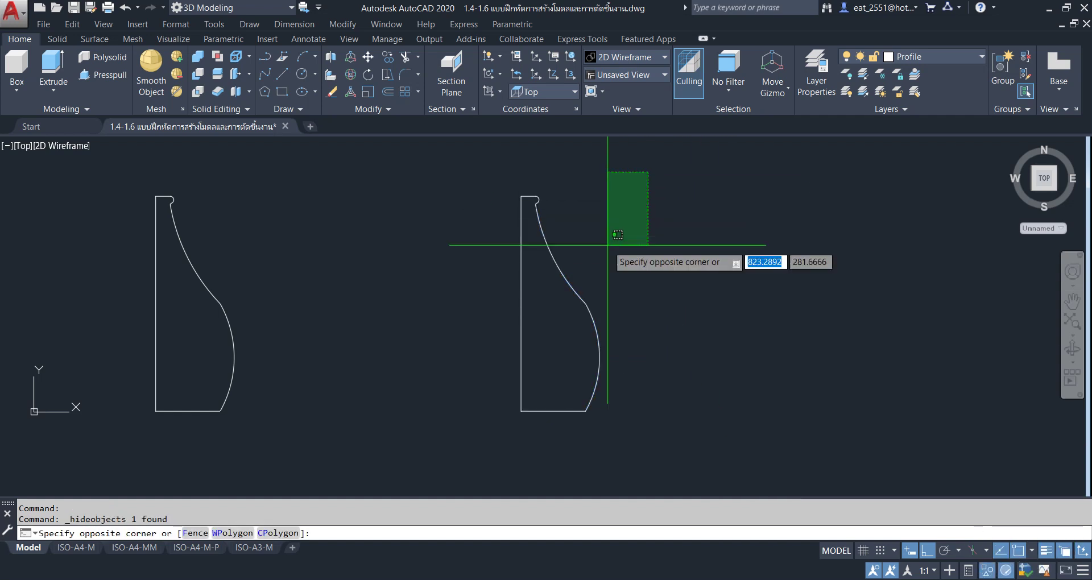
pyautogui.click(462, 437)
pyautogui.press('Delete')
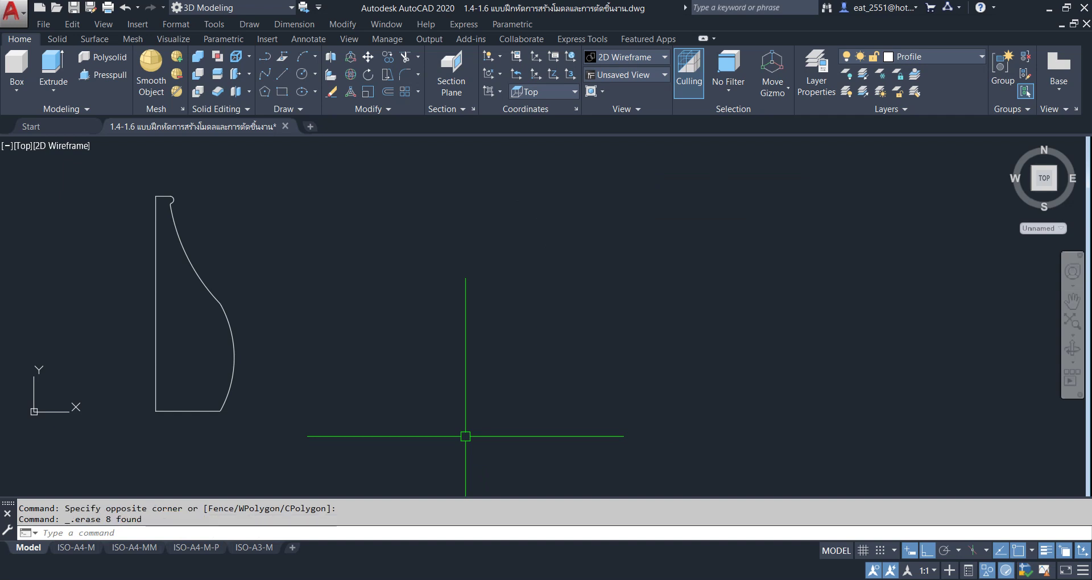
pyautogui.click(988, 573)
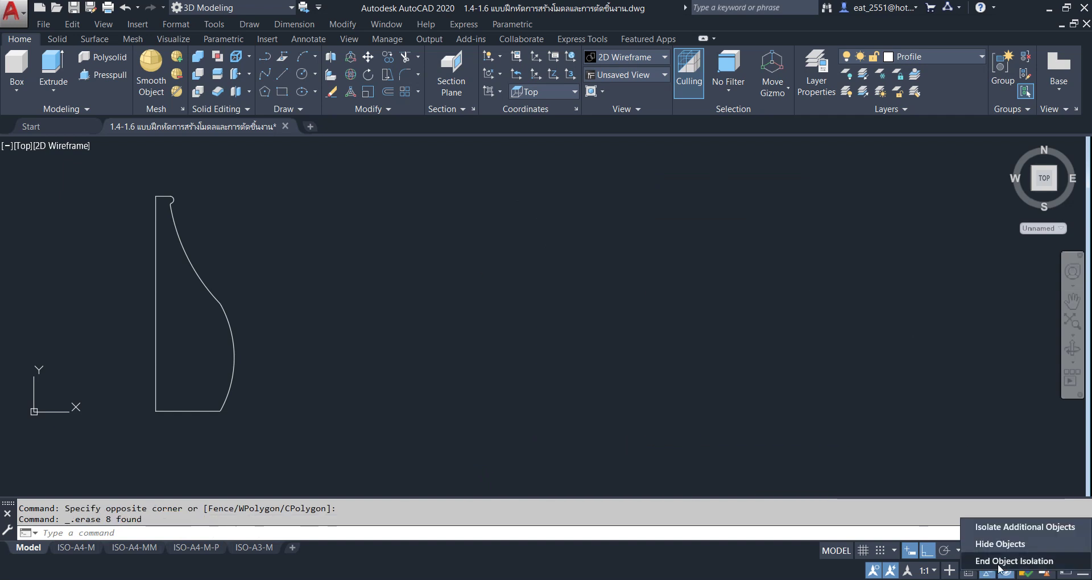
pyautogui.click(1000, 561)
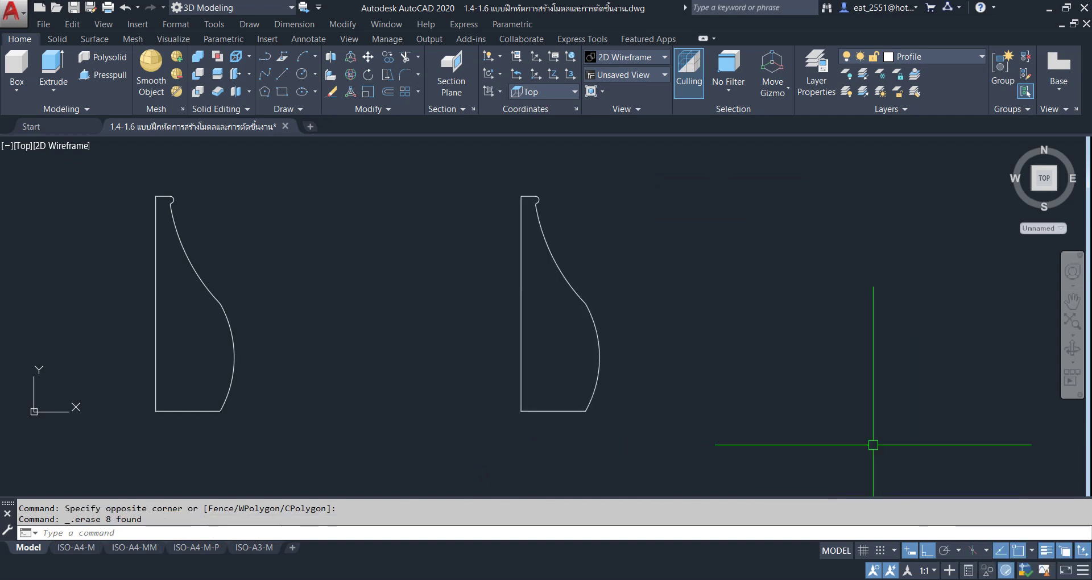
pyautogui.click(543, 232)
pyautogui.press('Escape')
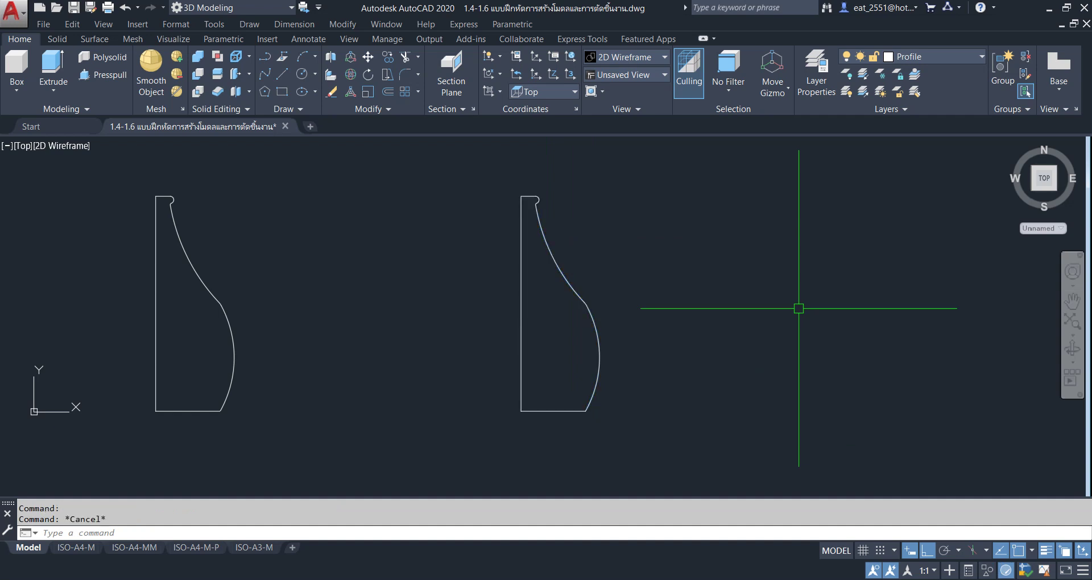
pyautogui.scroll(-2, 727, 214)
# Copy the middle vase profile to the right as a third profile.
pyautogui.click(751, 176)
pyautogui.click(532, 335)
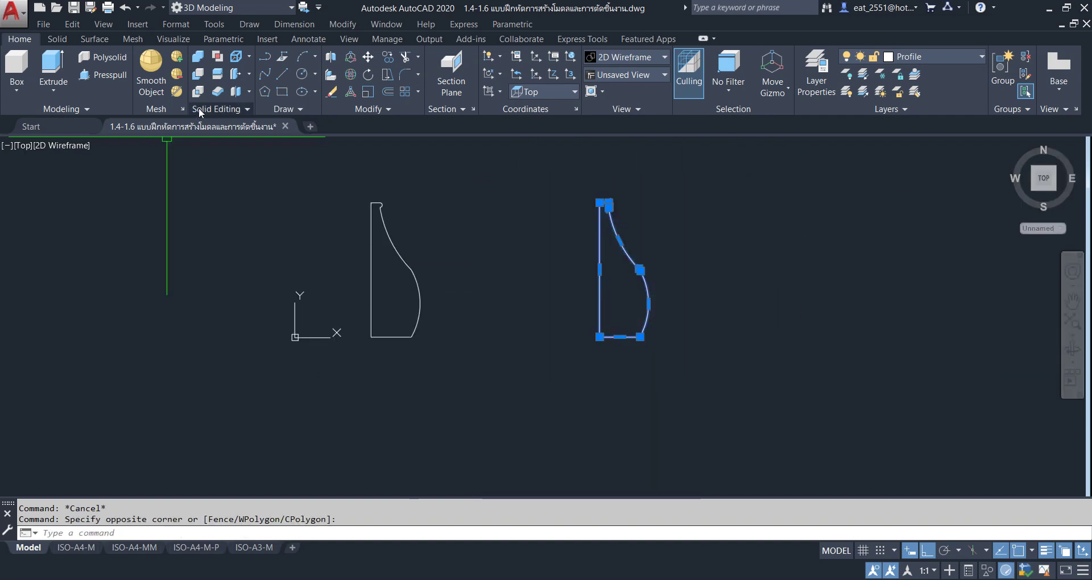
pyautogui.click(389, 61)
pyautogui.click(476, 398)
pyautogui.click(768, 401)
pyautogui.press('Escape')
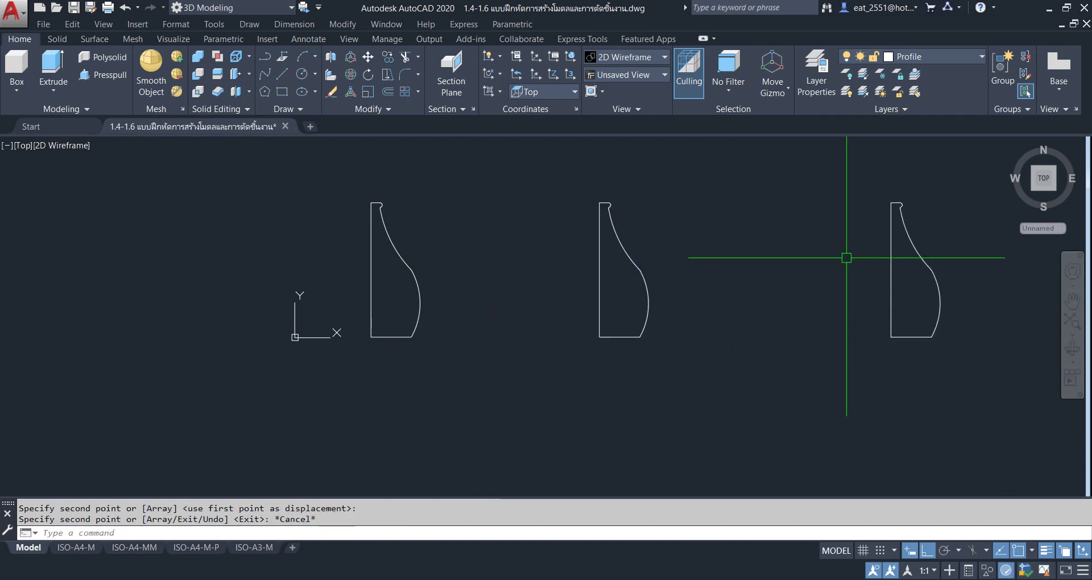
# Zoom in on the new right-hand copy and select it.
pyautogui.moveTo(921, 256); pyautogui.dragTo(770, 292, button='middle')
pyautogui.scroll(2, 789, 251)
pyautogui.scroll(2, 789, 252)
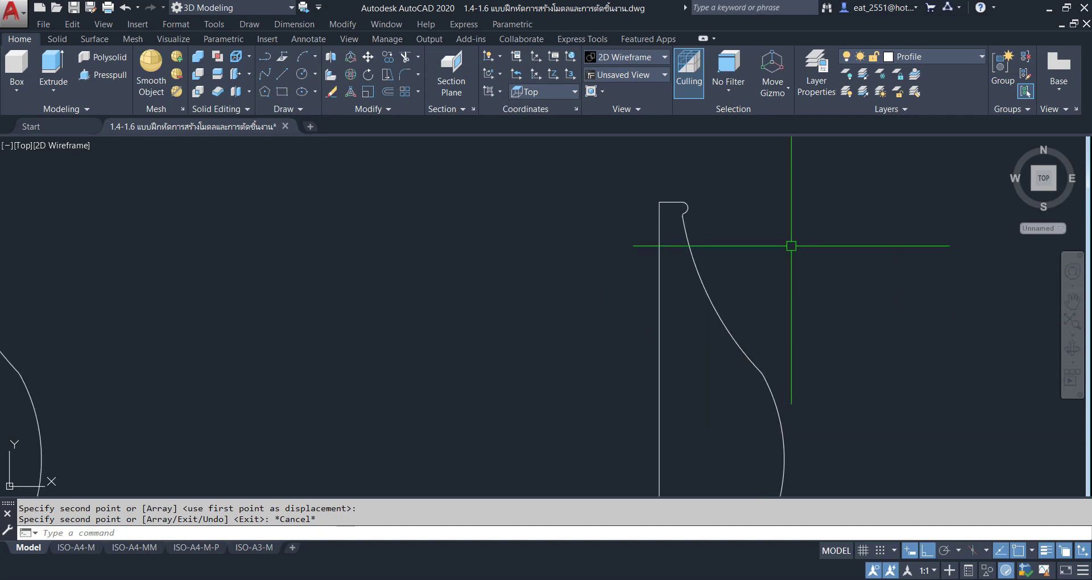
pyautogui.click(660, 247)
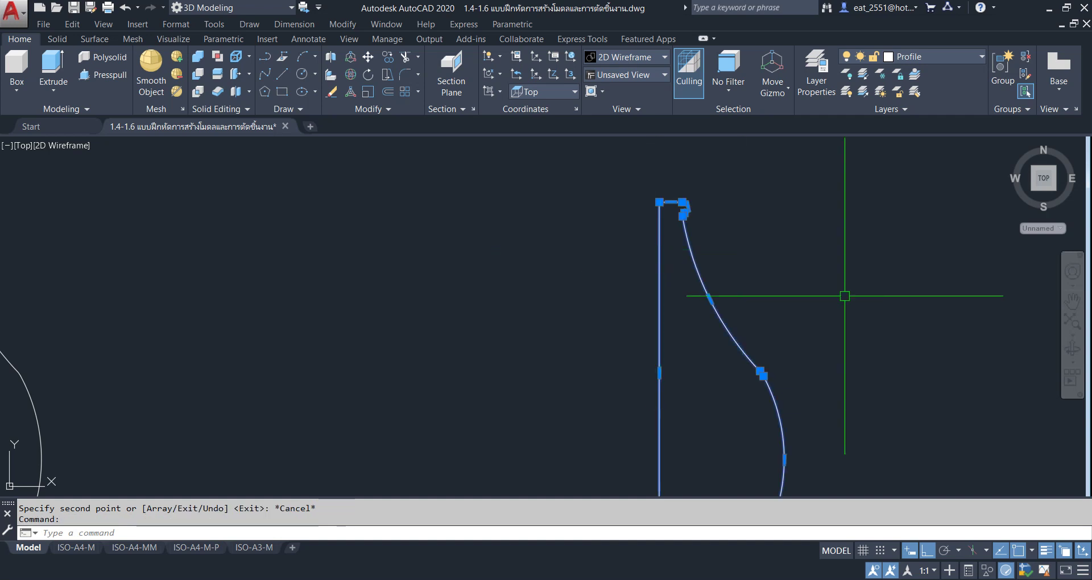
pyautogui.press('Escape')
pyautogui.click(661, 247)
pyautogui.scroll(-3, 699, 267)
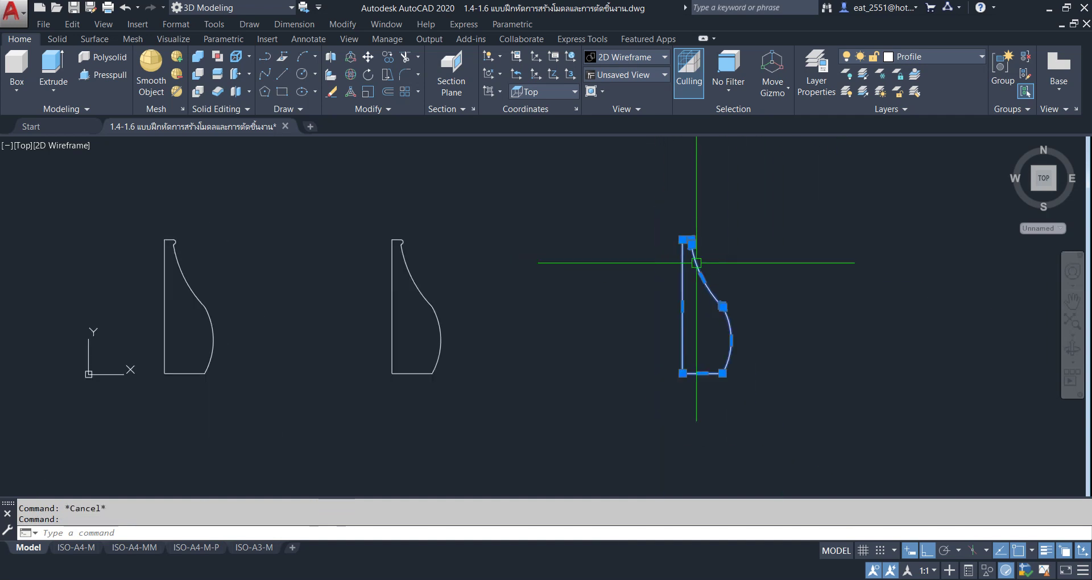
# Explode the right-hand profile and delete its left vertical line.
pyautogui.click(384, 110)
pyautogui.click(382, 128)
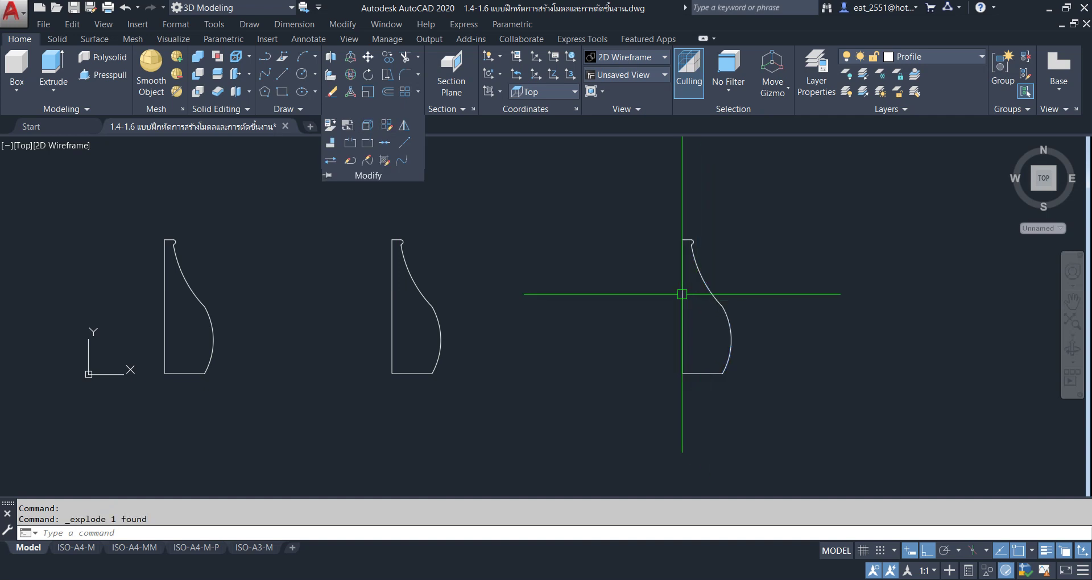
pyautogui.click(682, 301)
pyautogui.press('Delete')
# Join the remaining seven curves into one open polyline.
pyautogui.click(783, 196)
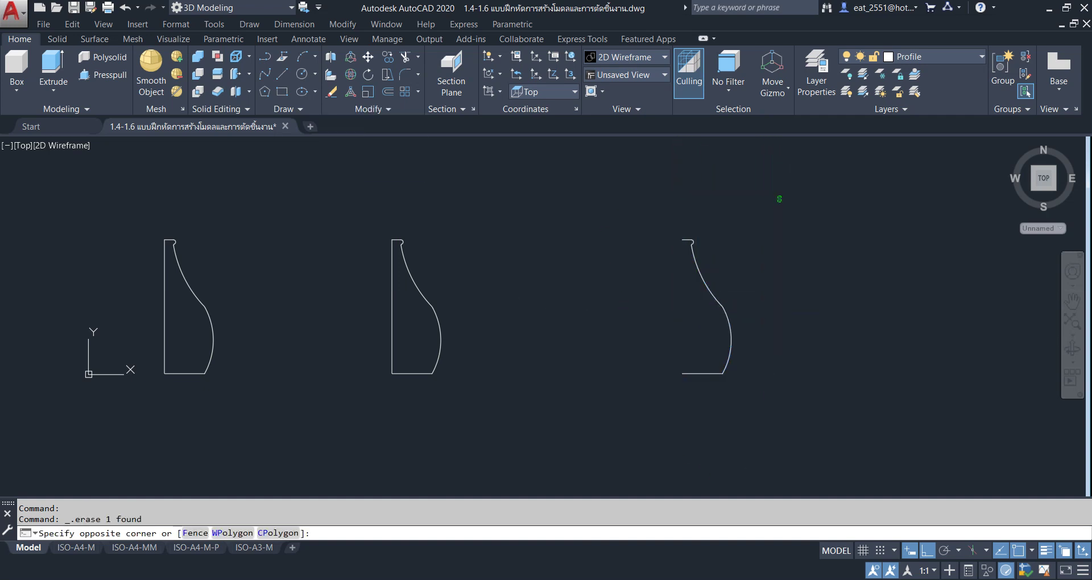
pyautogui.click(466, 494)
pyautogui.click(380, 114)
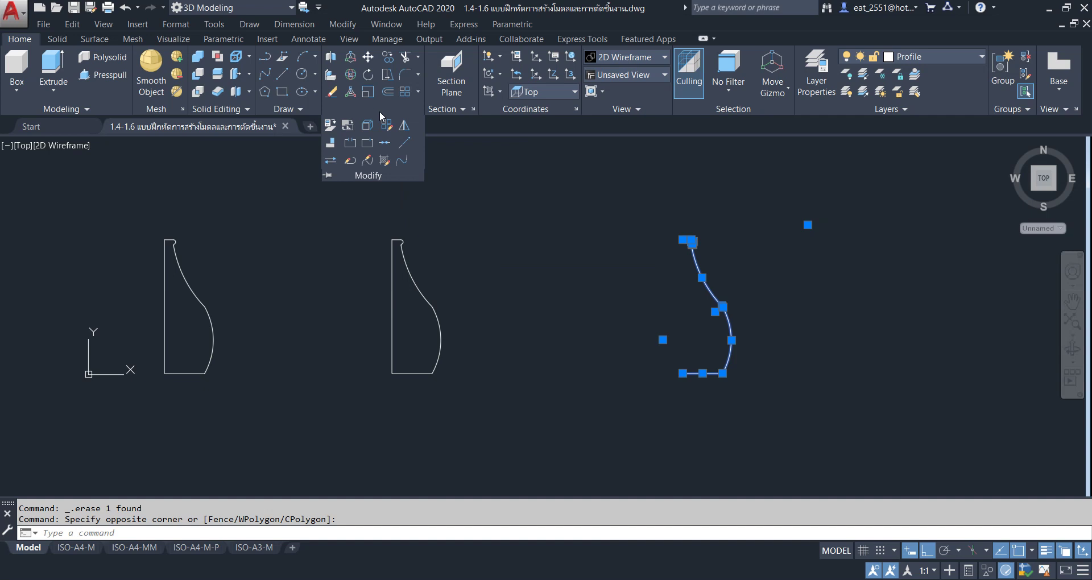
pyautogui.click(382, 147)
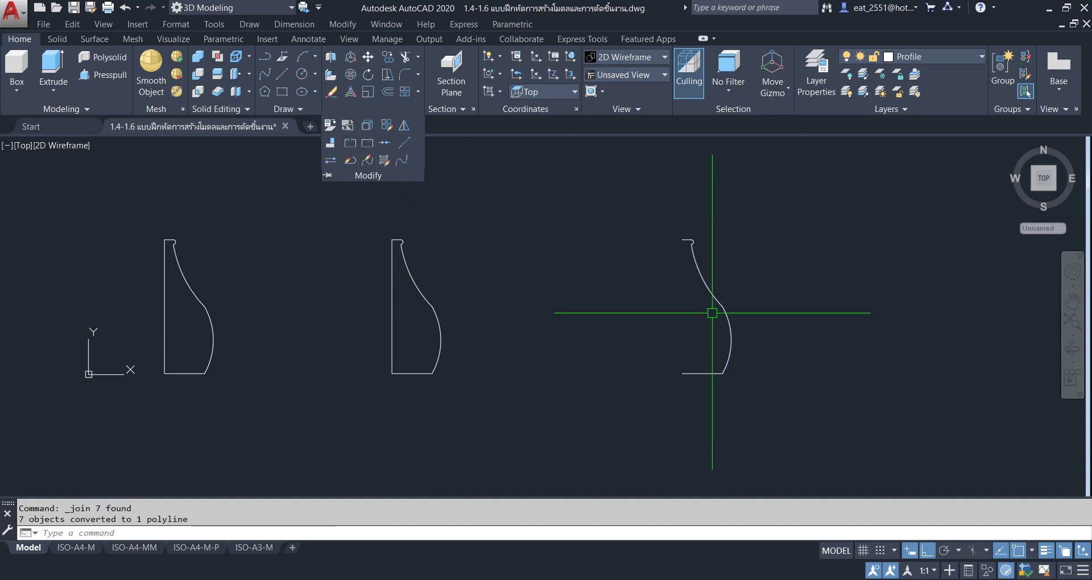
pyautogui.press('Escape')
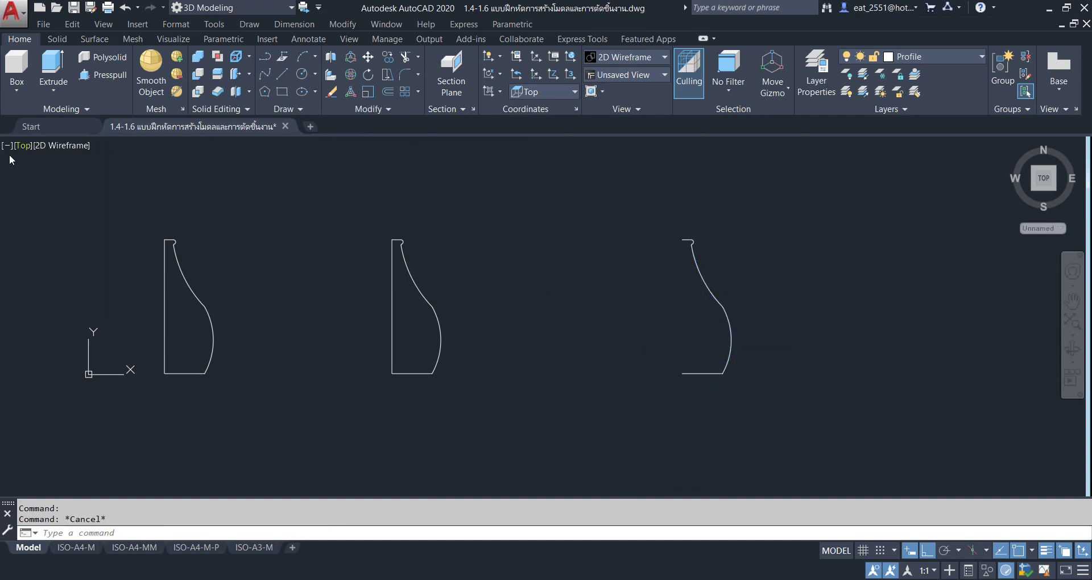
pyautogui.click(24, 146)
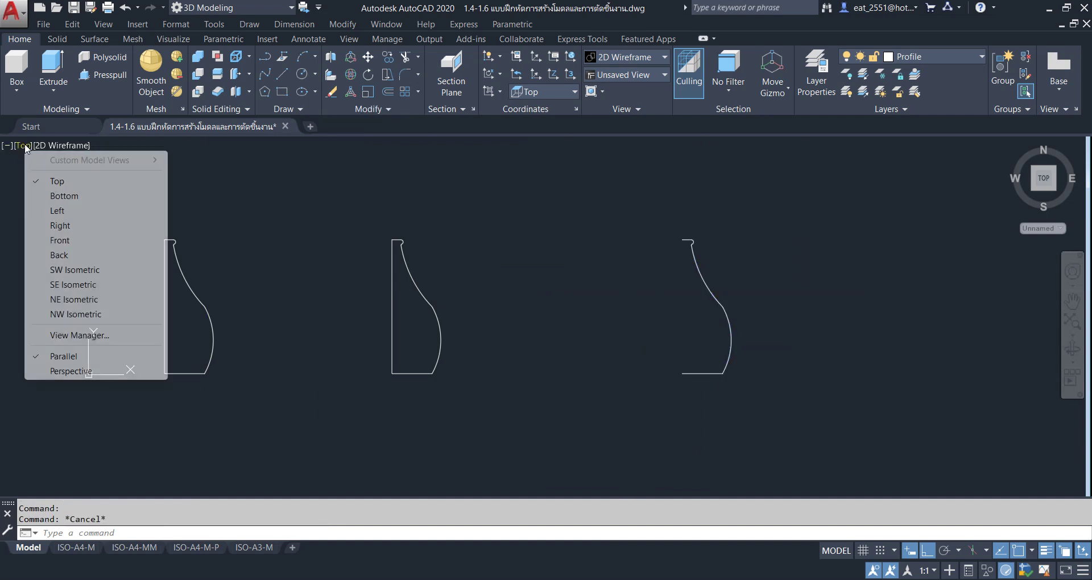
# Change the view from Top to SW Isometric to see all three profiles.
pyautogui.click(74, 270)
pyautogui.scroll(2, 482, 320)
pyautogui.scroll(2, 487, 322)
pyautogui.scroll(-1, 490, 321)
pyautogui.scroll(-1, 523, 312)
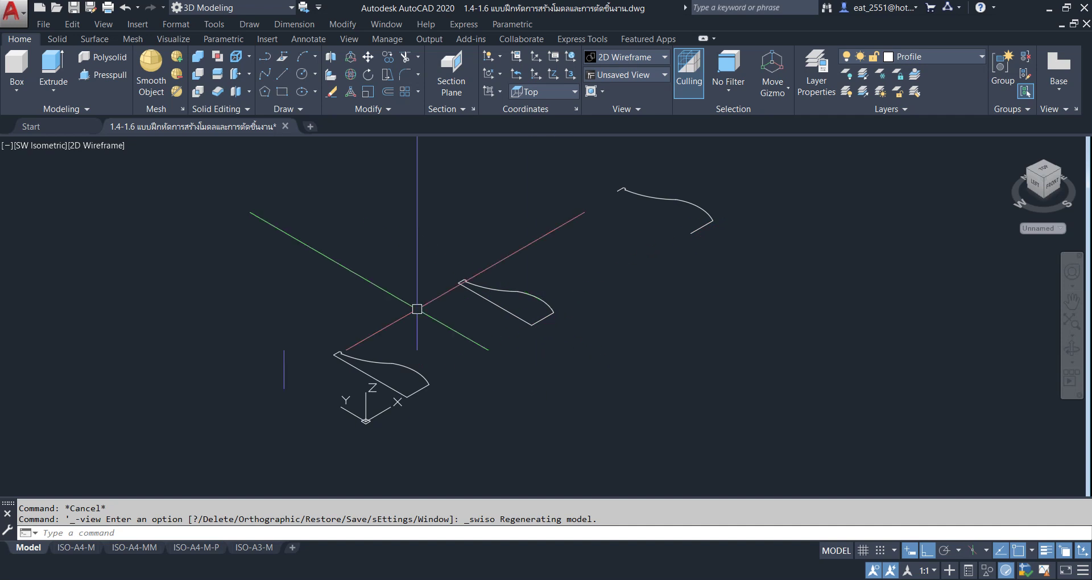
pyautogui.click(55, 95)
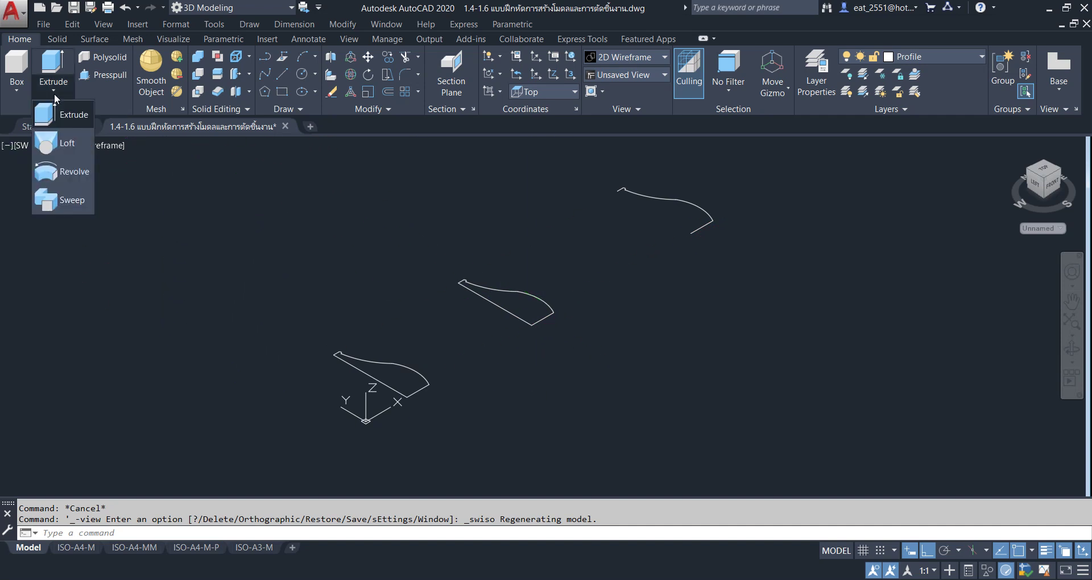
pyautogui.scroll(4, 384, 378)
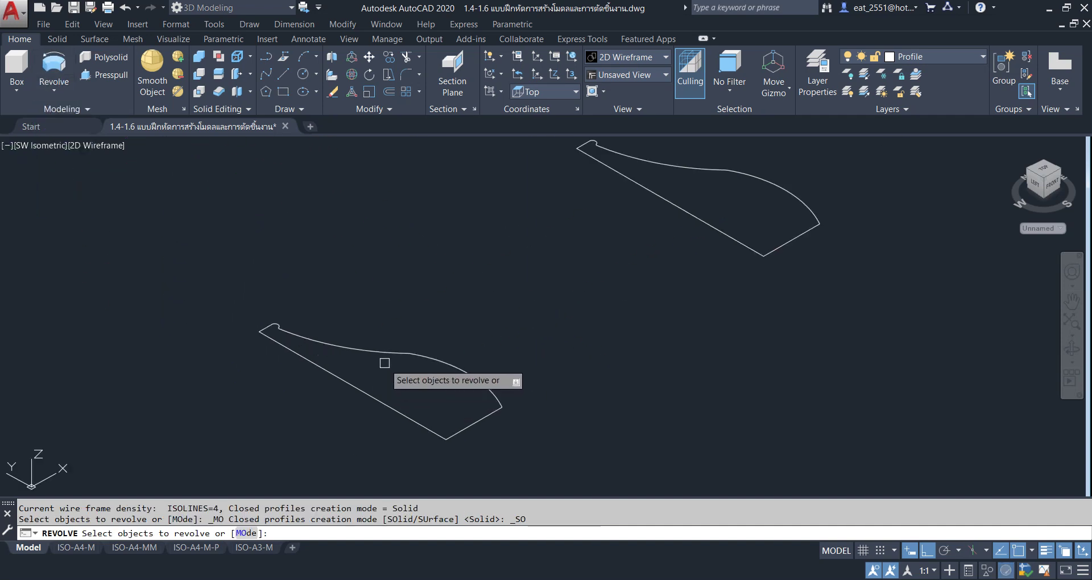
pyautogui.click(387, 353)
pyautogui.rightClick(477, 262)
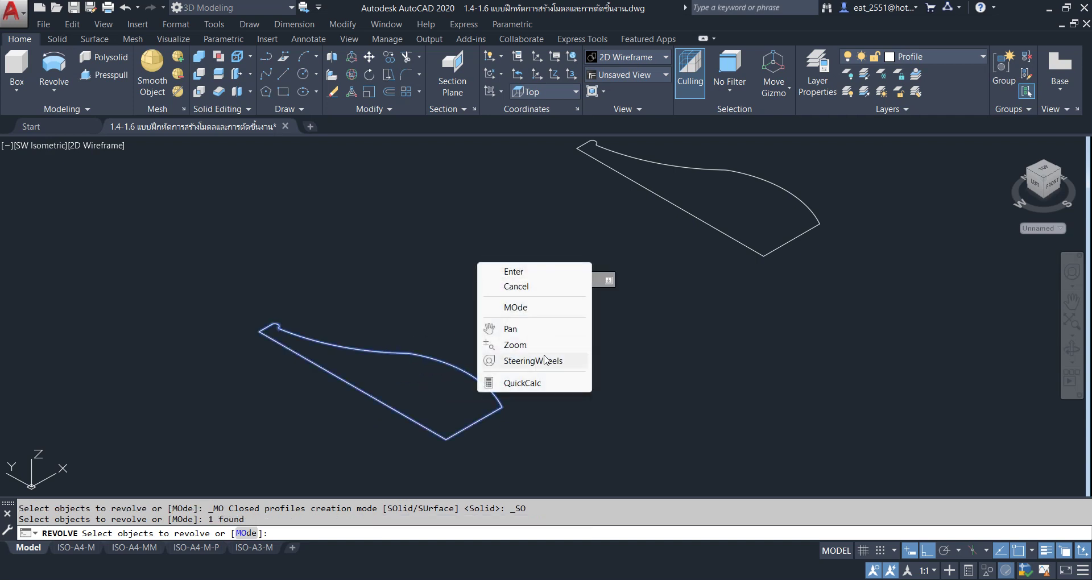
pyautogui.click(541, 272)
pyautogui.click(446, 439)
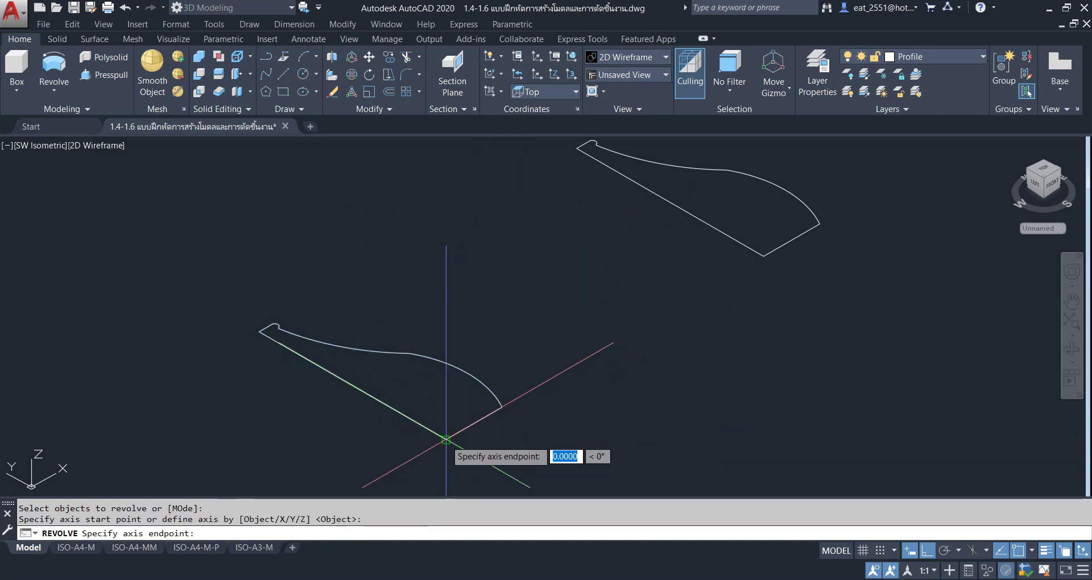
pyautogui.click(261, 330)
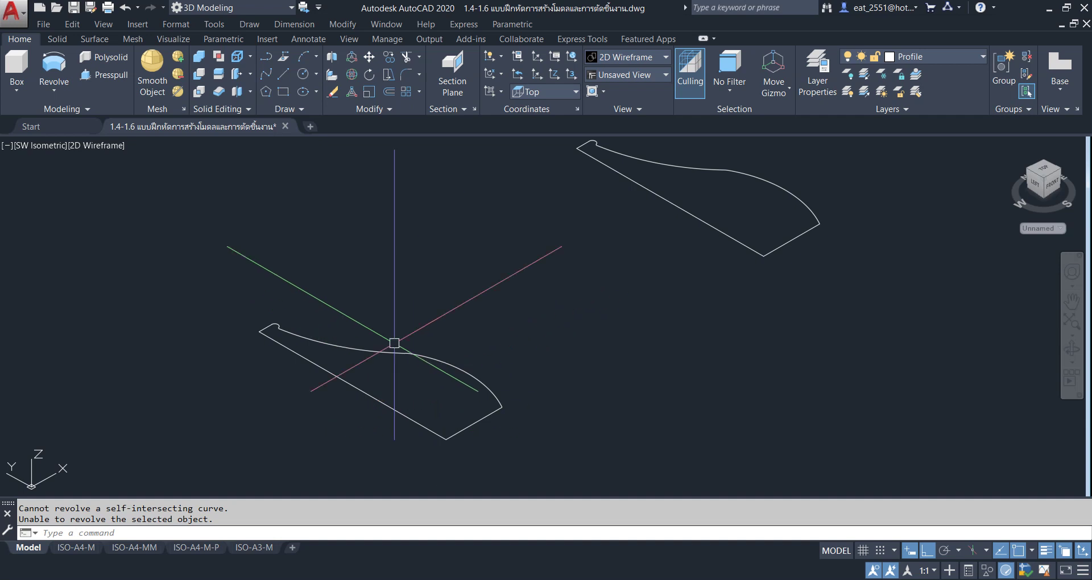
# Revolve the middle profile 360° about its vertical edge and shade it in Conceptual style.
pyautogui.scroll(-3, 495, 361)
pyautogui.moveTo(495, 361); pyautogui.dragTo(532, 348, button='middle')
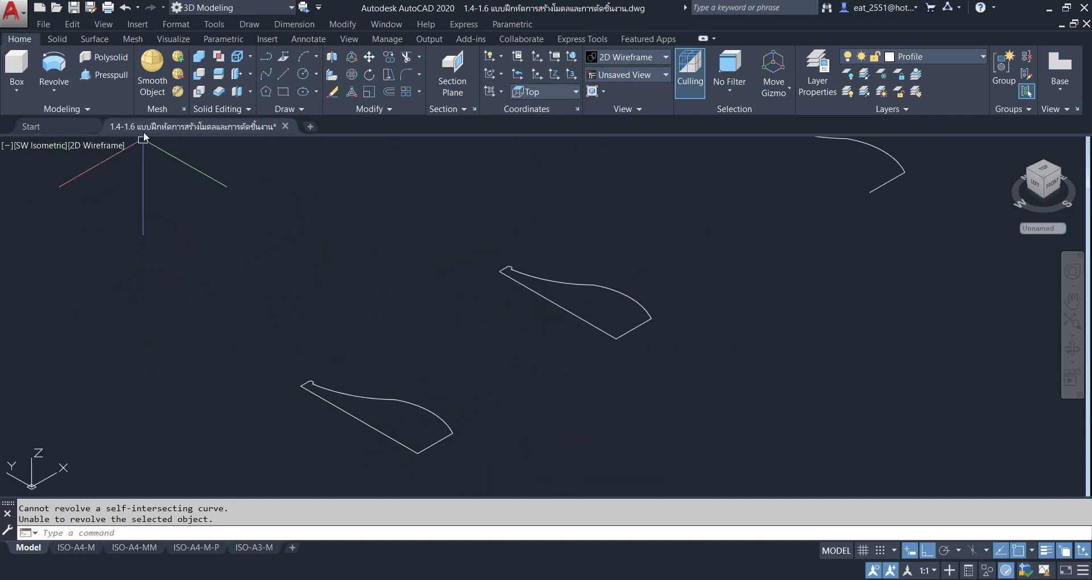
pyautogui.click(61, 73)
pyautogui.click(574, 283)
pyautogui.rightClick(706, 226)
pyautogui.click(745, 230)
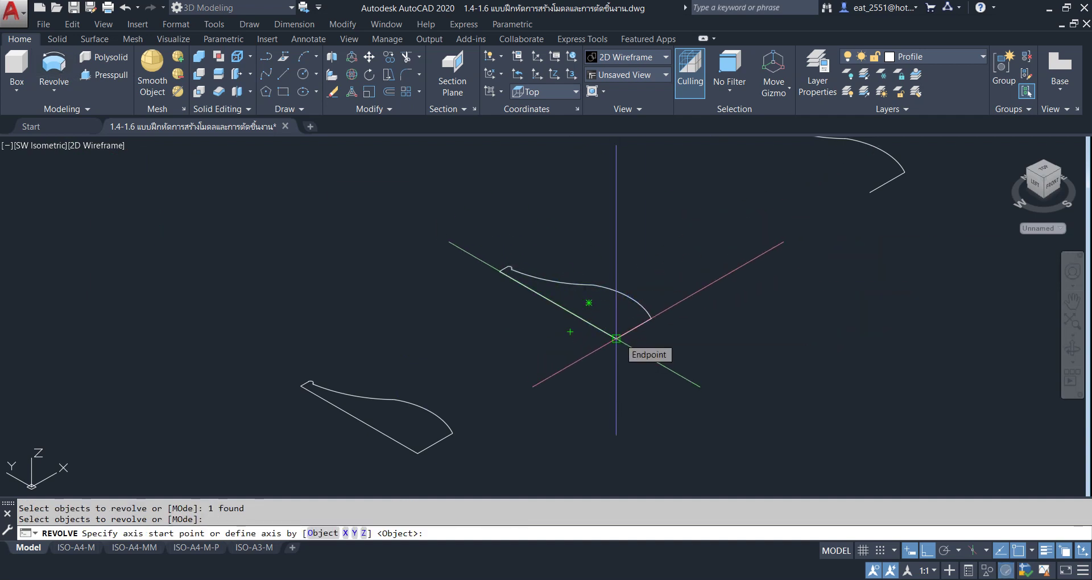
pyautogui.click(616, 338)
pyautogui.click(502, 271)
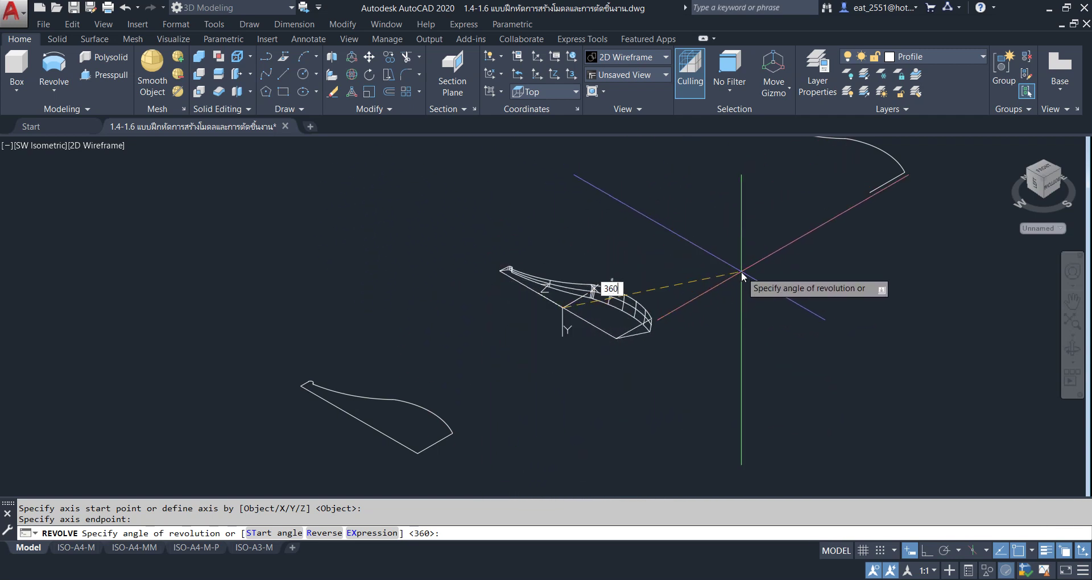
pyautogui.press('Return')
pyautogui.click(105, 146)
pyautogui.click(153, 195)
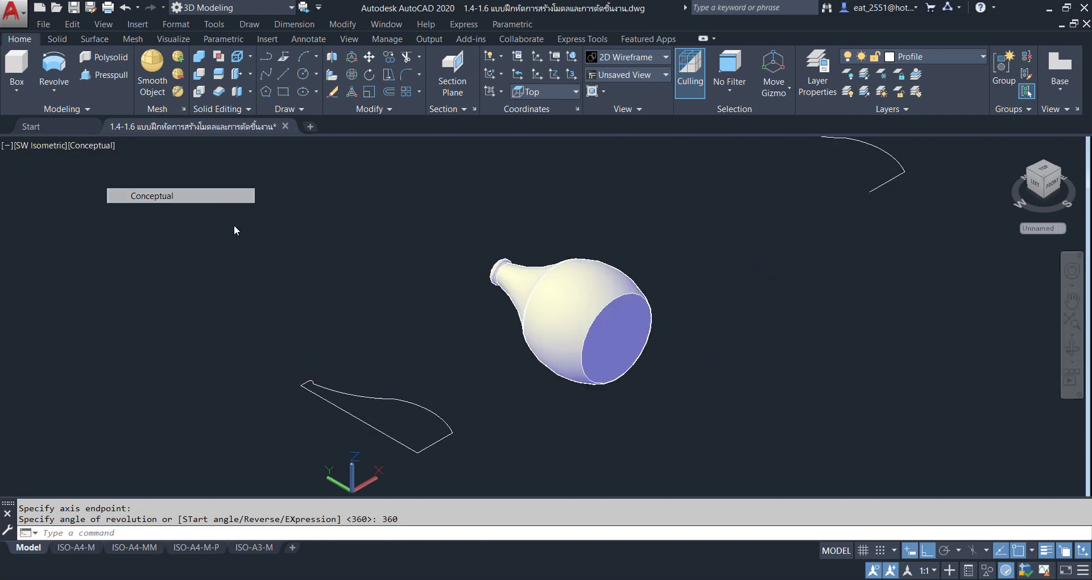
pyautogui.click(378, 427)
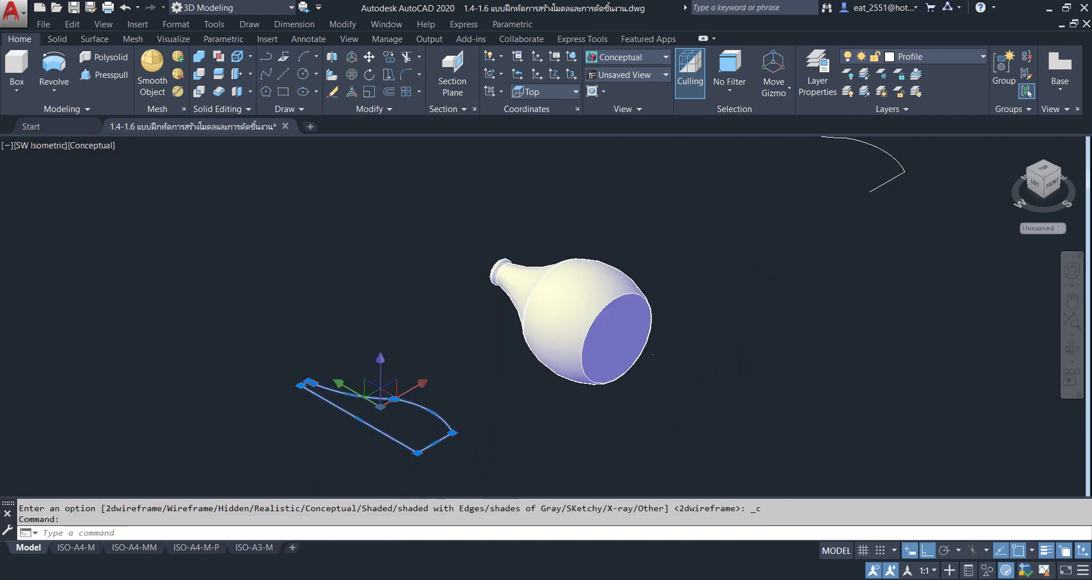
pyautogui.scroll(3, 459, 439)
pyautogui.scroll(-4, 465, 441)
pyautogui.press('Escape')
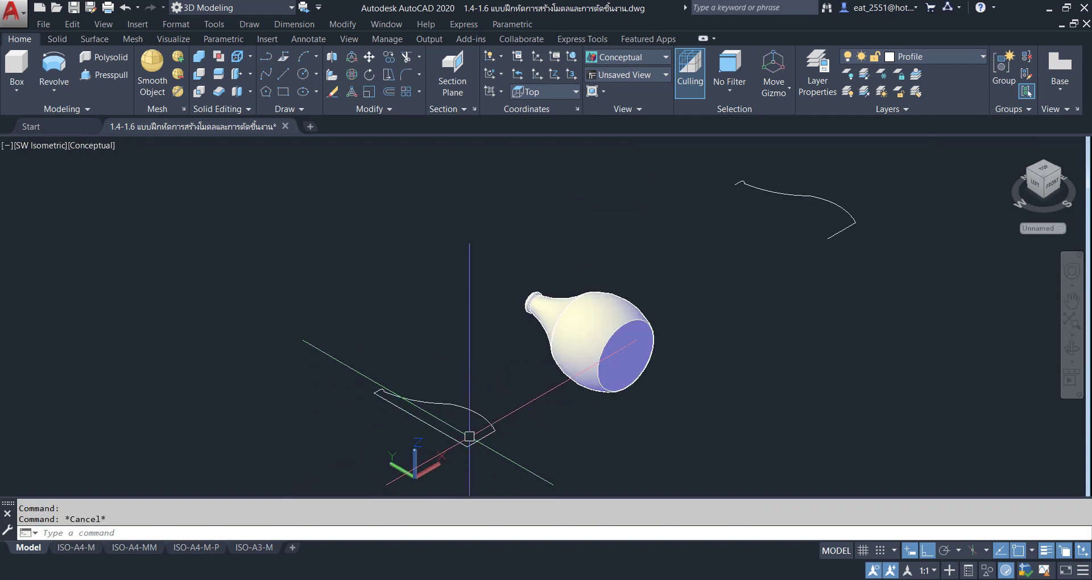
pyautogui.scroll(3, 426, 396)
pyautogui.moveTo(395, 397); pyautogui.dragTo(412, 389, button='middle')
pyautogui.scroll(-3, 483, 375)
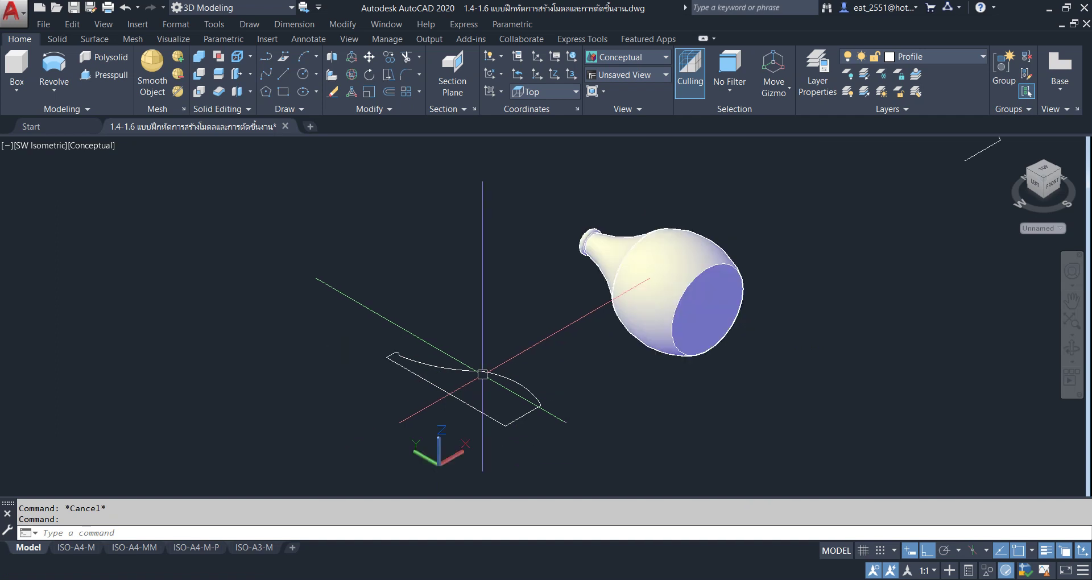
pyautogui.scroll(4, 482, 374)
pyautogui.click(487, 305)
pyautogui.press('Escape')
pyautogui.scroll(-4, 465, 297)
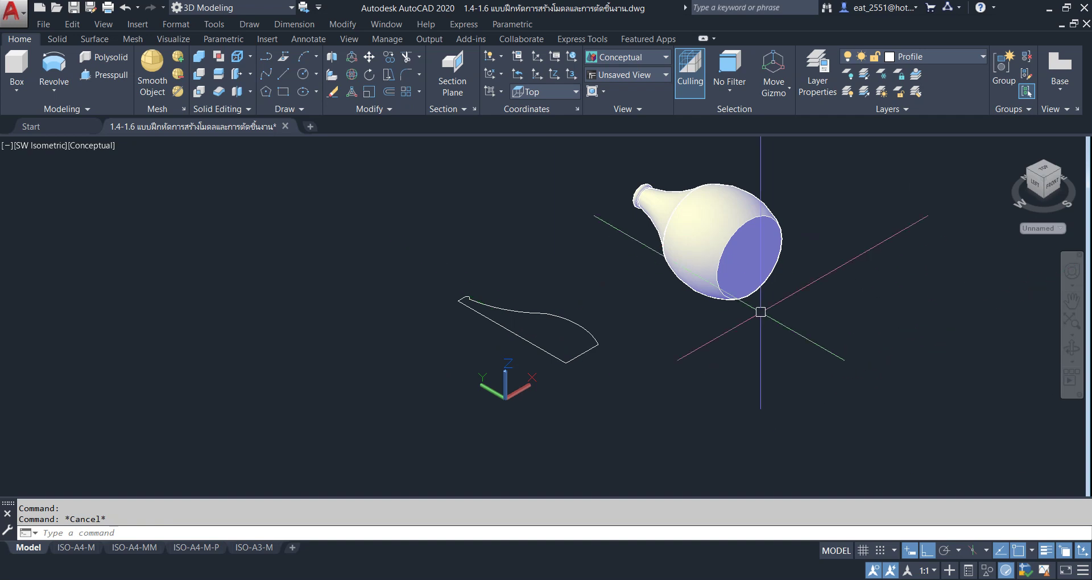
pyautogui.scroll(3, 717, 191)
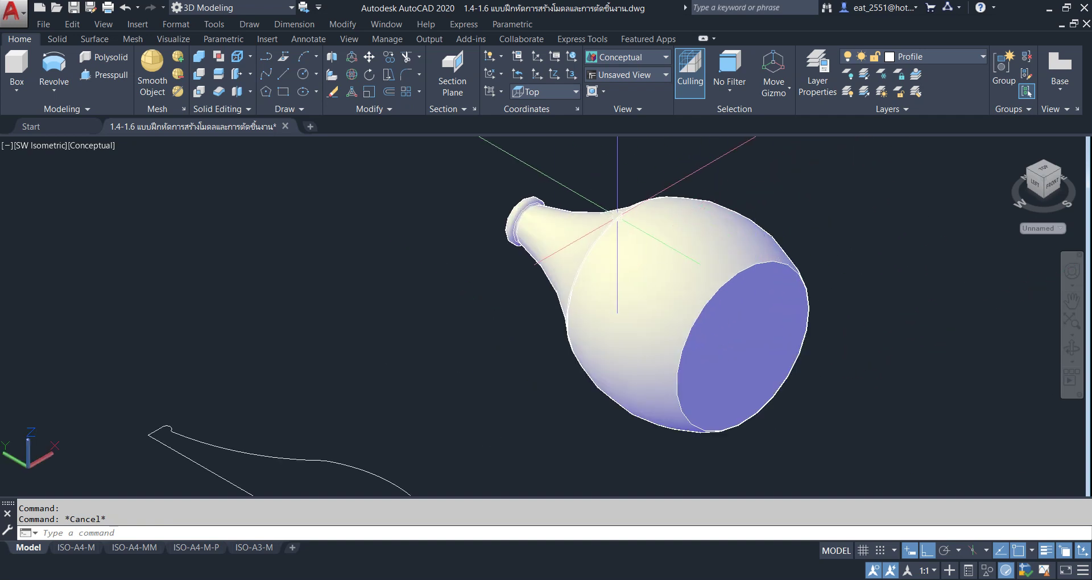
pyautogui.scroll(-5, 681, 294)
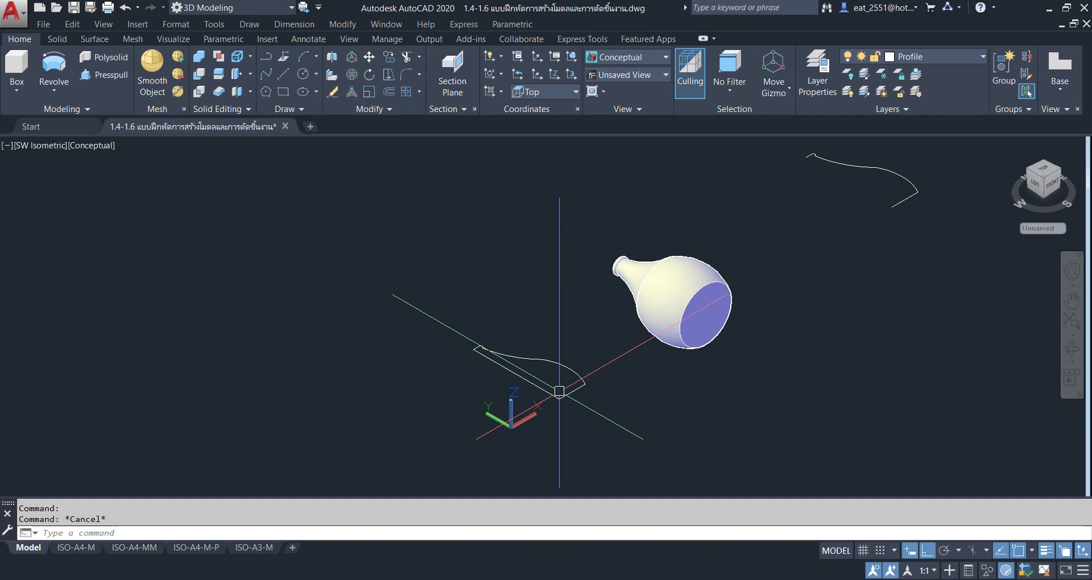
pyautogui.scroll(3, 561, 390)
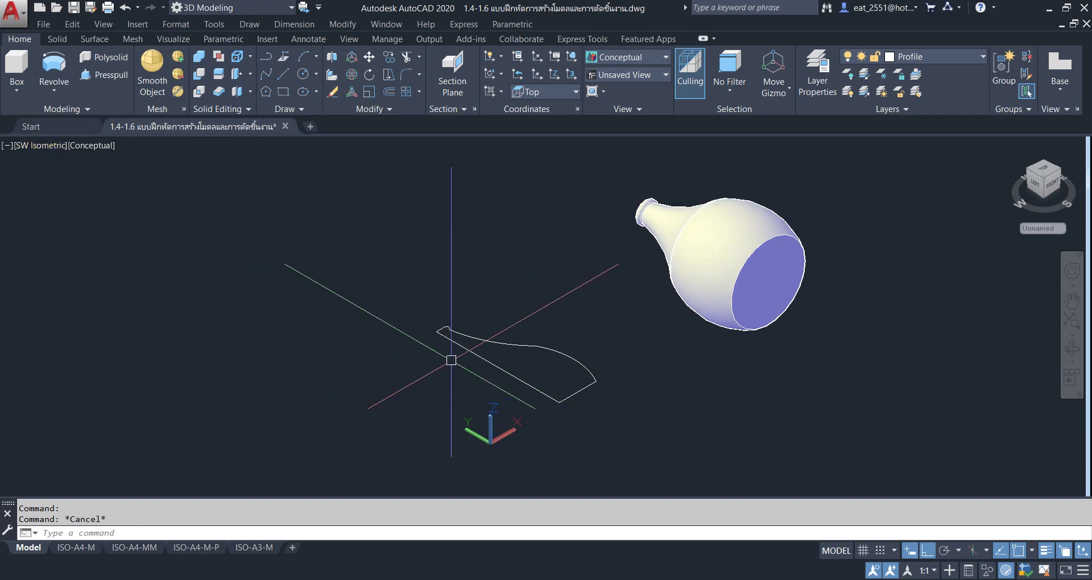
pyautogui.click(49, 145)
# View the drawing from Top in 2D Wireframe and make Text the current layer.
pyautogui.click(63, 240)
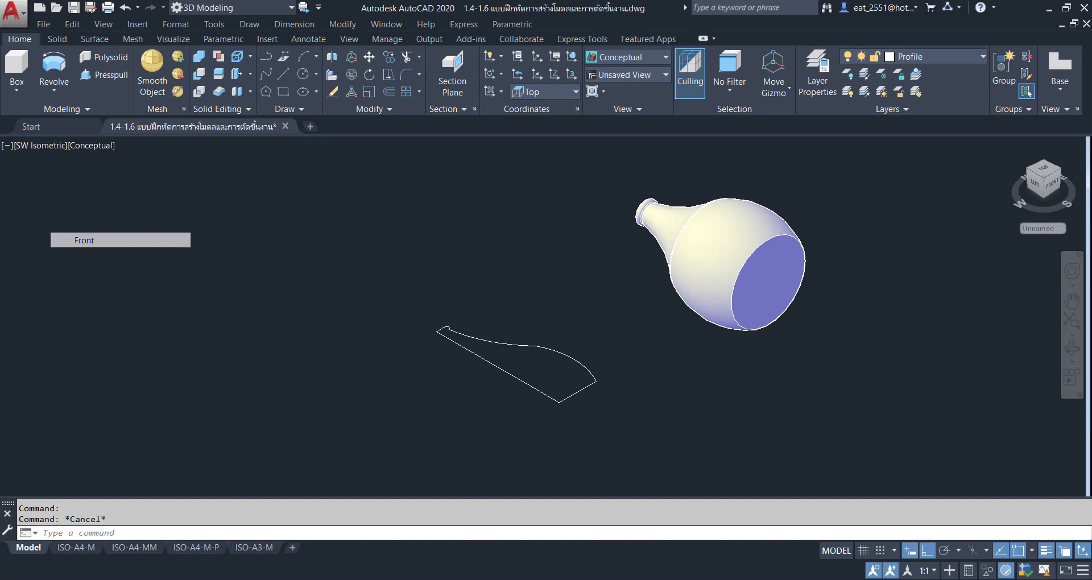
pyautogui.click(25, 146)
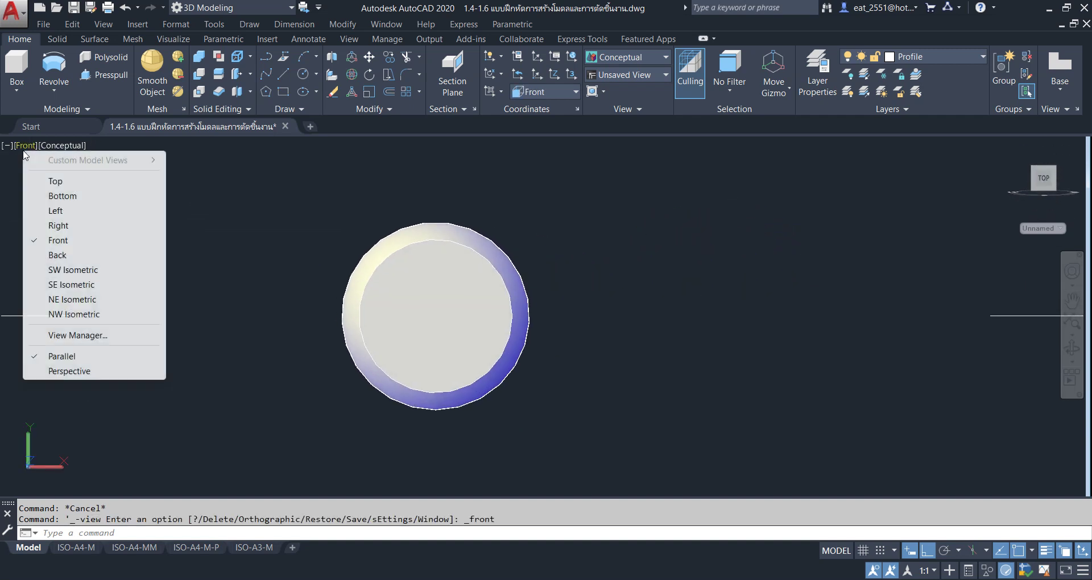
pyautogui.click(51, 181)
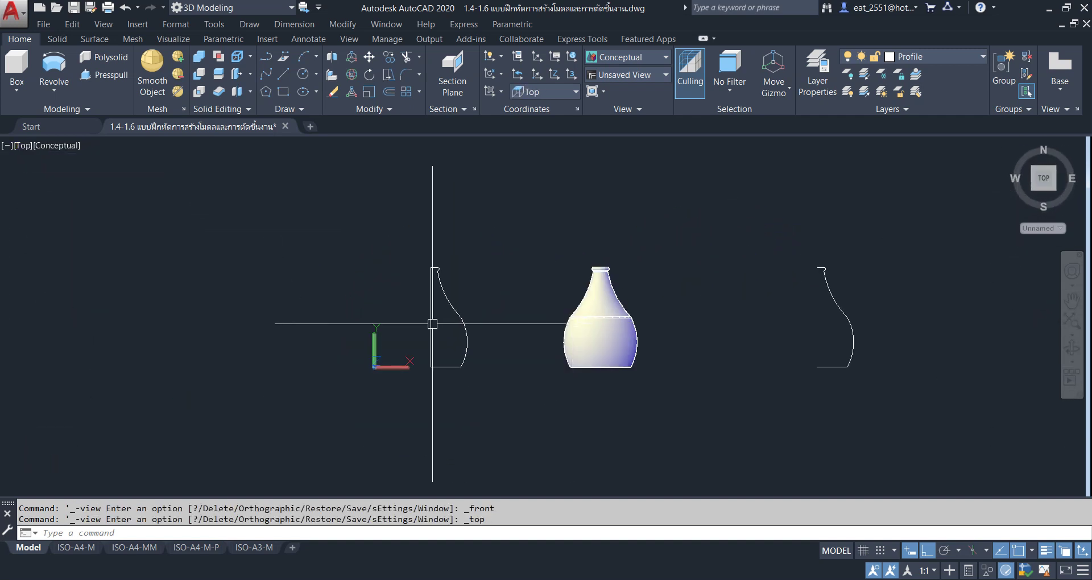
pyautogui.click(53, 146)
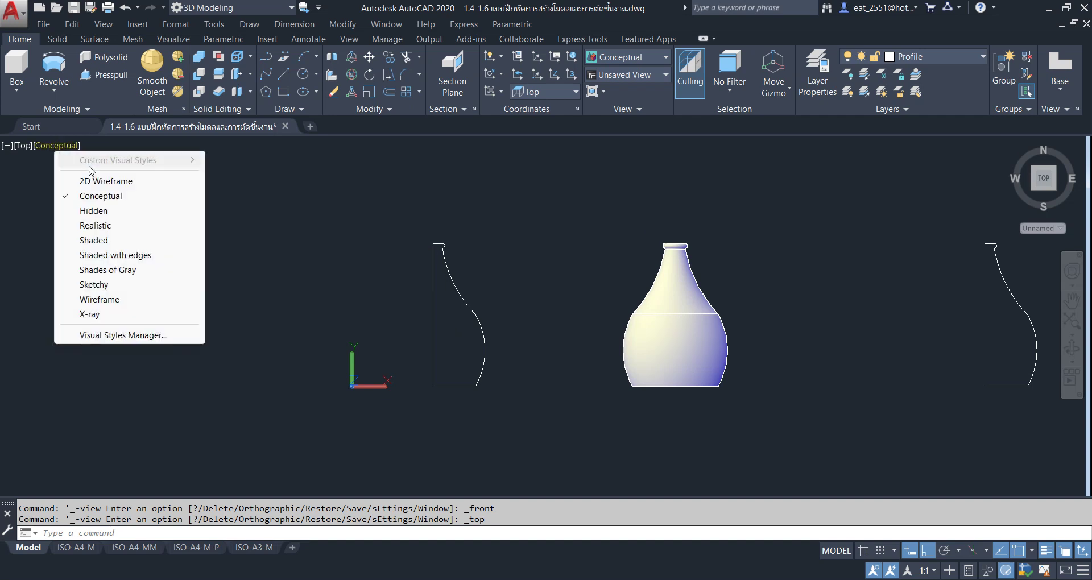
pyautogui.click(94, 178)
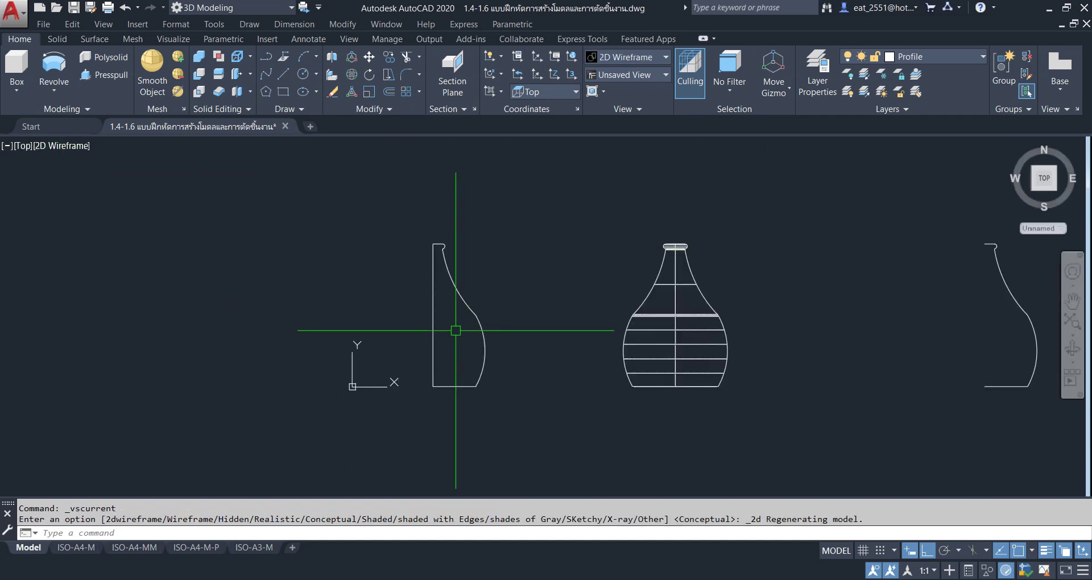
pyautogui.click(953, 59)
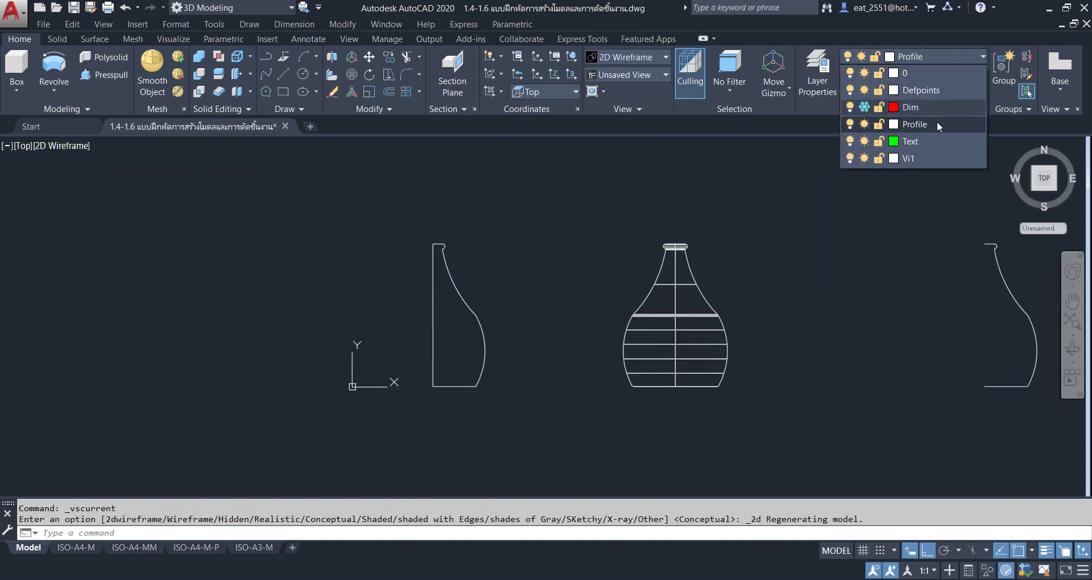
pyautogui.click(933, 141)
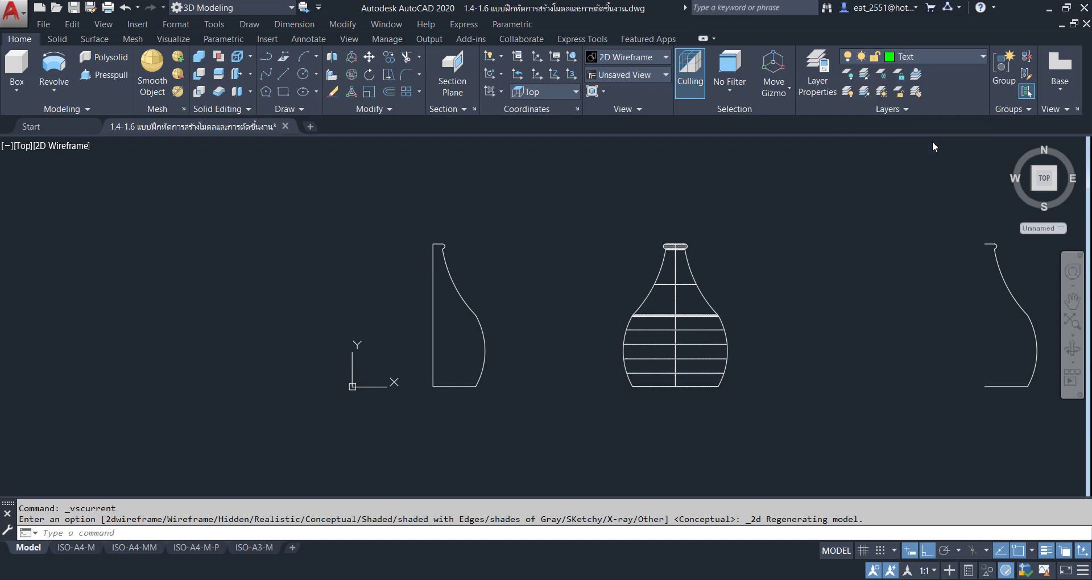
pyautogui.click(283, 110)
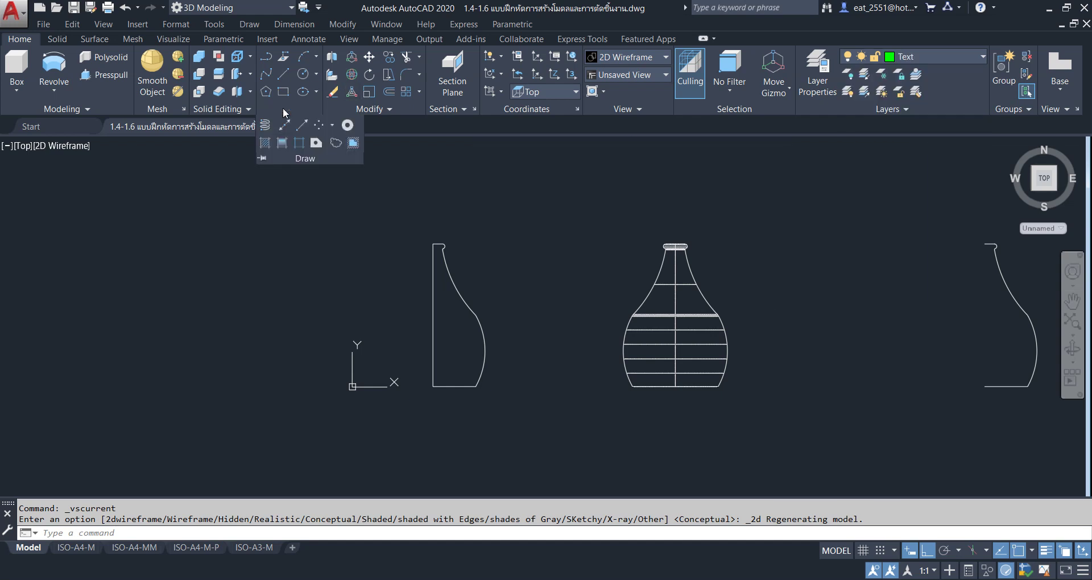
# Create a closed boundary polyline by picking a point inside the left vase profile.
pyautogui.click(299, 143)
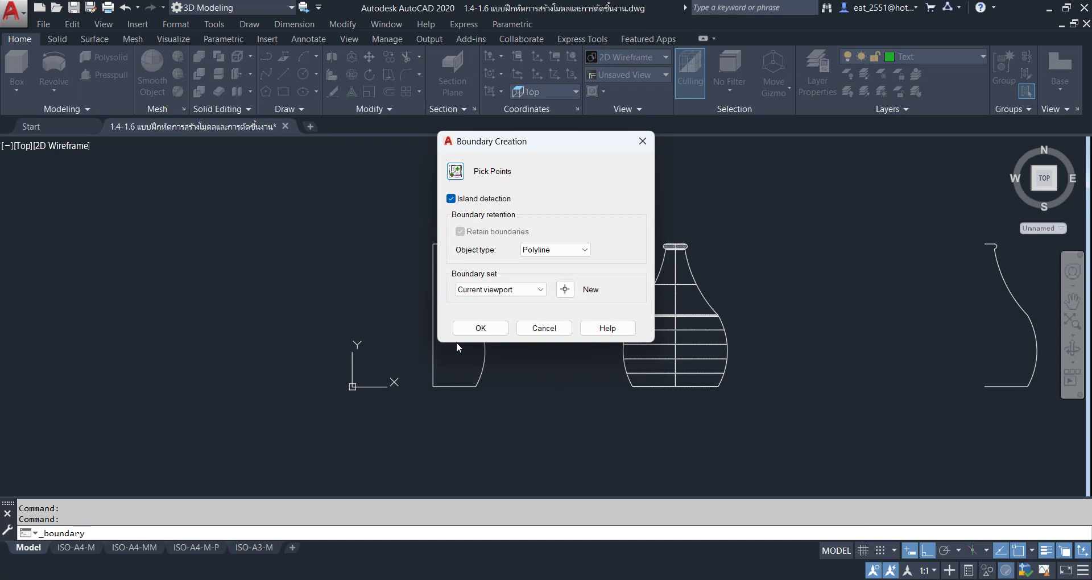
pyautogui.click(480, 329)
pyautogui.click(454, 332)
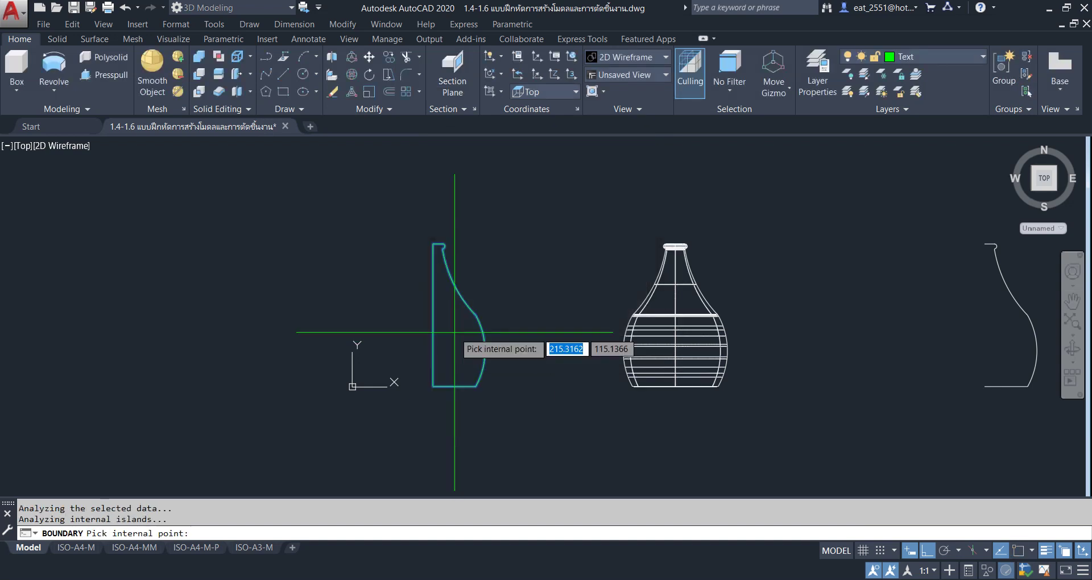
pyautogui.press('Return')
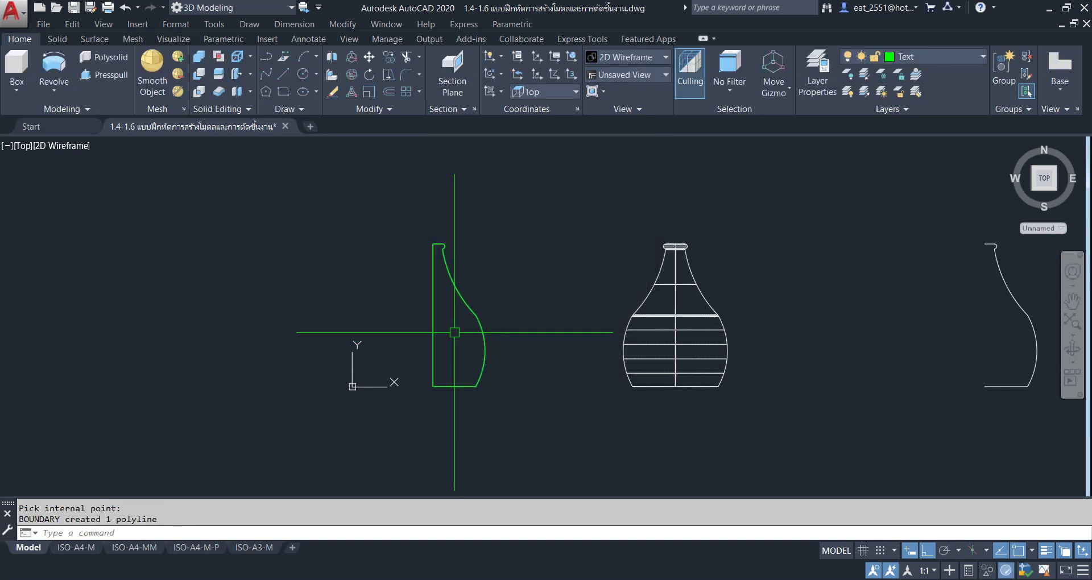
pyautogui.moveTo(455, 287)
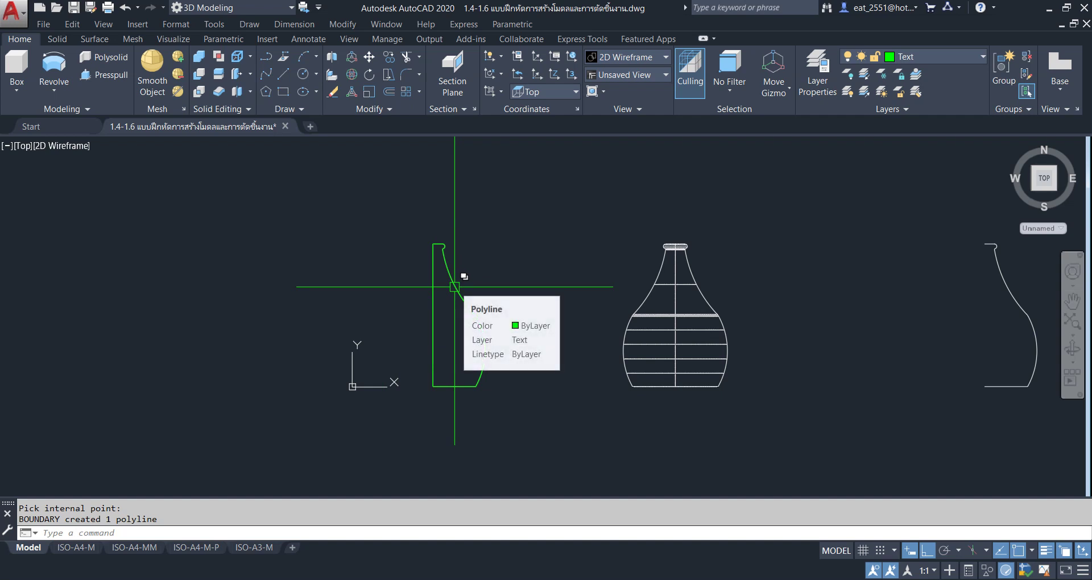
pyautogui.click(23, 147)
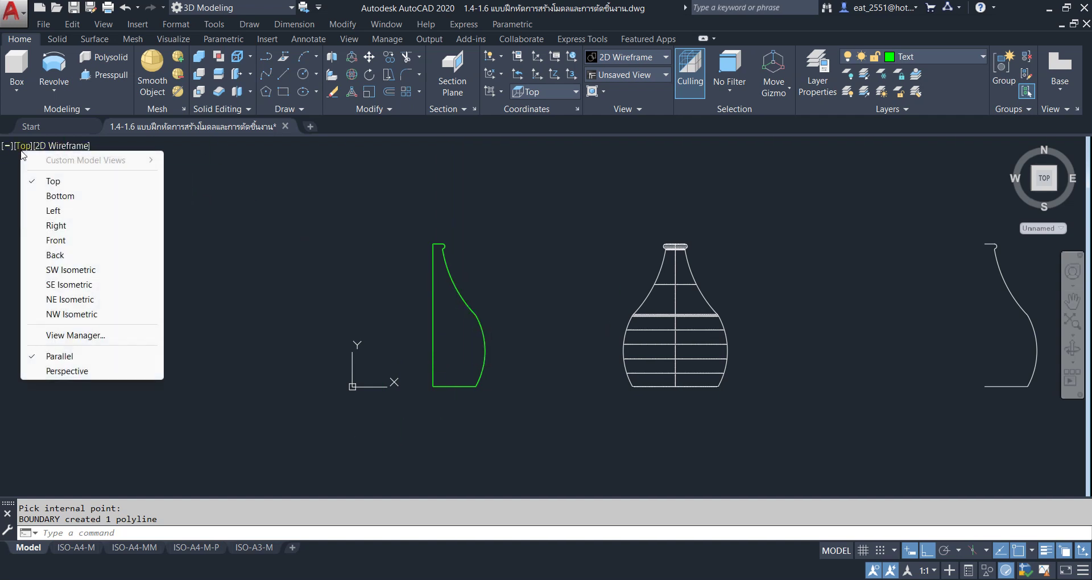
# Switch to SW Isometric and select the green boundary polyline among overlapping objects.
pyautogui.click(92, 269)
pyautogui.scroll(5, 375, 455)
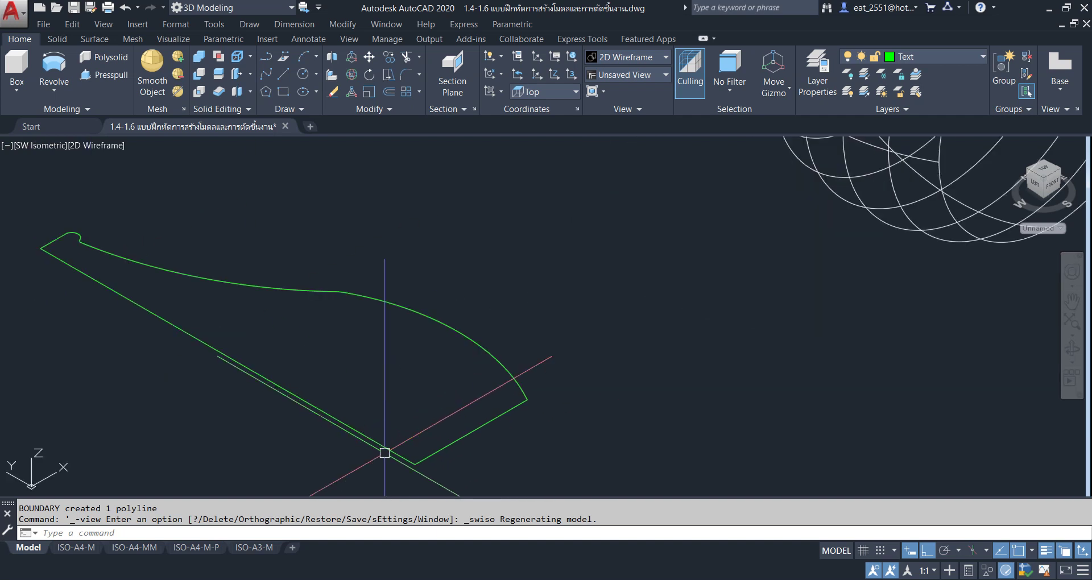
pyautogui.scroll(-2, 432, 371)
pyautogui.click(511, 378)
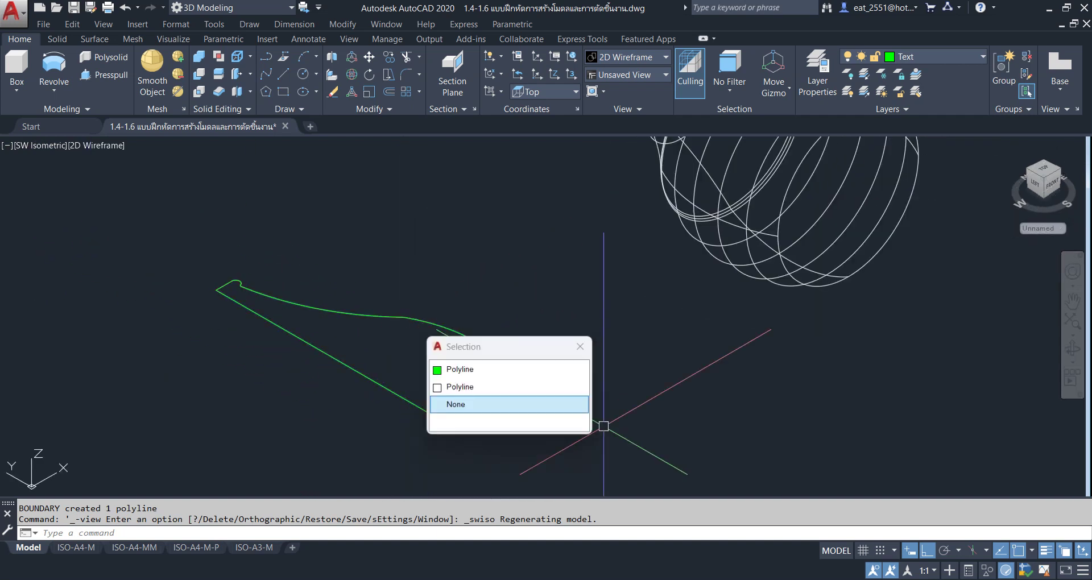
pyautogui.click(473, 371)
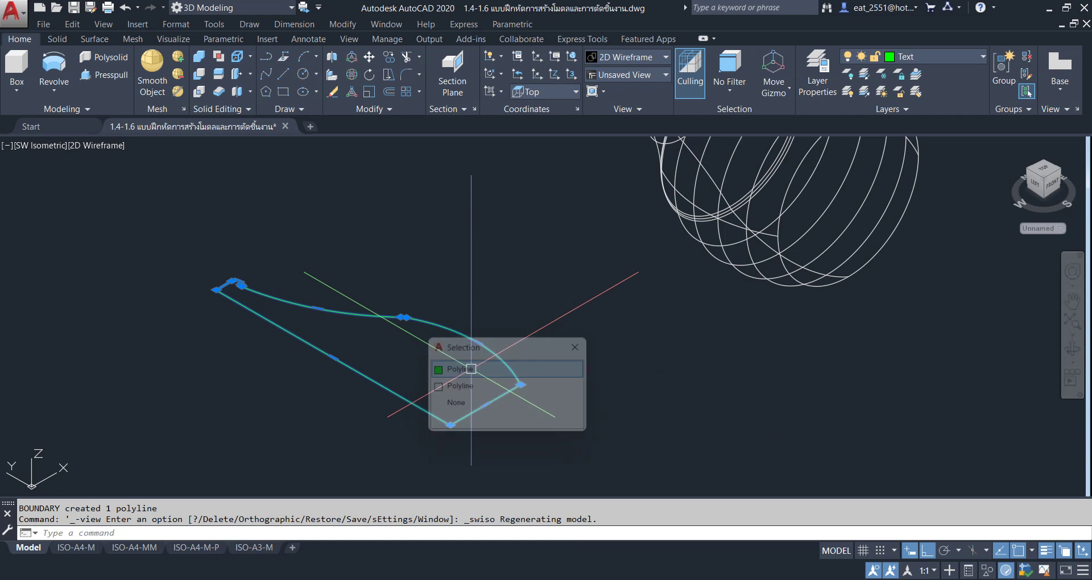
# Revolve the green boundary 360° about its vertical edge, then recentre on the white profile.
pyautogui.click(55, 71)
pyautogui.click(450, 424)
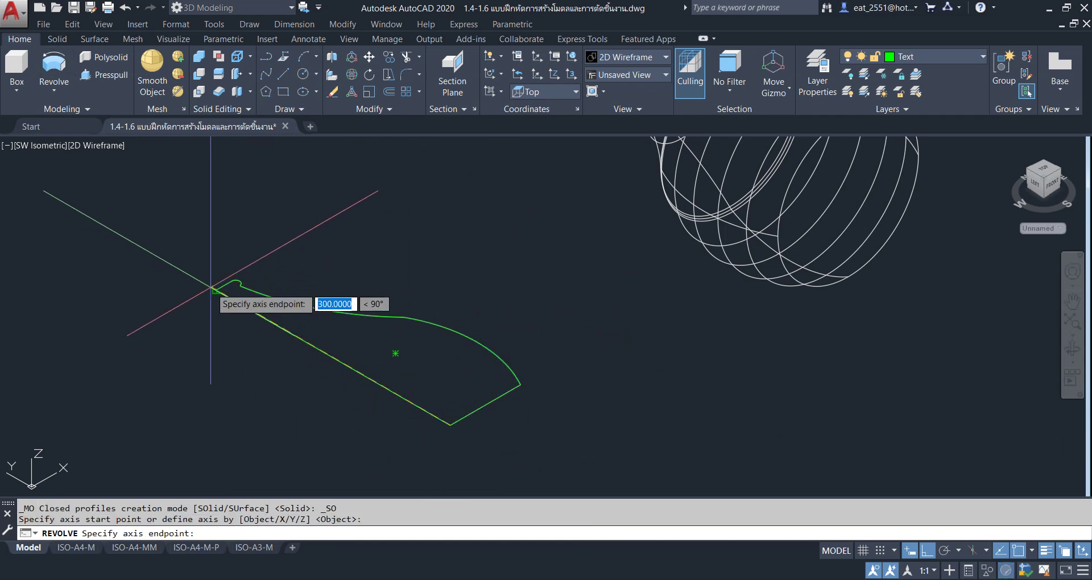
pyautogui.click(211, 288)
pyautogui.write('360')
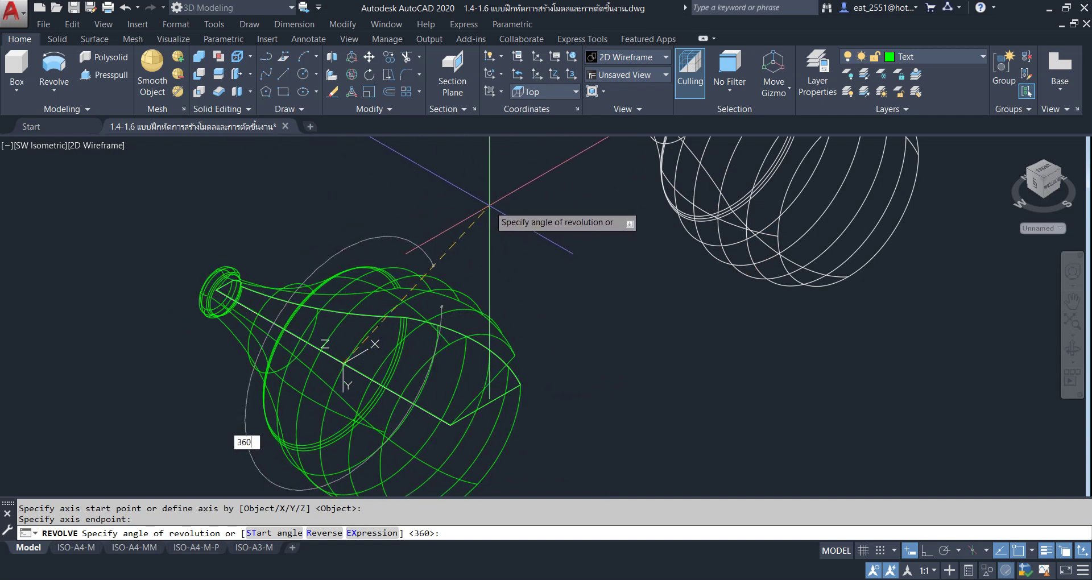
pyautogui.press('Return')
pyautogui.scroll(-3, 489, 205)
pyautogui.scroll(-2, 741, 299)
pyautogui.scroll(5, 578, 251)
pyautogui.moveTo(386, 388); pyautogui.dragTo(461, 334, button='middle')
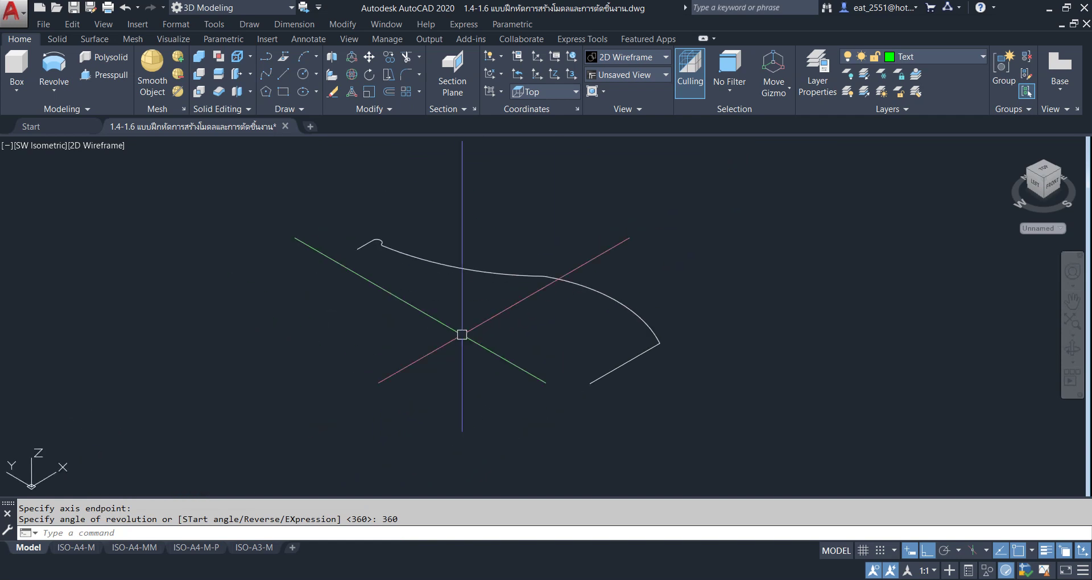
pyautogui.click(54, 68)
# Revolve the white open profile 180° about its vertical edge into a half vase.
pyautogui.click(545, 276)
pyautogui.rightClick(679, 221)
pyautogui.click(700, 229)
pyautogui.click(590, 383)
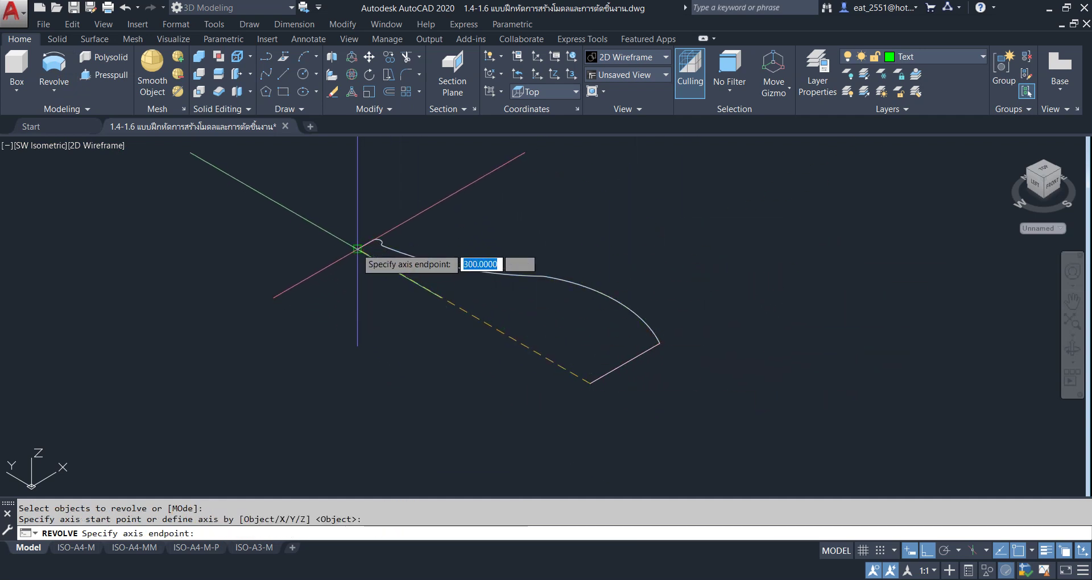
pyautogui.click(357, 249)
pyautogui.keyDown('shift'); pyautogui.moveTo(357, 248); pyautogui.dragTo(620, 439, button='middle'); pyautogui.keyUp('shift')
pyautogui.write('18')
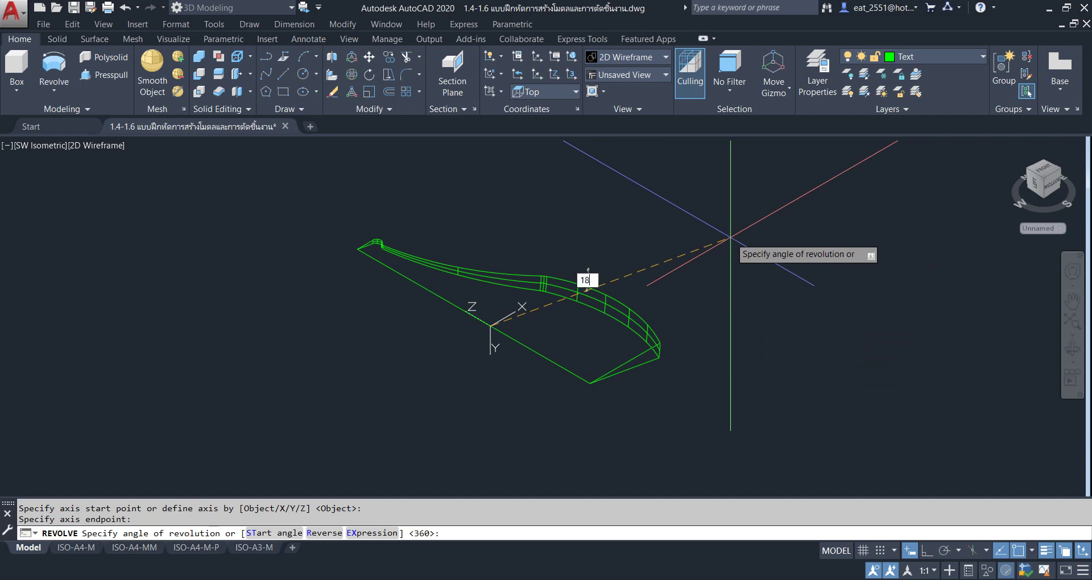
pyautogui.write('0')
pyautogui.press('Return')
pyautogui.moveTo(731, 237)
pyautogui.keyDown('shift'); pyautogui.mouseDown(button='middle')
pyautogui.moveTo(458, 358)
pyautogui.moveTo(456, 339)
pyautogui.mouseUp(button='middle'); pyautogui.keyUp('shift')
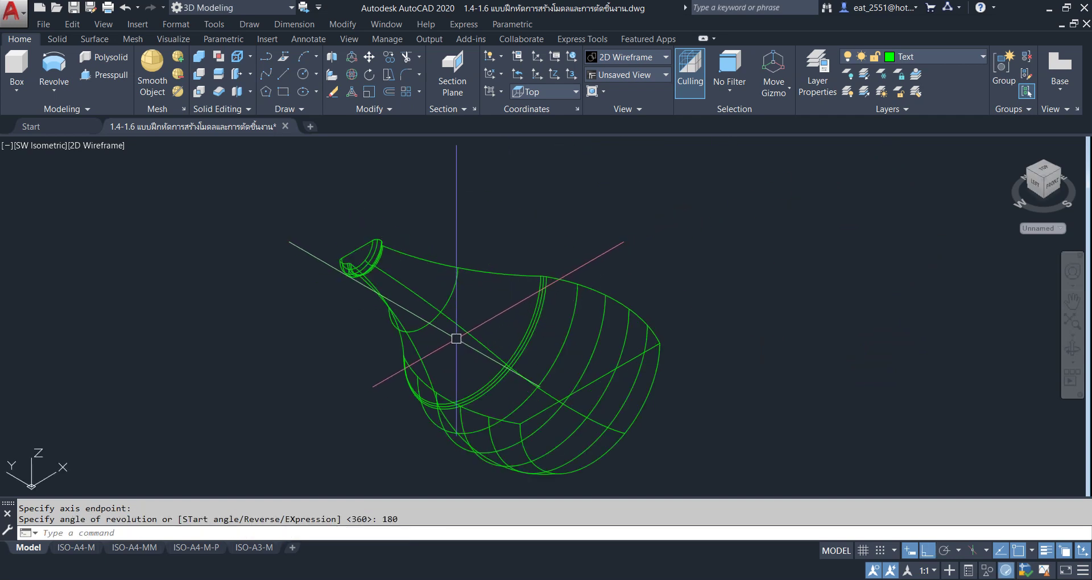
pyautogui.click(108, 150)
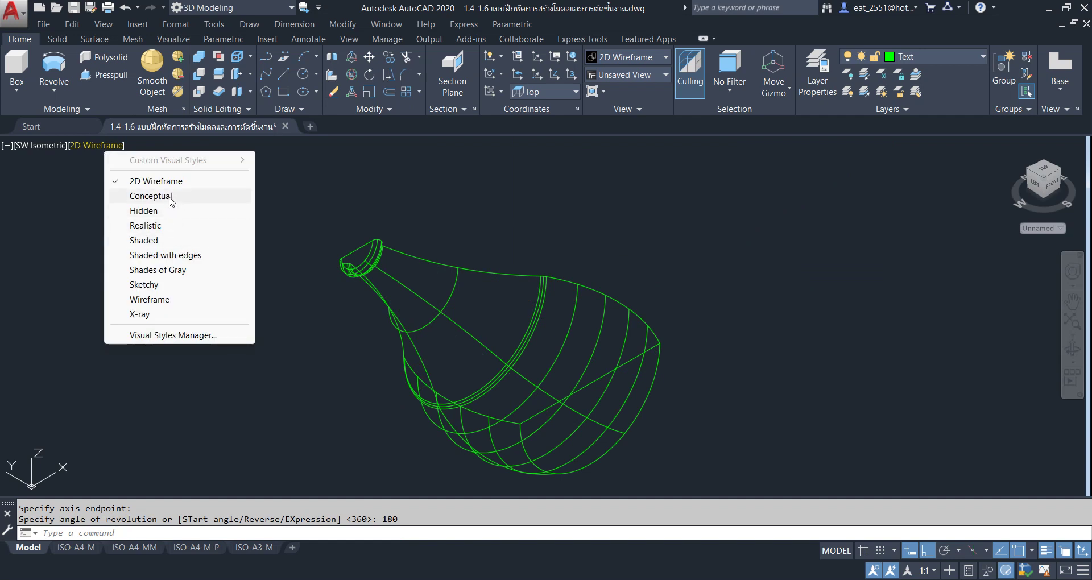
# Apply the Realistic visual style and inspect the shaded green half vase.
pyautogui.click(153, 226)
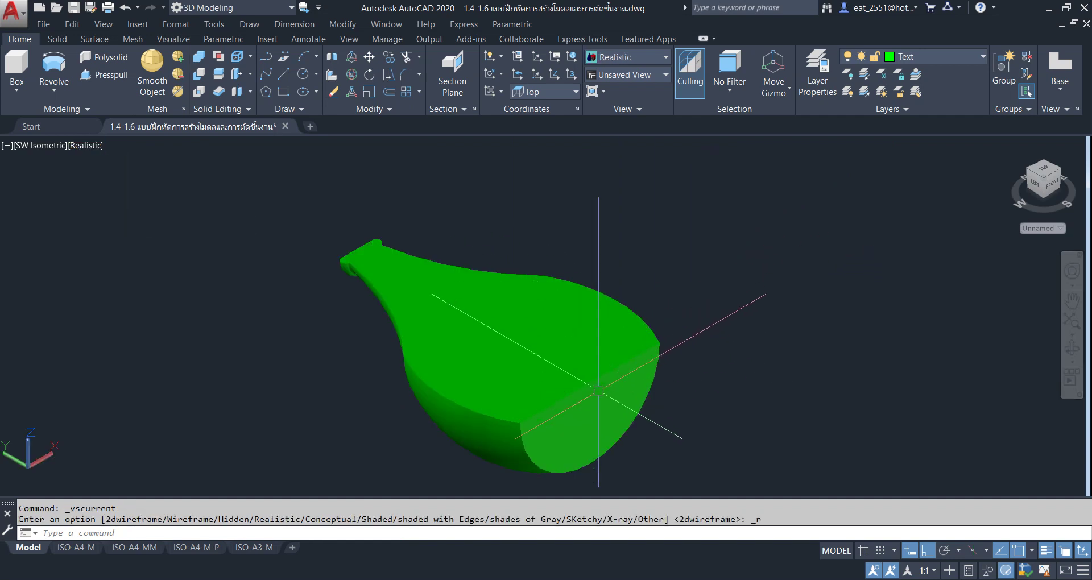
pyautogui.scroll(2, 598, 390)
pyautogui.scroll(2, 601, 379)
pyautogui.click(625, 369)
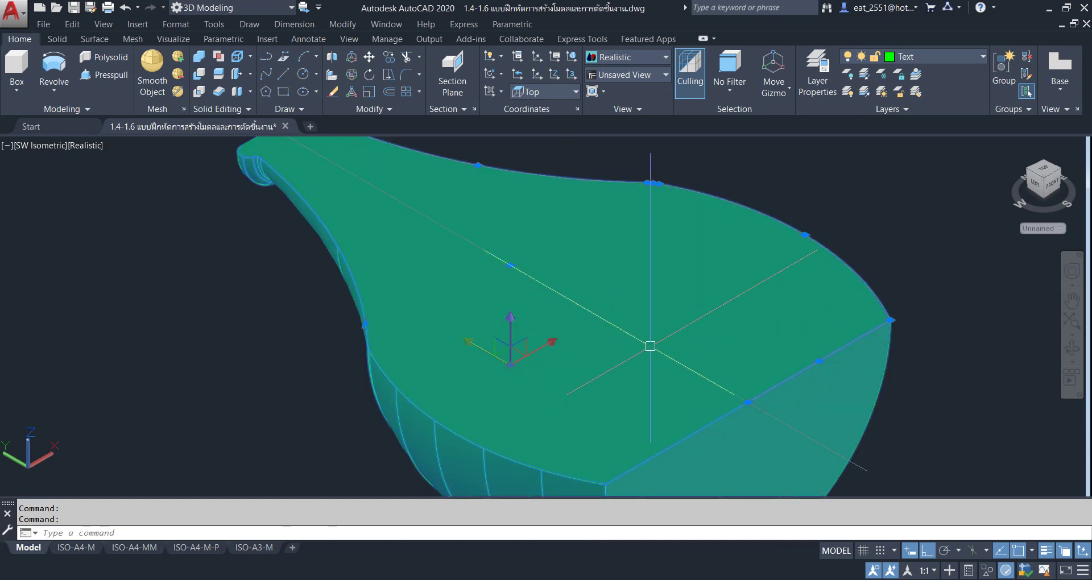
pyautogui.scroll(-4, 651, 346)
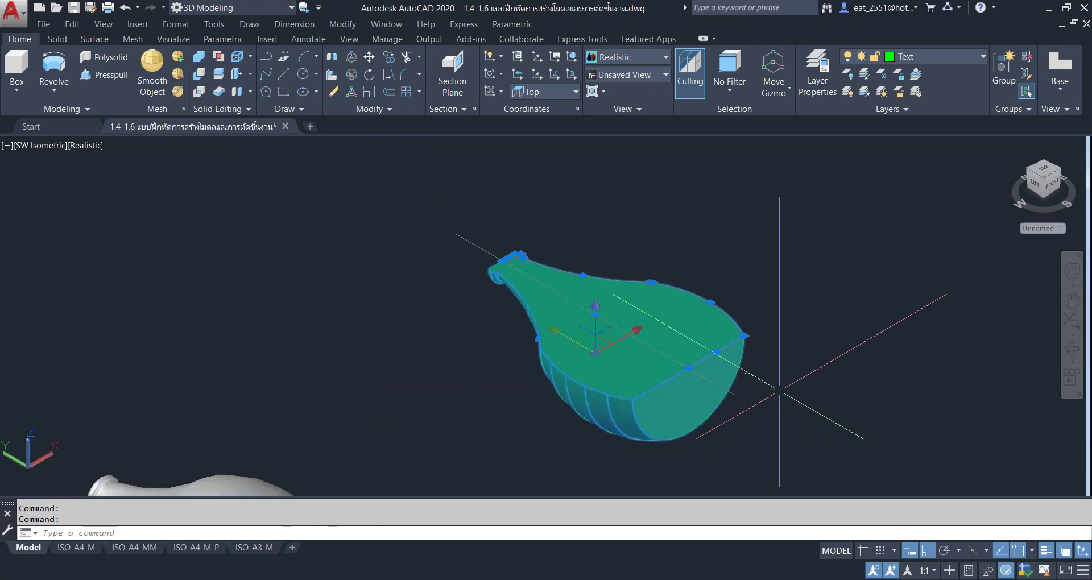
pyautogui.press('Escape')
pyautogui.scroll(2, 629, 319)
pyautogui.scroll(2, 674, 357)
pyautogui.click(674, 358)
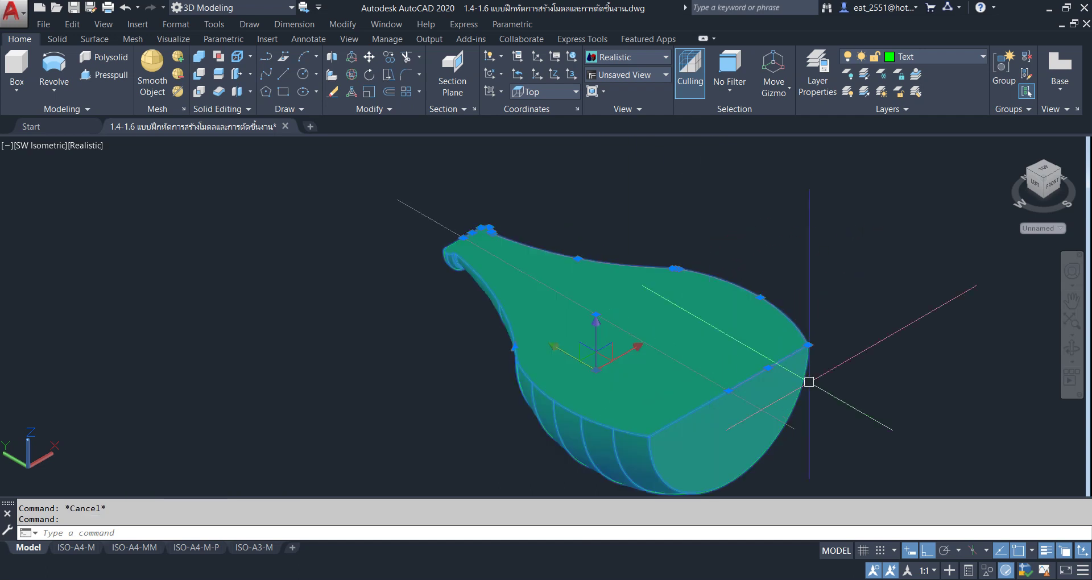
pyautogui.press('Escape')
pyautogui.moveTo(828, 382); pyautogui.dragTo(748, 361, button='middle')
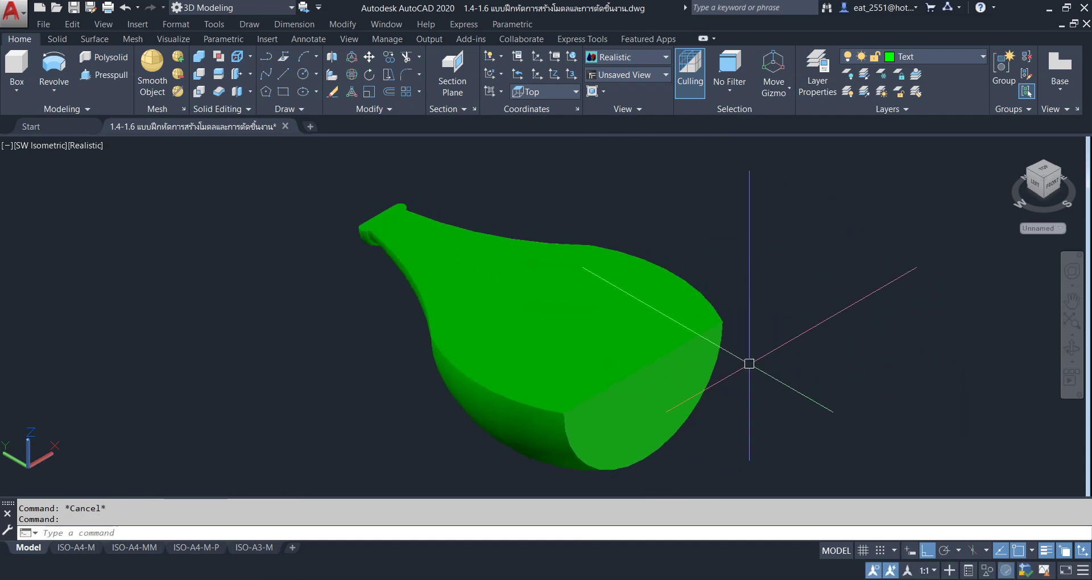
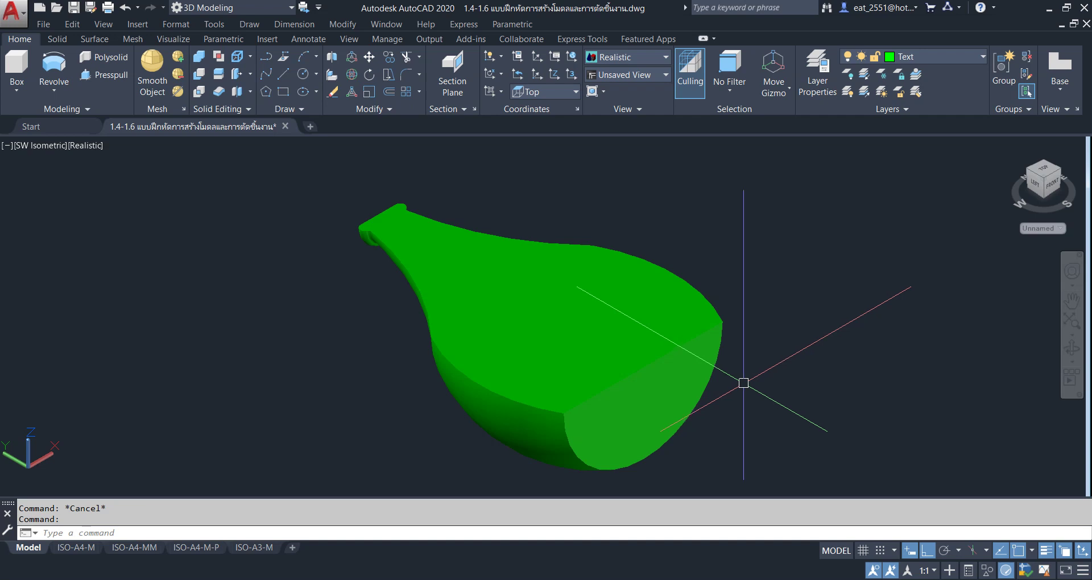
# Undo twice to return to the wireframe vase and select its profile curve.
pyautogui.hotkey('ctrl', 'z')
pyautogui.hotkey('ctrl', 'z')
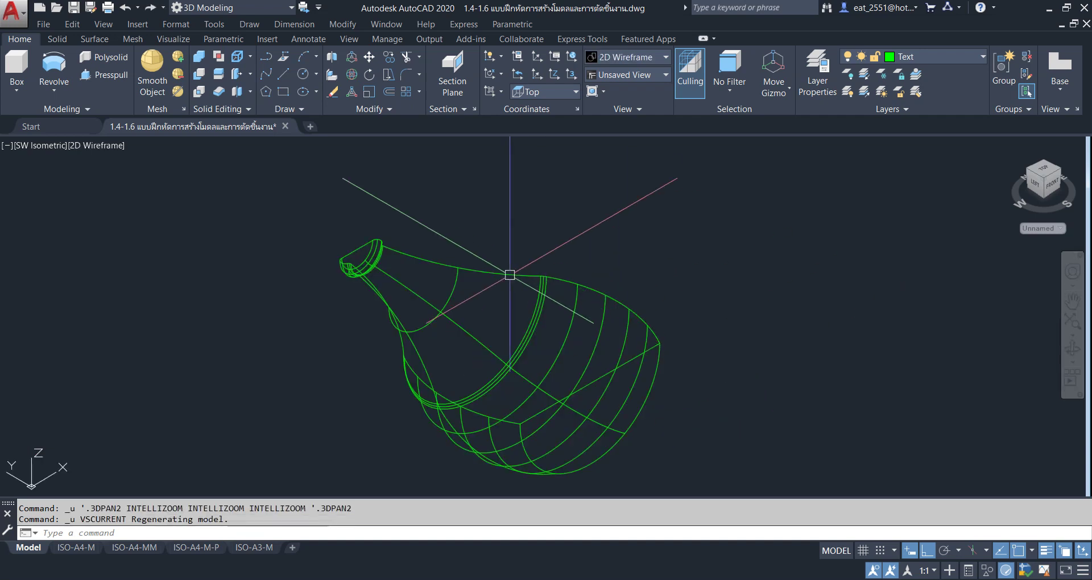
pyautogui.hotkey('ctrl', 'z')
pyautogui.scroll(-2, 653, 228)
pyautogui.click(733, 171)
pyautogui.click(403, 403)
# Copy the profile curve about 533 units along X and zoom to the copy.
pyautogui.click(392, 64)
pyautogui.click(610, 416)
pyautogui.moveTo(807, 313); pyautogui.dragTo(626, 407, button='middle')
pyautogui.click(693, 373)
pyautogui.press('Escape')
pyautogui.scroll(5, 519, 192)
pyautogui.scroll(3, 438, 231)
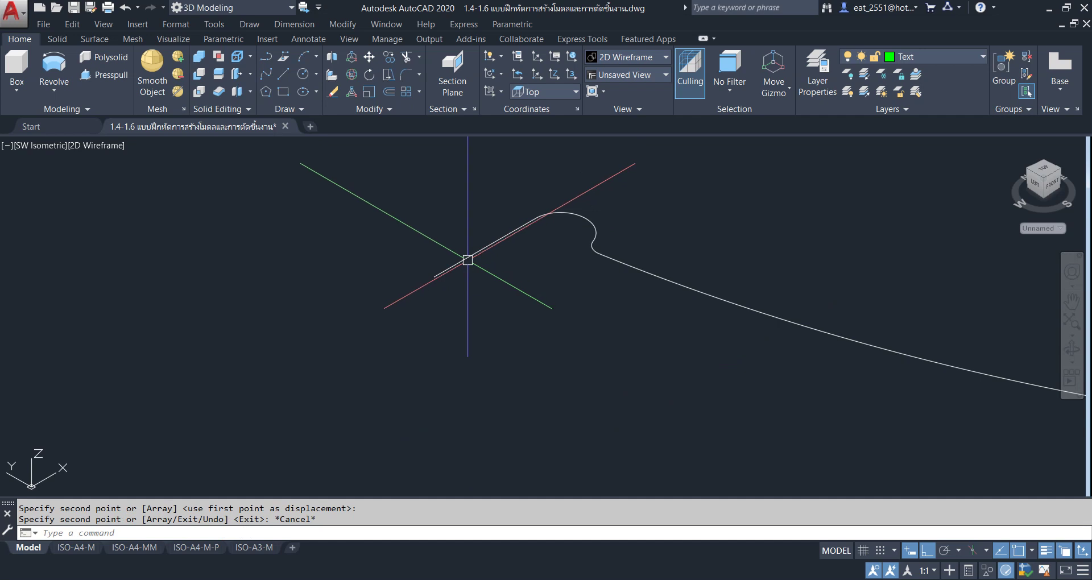
pyautogui.click(465, 259)
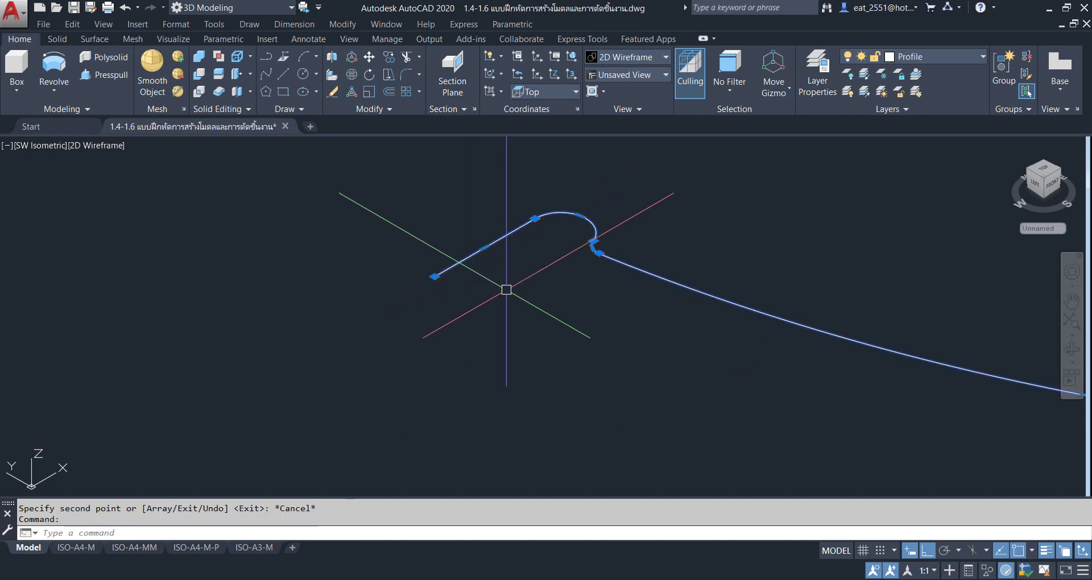
# Explode the copied profile polyline and delete its straight end segment.
pyautogui.press('Escape')
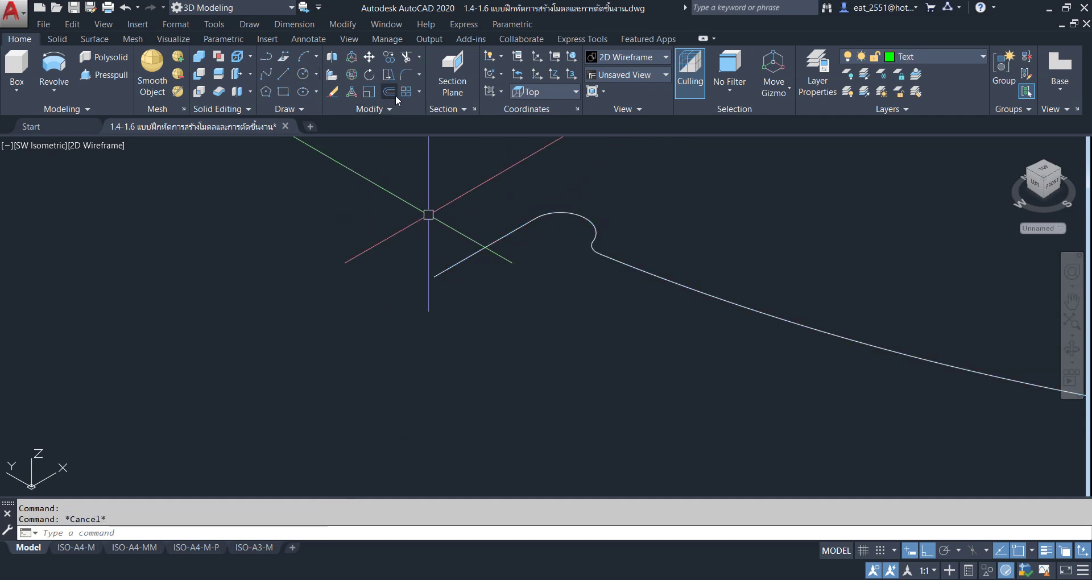
pyautogui.click(389, 109)
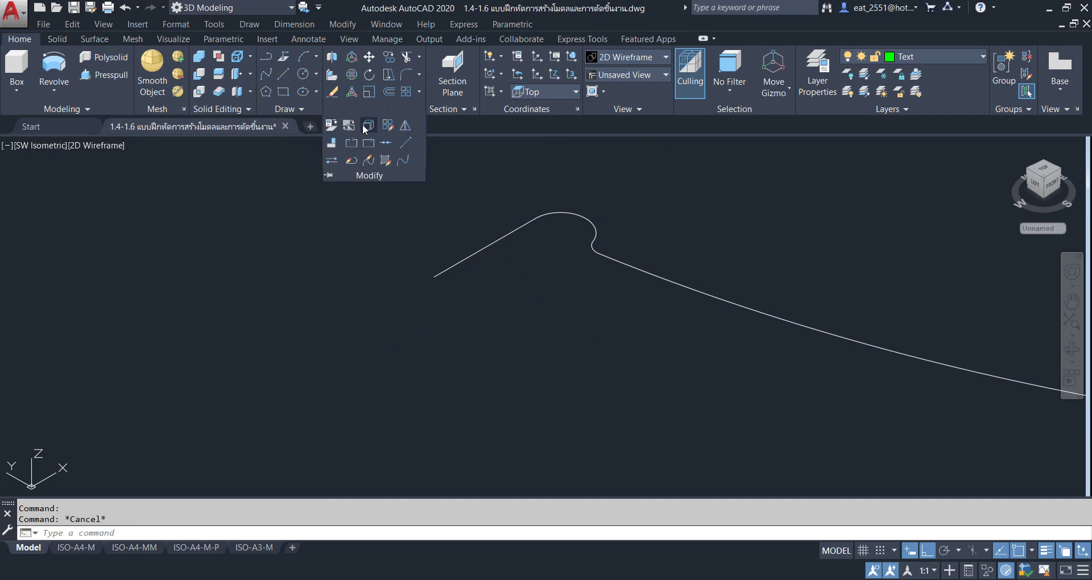
pyautogui.click(476, 250)
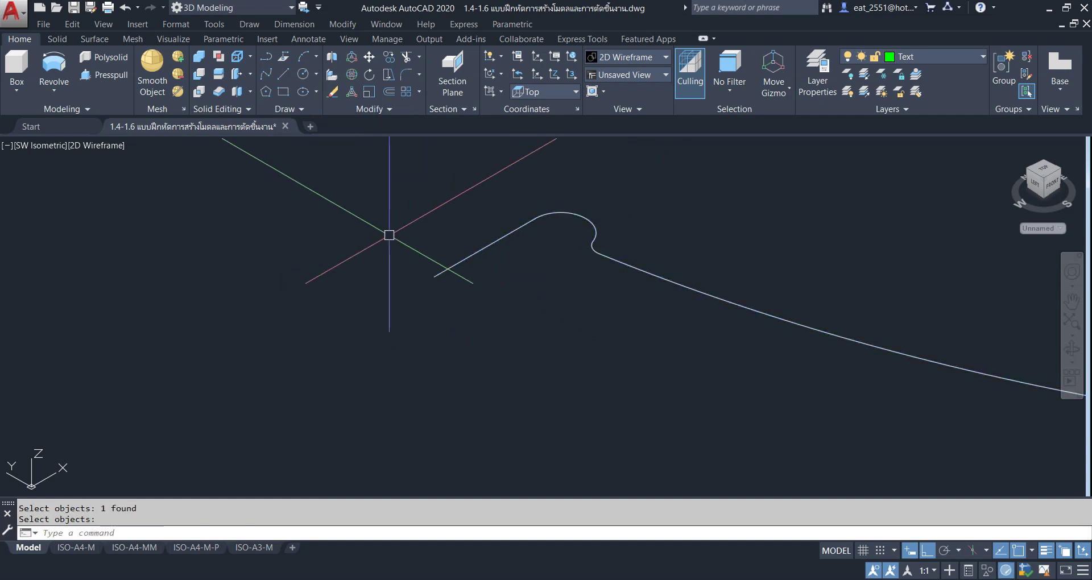
pyautogui.press('Return')
pyautogui.click(478, 252)
pyautogui.press('Delete')
# Join the remaining profile pieces into a single polyline.
pyautogui.scroll(-2, 442, 300)
pyautogui.scroll(5, 387, 260)
pyautogui.click(482, 281)
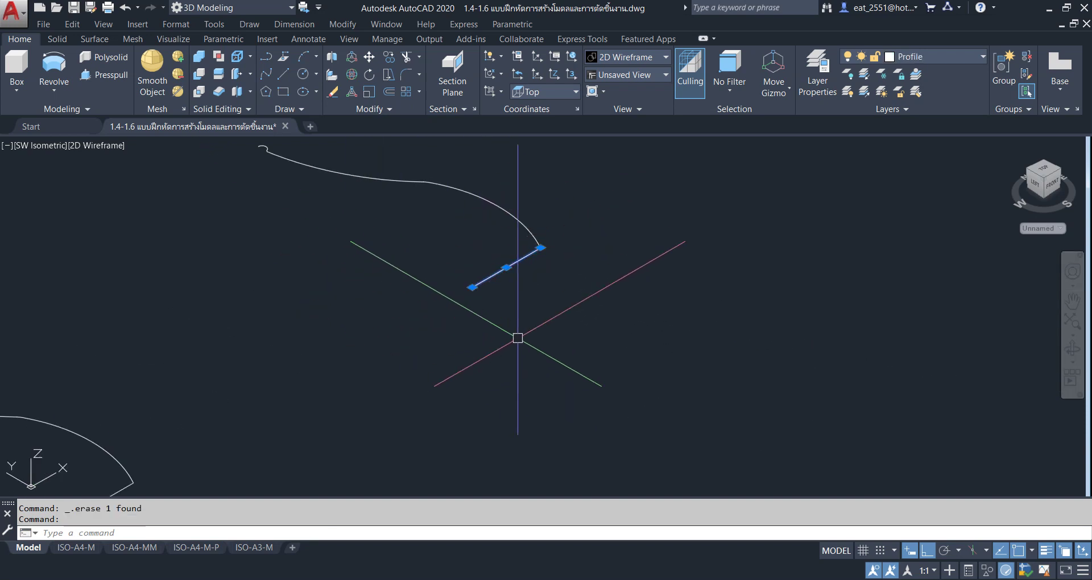
pyautogui.scroll(-3, 542, 348)
pyautogui.scroll(3, 477, 284)
pyautogui.click(751, 190)
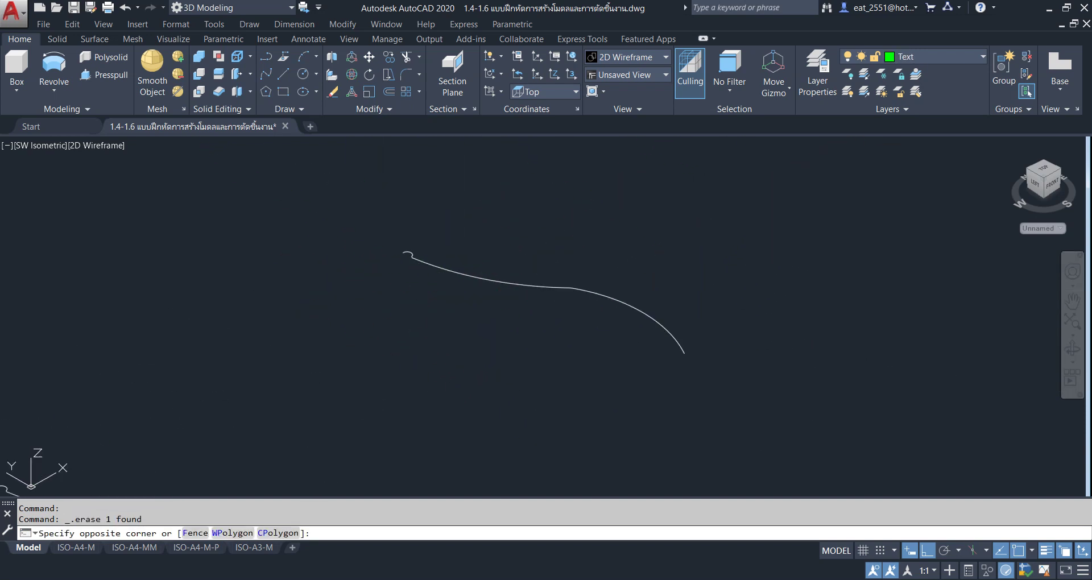
pyautogui.click(291, 396)
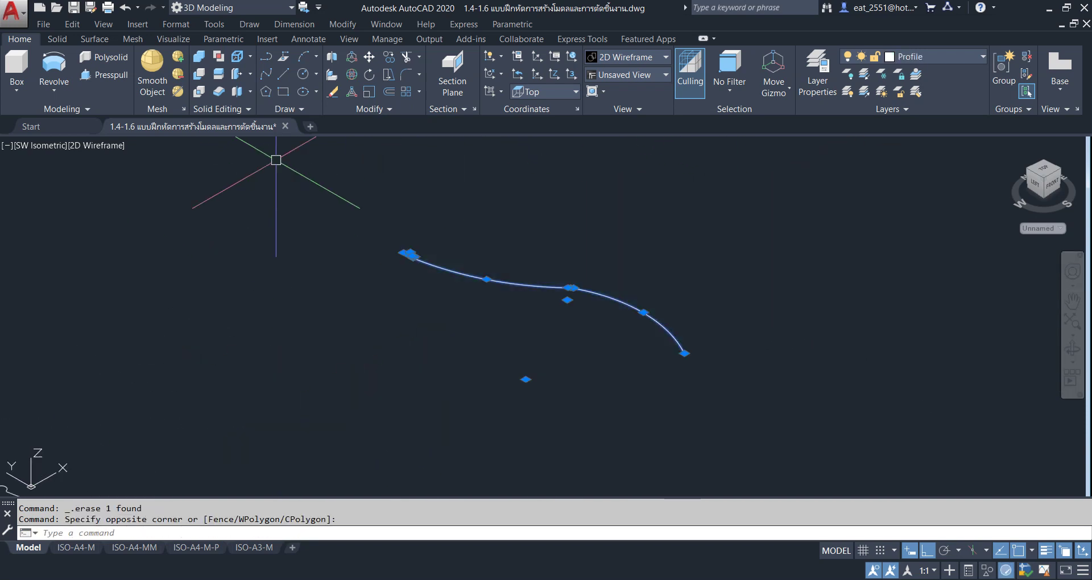
pyautogui.click(383, 112)
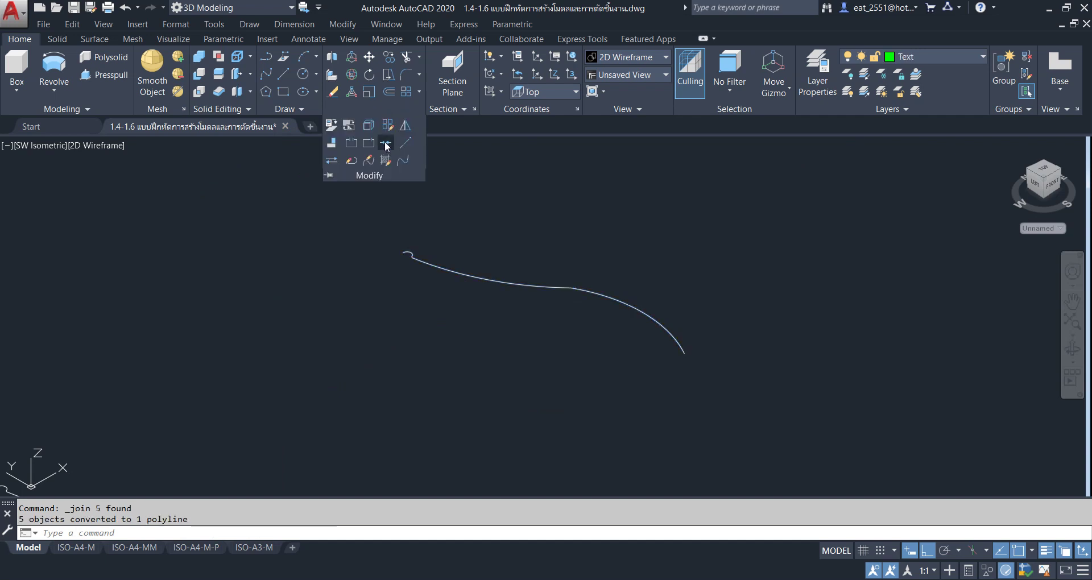
pyautogui.click(488, 339)
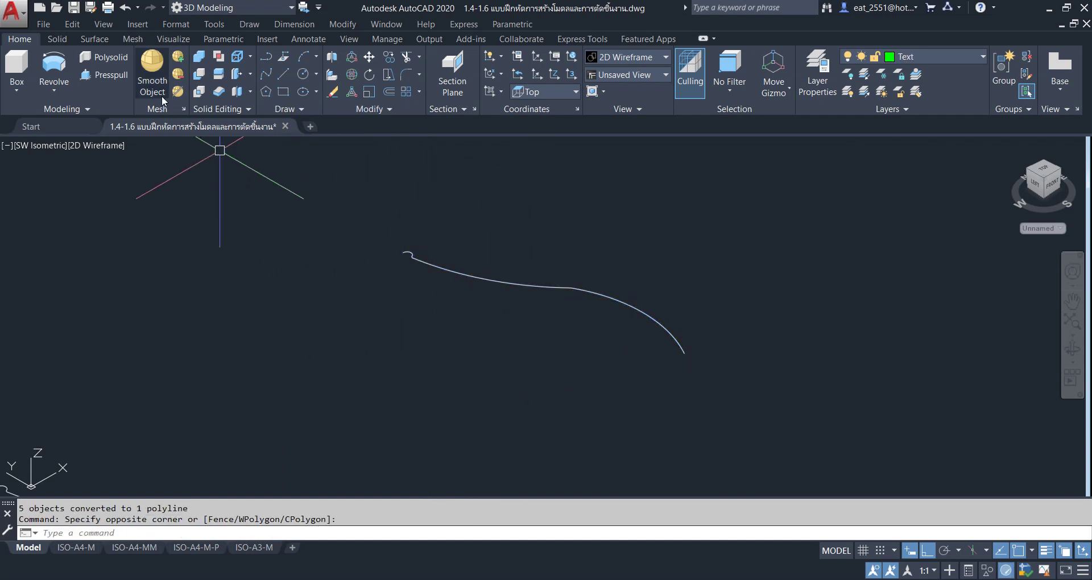
# Start REVOLVE and window-select the joined profile curve.
pyautogui.click(61, 68)
pyautogui.click(754, 183)
pyautogui.click(341, 411)
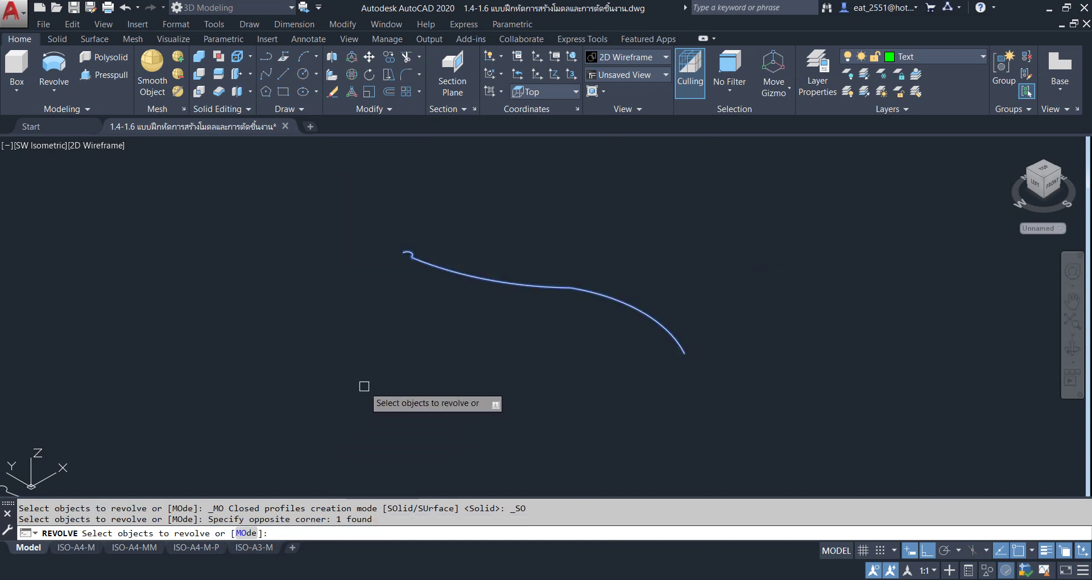
# Confirm the profile for revolving, then cancel REVOLVE and orbit the view.
pyautogui.rightClick(364, 387)
pyautogui.click(419, 395)
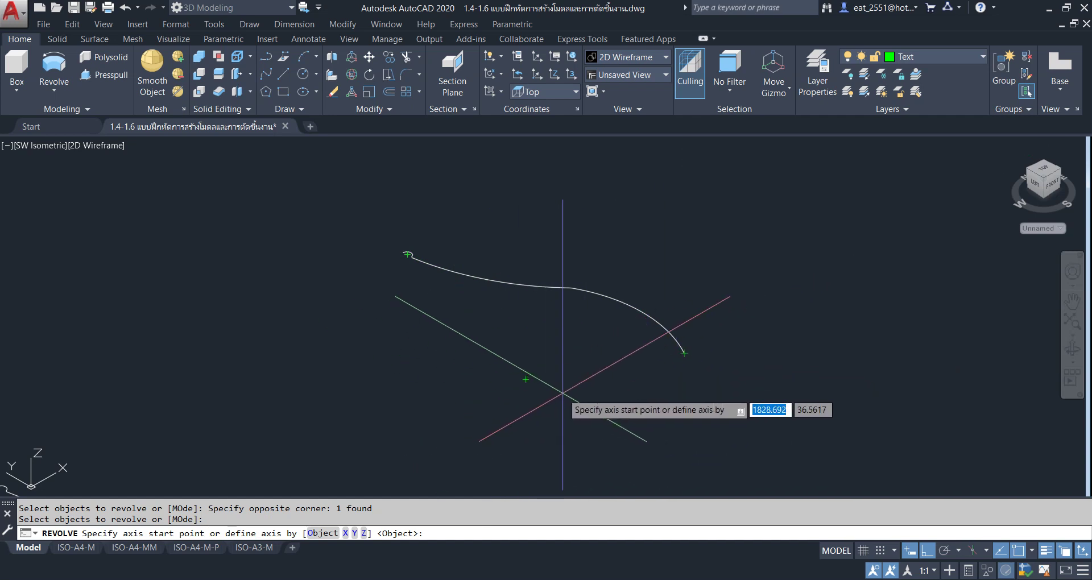
pyautogui.press('Escape')
pyautogui.keyDown('shift'); pyautogui.moveTo(560, 390); pyautogui.dragTo(416, 388, button='middle'); pyautogui.keyUp('shift')
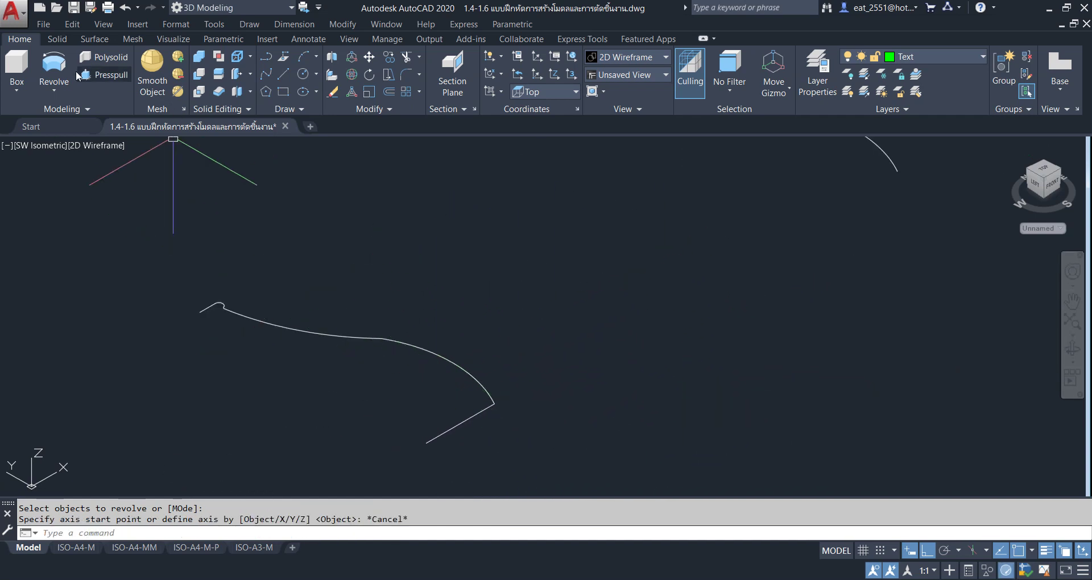
# Draw a green line starting at the profile curve's endpoint.
pyautogui.click(265, 74)
pyautogui.click(200, 312)
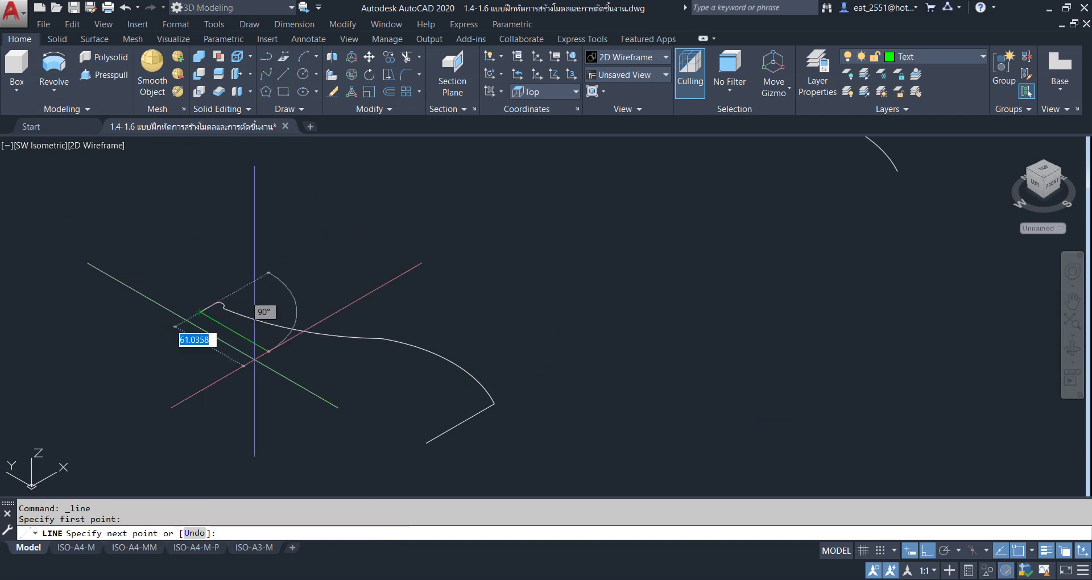
pyautogui.click(431, 452)
pyautogui.rightClick(475, 312)
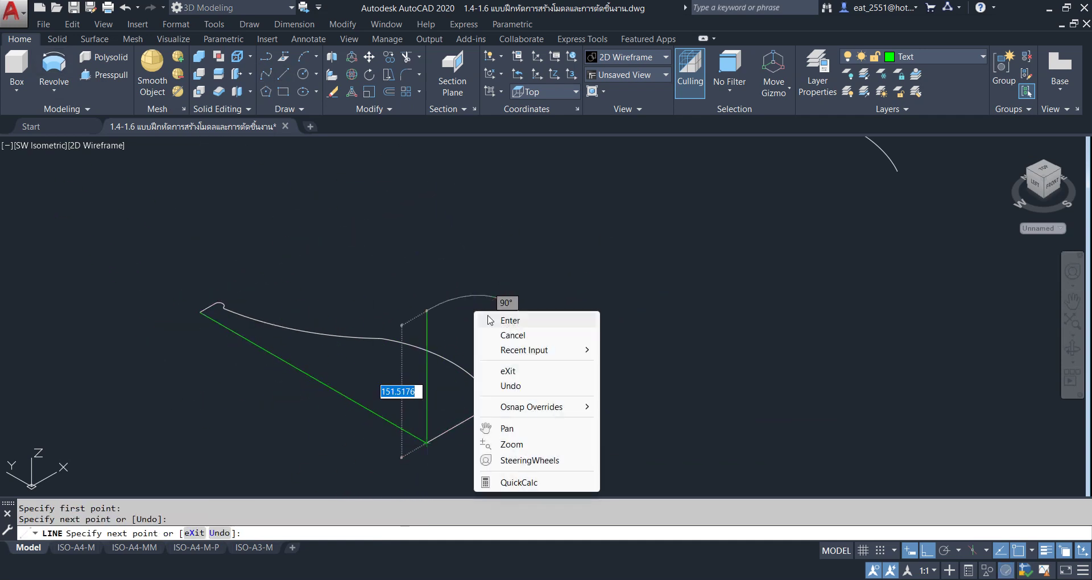
pyautogui.click(488, 322)
# Move the green line along X so it ends at the curve's lower end.
pyautogui.click(369, 57)
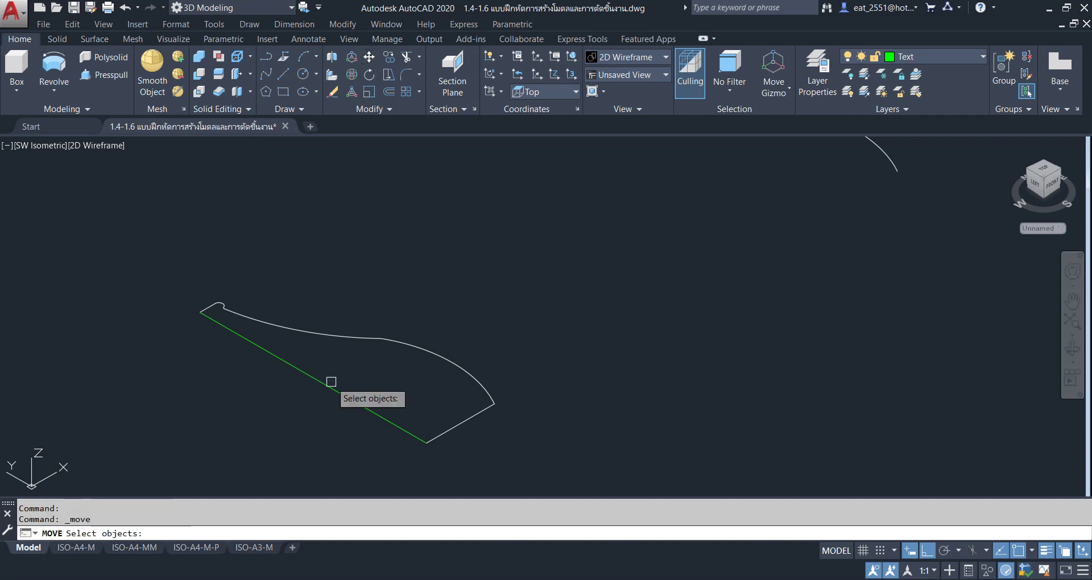
pyautogui.click(329, 386)
pyautogui.press('Return')
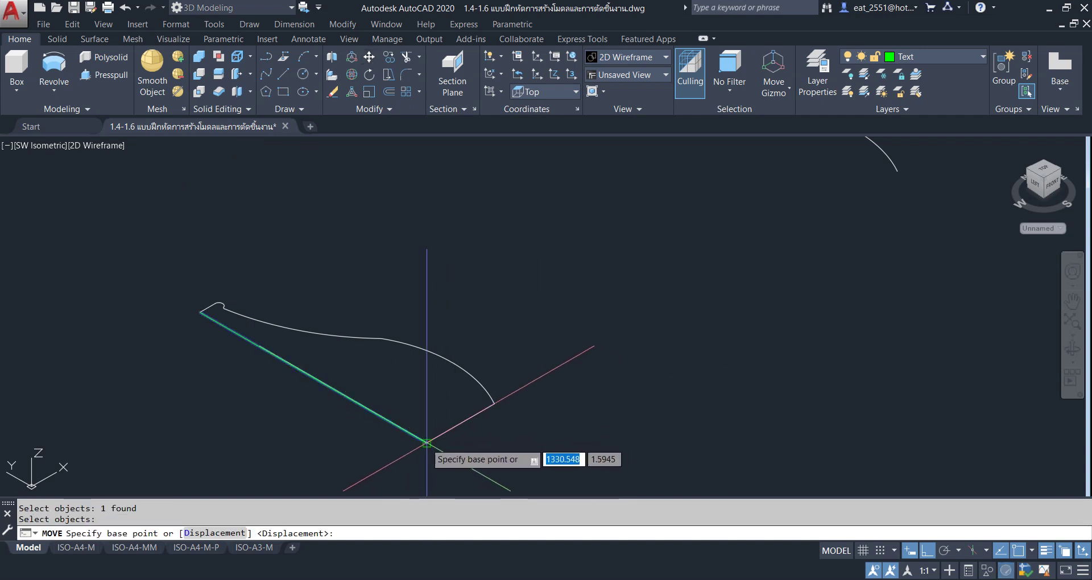
pyautogui.click(494, 404)
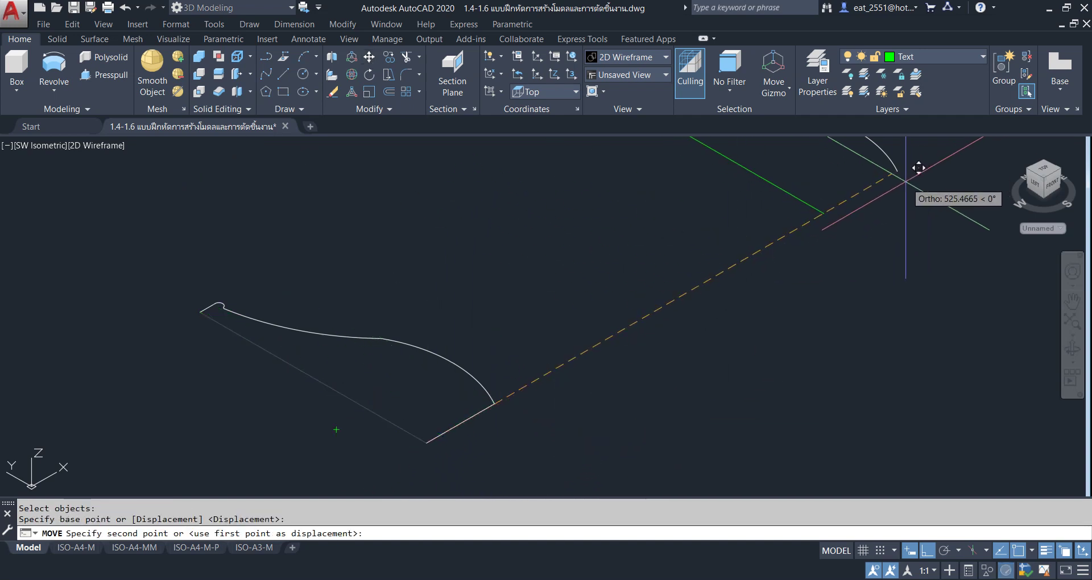
pyautogui.click(930, 197)
pyautogui.scroll(-2, 700, 333)
pyautogui.scroll(1, 580, 373)
pyautogui.scroll(2, 664, 355)
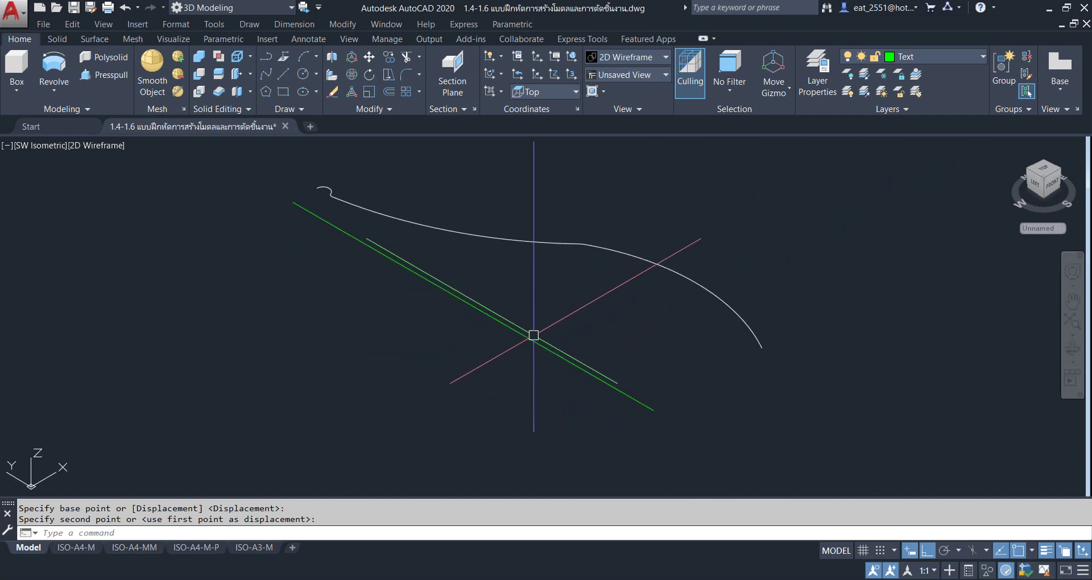
# Revolve the profile curve 180° about the green line's two endpoints into a half vase.
pyautogui.click(54, 65)
pyautogui.click(626, 249)
pyautogui.rightClick(757, 198)
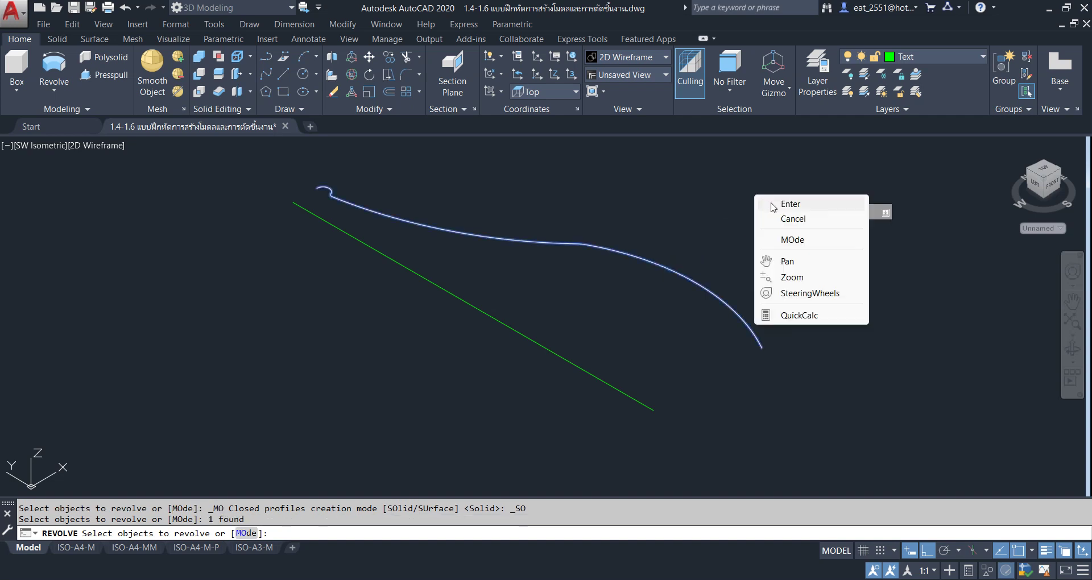
pyautogui.click(773, 208)
pyautogui.click(653, 410)
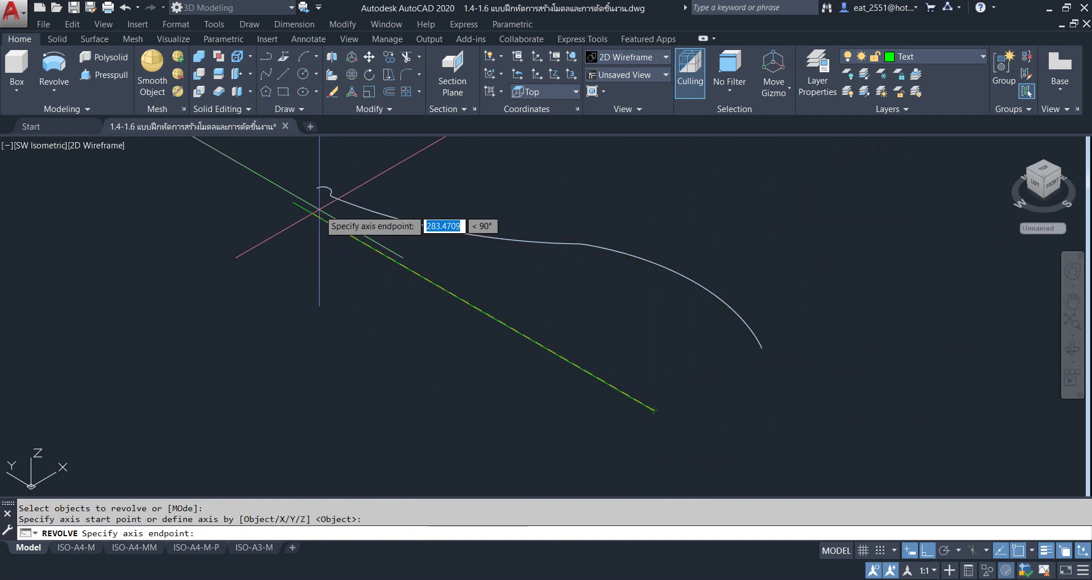
pyautogui.click(293, 201)
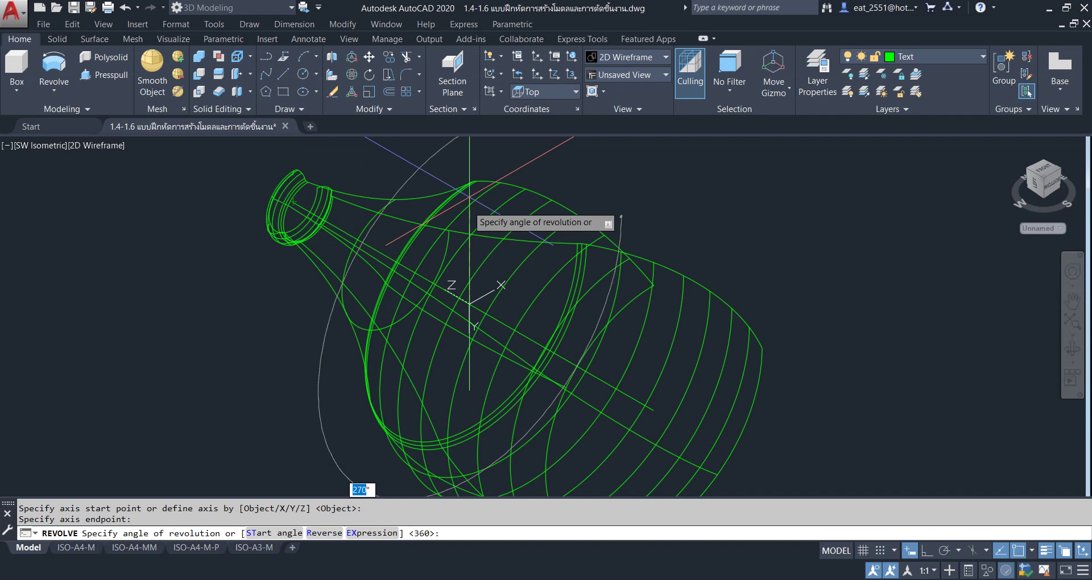
pyautogui.keyDown('shift'); pyautogui.moveTo(402, 380); pyautogui.dragTo(682, 230, button='middle'); pyautogui.keyUp('shift')
pyautogui.write('180')
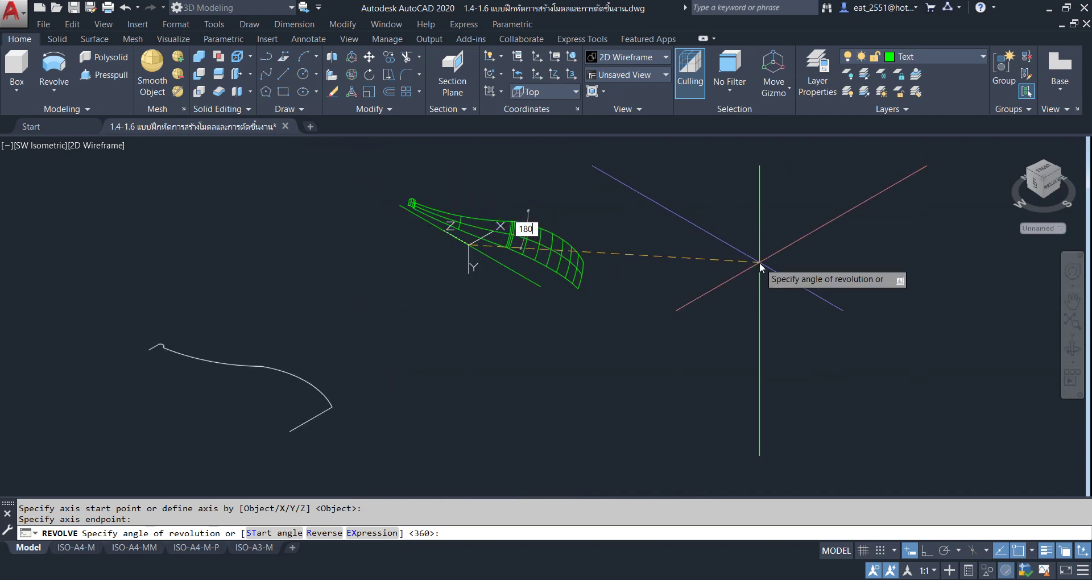
pyautogui.press('Return')
pyautogui.keyDown('shift'); pyautogui.moveTo(759, 261); pyautogui.dragTo(443, 241, button='middle'); pyautogui.keyUp('shift')
pyautogui.click(97, 146)
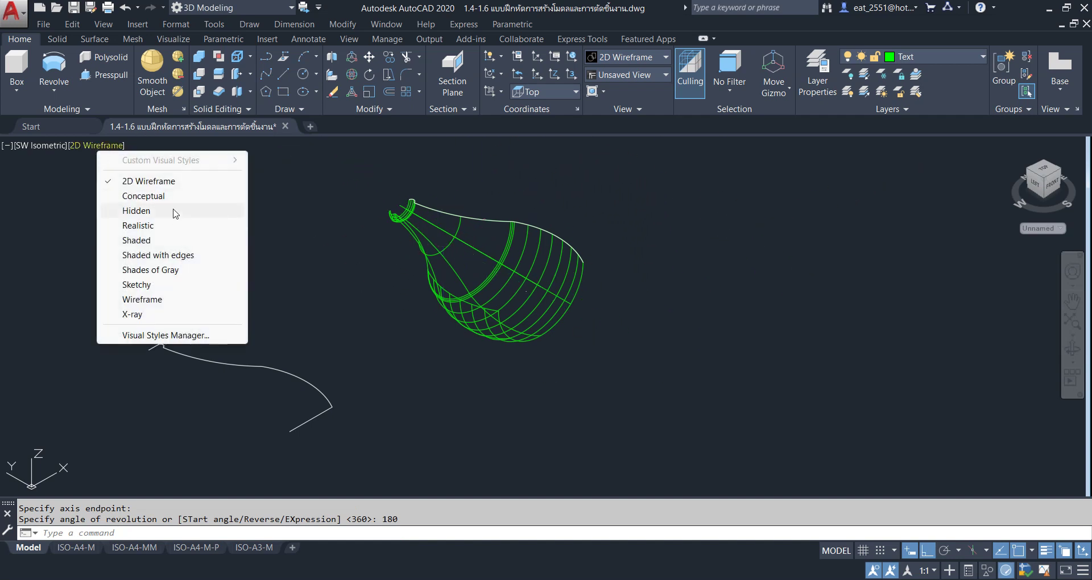
# Switch to the Realistic visual style and delete the axis line.
pyautogui.click(159, 228)
pyautogui.scroll(2, 398, 245)
pyautogui.scroll(3, 426, 235)
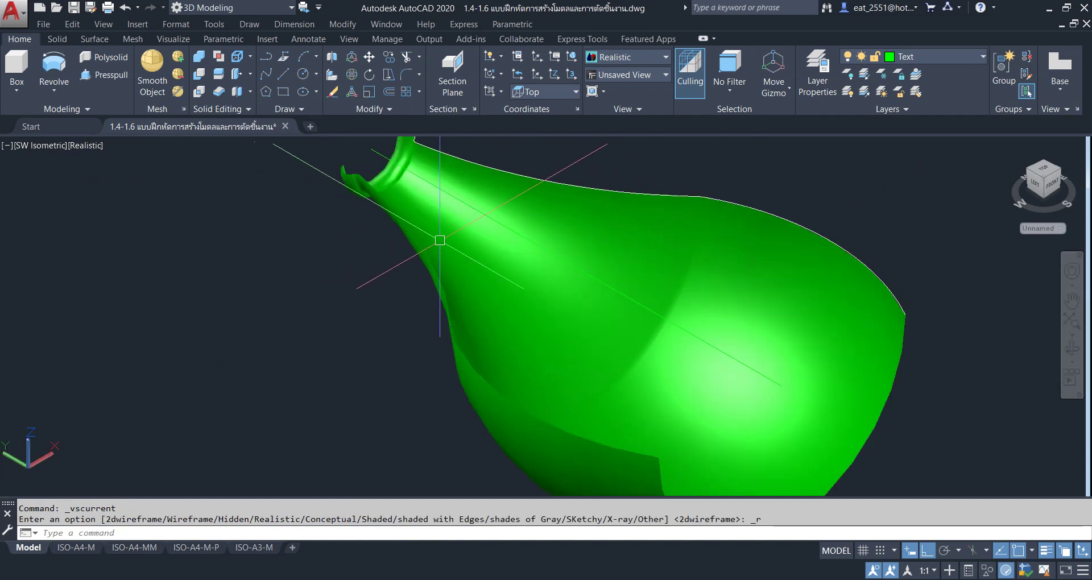
pyautogui.scroll(2, 358, 287)
pyautogui.click(364, 255)
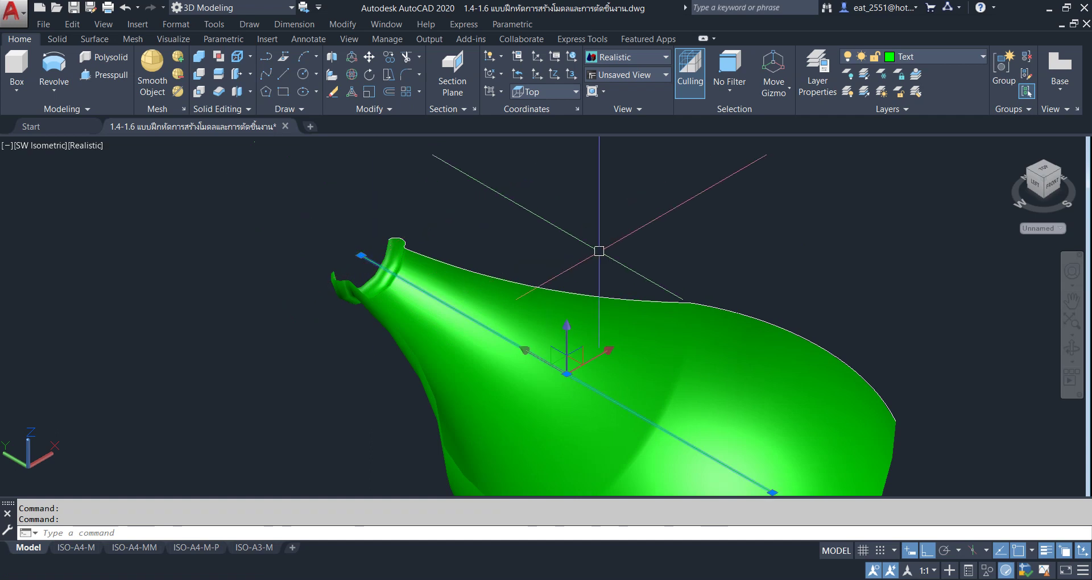
pyautogui.press('Delete')
# Erase the duplicate profile polyline and pan out to frame all the solids.
pyautogui.scroll(3, 419, 243)
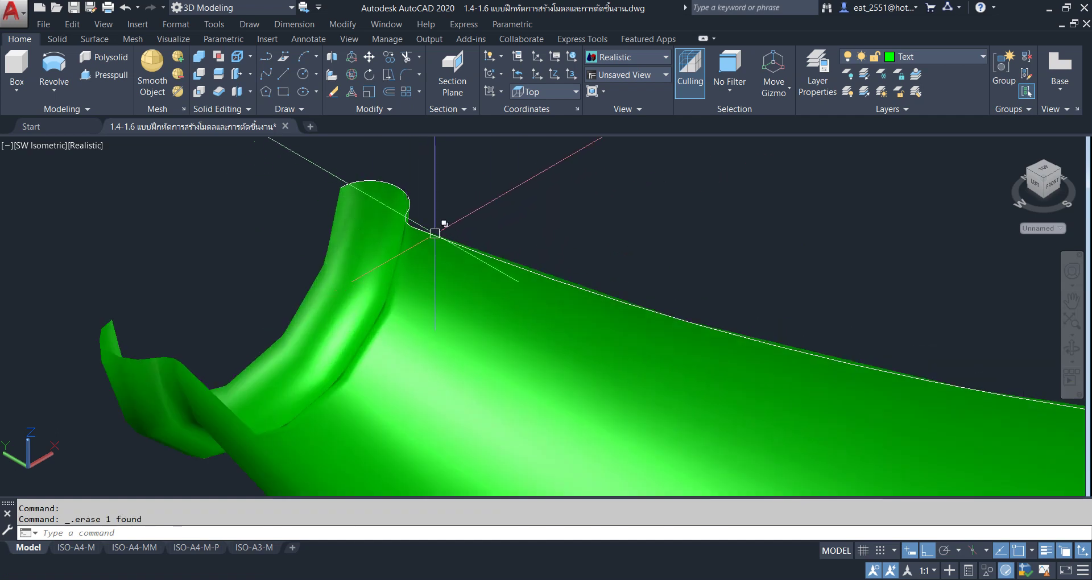
pyautogui.click(438, 230)
pyautogui.press('Delete')
pyautogui.scroll(-2, 722, 210)
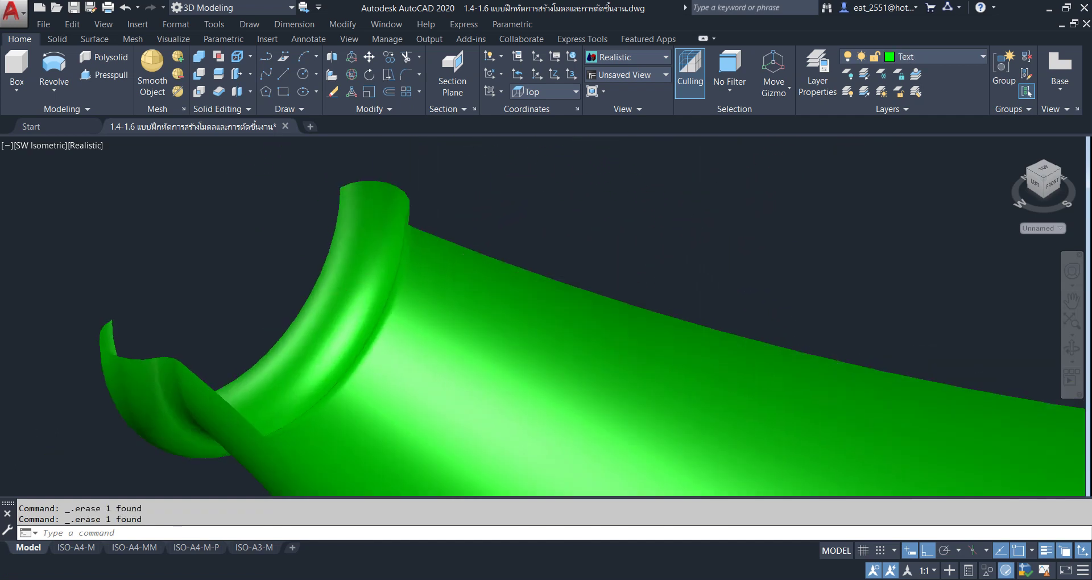
pyautogui.scroll(-4, 855, 299)
pyautogui.moveTo(855, 299); pyautogui.dragTo(596, 259, button='middle')
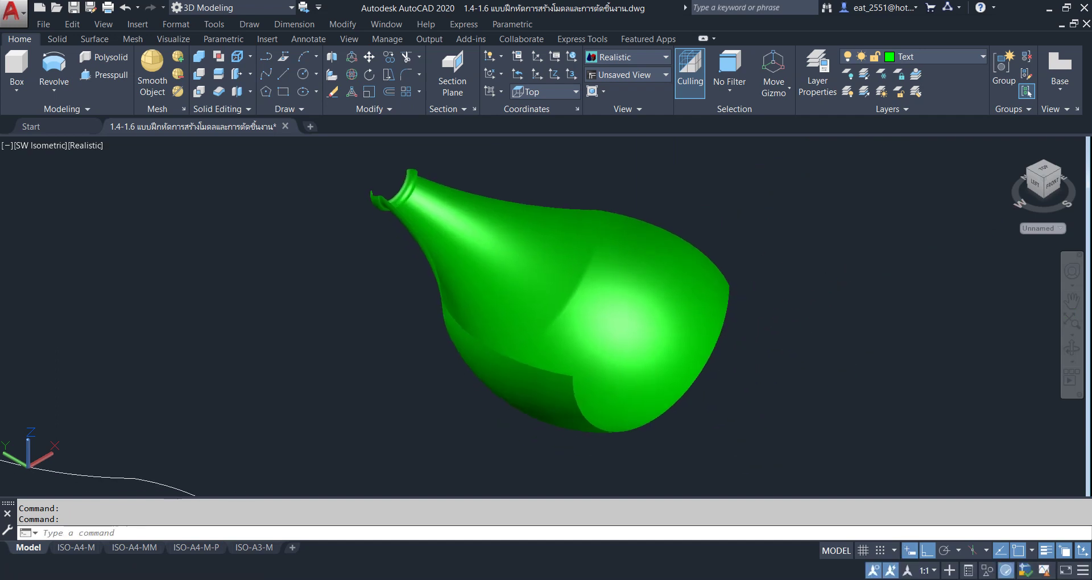
pyautogui.scroll(-4, 654, 296)
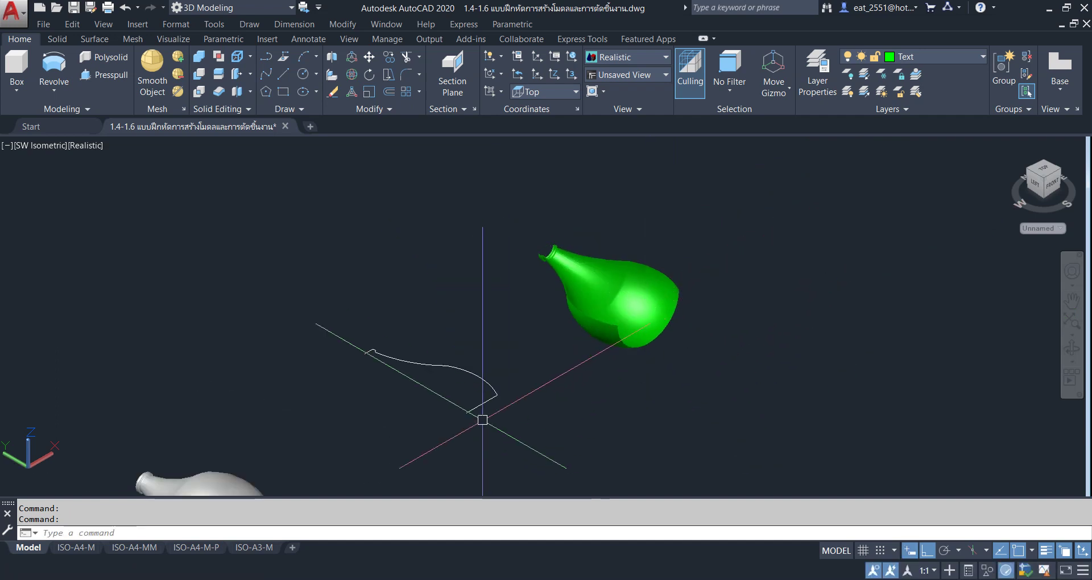
pyautogui.moveTo(466, 400); pyautogui.dragTo(504, 387, button='middle')
pyautogui.scroll(2, 499, 383)
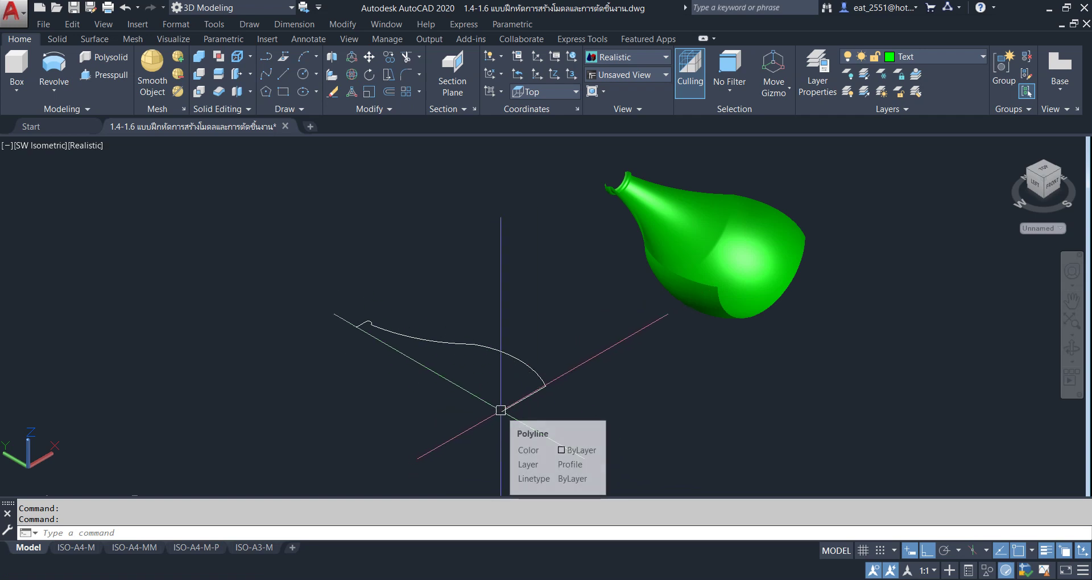
pyautogui.scroll(-4, 541, 293)
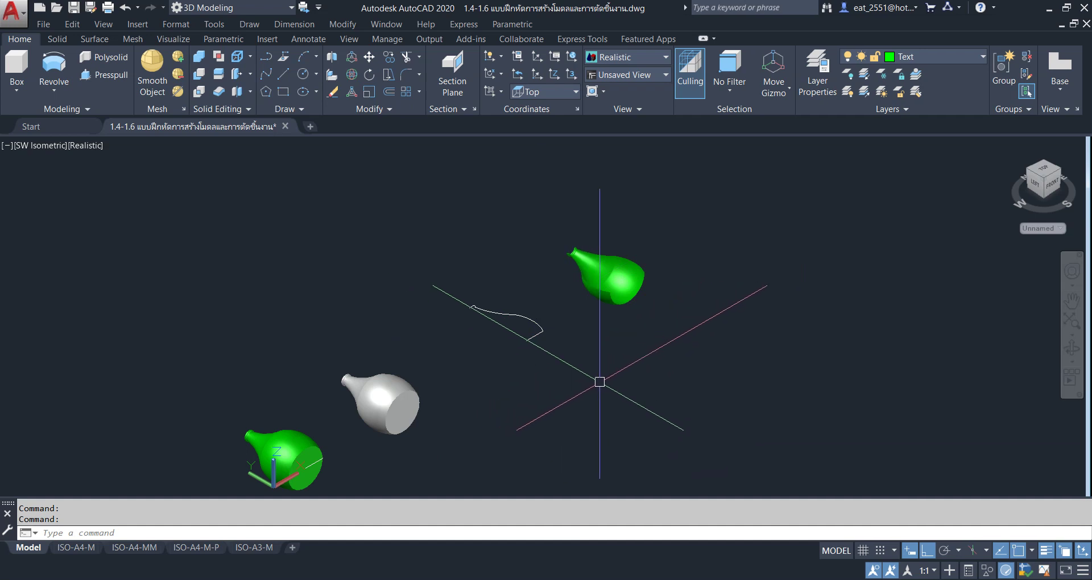
pyautogui.moveTo(683, 370); pyautogui.dragTo(547, 359, button='middle')
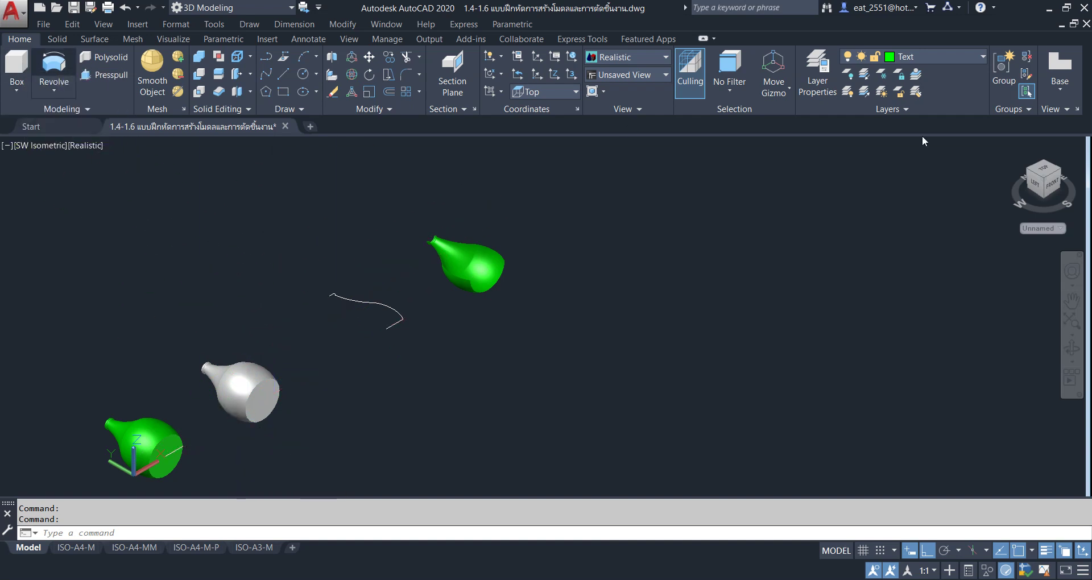
# Make Profile the current layer and start a box with its first corner right of the vases.
pyautogui.click(947, 55)
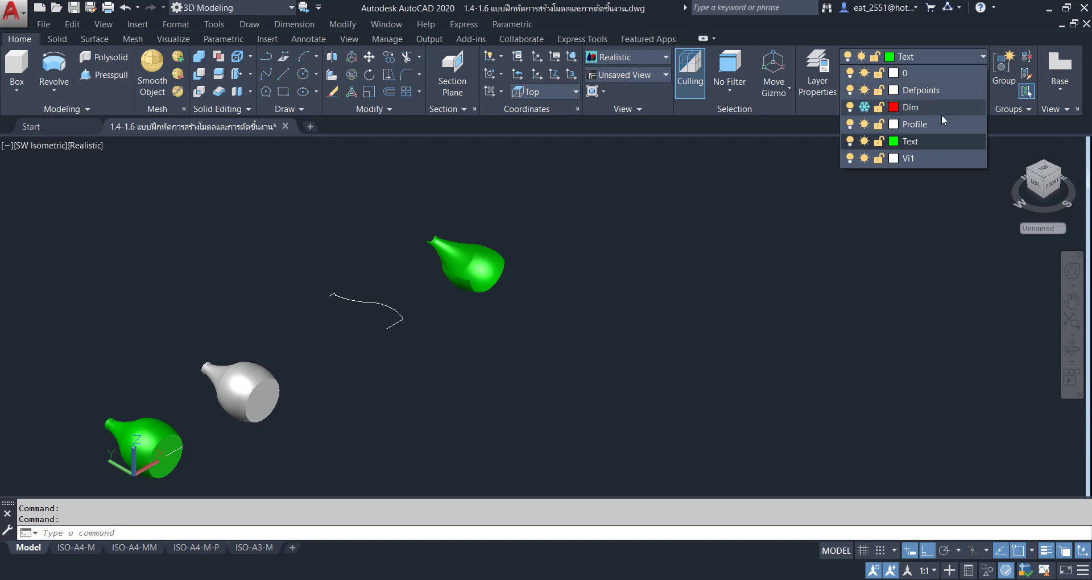
pyautogui.click(938, 125)
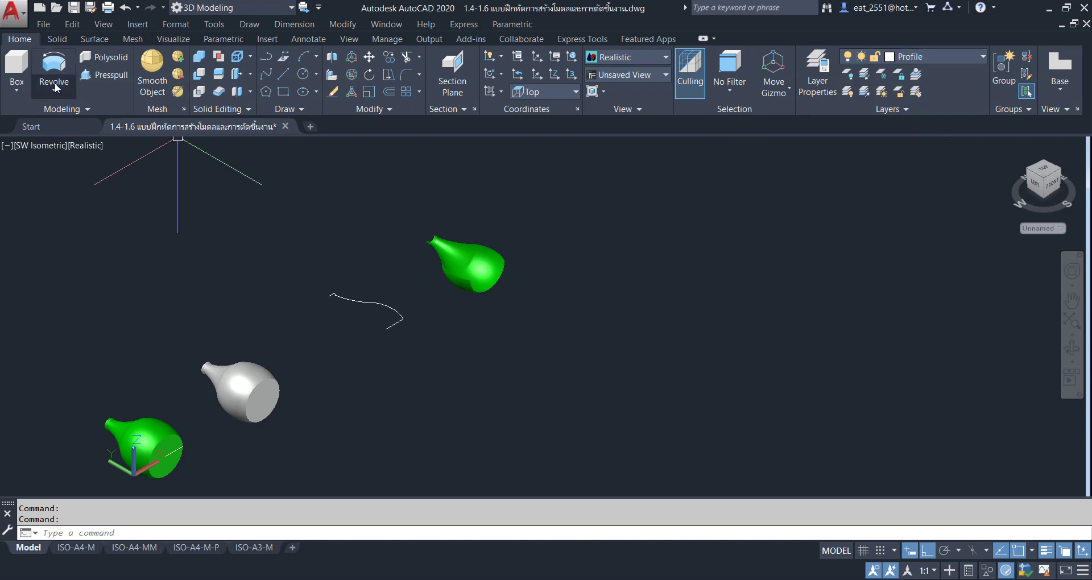
pyautogui.click(16, 63)
pyautogui.click(678, 311)
pyautogui.write('l')
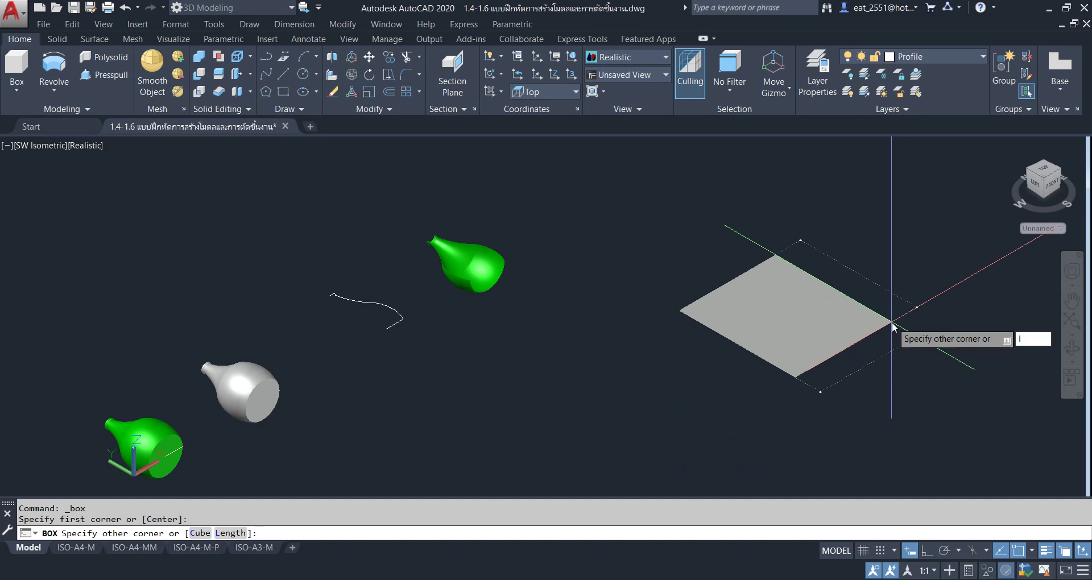
# Finish the box with length 400, width 500 and height 300.
pyautogui.press('Return')
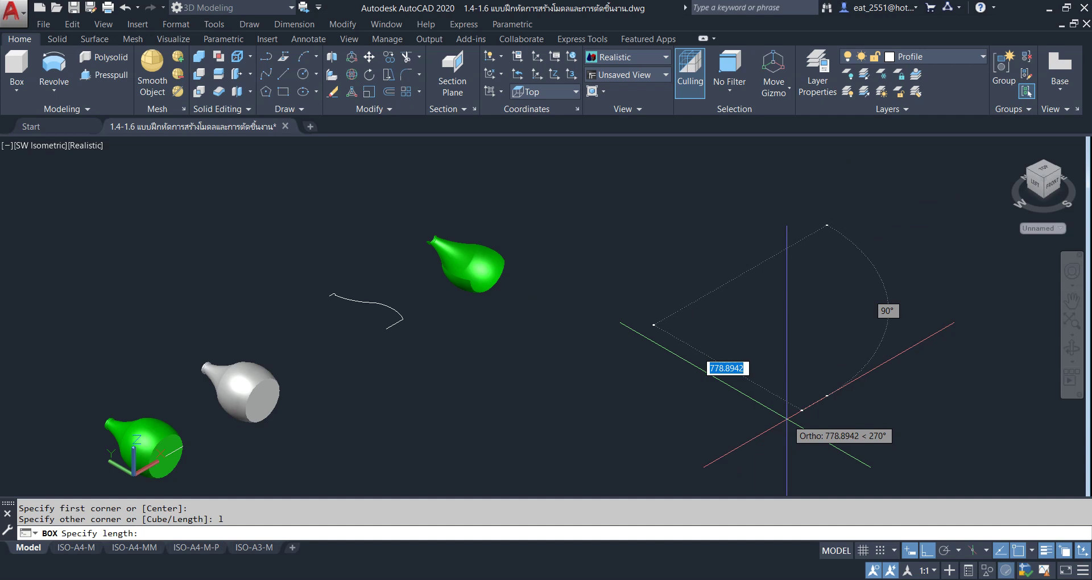
pyautogui.write('400')
pyautogui.press('Return')
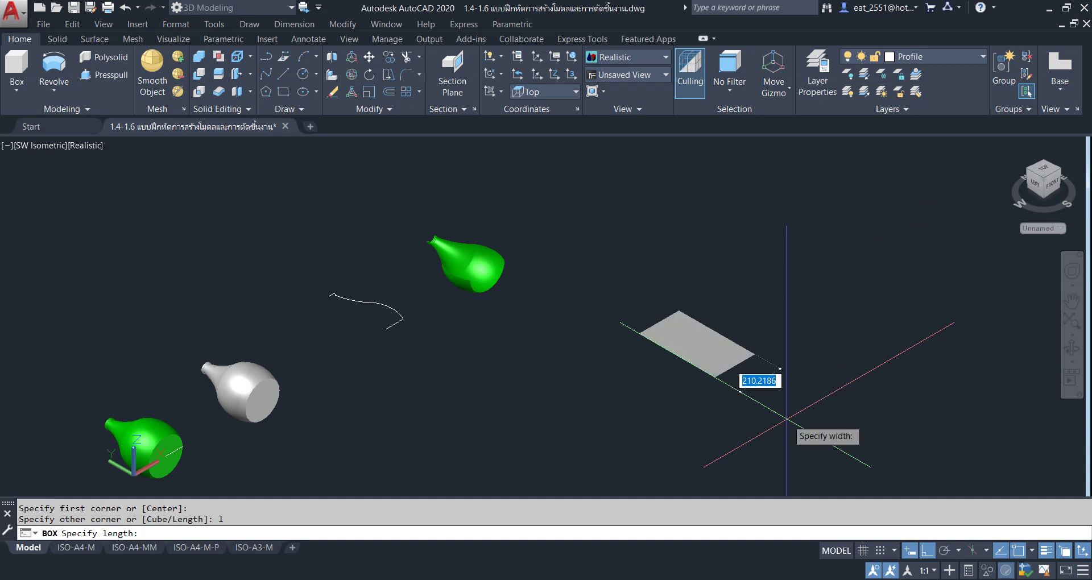
pyautogui.scroll(2, 858, 291)
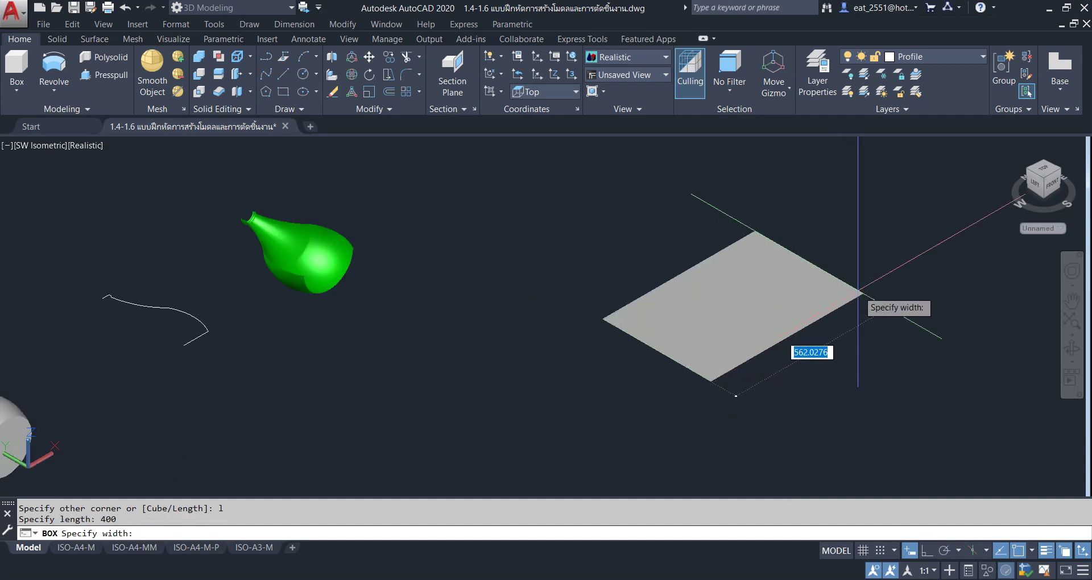
pyautogui.scroll(2, 858, 292)
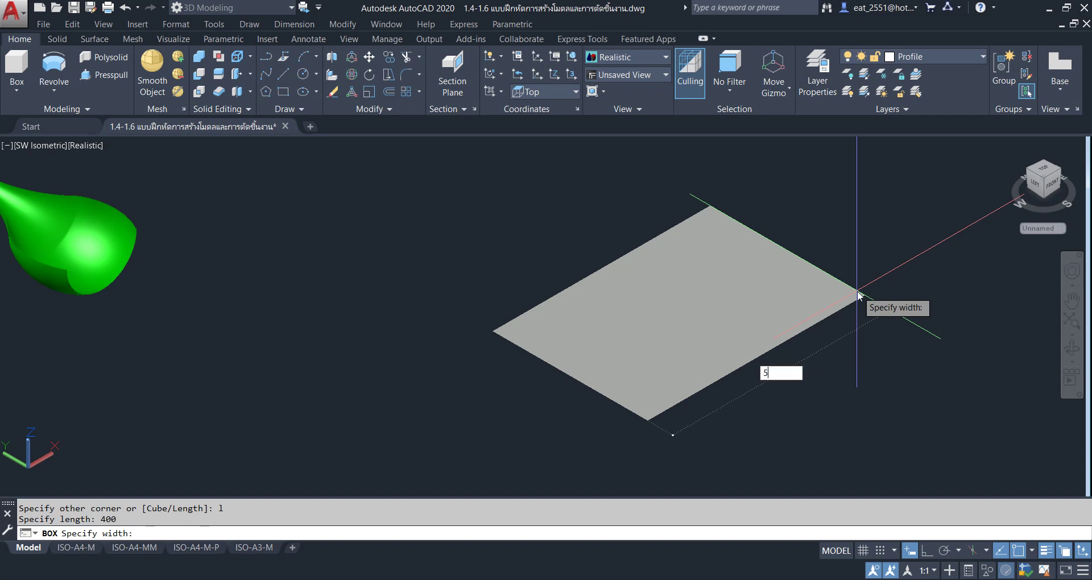
pyautogui.write('00')
pyautogui.press('Return')
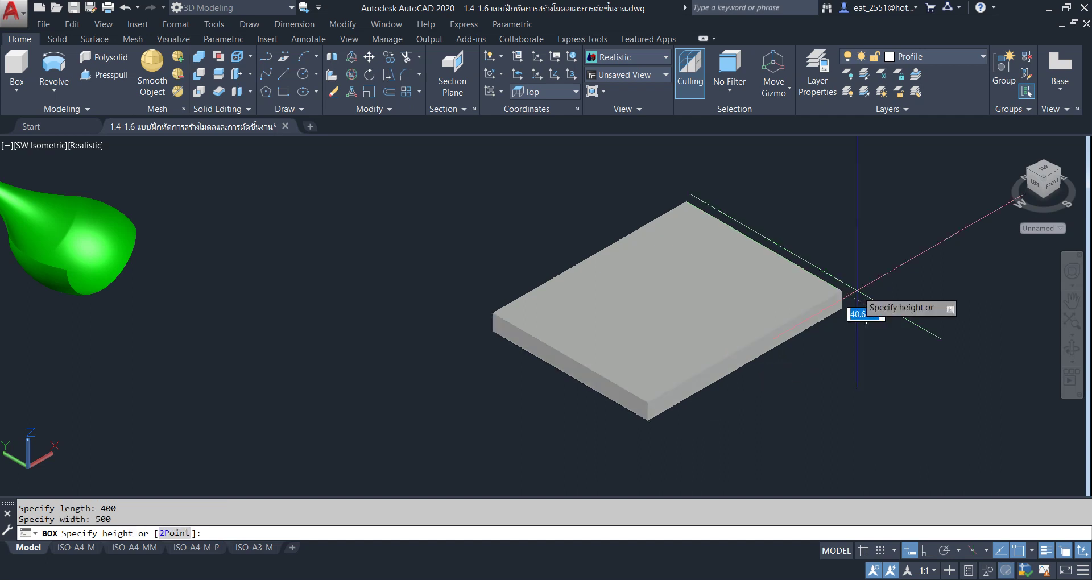
pyautogui.scroll(-2, 847, 227)
pyautogui.write('300')
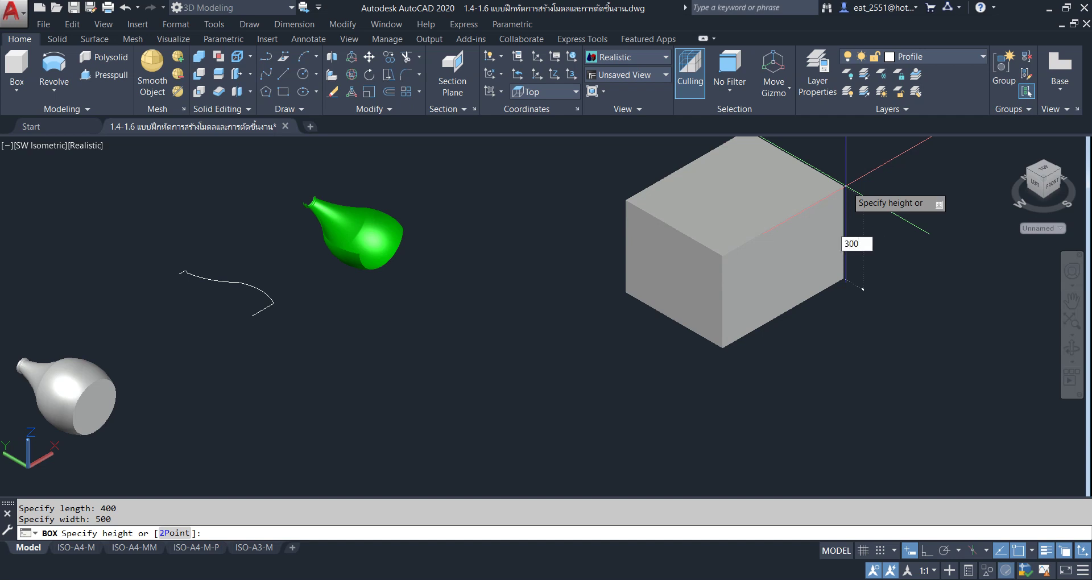
pyautogui.press('Return')
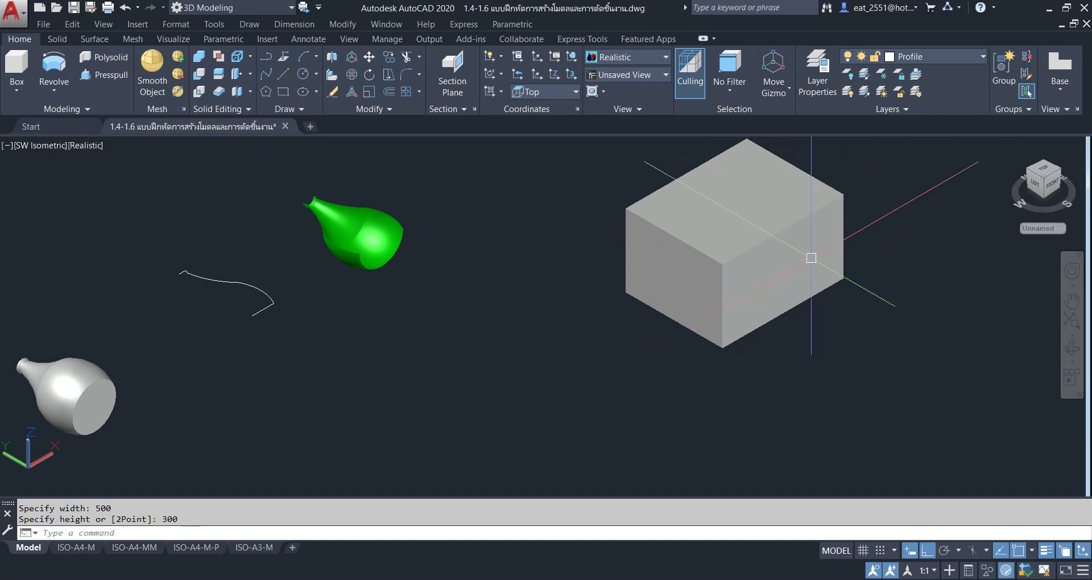
pyautogui.moveTo(112, 393); pyautogui.dragTo(314, 333, button='middle')
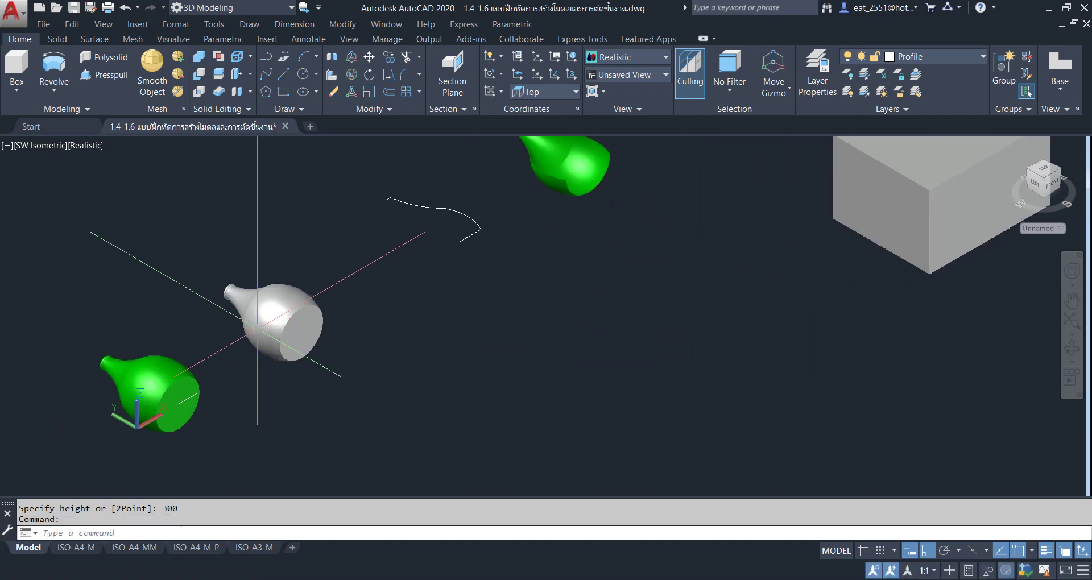
# Copy the grey vase over to the new box.
pyautogui.scroll(3, 314, 334)
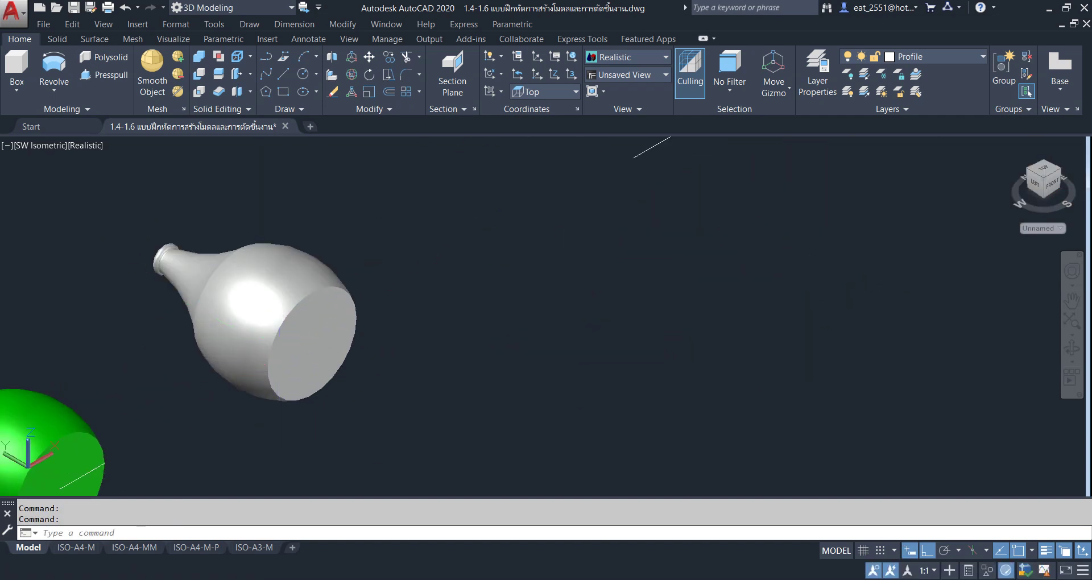
pyautogui.click(370, 341)
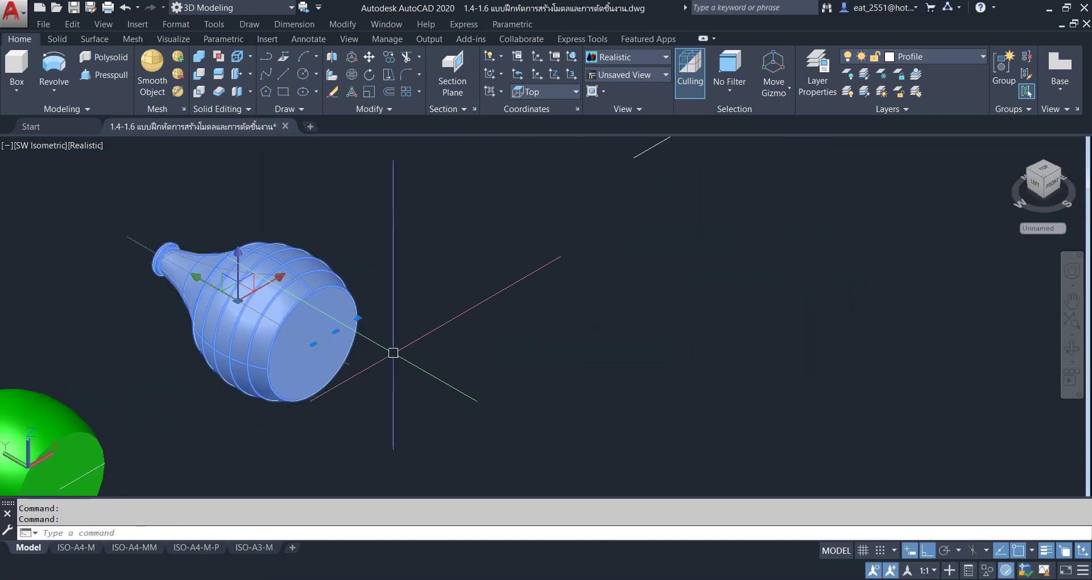
pyautogui.click(389, 59)
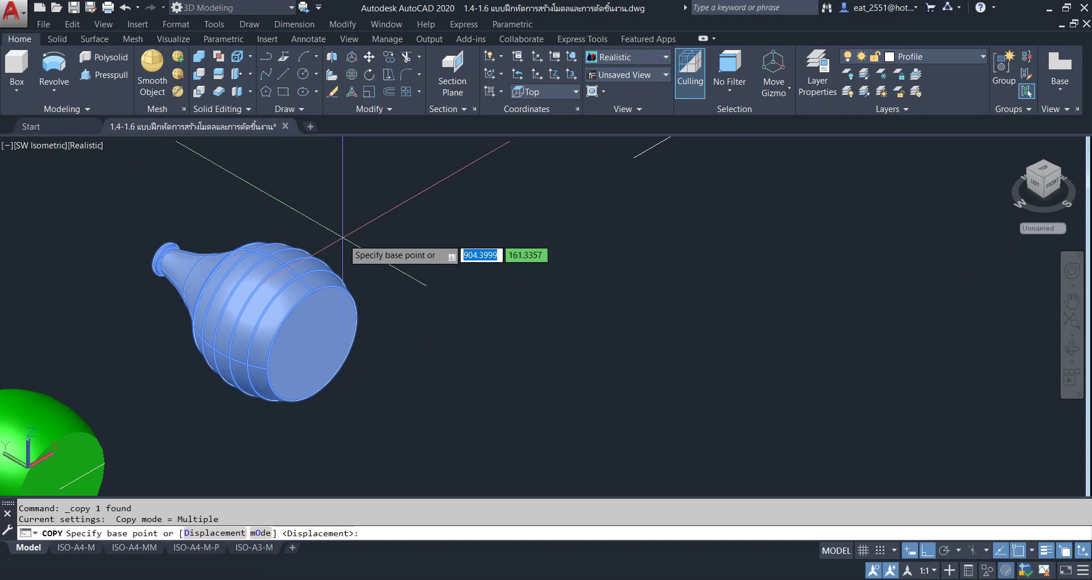
pyautogui.click(312, 342)
pyautogui.scroll(-2, 580, 256)
pyautogui.scroll(-2, 531, 273)
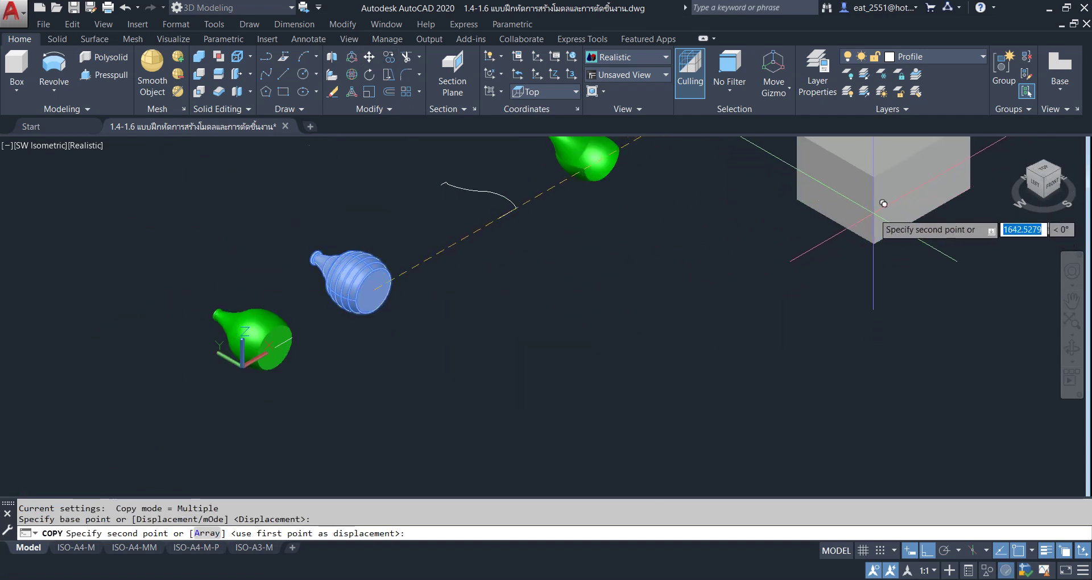
pyautogui.click(883, 203)
pyautogui.moveTo(799, 242); pyautogui.dragTo(298, 424, button='middle')
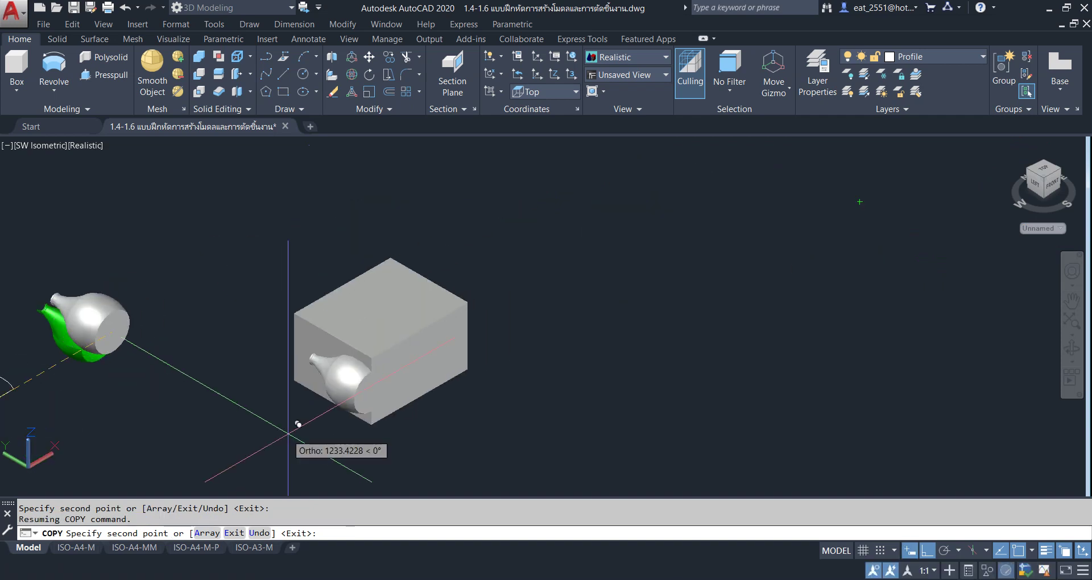
pyautogui.press('Escape')
pyautogui.scroll(2, 312, 407)
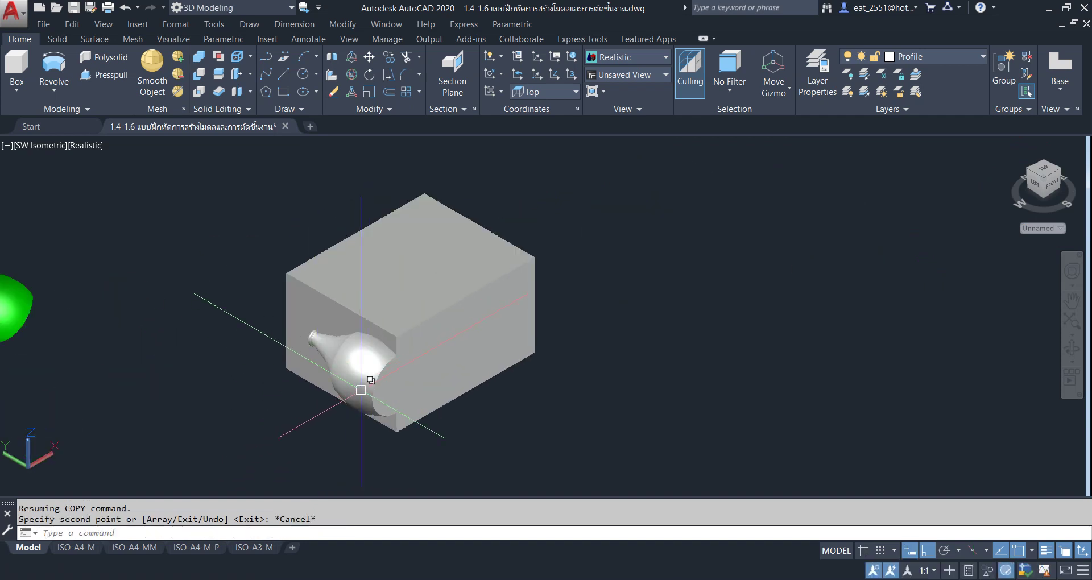
# Move the vase copy up into the box.
pyautogui.click(363, 379)
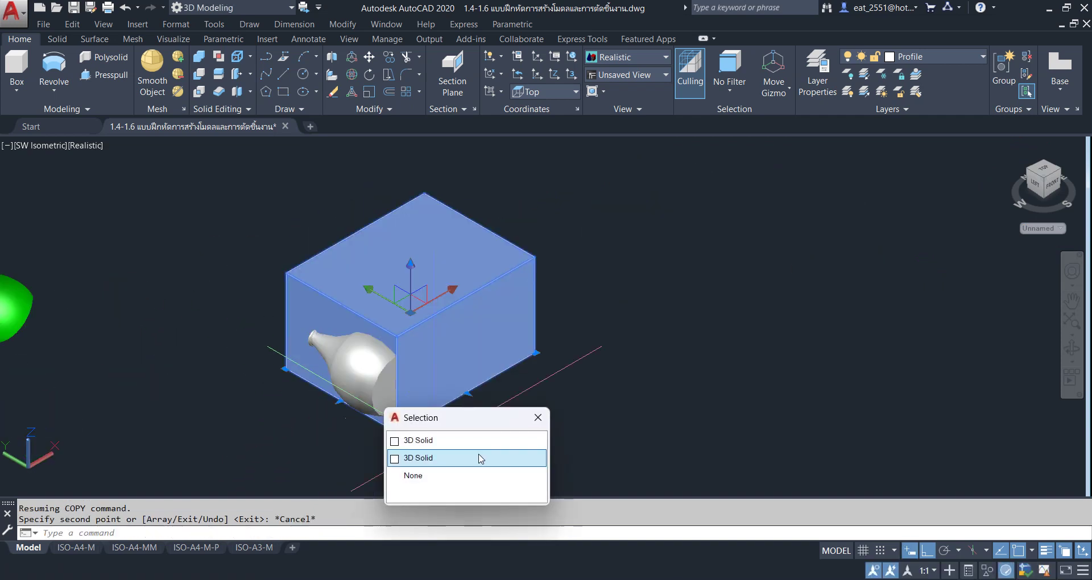
pyautogui.click(368, 59)
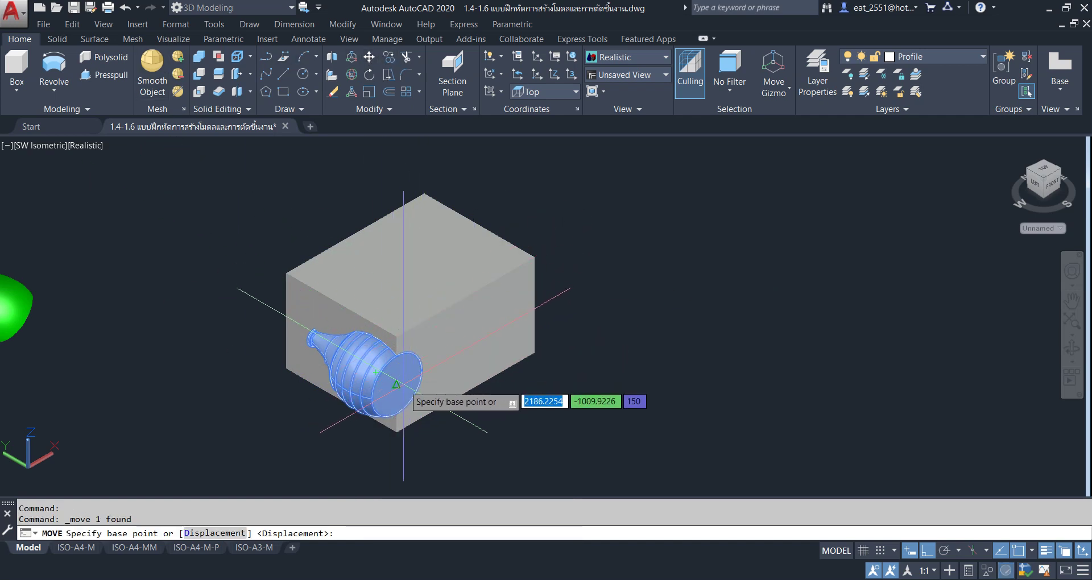
pyautogui.click(375, 372)
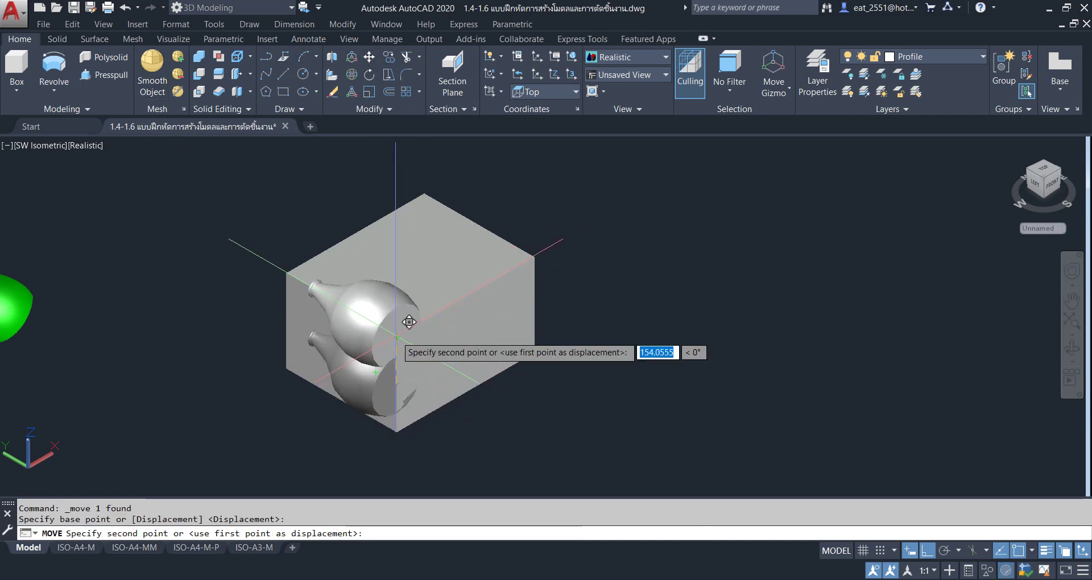
pyautogui.click(378, 326)
# Move the other vase 250 units away.
pyautogui.click(372, 287)
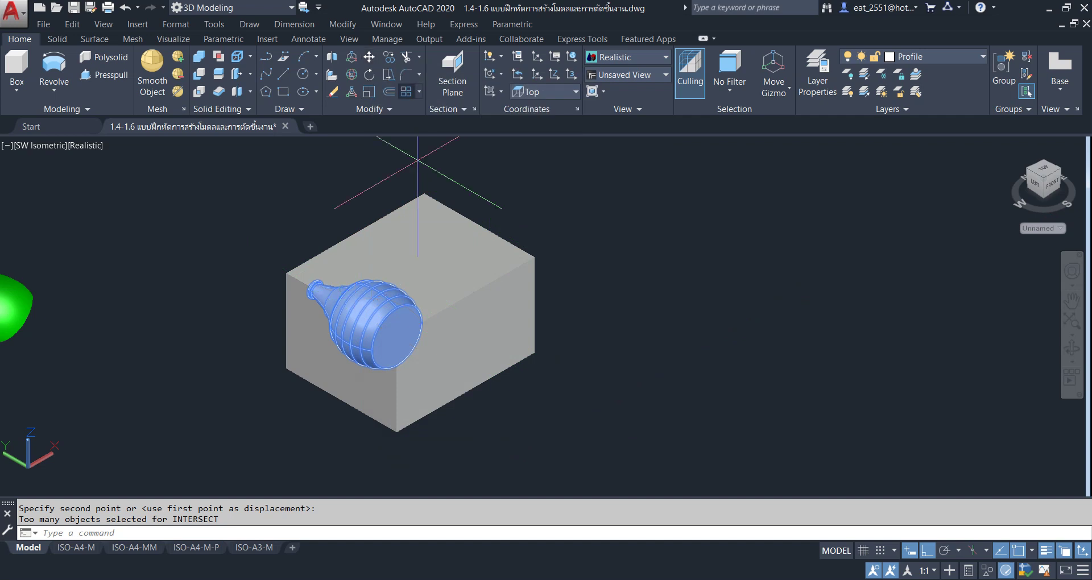
pyautogui.click(370, 58)
pyautogui.click(603, 452)
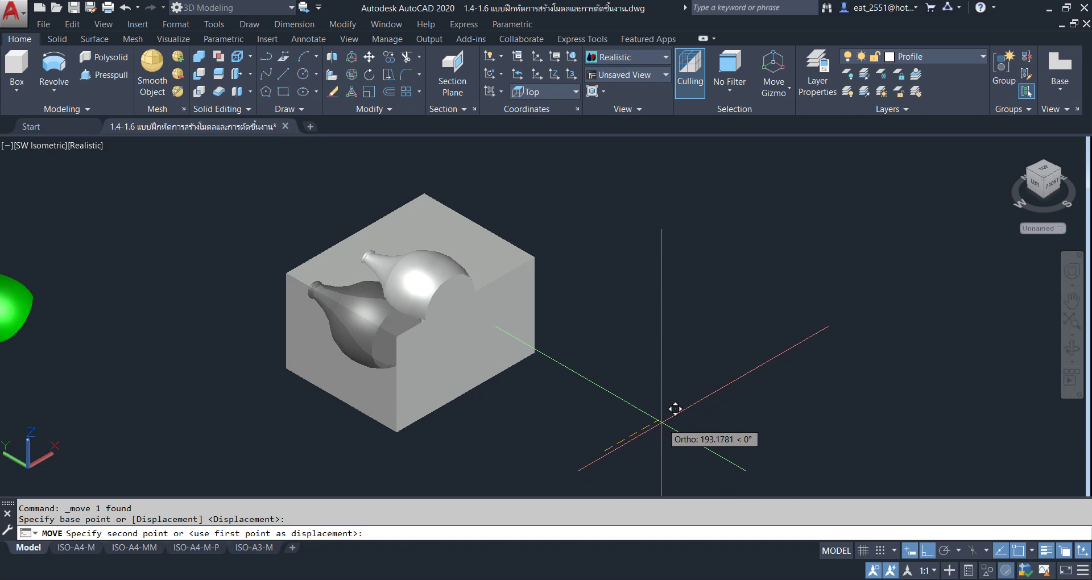
pyautogui.write('2')
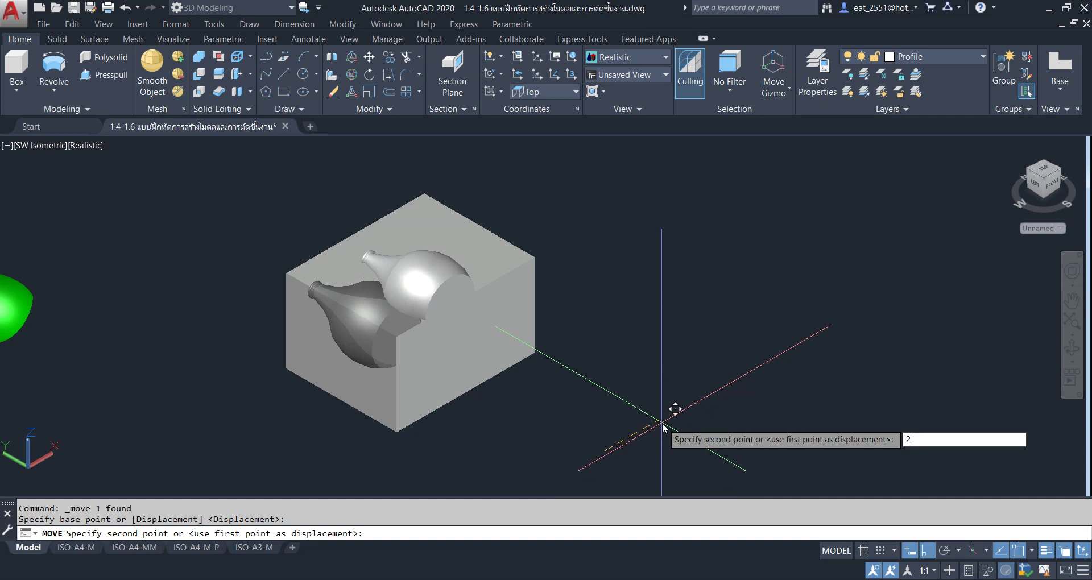
pyautogui.write('50')
pyautogui.press('Return')
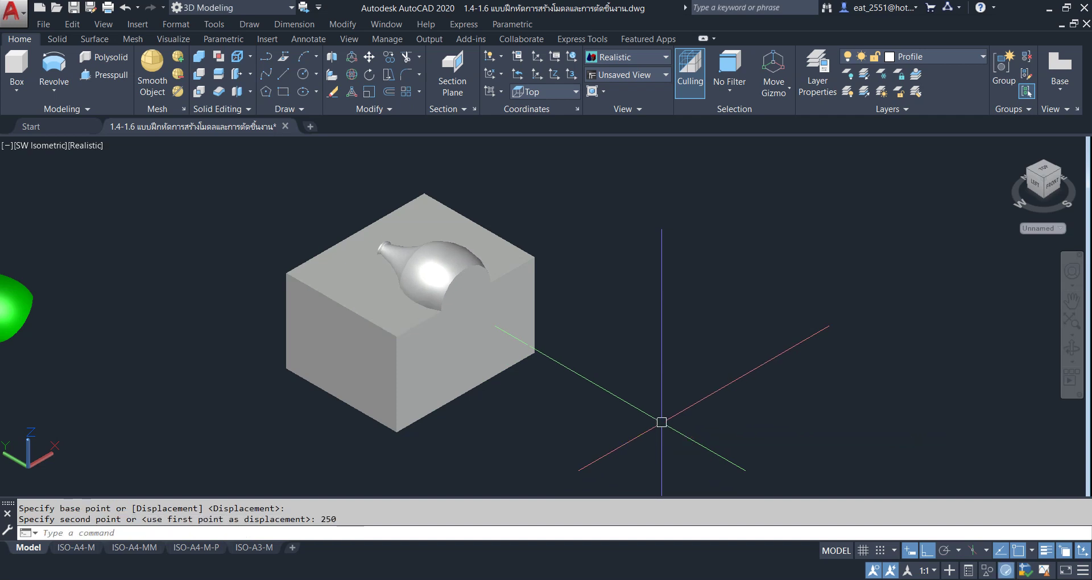
# Select the vase and block to inspect them, then clear the selection and reframe the block.
pyautogui.scroll(5, 450, 292)
pyautogui.scroll(3, 451, 292)
pyautogui.click(434, 246)
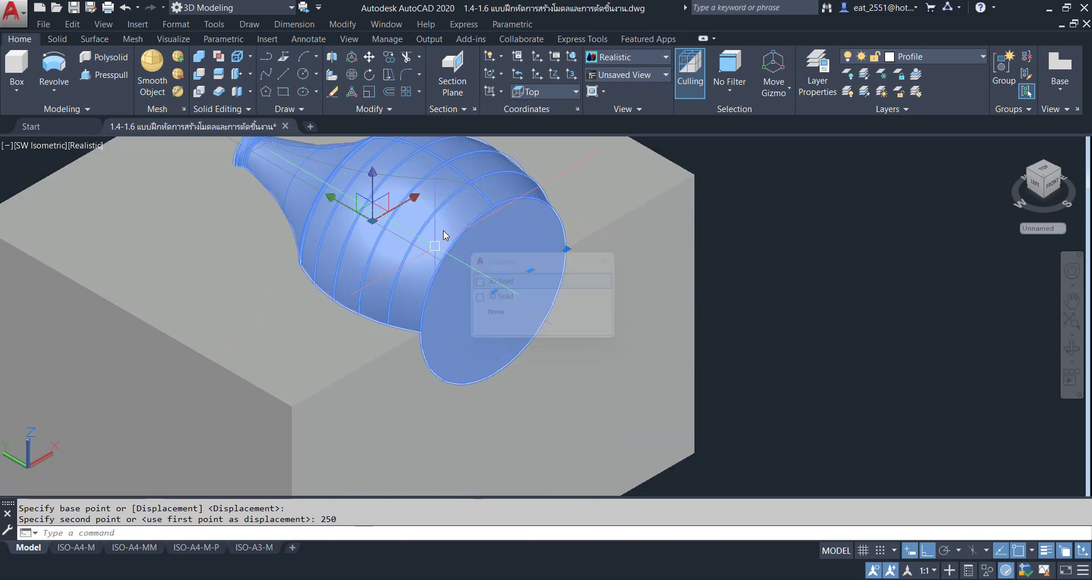
pyautogui.click(353, 437)
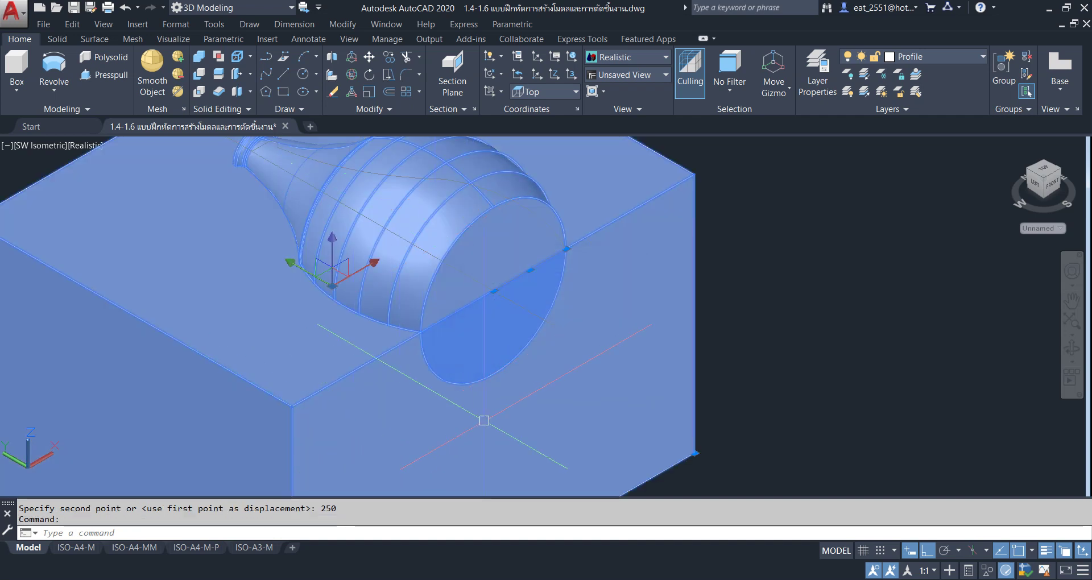
pyautogui.press('Escape')
pyautogui.scroll(-5, 836, 305)
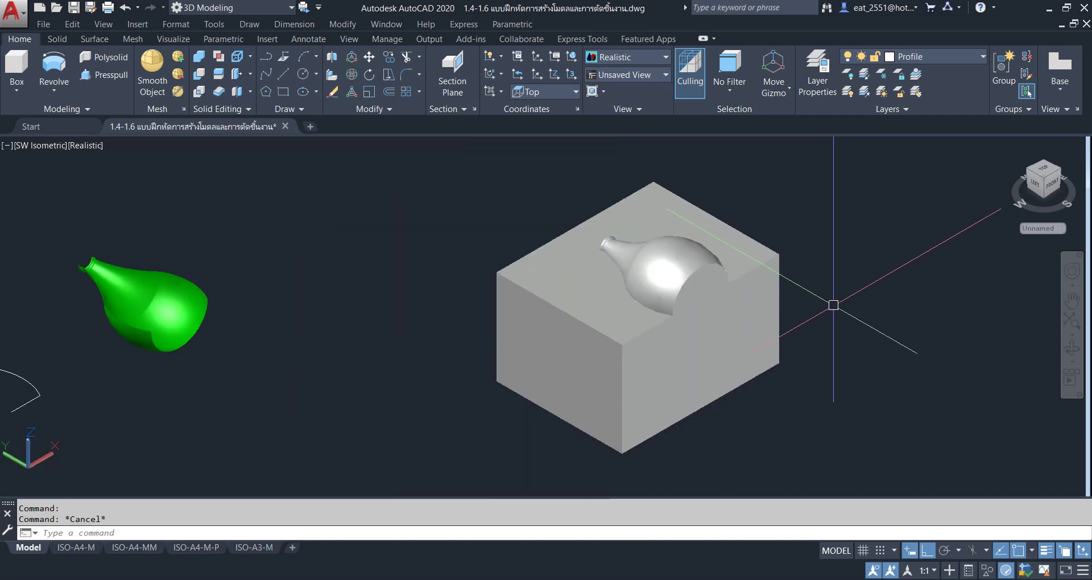
pyautogui.moveTo(879, 305); pyautogui.dragTo(787, 278, button='middle')
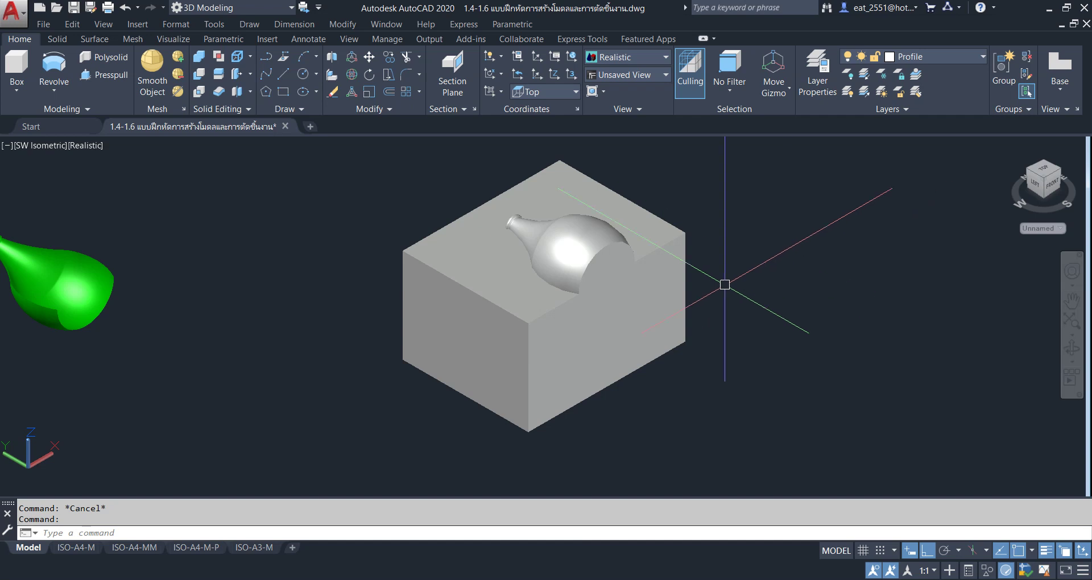
# Subtract the vase from the block as a trial cavity.
pyautogui.click(200, 75)
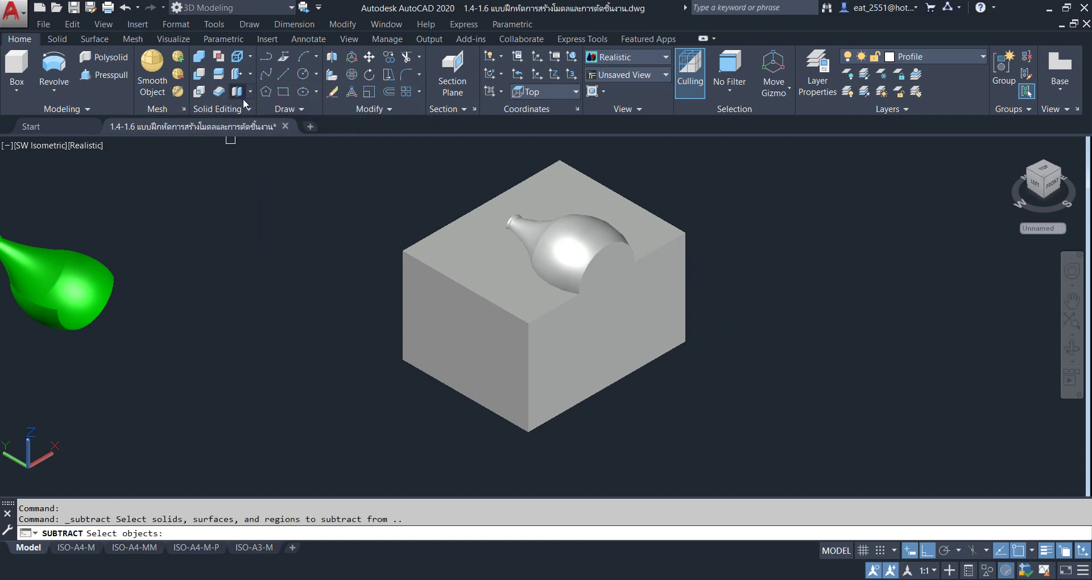
pyautogui.click(471, 319)
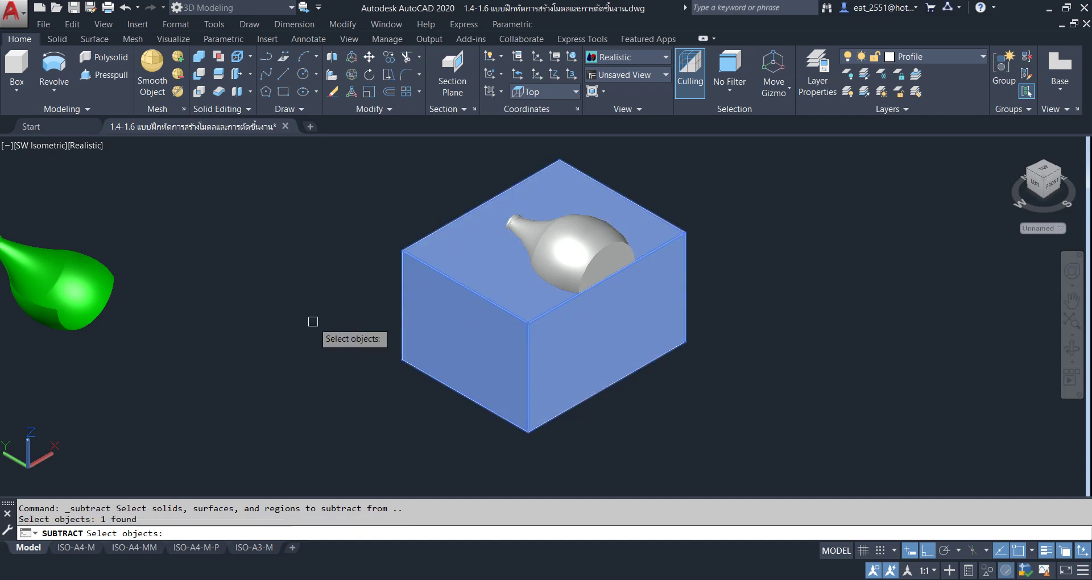
pyautogui.press('Return')
pyautogui.click(549, 230)
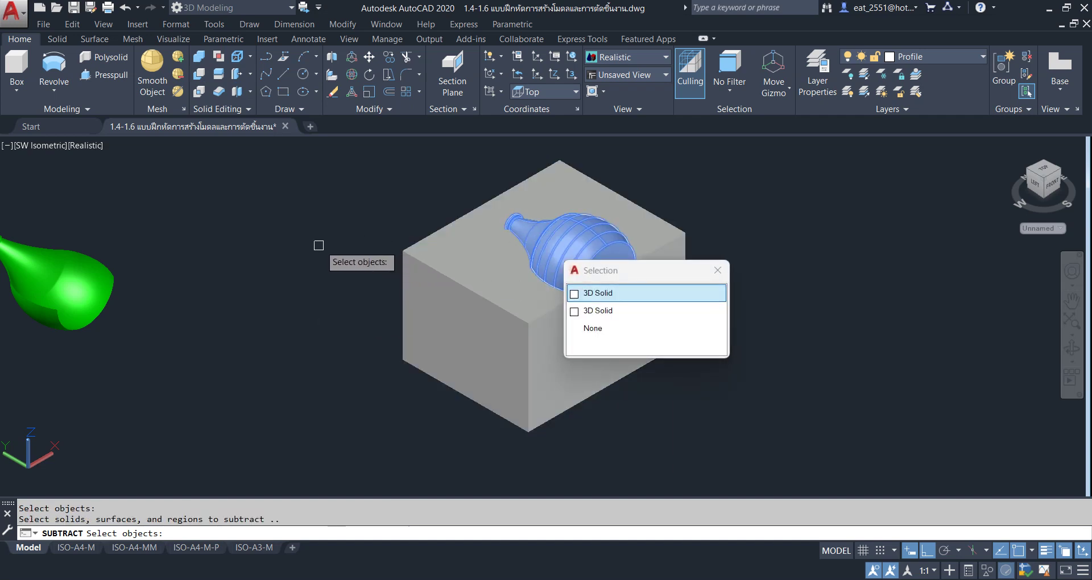
pyautogui.press('Return')
pyautogui.scroll(3, 647, 243)
pyautogui.scroll(2, 597, 287)
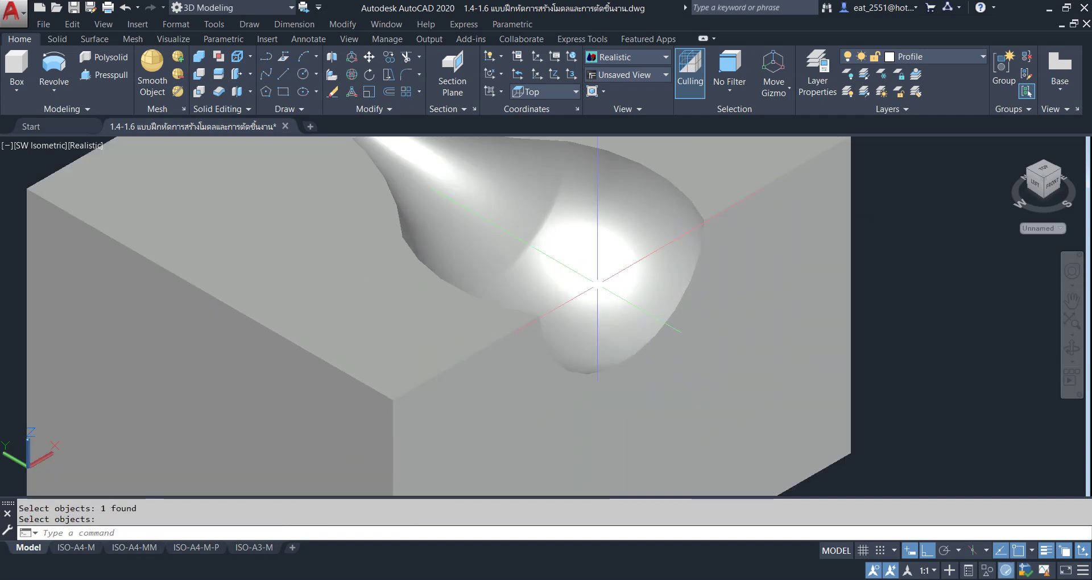
pyautogui.scroll(2, 339, 254)
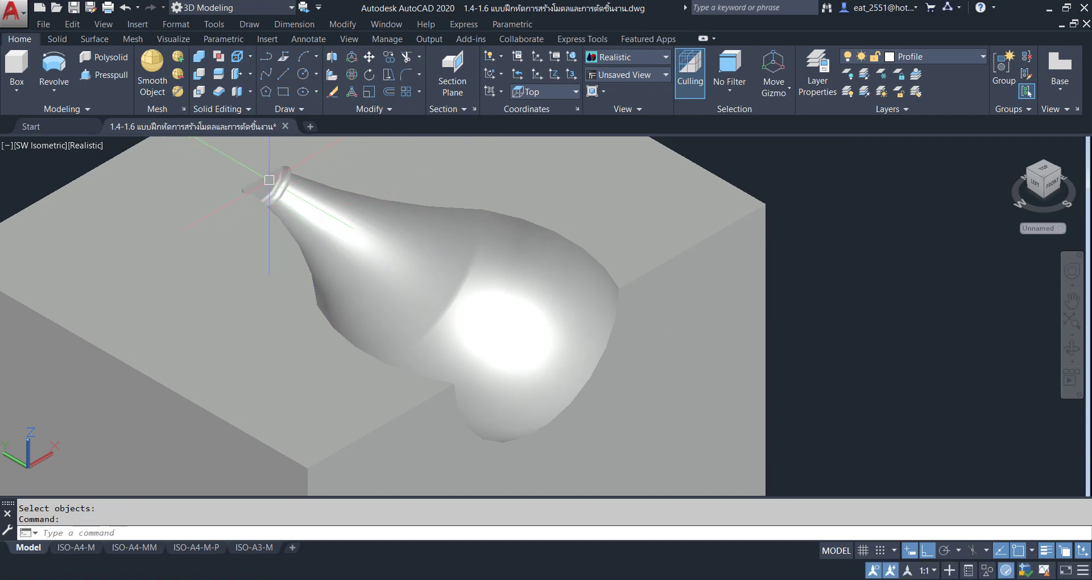
pyautogui.scroll(-2, 269, 180)
pyautogui.scroll(2, 269, 180)
pyautogui.scroll(-3, 272, 181)
pyautogui.moveTo(375, 256); pyautogui.dragTo(422, 259, button='middle')
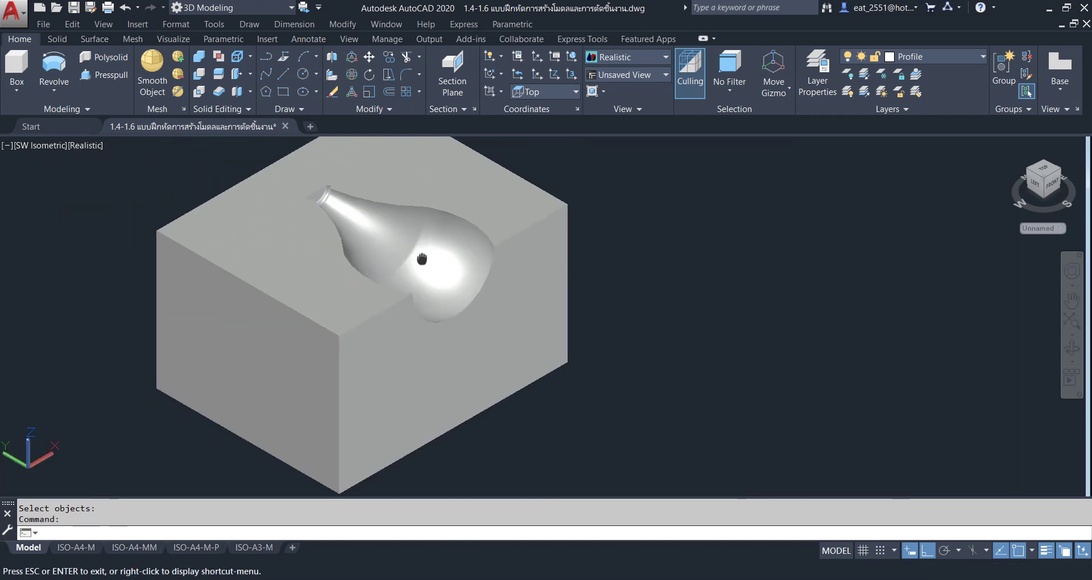
# Undo back past the subtraction and turn off selection cycling.
pyautogui.hotkey('ctrl', 'z')
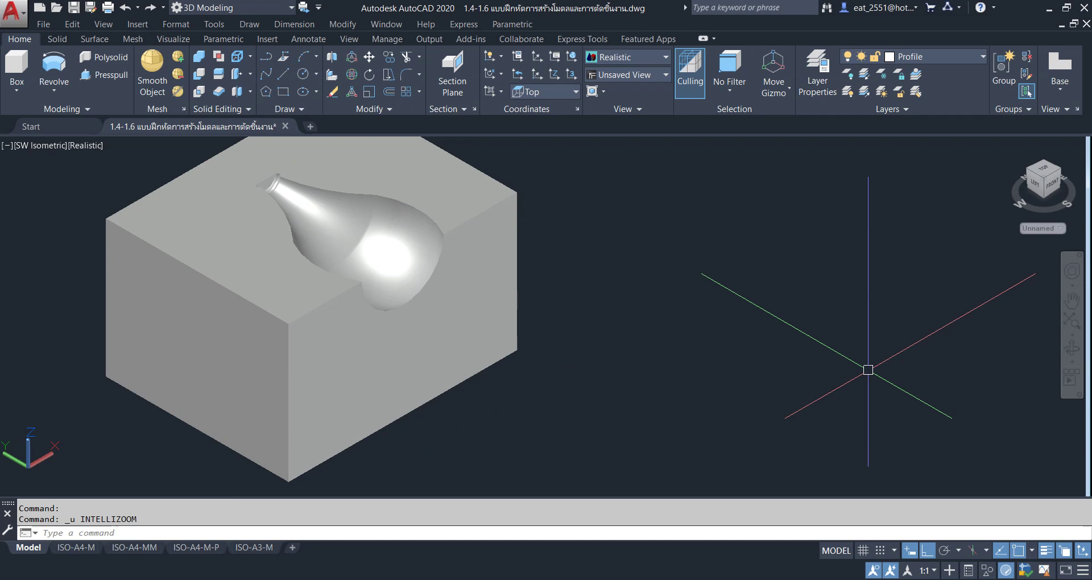
pyautogui.hotkey('ctrl', 'z')
pyautogui.hotkey('ctrl', 'z')
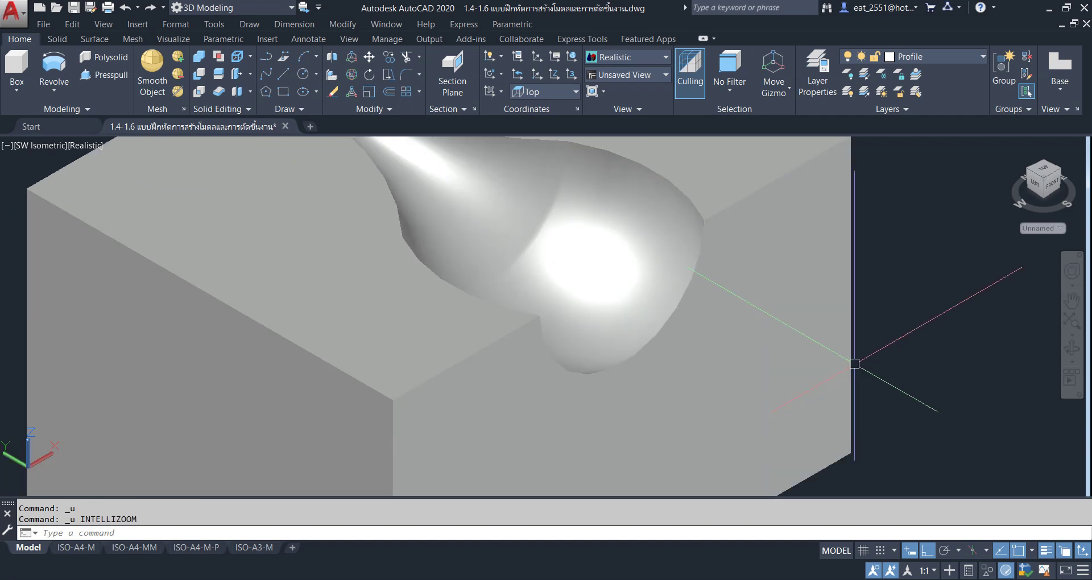
pyautogui.hotkey('ctrl', 'z')
pyautogui.hotkey('ctrl', 'z')
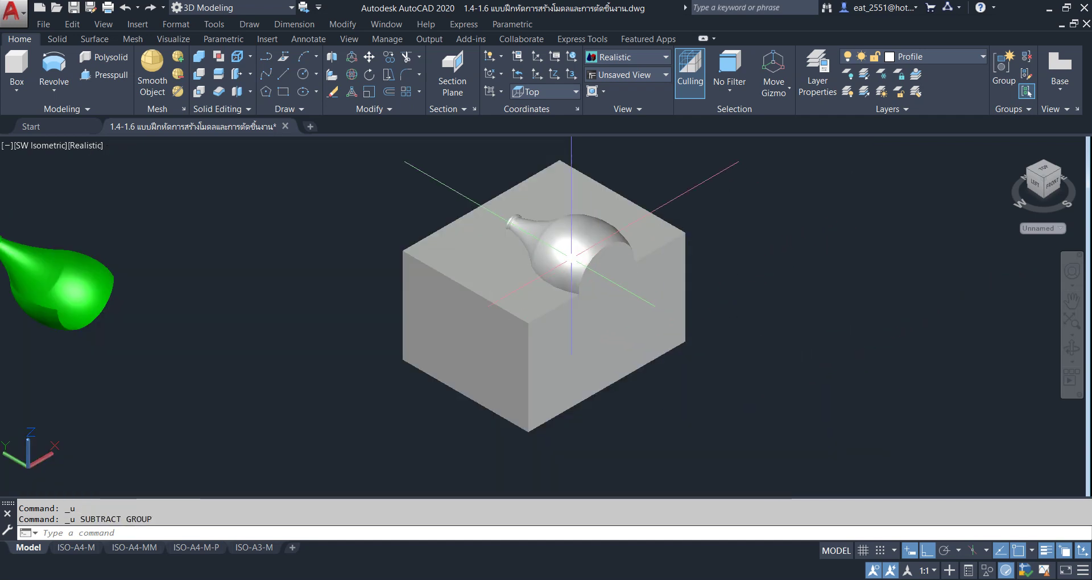
pyautogui.click(569, 244)
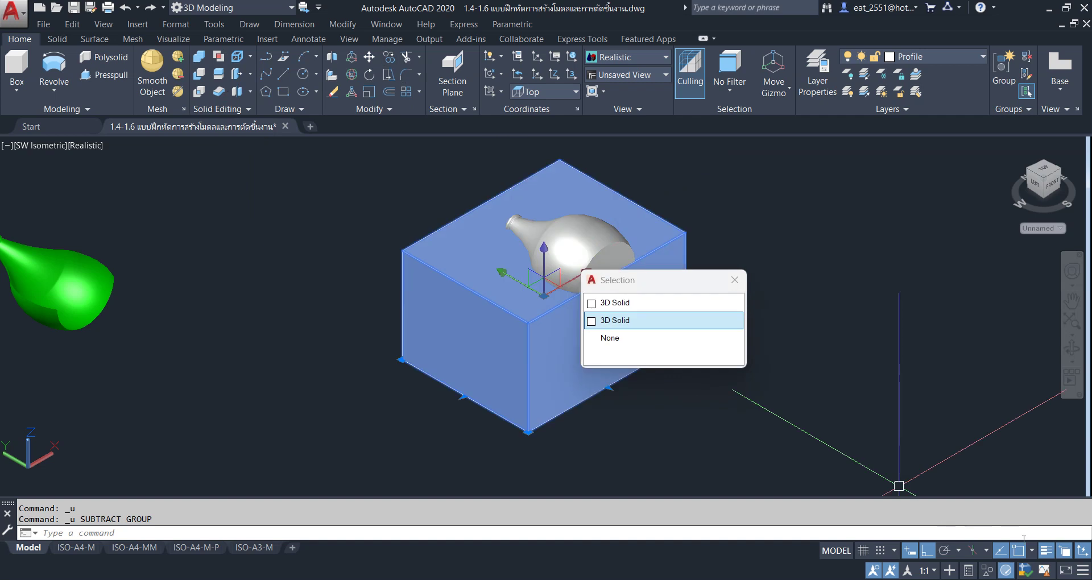
pyautogui.click(1064, 550)
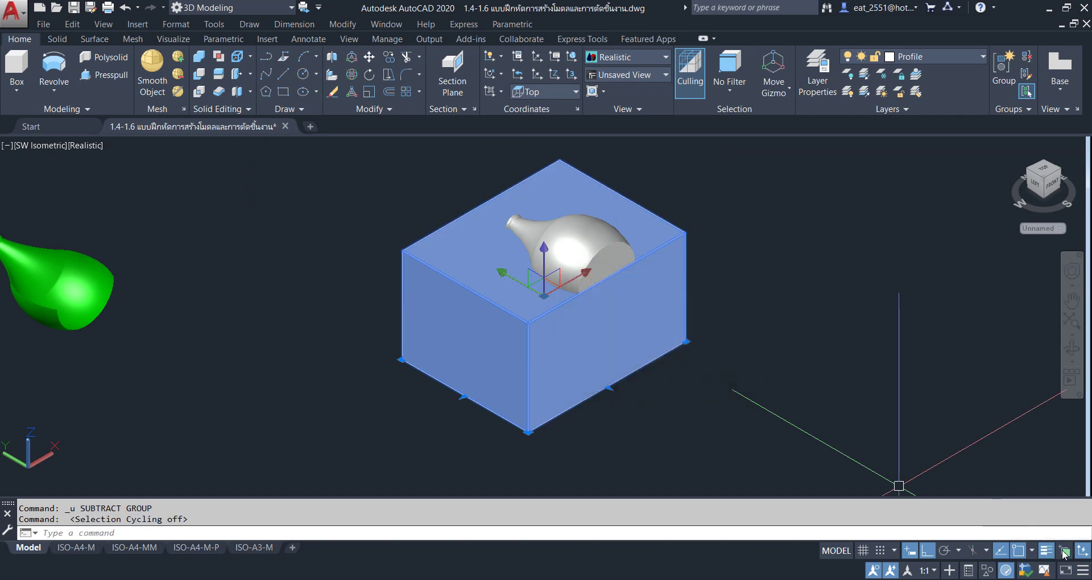
pyautogui.press('Escape')
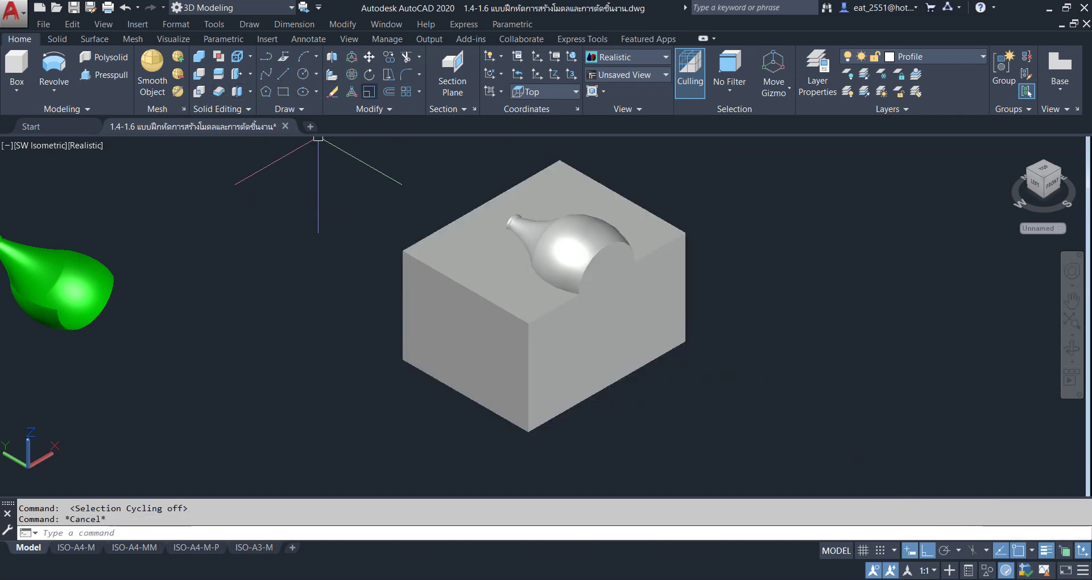
# Move the vase solid 25 units with Ortho on.
pyautogui.click(518, 225)
pyautogui.click(366, 58)
pyautogui.click(913, 358)
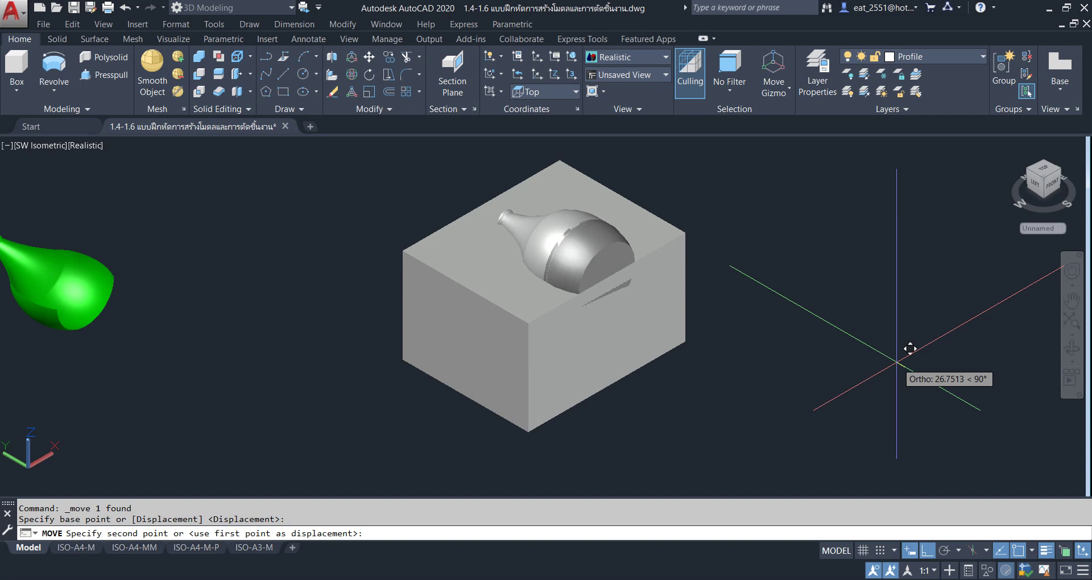
pyautogui.write('2')
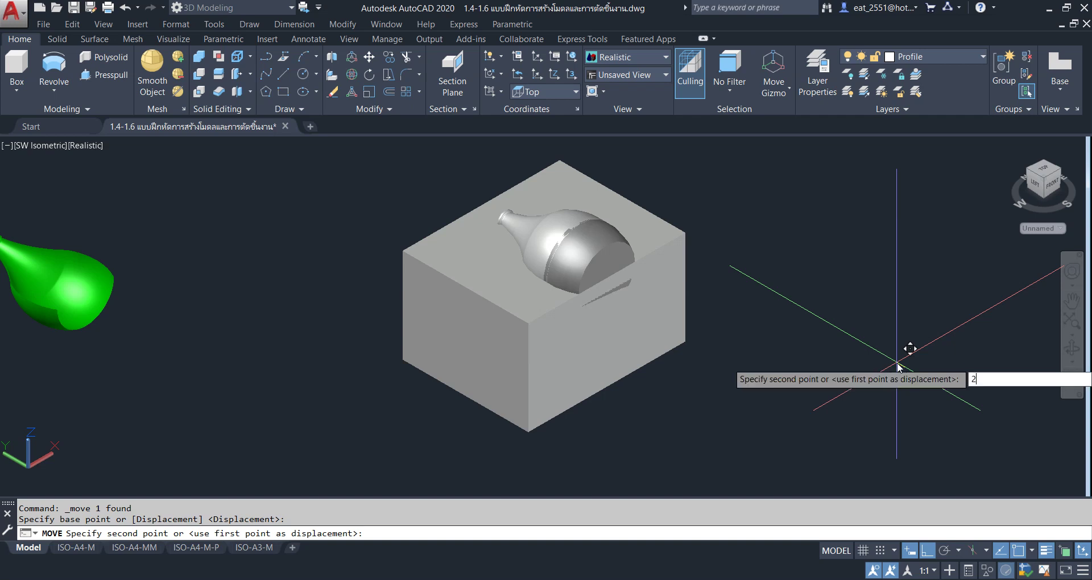
pyautogui.write('5')
pyautogui.press('Return')
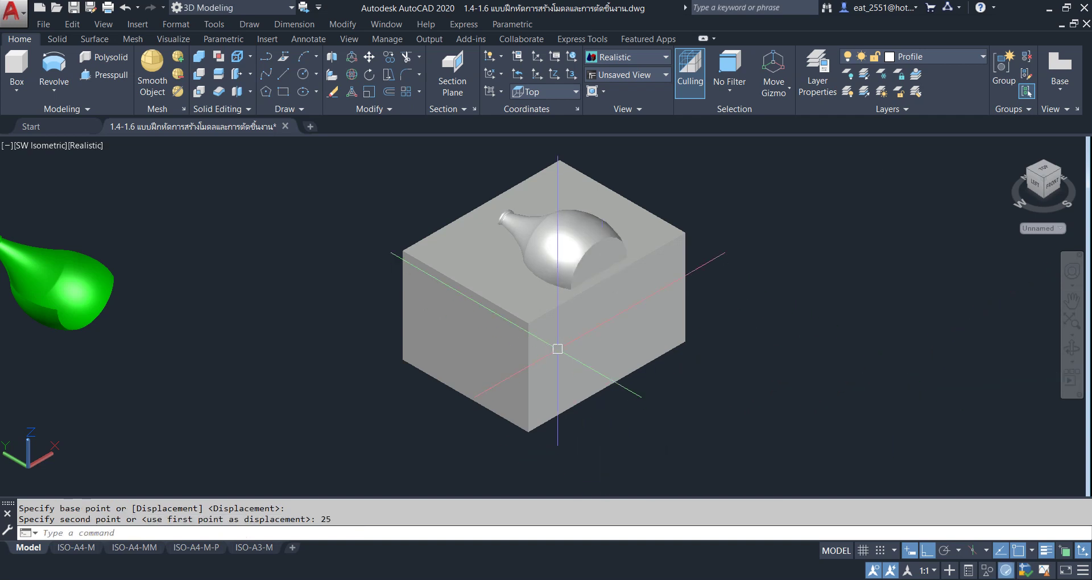
pyautogui.scroll(2, 562, 257)
pyautogui.scroll(2, 568, 275)
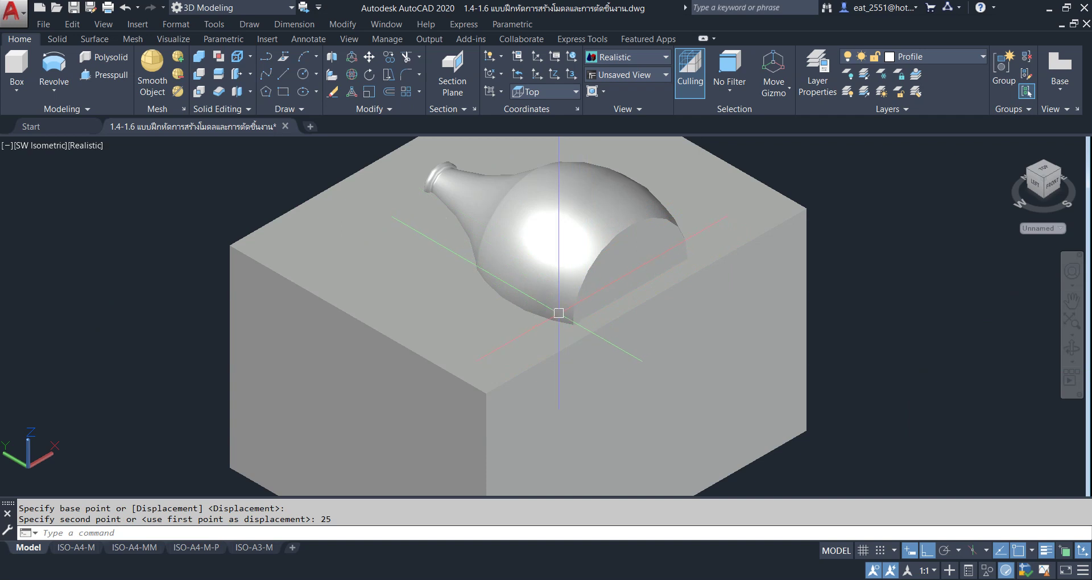
# Subtract the vase solid from the grey box to carve a vase-shaped cavity in its top.
pyautogui.click(200, 78)
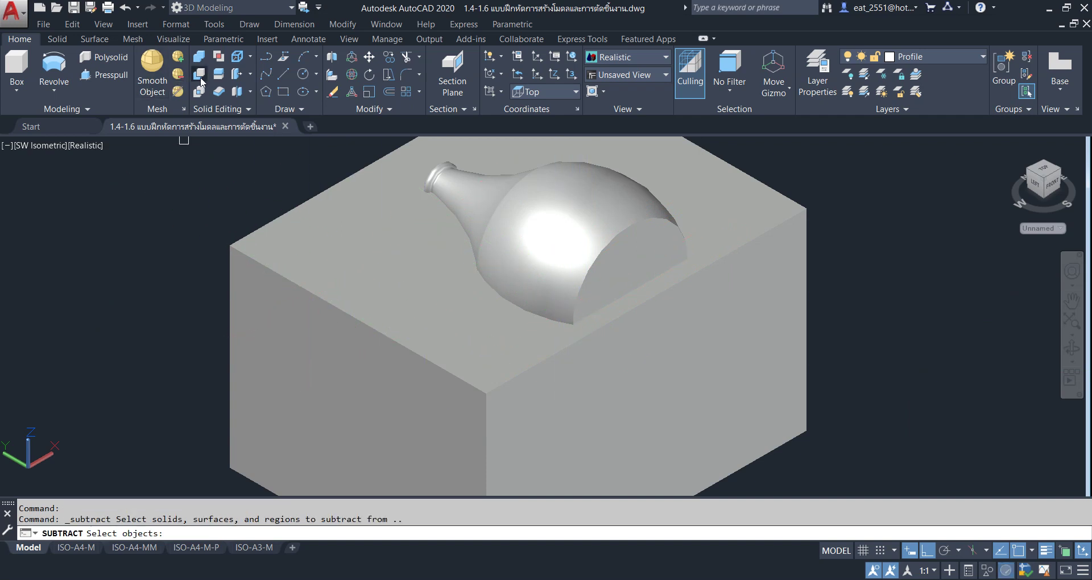
pyautogui.click(283, 314)
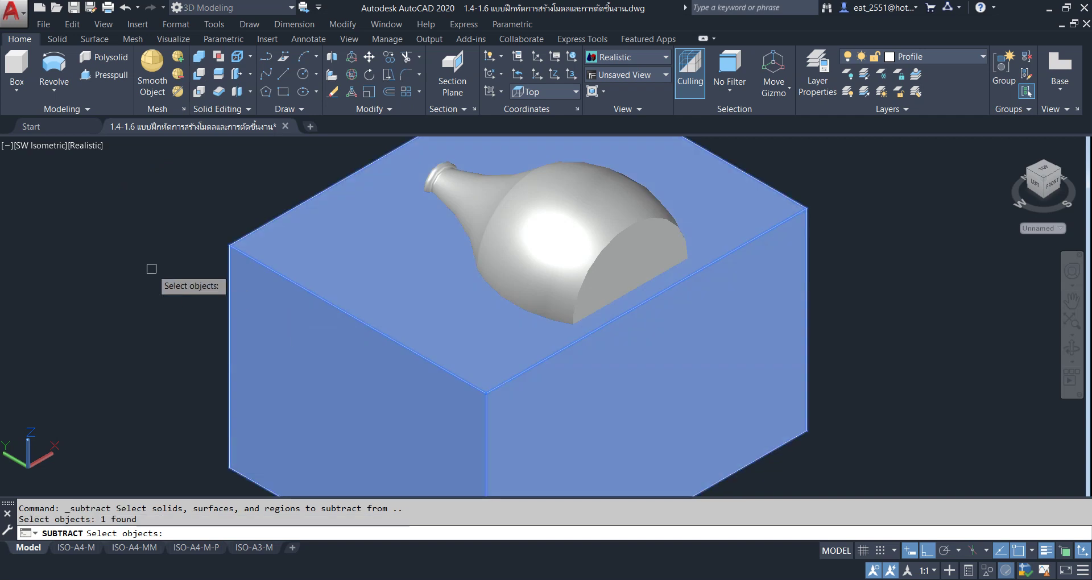
pyautogui.press('Return')
pyautogui.click(492, 256)
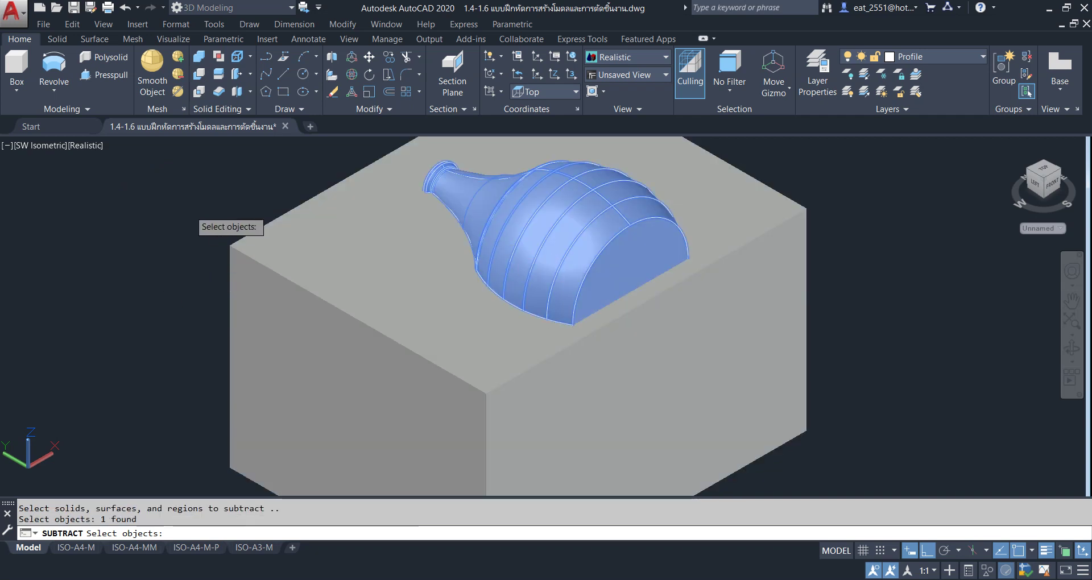
pyautogui.press('Return')
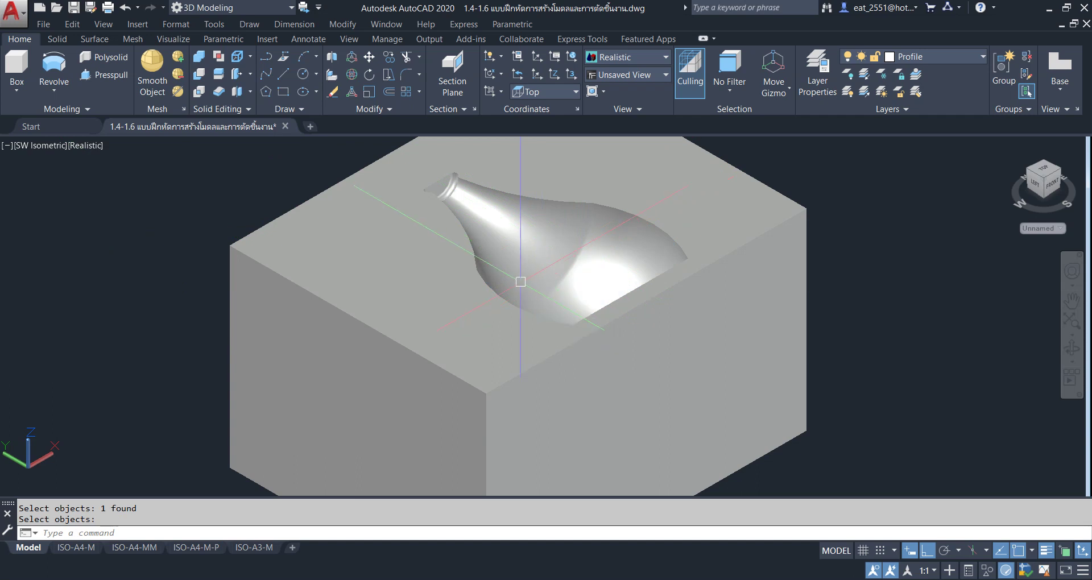
pyautogui.scroll(-4, 510, 245)
pyautogui.scroll(3, 544, 241)
pyautogui.scroll(-4, 543, 240)
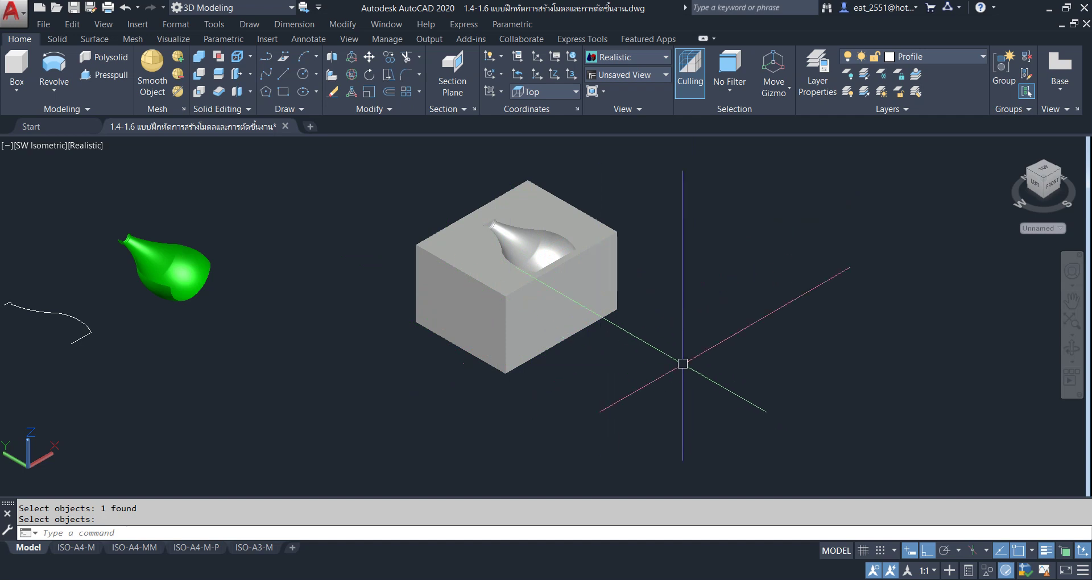
pyautogui.moveTo(666, 373); pyautogui.dragTo(549, 375, button='middle')
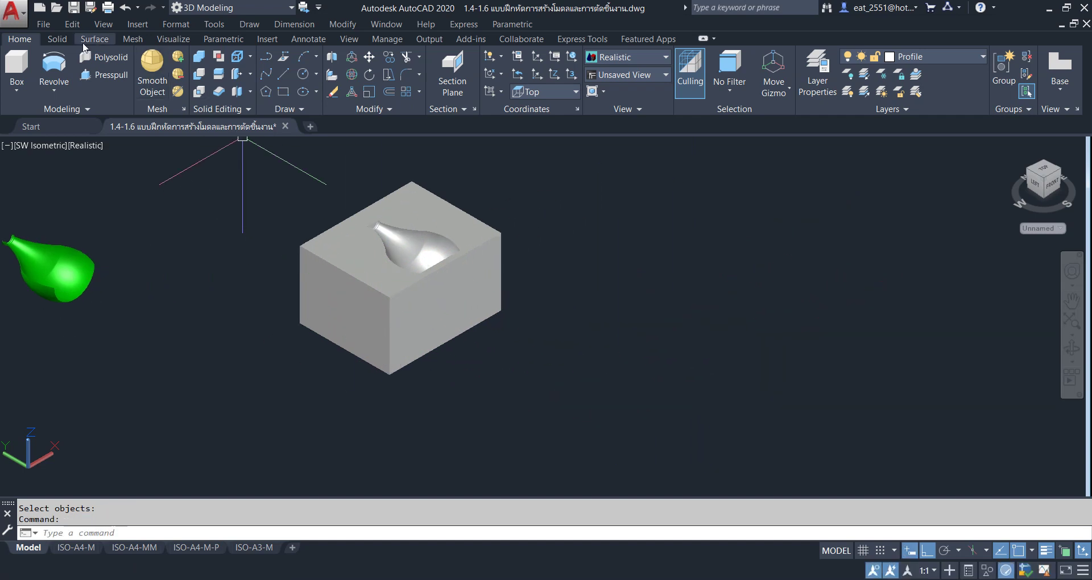
# Draw a second box beside the mold block, 400 long, 500 wide and 300 high.
pyautogui.click(419, 318)
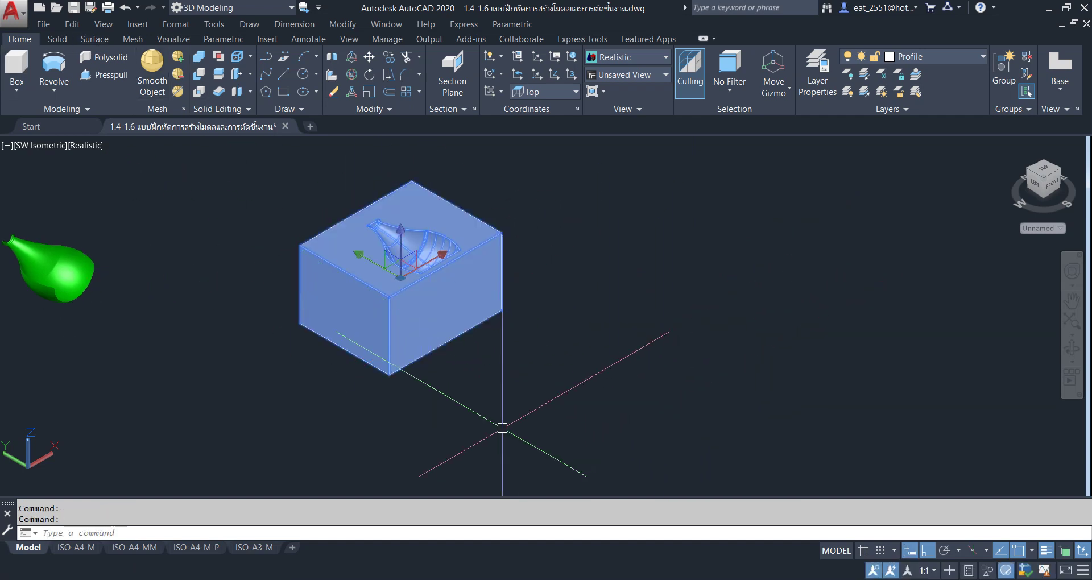
pyautogui.click(17, 65)
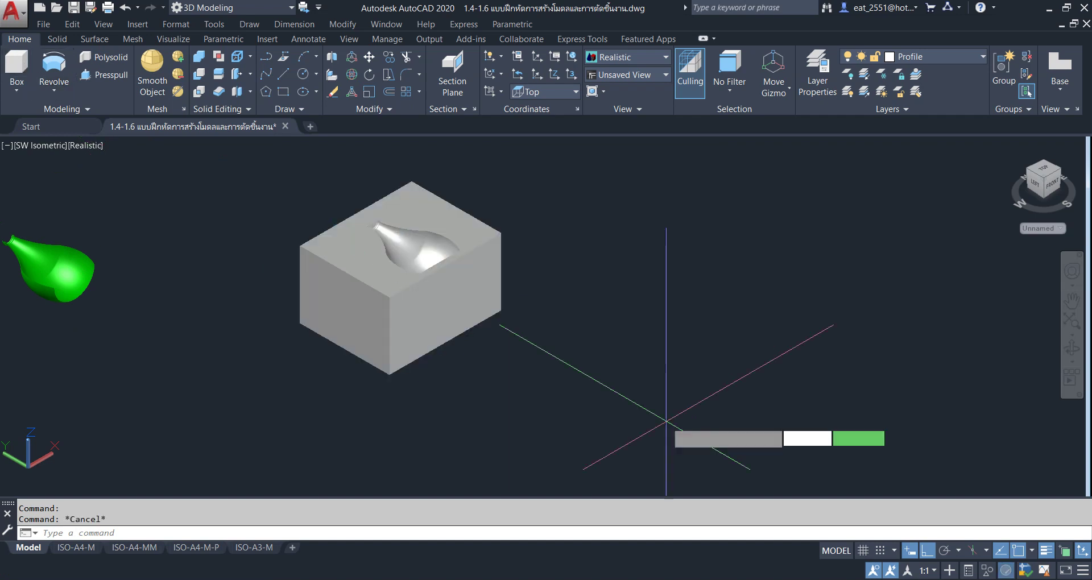
pyautogui.click(640, 320)
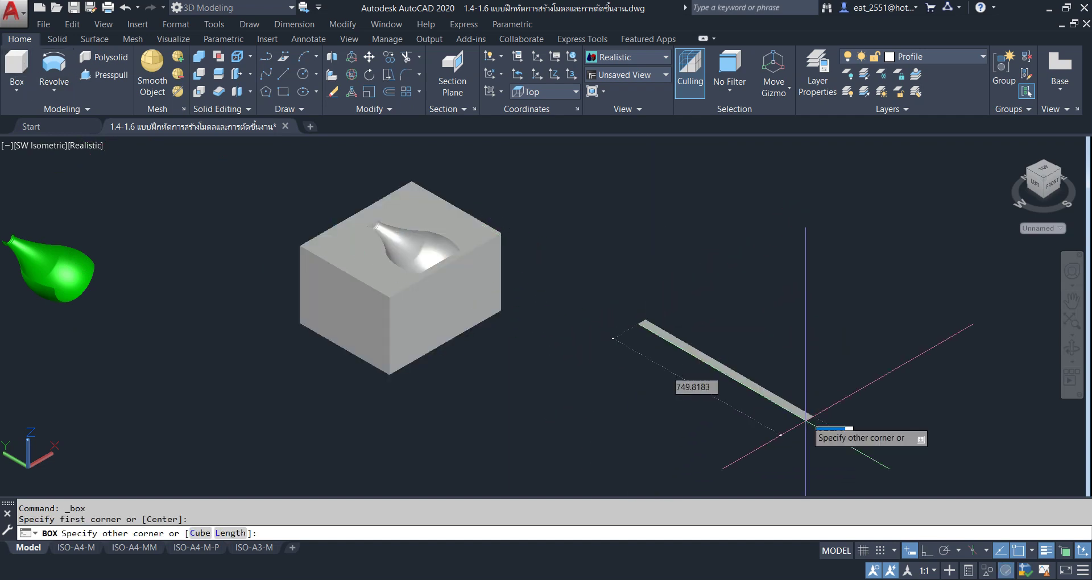
pyautogui.write('l')
pyautogui.press('Return')
pyautogui.write('400')
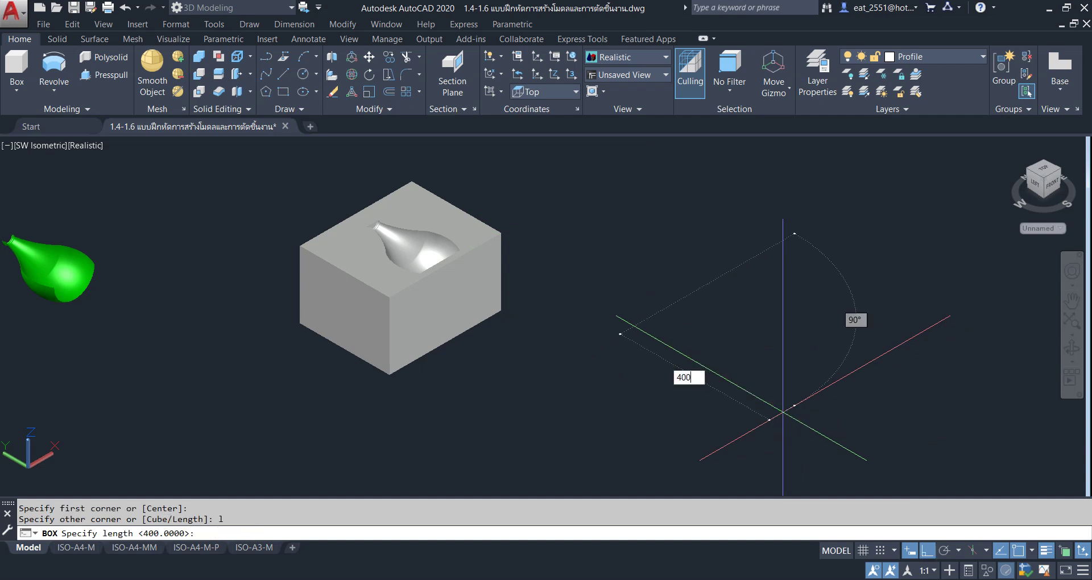
pyautogui.press('Return')
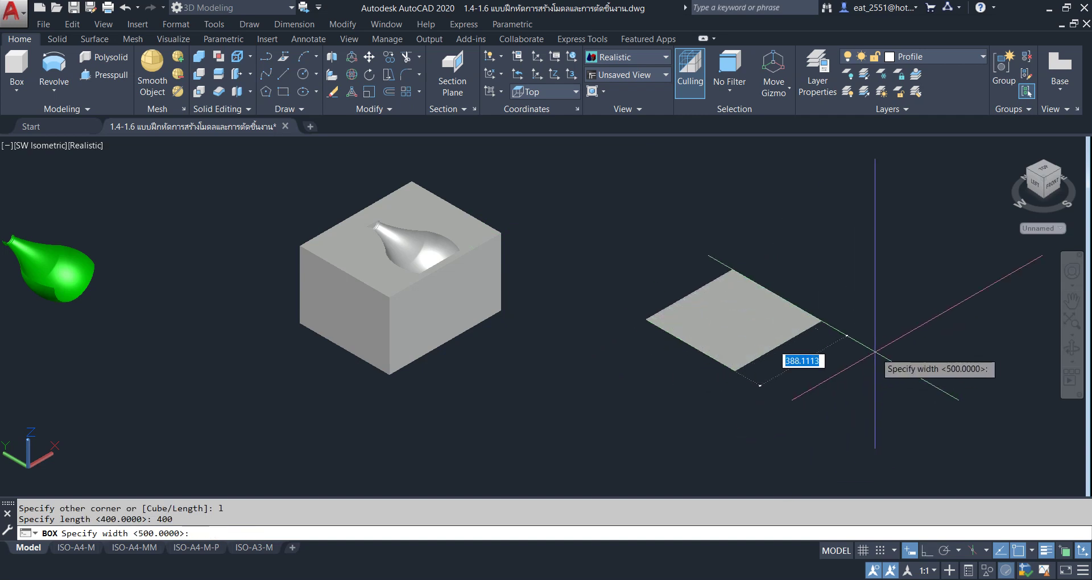
pyautogui.press('Return')
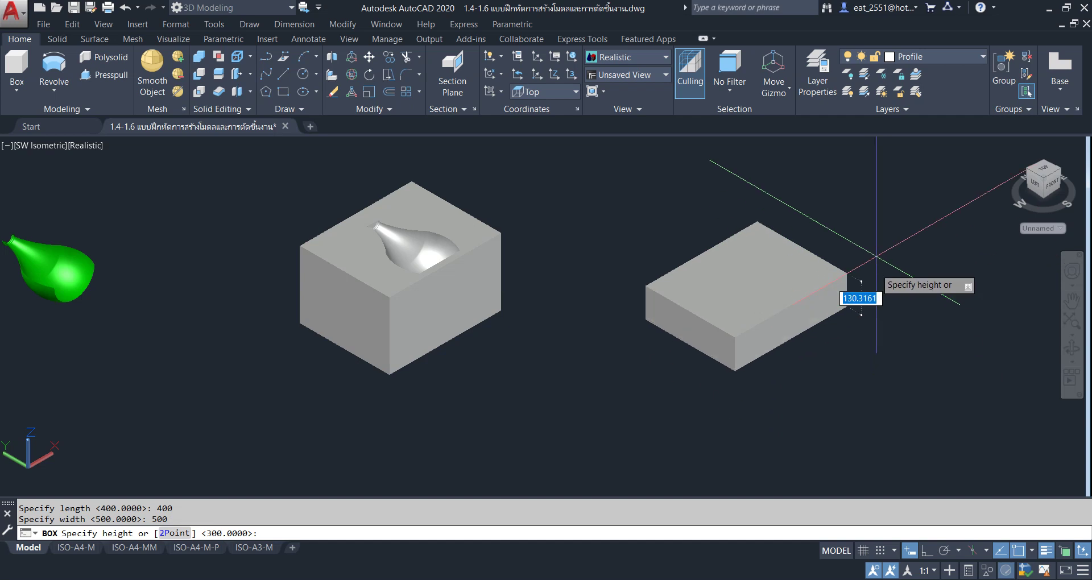
pyautogui.press('Return')
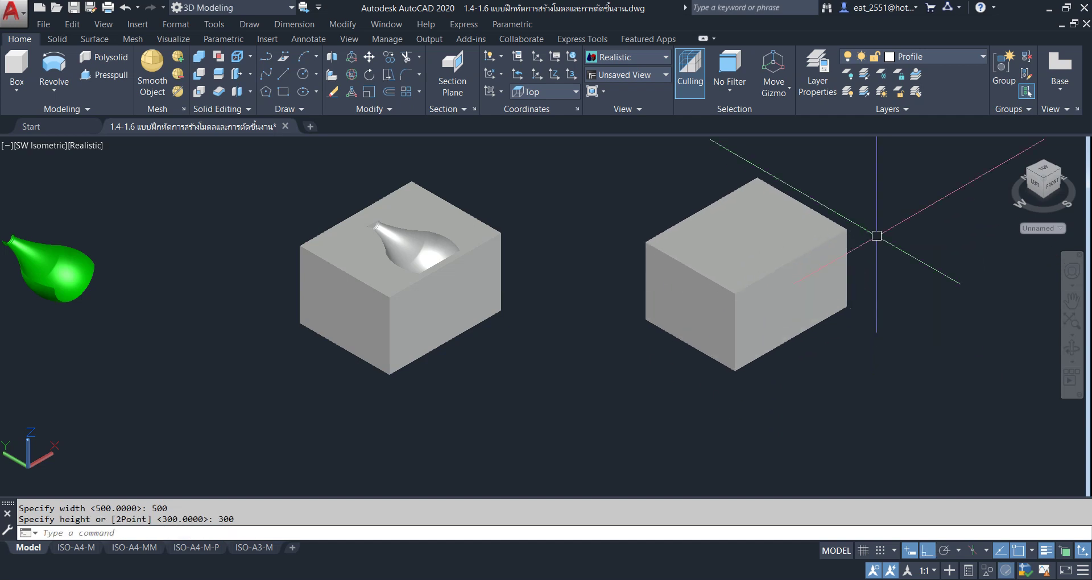
pyautogui.moveTo(796, 269); pyautogui.dragTo(813, 269, button='middle')
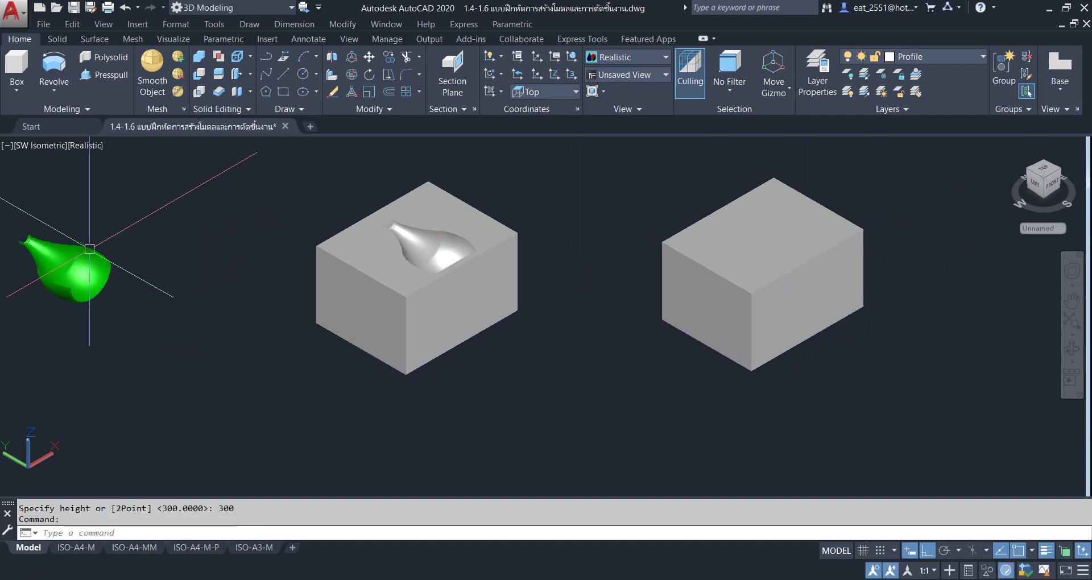
# Copy the green vase solid into the new 400 × 500 × 300 block.
pyautogui.click(96, 244)
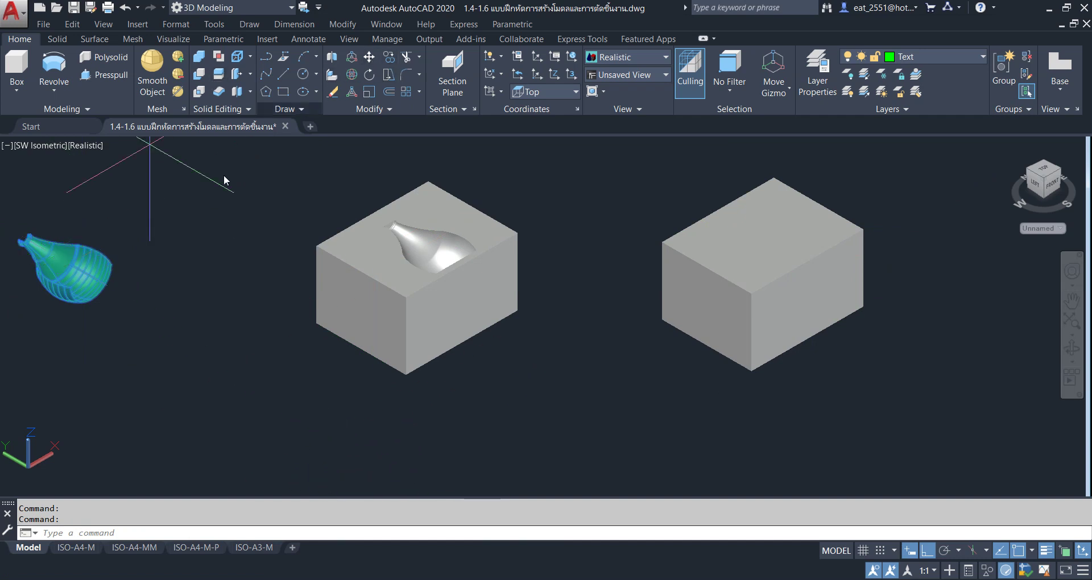
pyautogui.click(369, 57)
pyautogui.press('Escape')
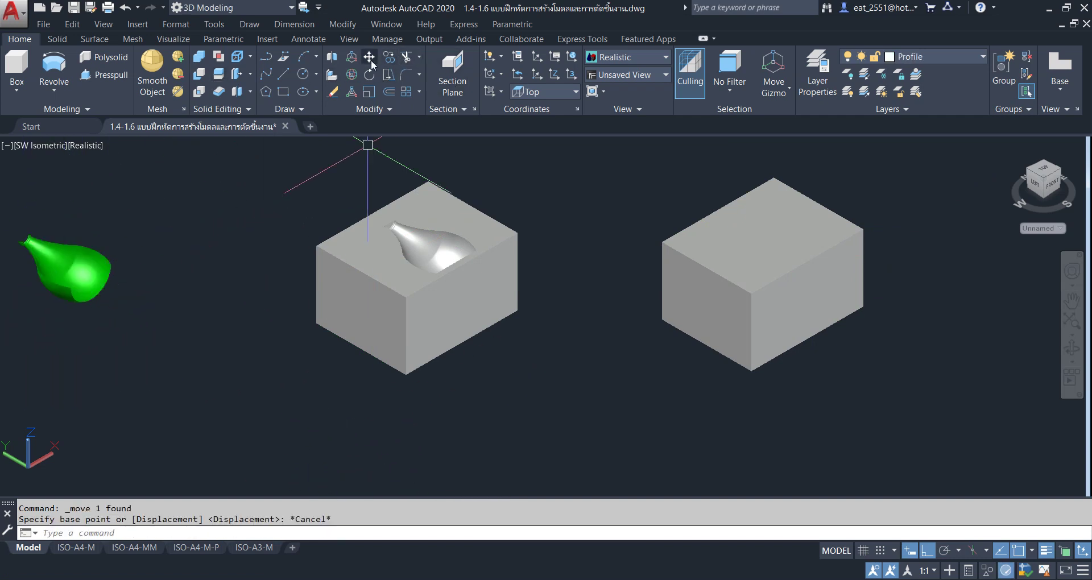
pyautogui.click(388, 56)
pyautogui.click(68, 284)
pyautogui.press('Return')
pyautogui.scroll(3, 68, 267)
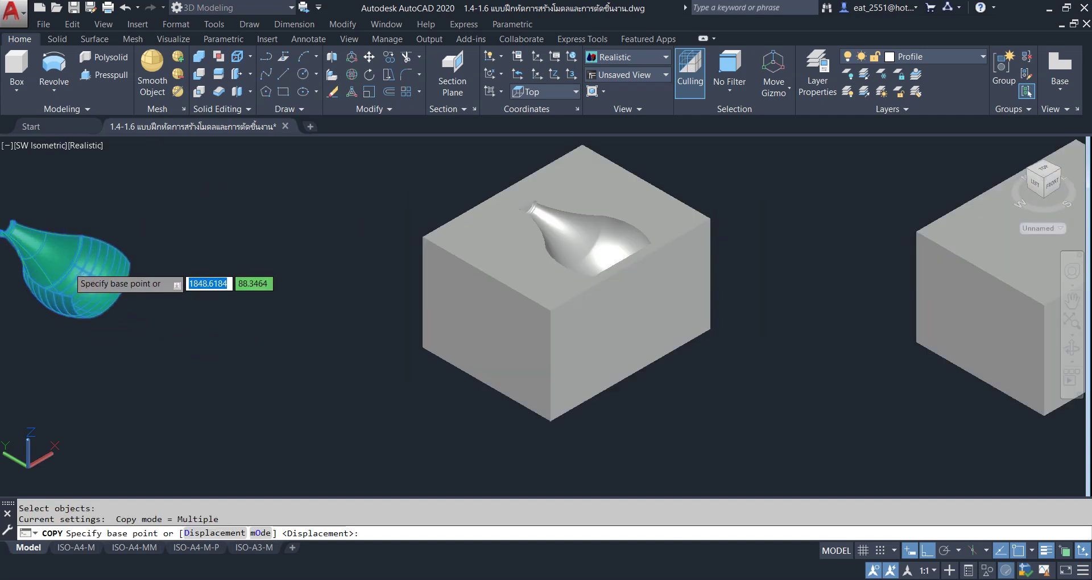
pyautogui.click(121, 275)
pyautogui.moveTo(932, 273); pyautogui.dragTo(275, 275, button='middle')
pyautogui.scroll(-2, 316, 244)
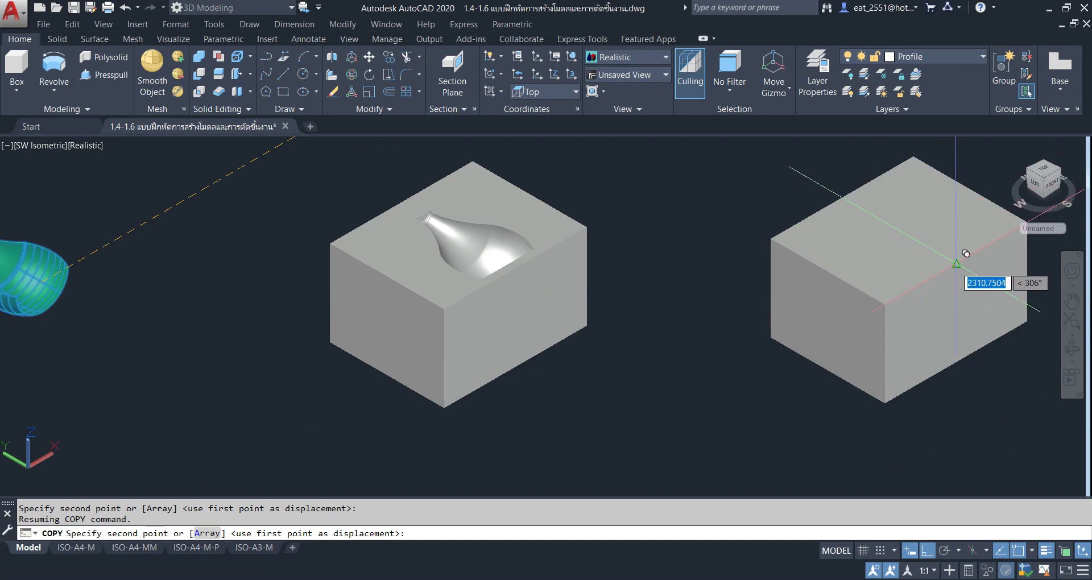
pyautogui.click(957, 257)
pyautogui.moveTo(713, 328); pyautogui.dragTo(392, 352, button='middle')
pyautogui.press('Escape')
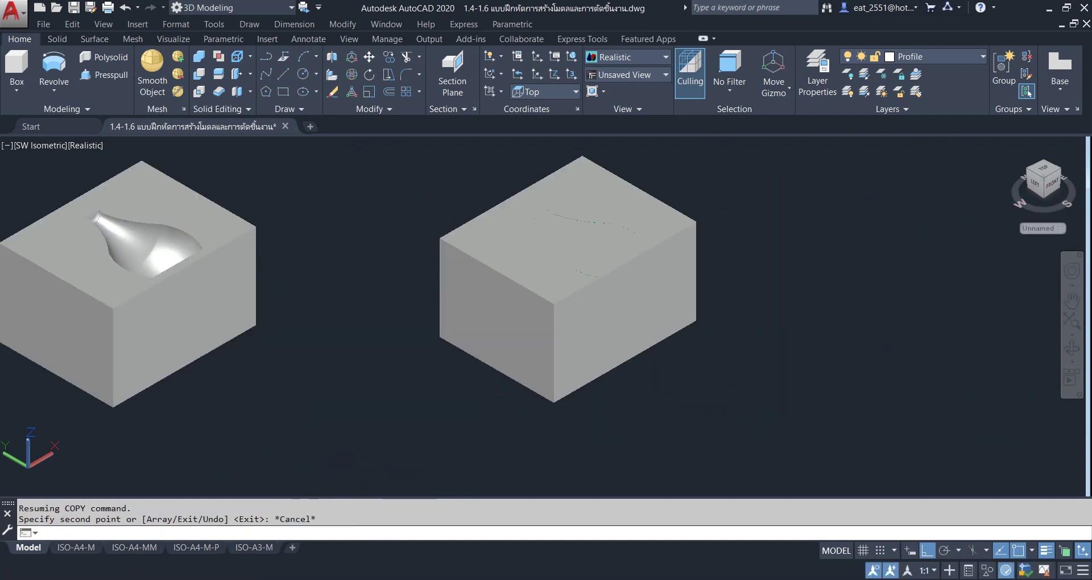
pyautogui.scroll(2, 616, 206)
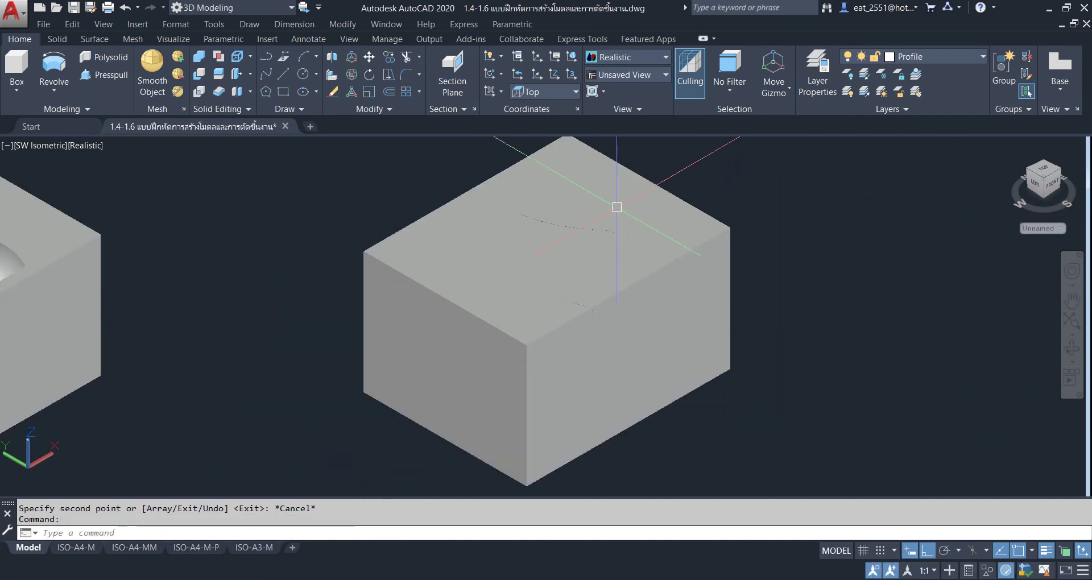
# Press-pull the vase outline on the new block's top face up 10 units.
pyautogui.click(99, 80)
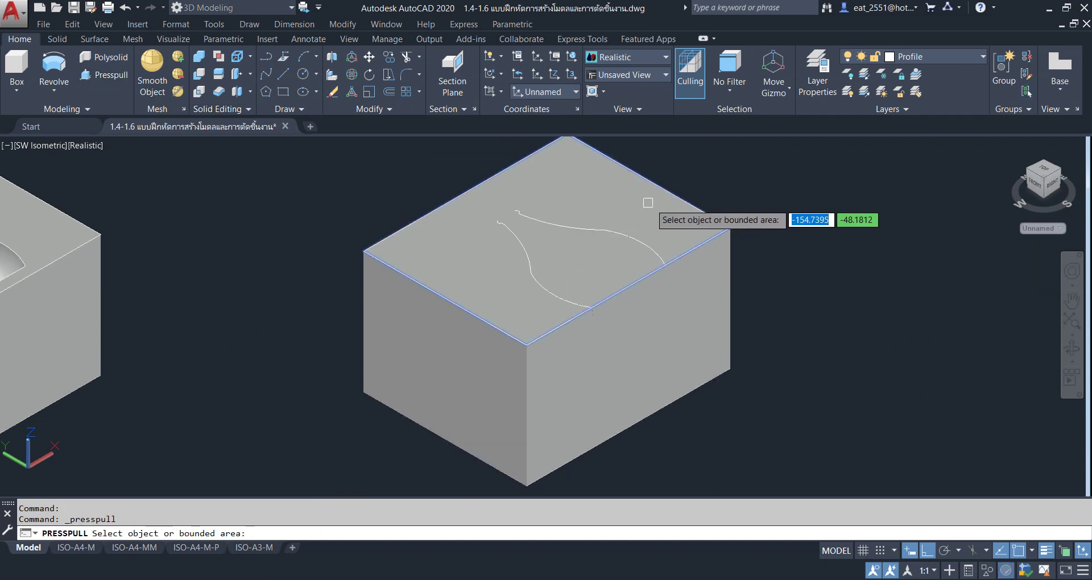
pyautogui.click(675, 210)
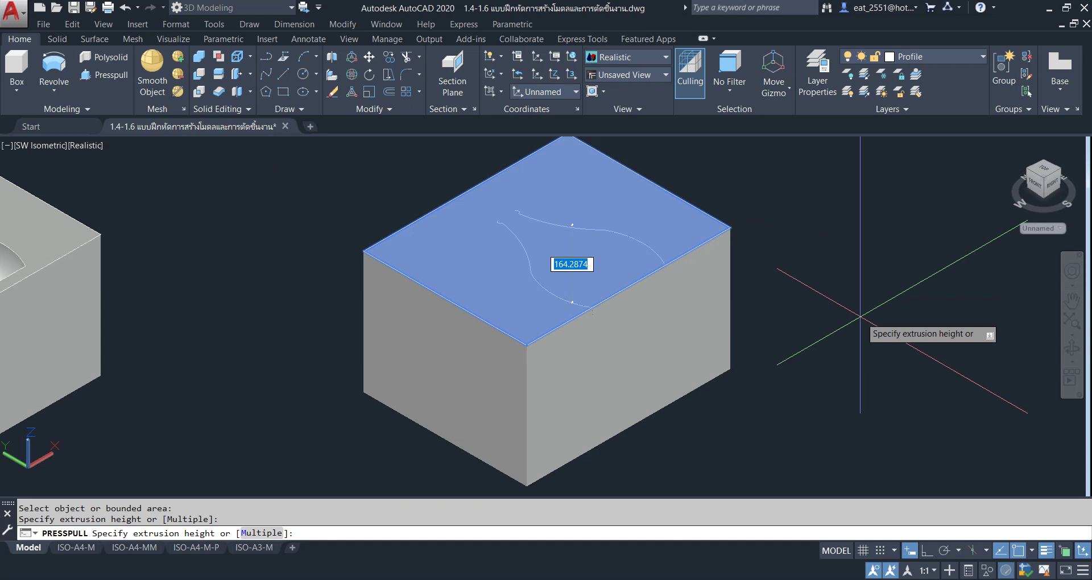
pyautogui.write('10')
pyautogui.press('Return')
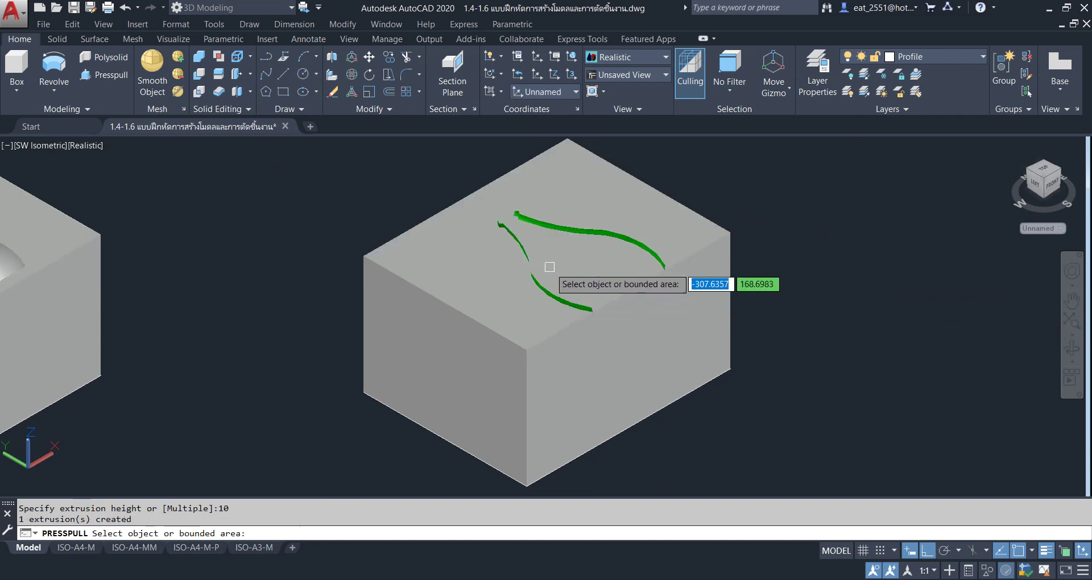
pyautogui.press('Return')
pyautogui.scroll(5, 550, 260)
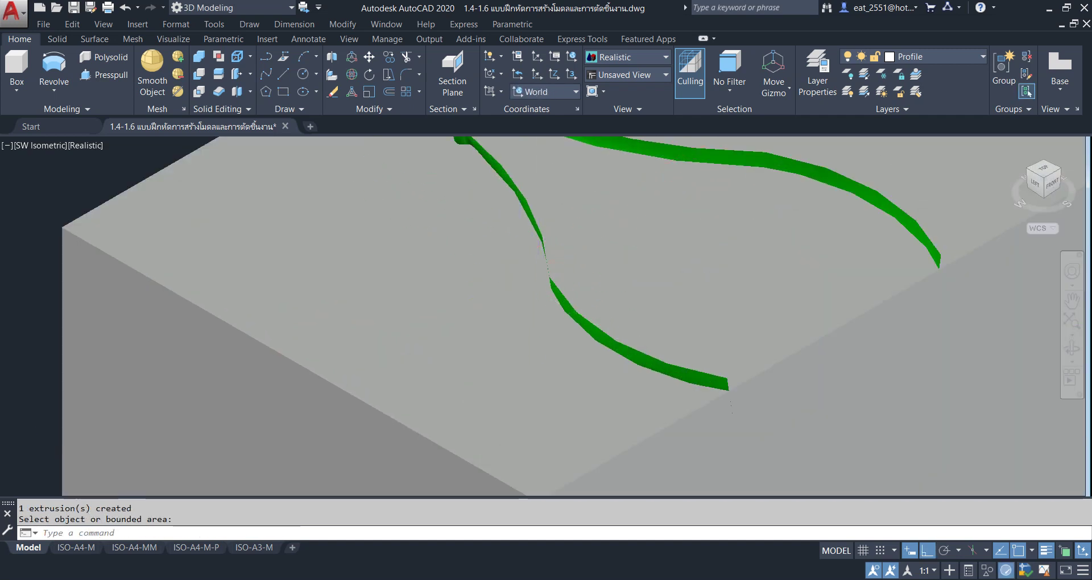
pyautogui.scroll(-5, 548, 259)
pyautogui.scroll(5, 526, 178)
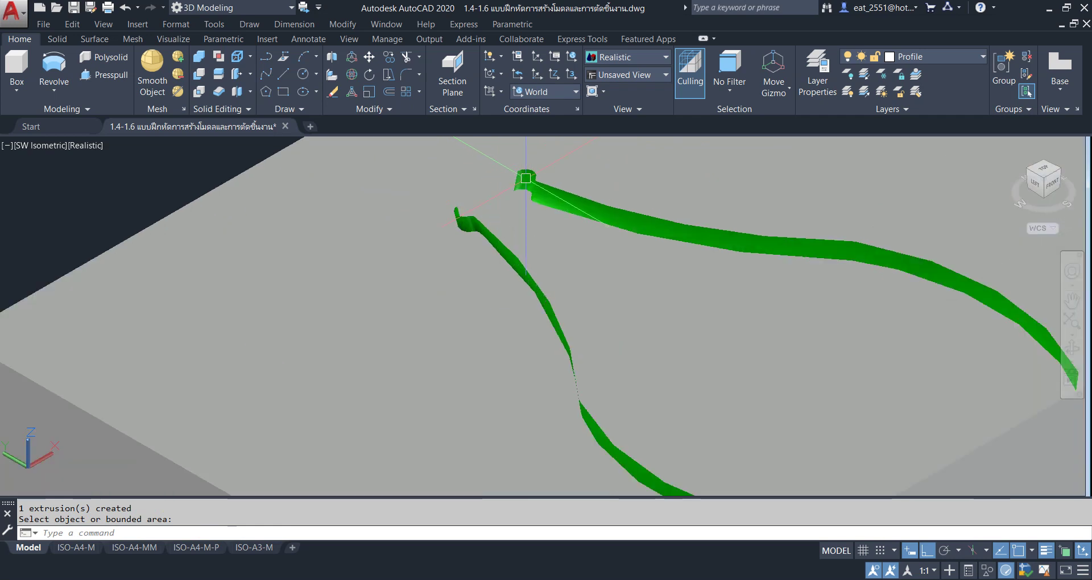
pyautogui.moveTo(527, 178)
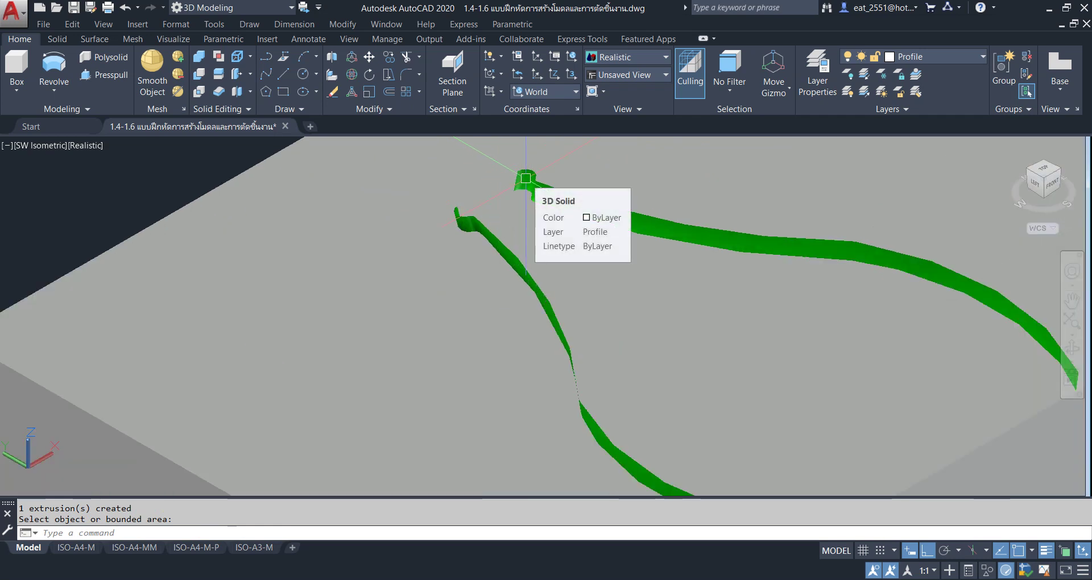
pyautogui.scroll(-3, 526, 178)
pyautogui.scroll(-3, 496, 284)
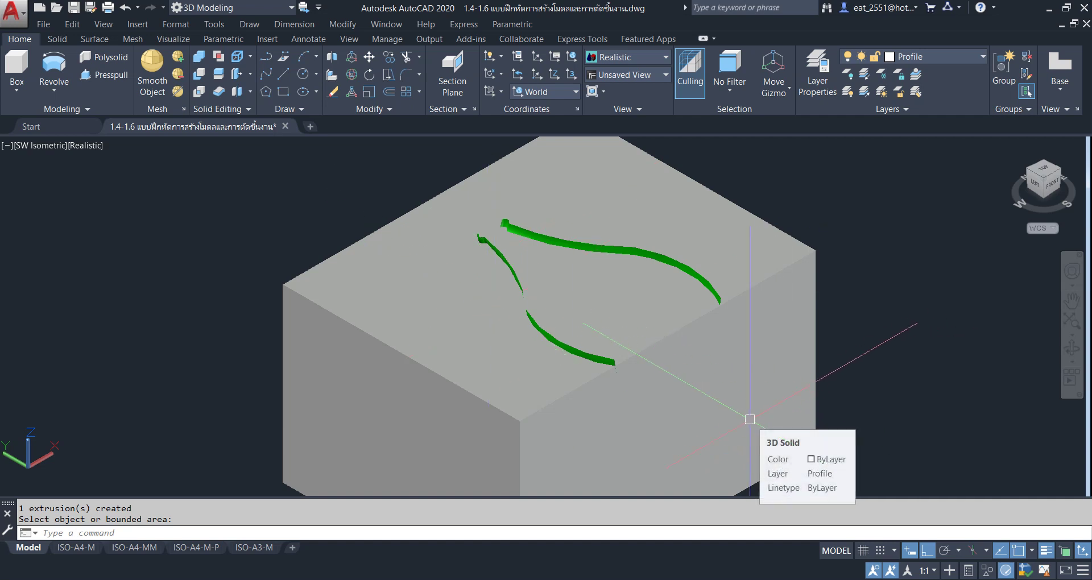
pyautogui.scroll(2, 633, 286)
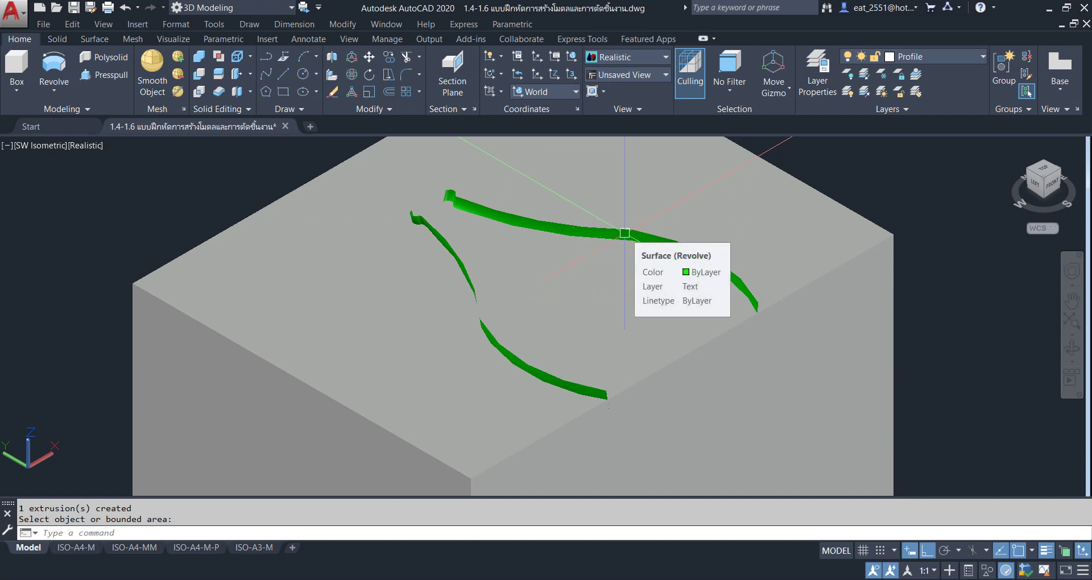
pyautogui.scroll(-2, 778, 319)
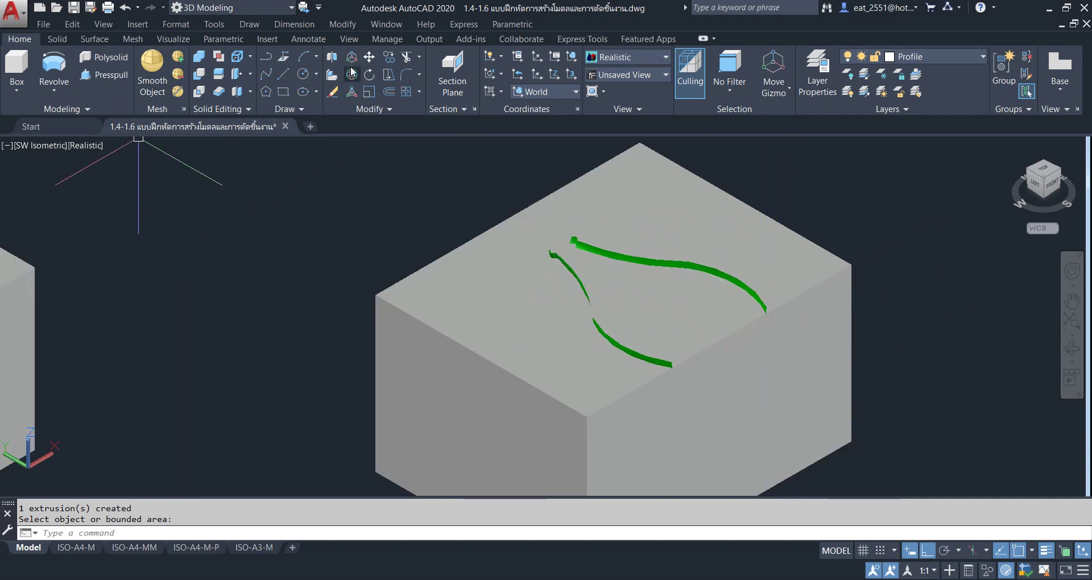
# Press-pull the vase area on the block's right face by 10 units.
pyautogui.click(101, 75)
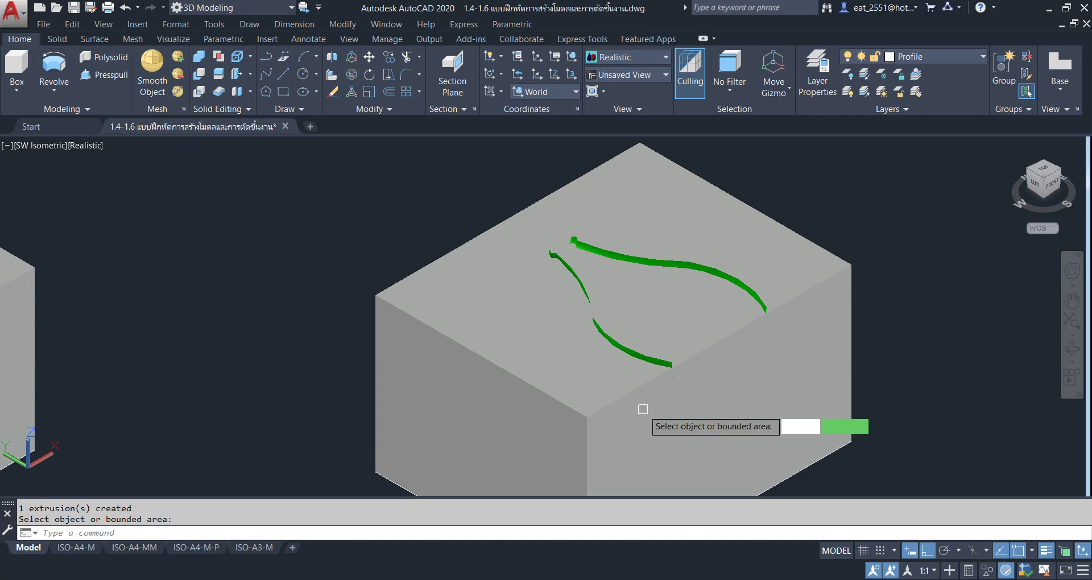
pyautogui.moveTo(681, 432); pyautogui.dragTo(688, 377, button='middle')
pyautogui.click(689, 380)
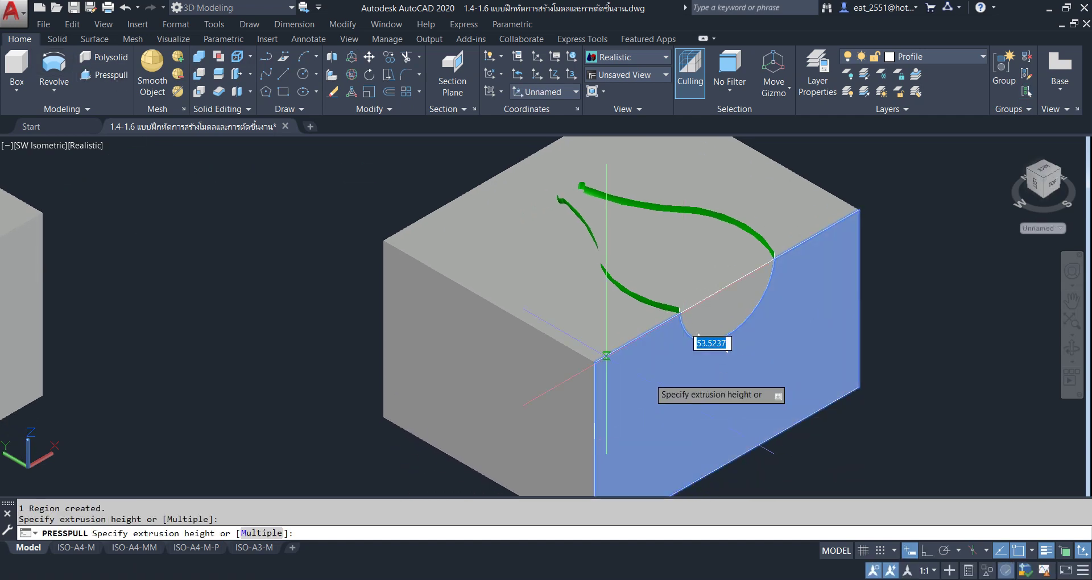
pyautogui.write('10')
pyautogui.press('Return')
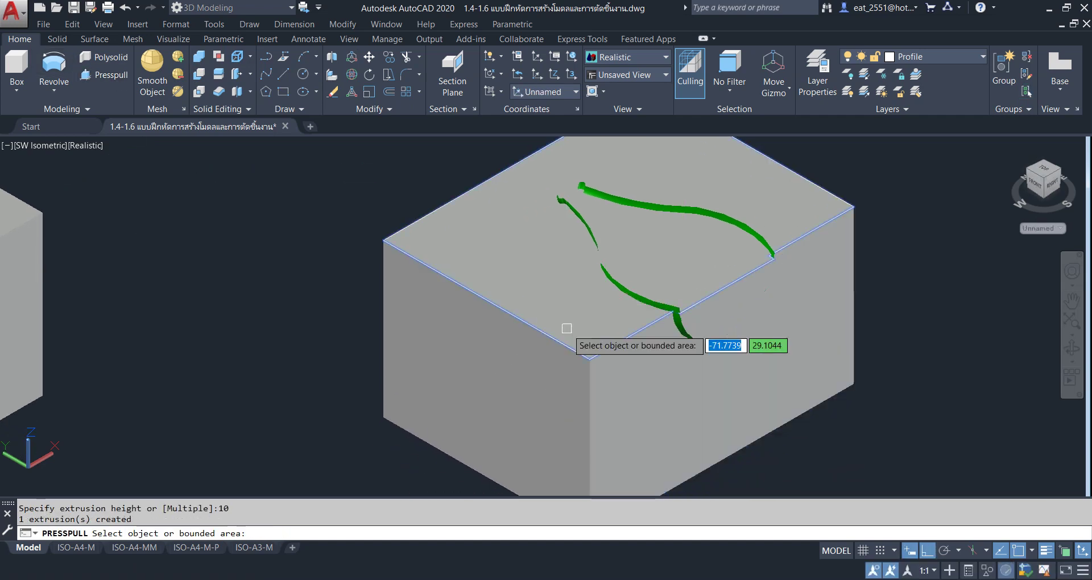
pyautogui.scroll(3, 909, 284)
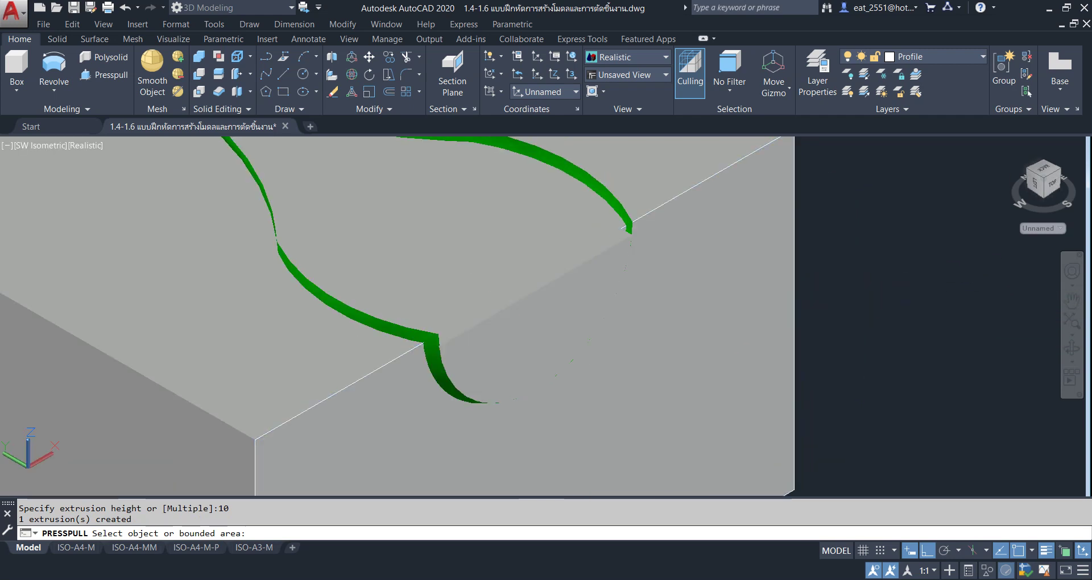
pyautogui.click(622, 227)
pyautogui.press('Escape')
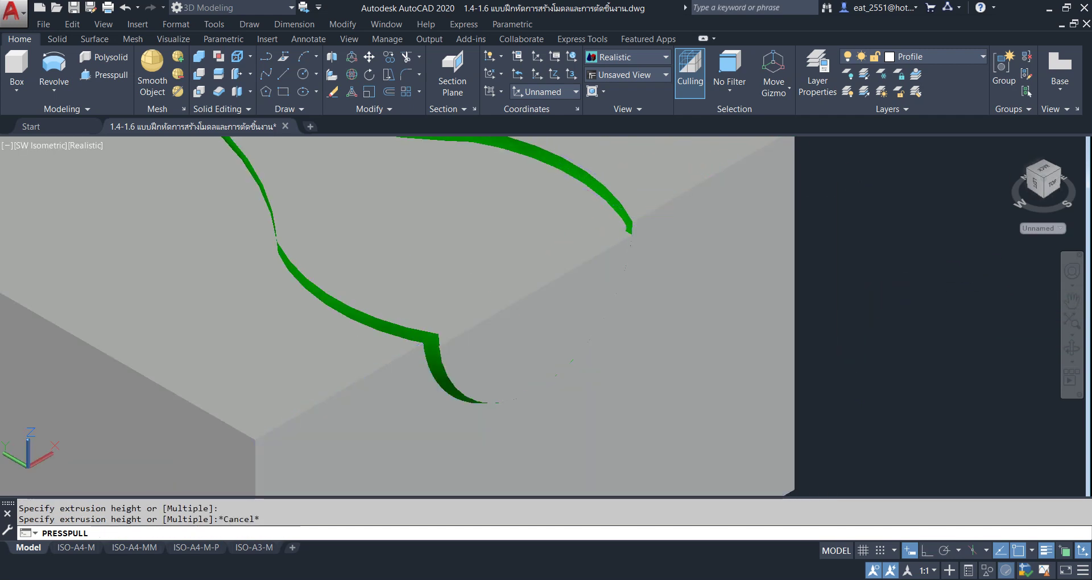
pyautogui.scroll(-4, 753, 248)
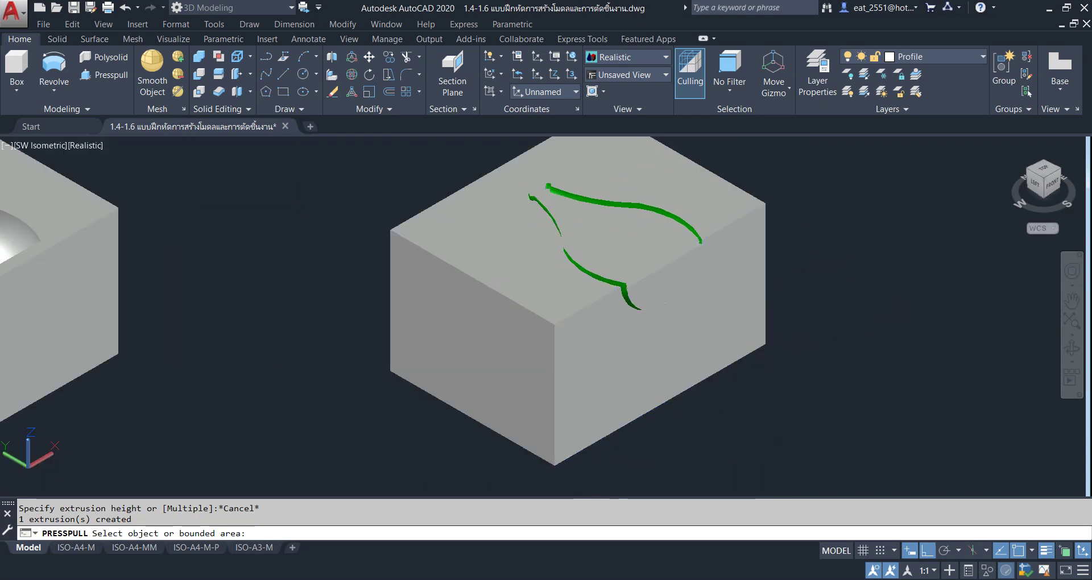
pyautogui.press('Escape')
pyautogui.moveTo(446, 314)
pyautogui.keyDown('shift'); pyautogui.mouseDown(button='middle')
pyautogui.moveTo(484, 331)
pyautogui.moveTo(565, 336)
pyautogui.mouseUp(button='middle'); pyautogui.keyUp('shift')
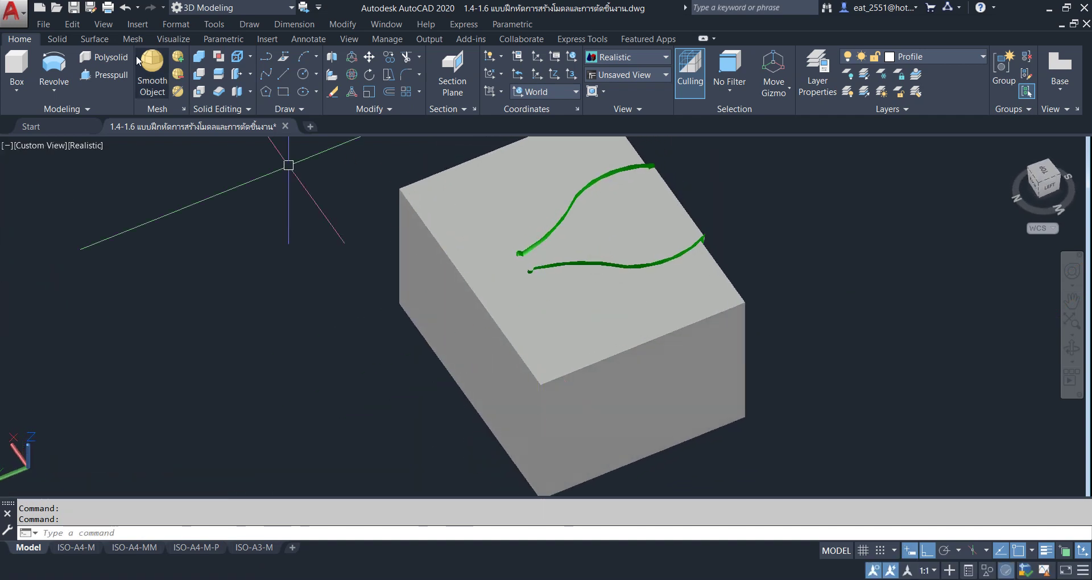
pyautogui.click(98, 78)
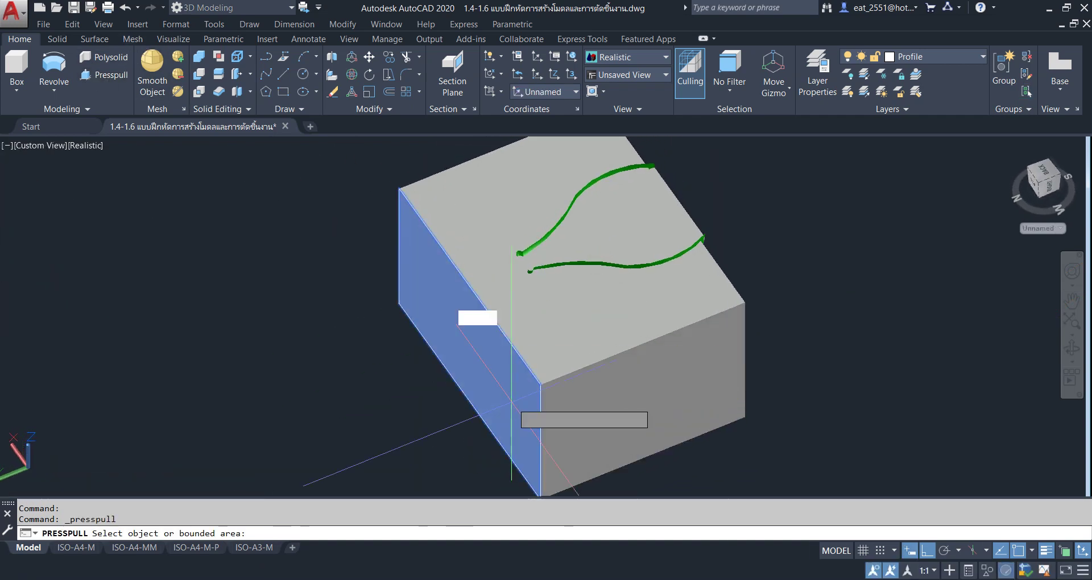
# Press-pull the remaining vase profile regions, including the left face, into a thin surface through the block.
pyautogui.click(469, 320)
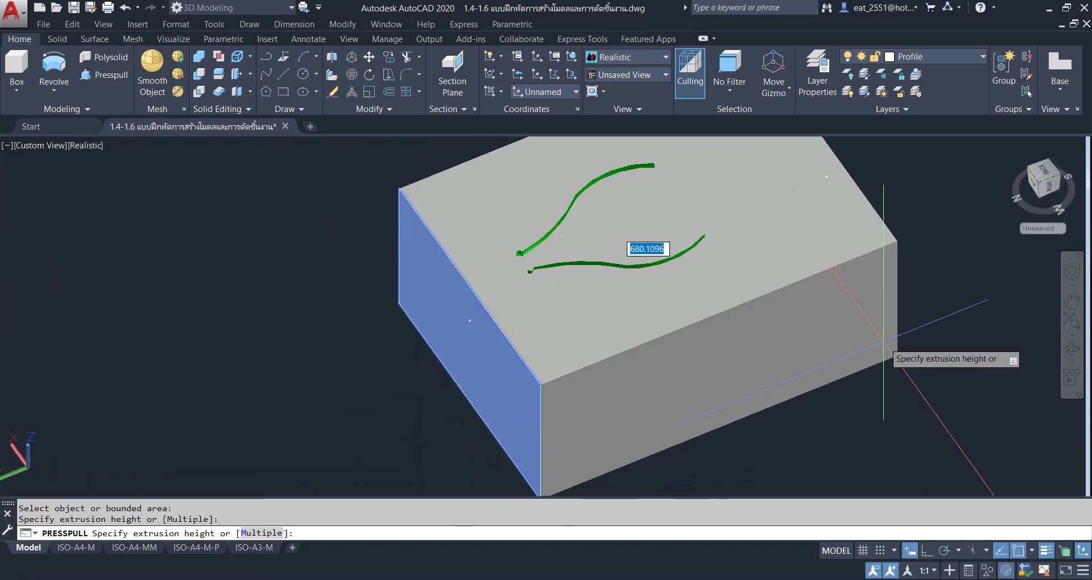
pyautogui.click(580, 368)
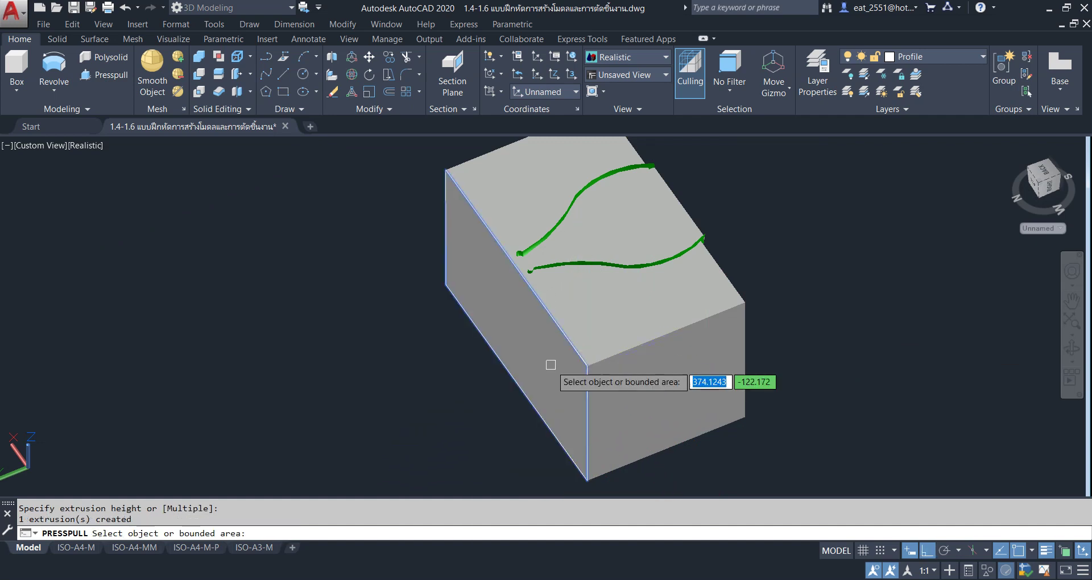
pyautogui.click(551, 360)
pyautogui.click(601, 360)
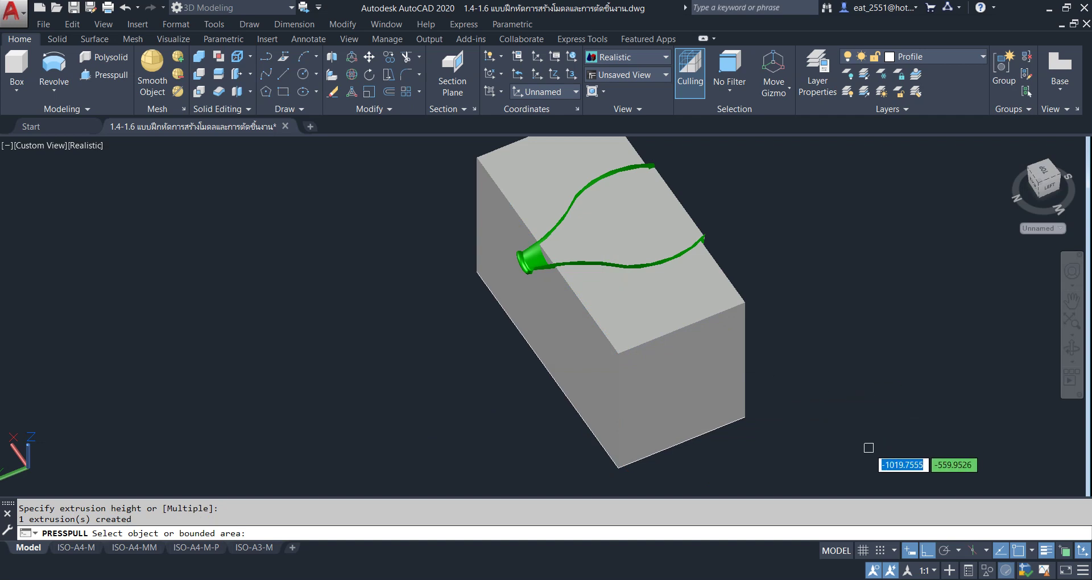
pyautogui.press('Return')
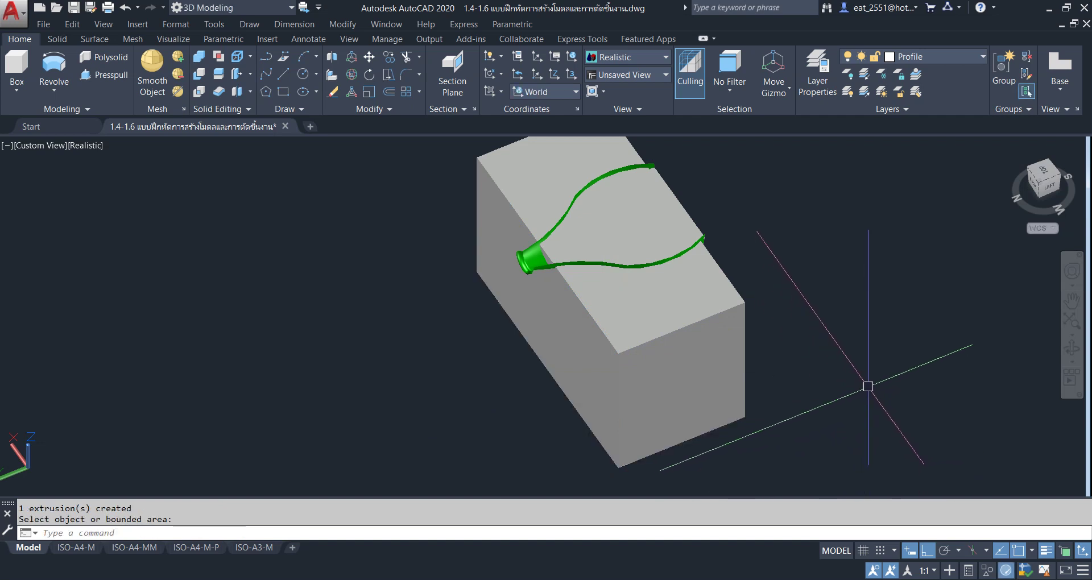
pyautogui.moveTo(864, 382)
pyautogui.keyDown('shift'); pyautogui.mouseDown(button='middle')
pyautogui.moveTo(541, 306)
pyautogui.moveTo(618, 387)
pyautogui.moveTo(726, 362)
pyautogui.moveTo(557, 366)
pyautogui.mouseUp(button='middle'); pyautogui.keyUp('shift')
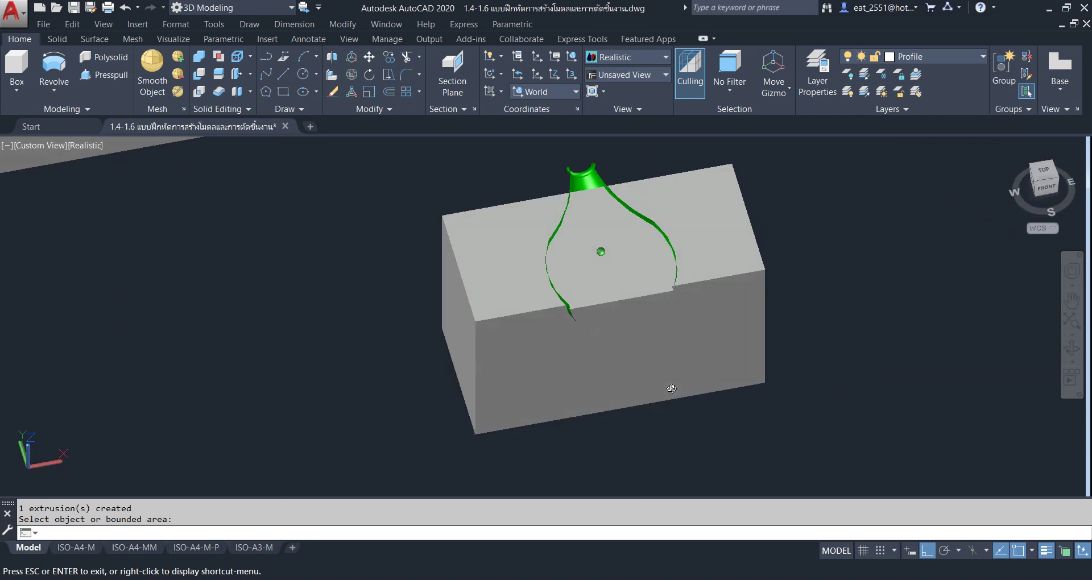
pyautogui.click(557, 365)
pyautogui.press('Escape')
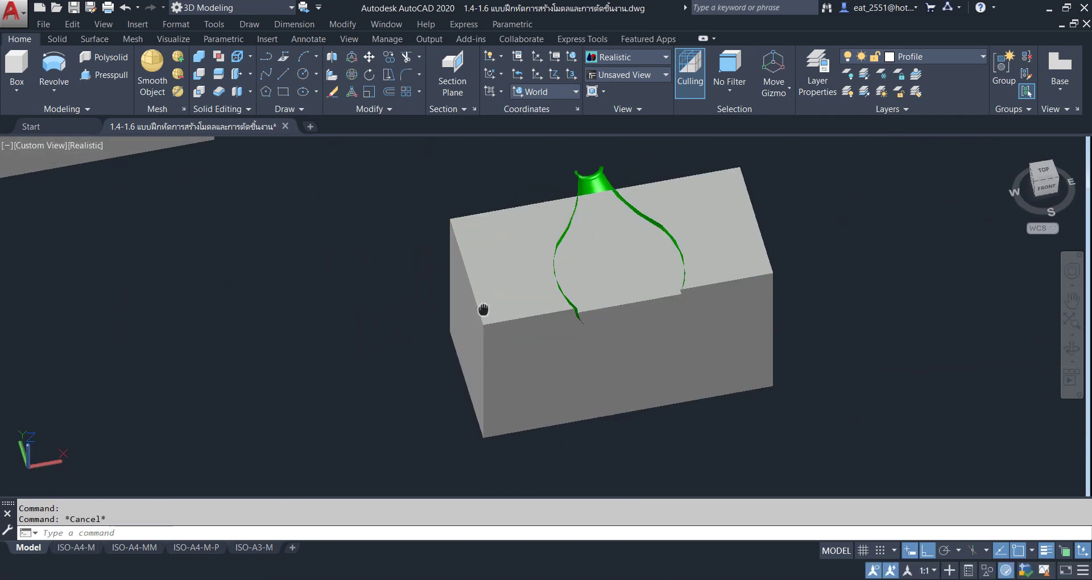
pyautogui.moveTo(471, 306); pyautogui.dragTo(493, 317, button='middle')
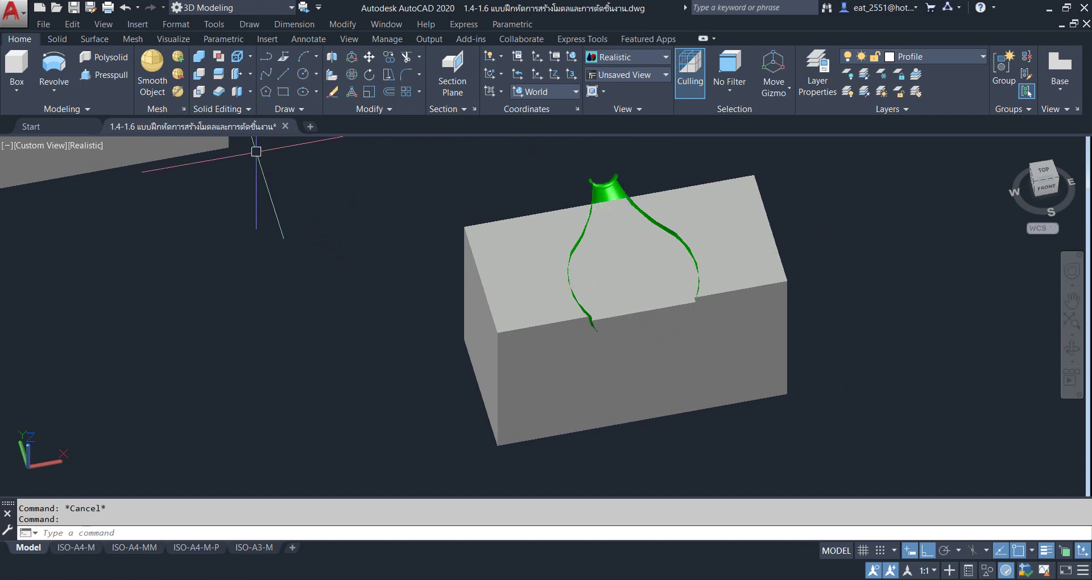
# Slice the mold block with the green vase surface, keeping both sides.
pyautogui.click(221, 75)
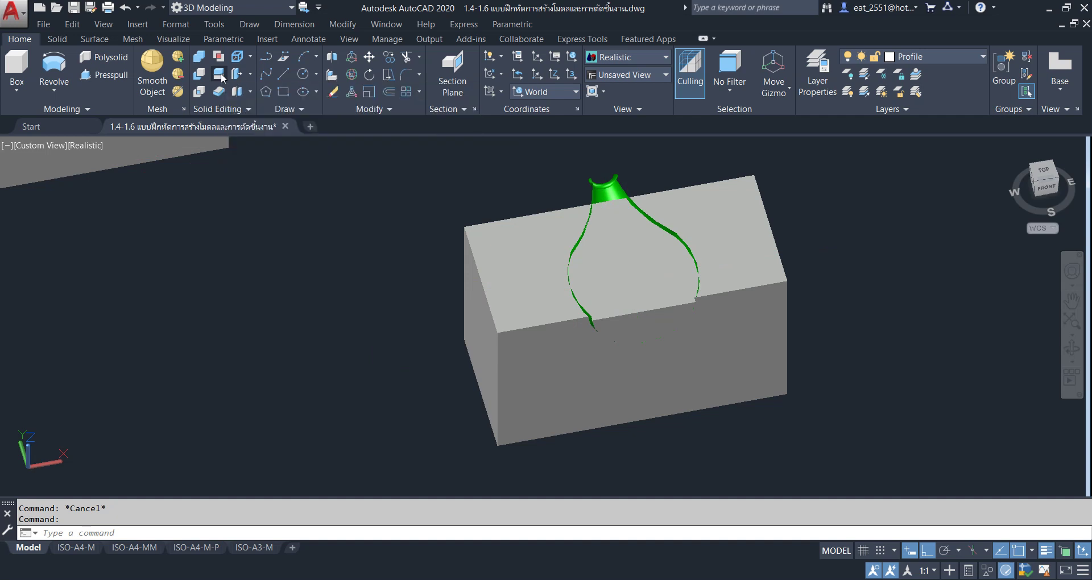
pyautogui.click(769, 278)
pyautogui.press('Return')
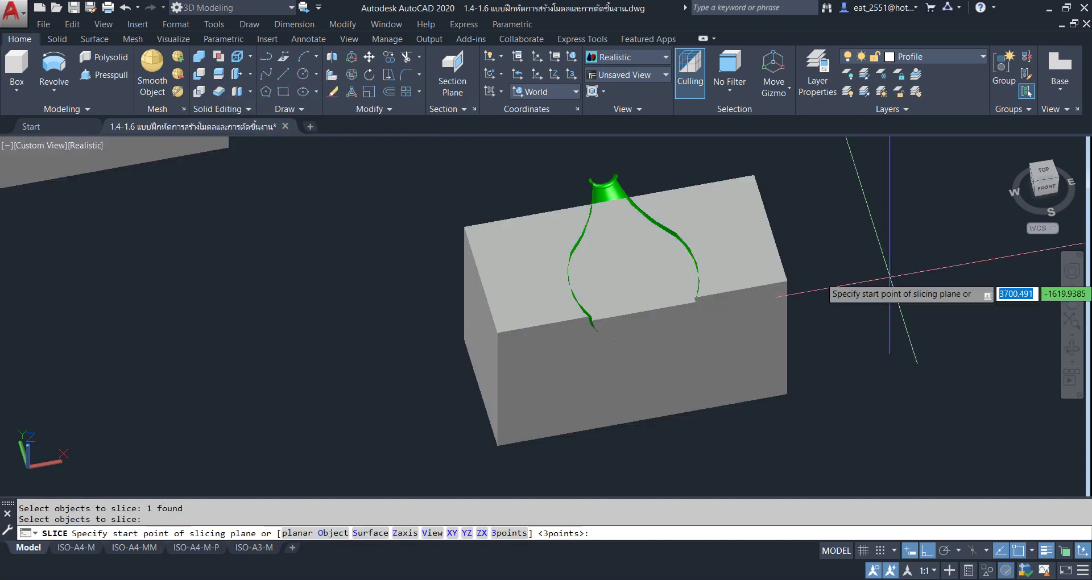
pyautogui.click(370, 533)
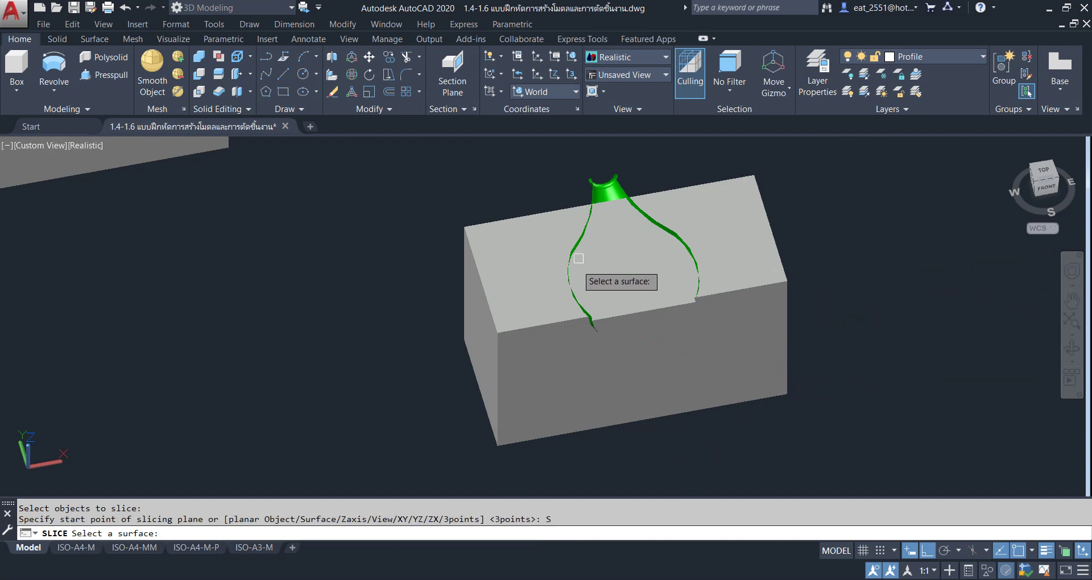
pyautogui.click(614, 187)
pyautogui.rightClick(477, 180)
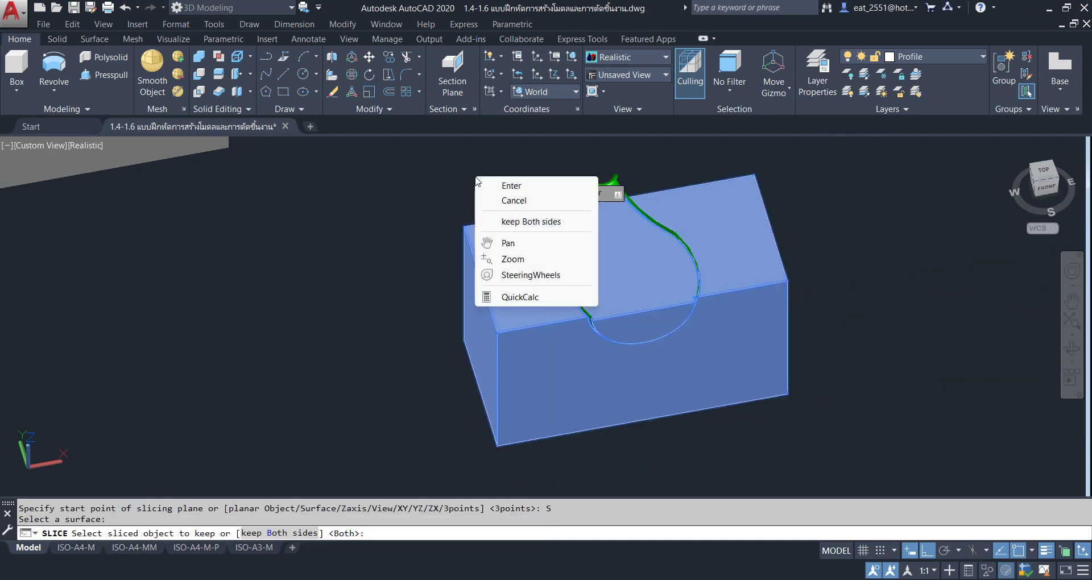
pyautogui.click(505, 186)
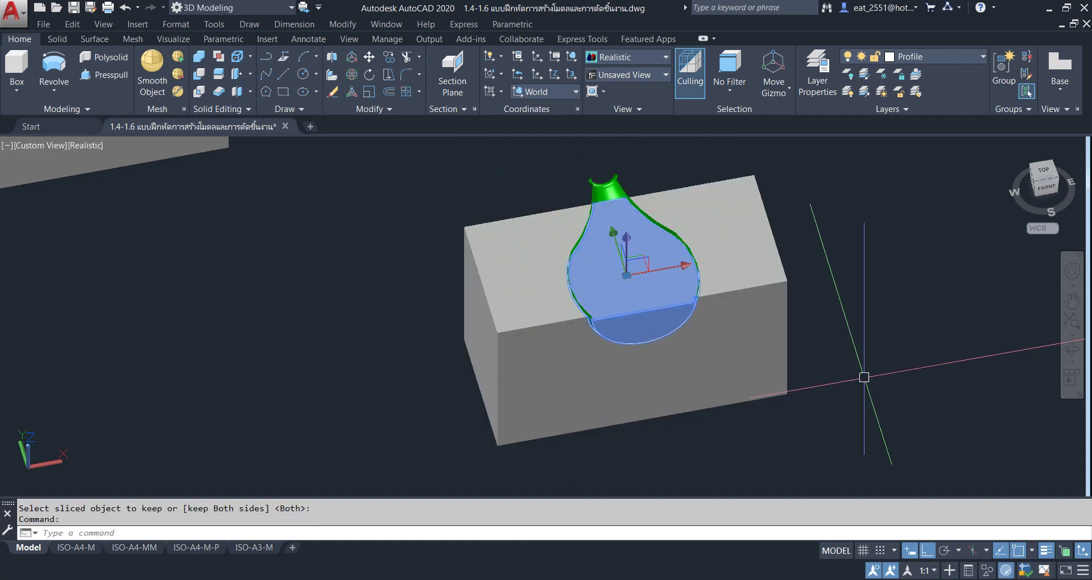
# Select the sliced pieces one by one to check the cut, ending on the vase-shaped piece.
pyautogui.scroll(3, 597, 189)
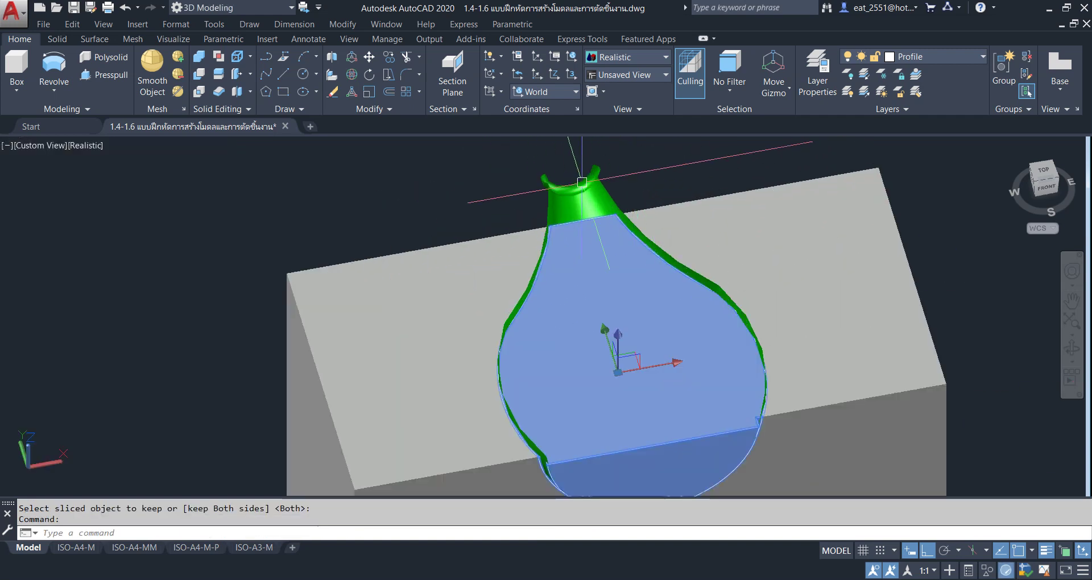
pyautogui.click(577, 205)
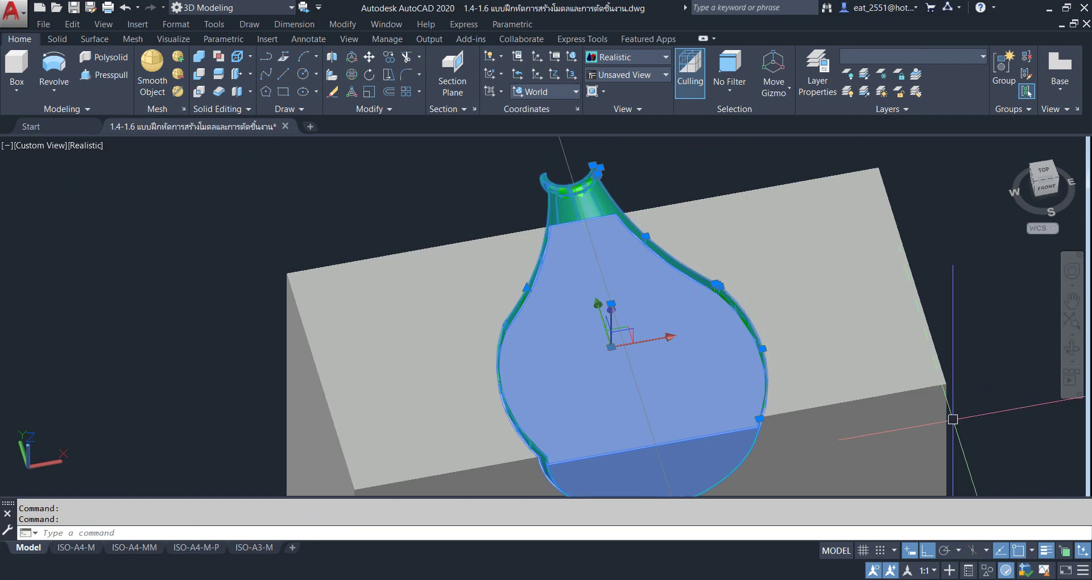
pyautogui.press('Escape')
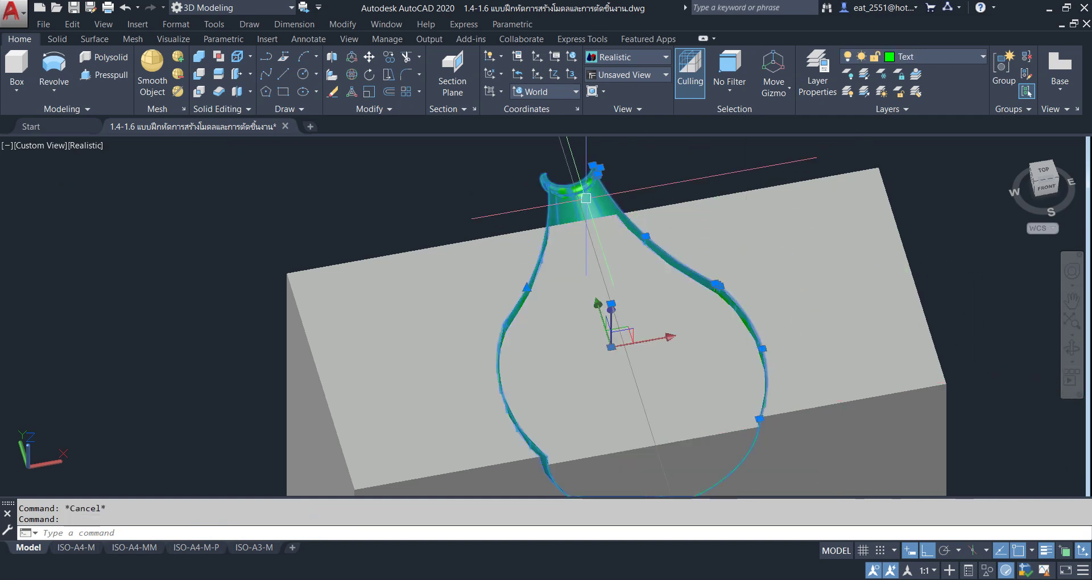
pyautogui.click(633, 355)
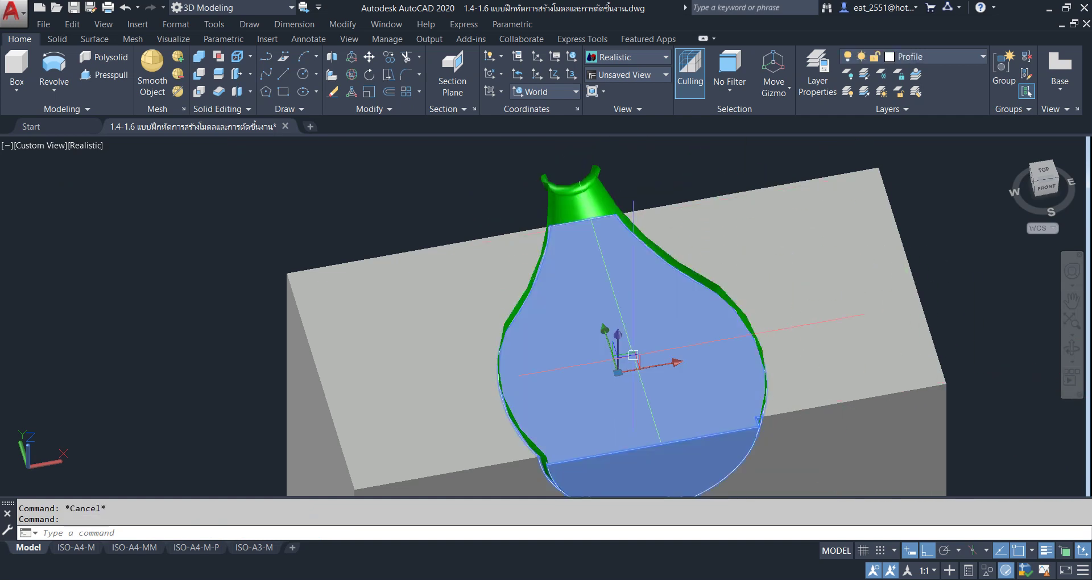
pyautogui.press('Escape')
pyautogui.click(440, 324)
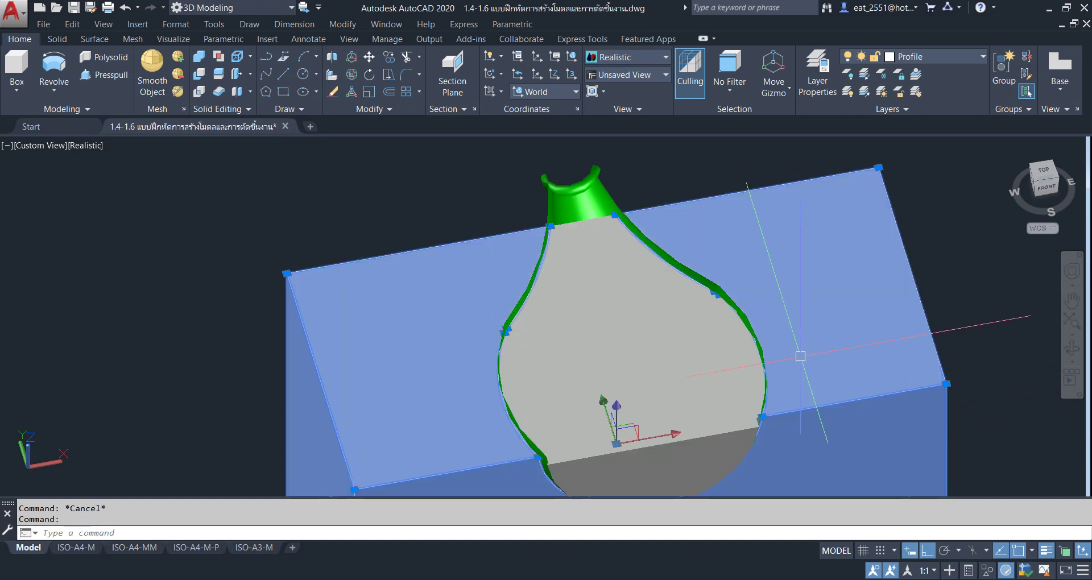
pyautogui.press('Escape')
pyautogui.scroll(-3, 629, 341)
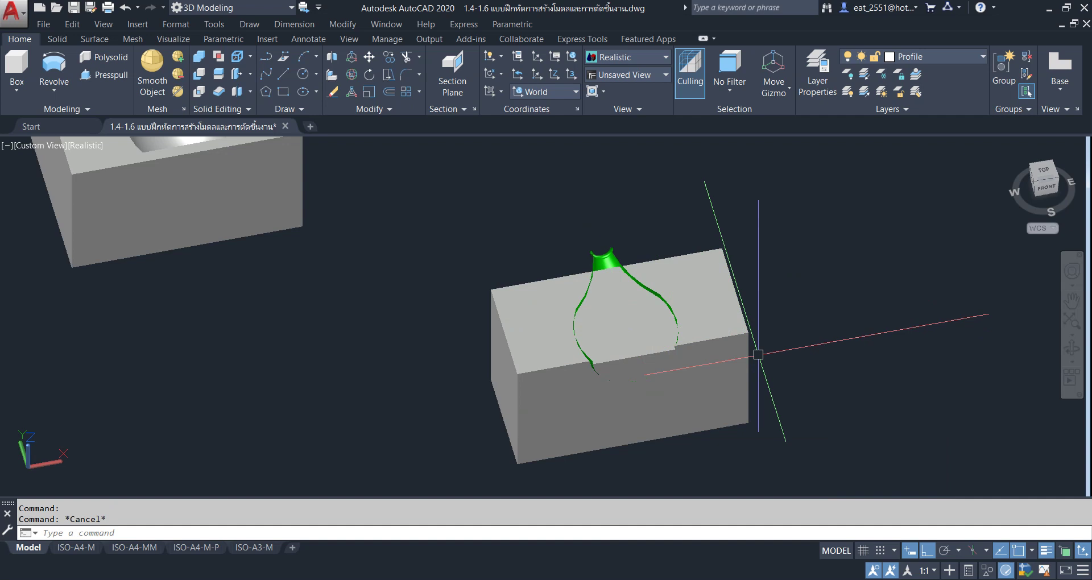
pyautogui.scroll(3, 656, 304)
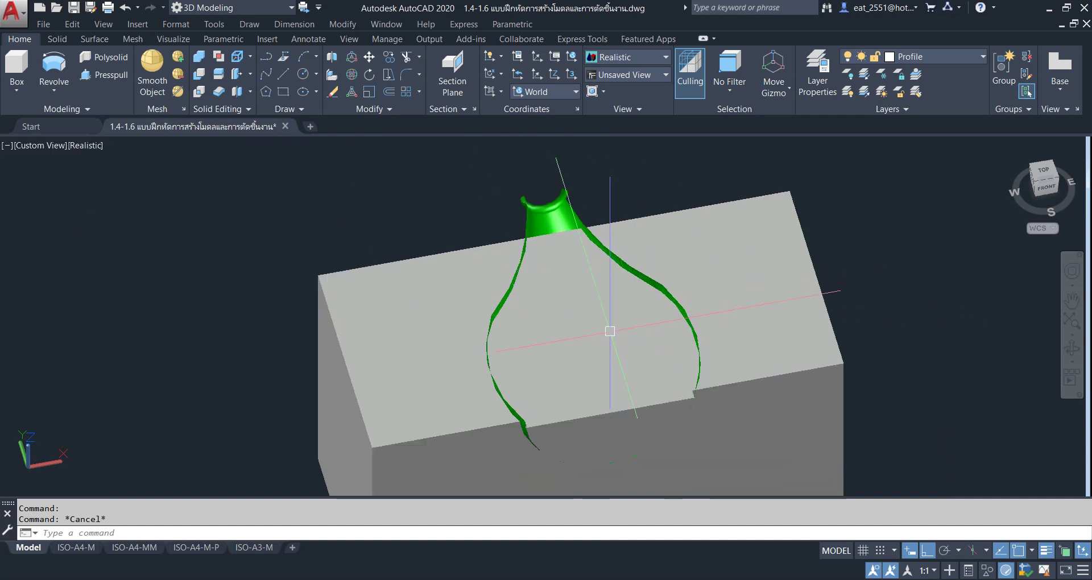
pyautogui.click(608, 341)
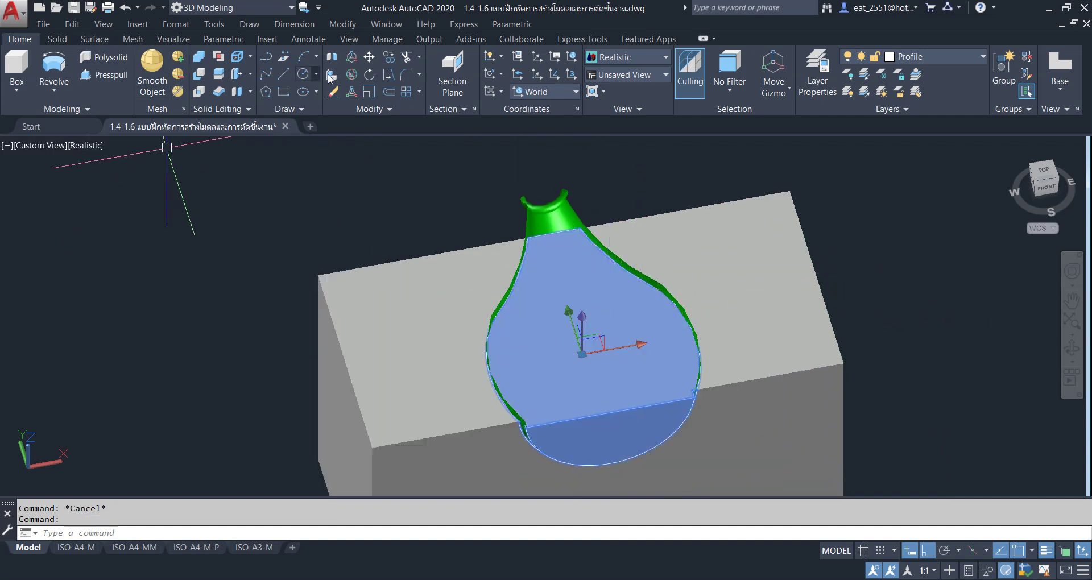
pyautogui.click(369, 56)
# Move the sliced vase piece and then the green vase out to the right of the block.
pyautogui.click(587, 345)
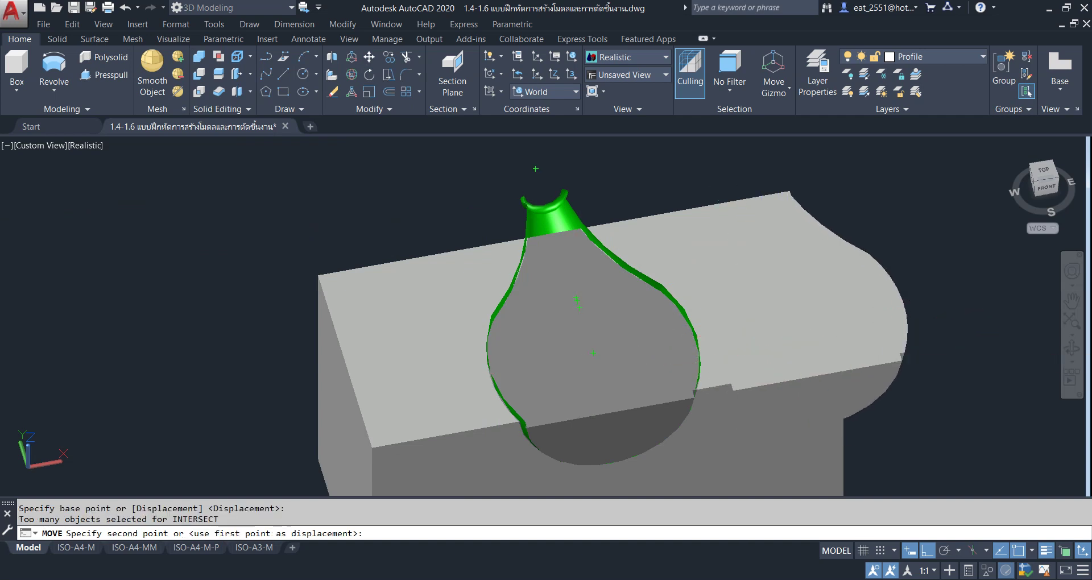
pyautogui.moveTo(969, 299); pyautogui.dragTo(648, 324, button='middle')
pyautogui.click(821, 315)
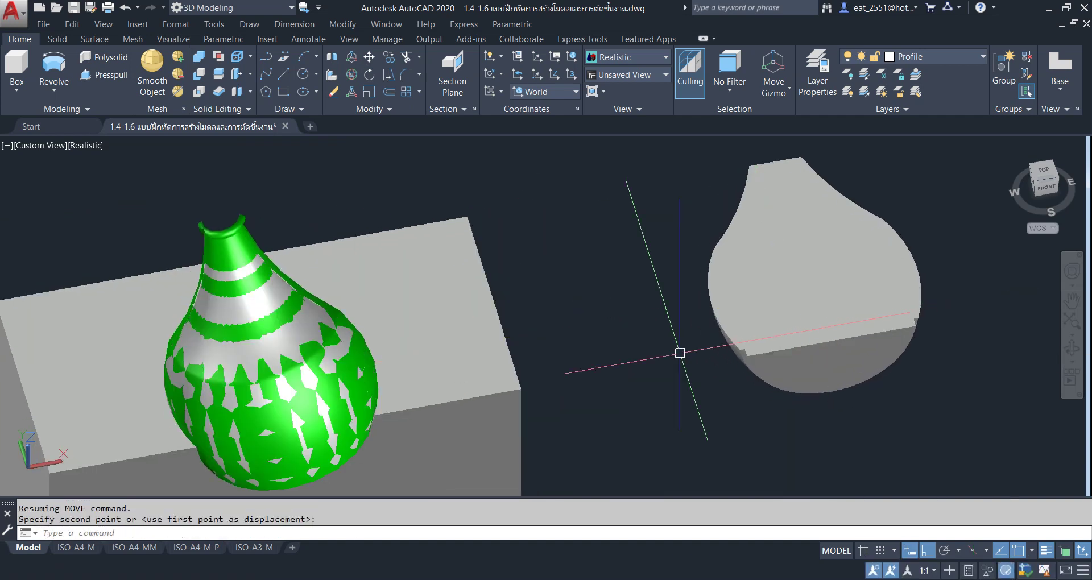
pyautogui.click(234, 252)
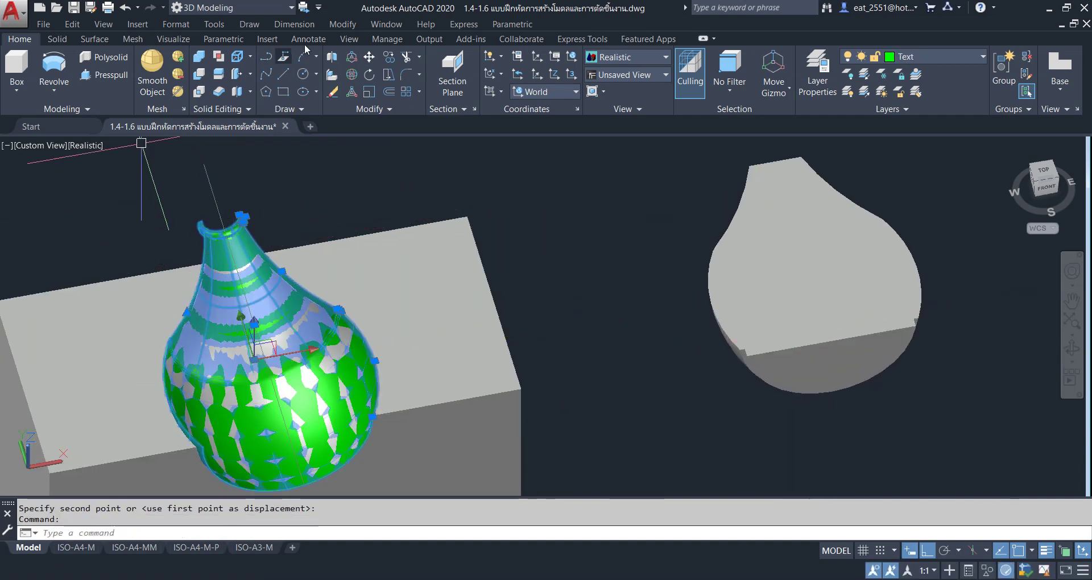
pyautogui.click(369, 56)
pyautogui.scroll(-4, 268, 270)
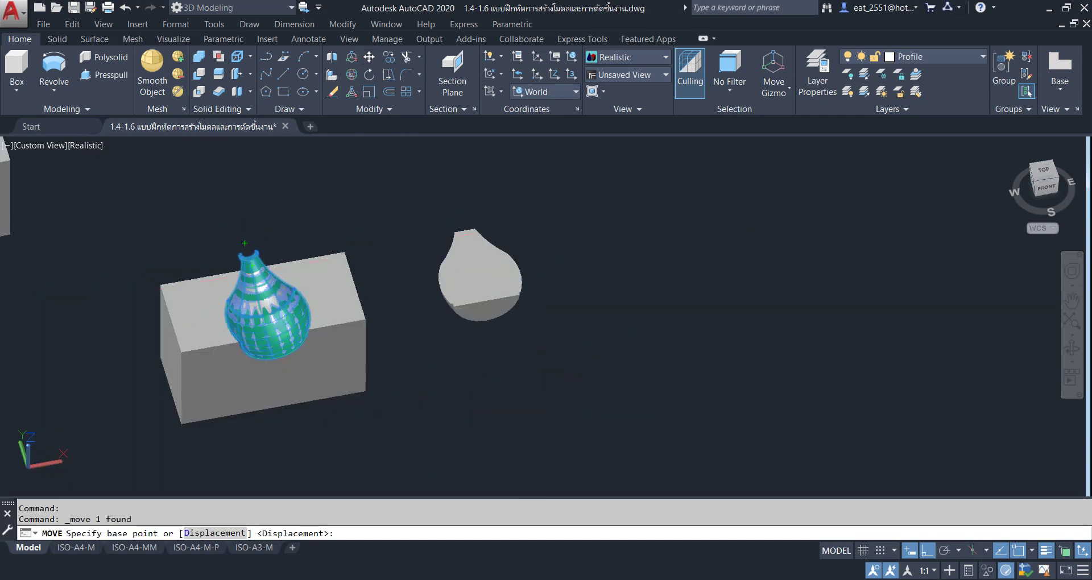
pyautogui.click(448, 391)
pyautogui.click(809, 328)
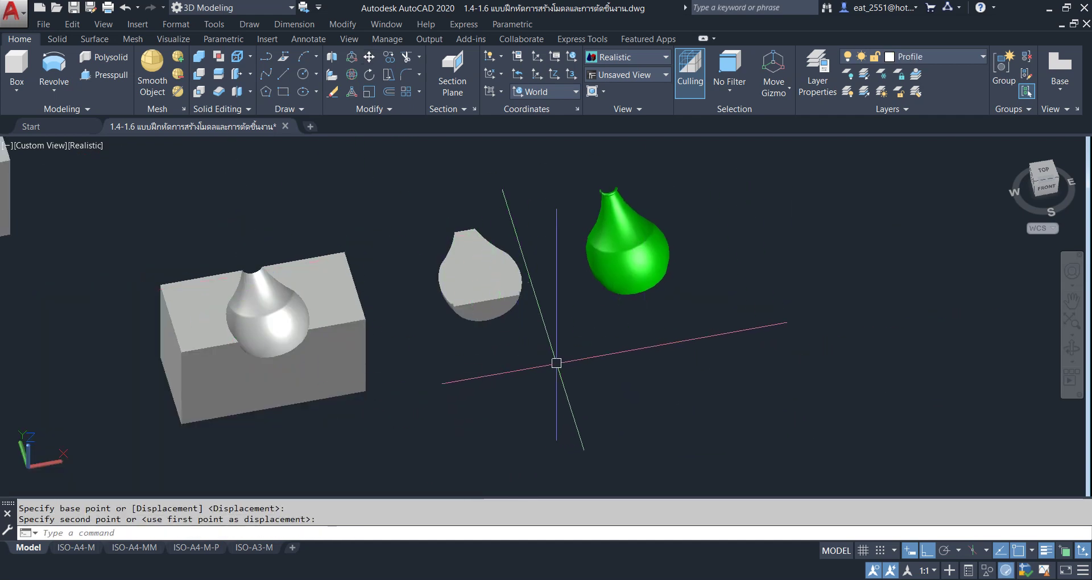
pyautogui.scroll(-4, 751, 270)
pyautogui.moveTo(418, 300); pyautogui.dragTo(562, 375, button='middle')
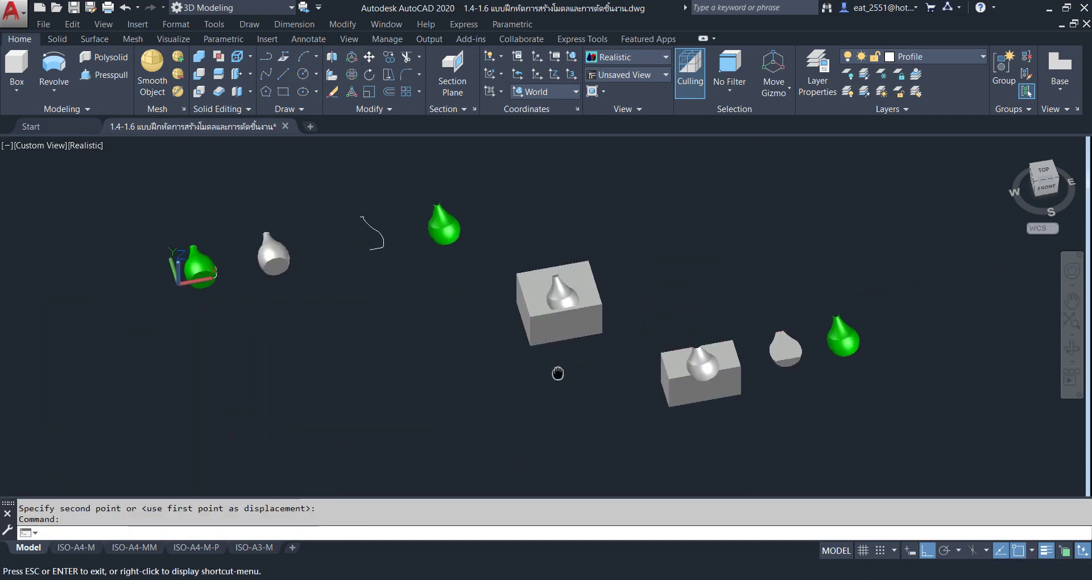
# Zoom to the whole drawing, then switch to the Chrome listing for the ฿3,990 AutoCAD 2020 3D course.
pyautogui.middleClick(536, 405)
pyautogui.middleClick(537, 405)
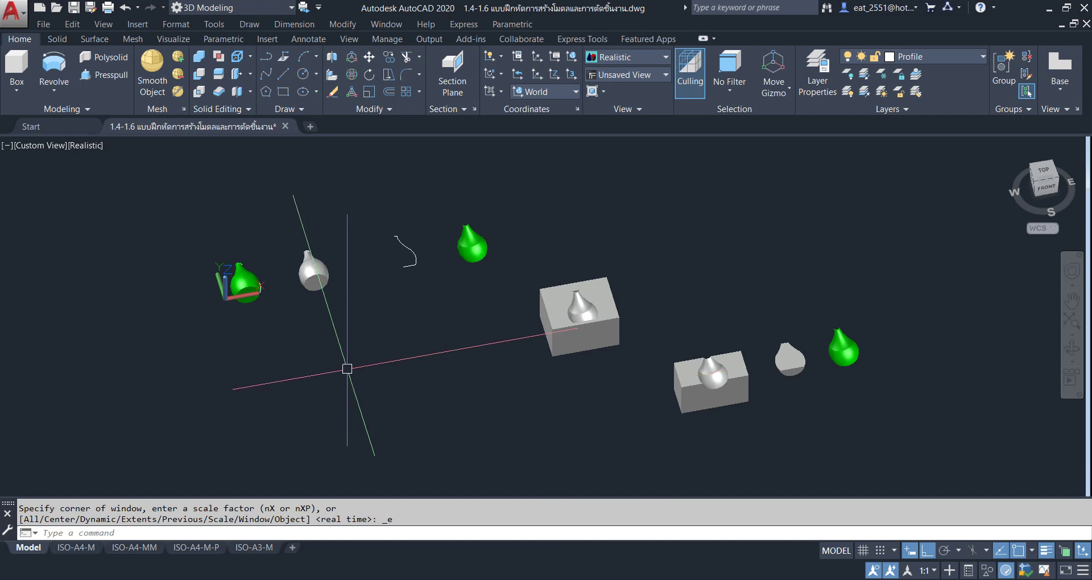
pyautogui.scroll(2, 781, 381)
pyautogui.scroll(2, 585, 244)
pyautogui.scroll(-4, 446, 341)
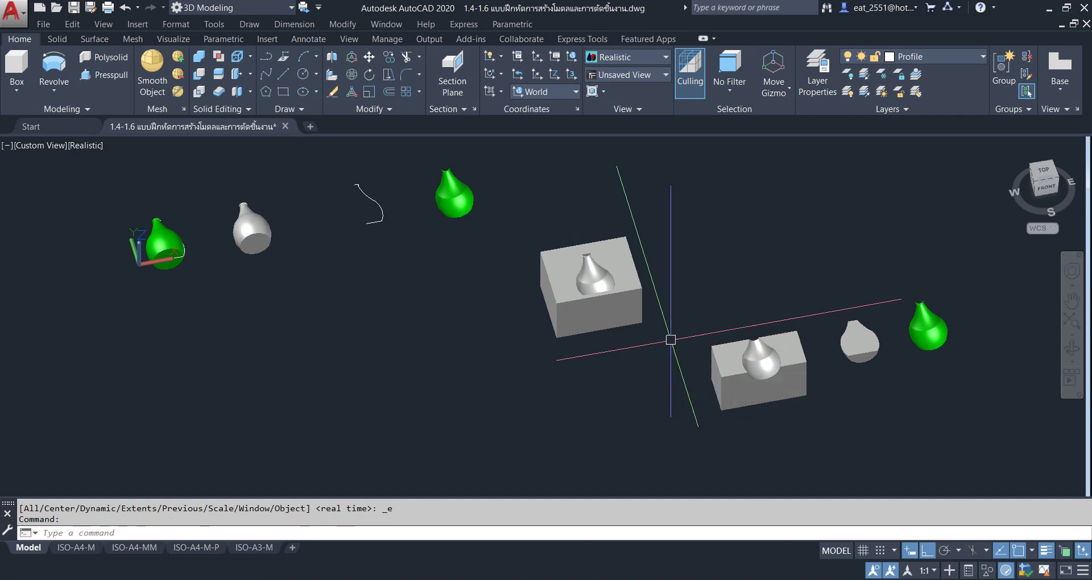
pyautogui.scroll(-2, 649, 343)
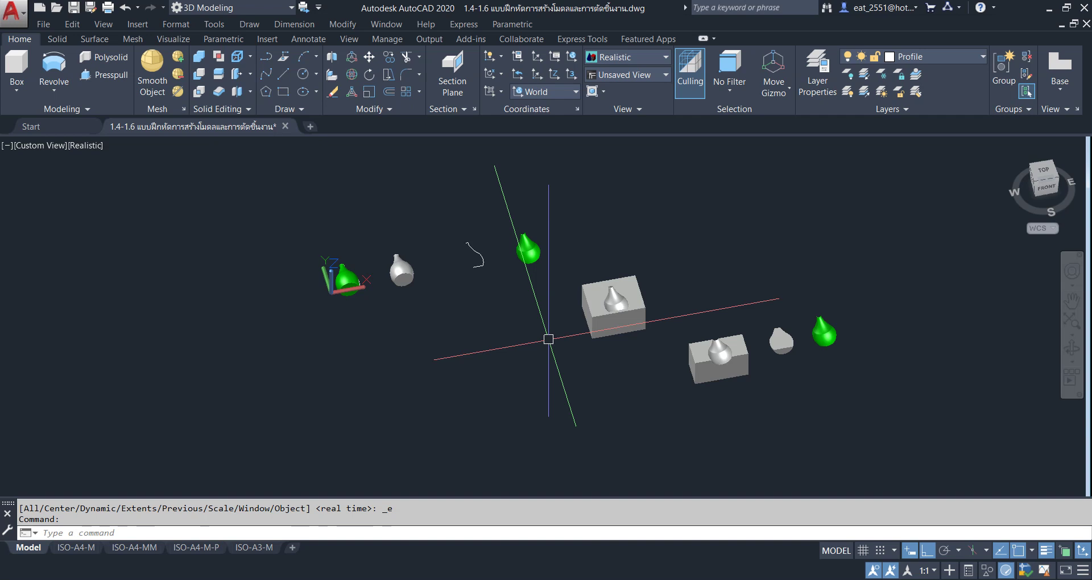
pyautogui.moveTo(687, 576)
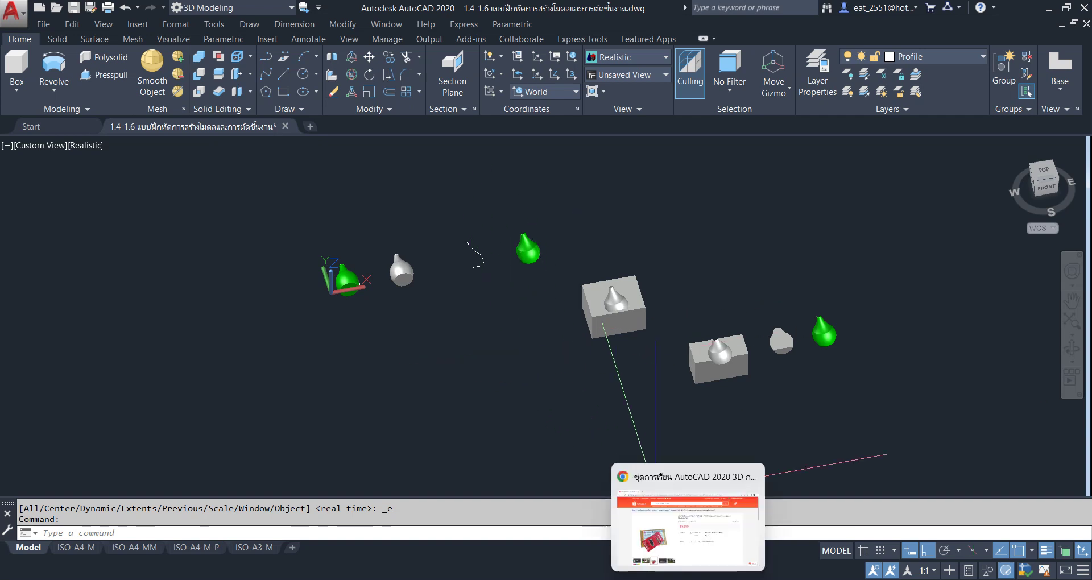
pyautogui.click(654, 541)
pyautogui.scroll(-2, 244, 407)
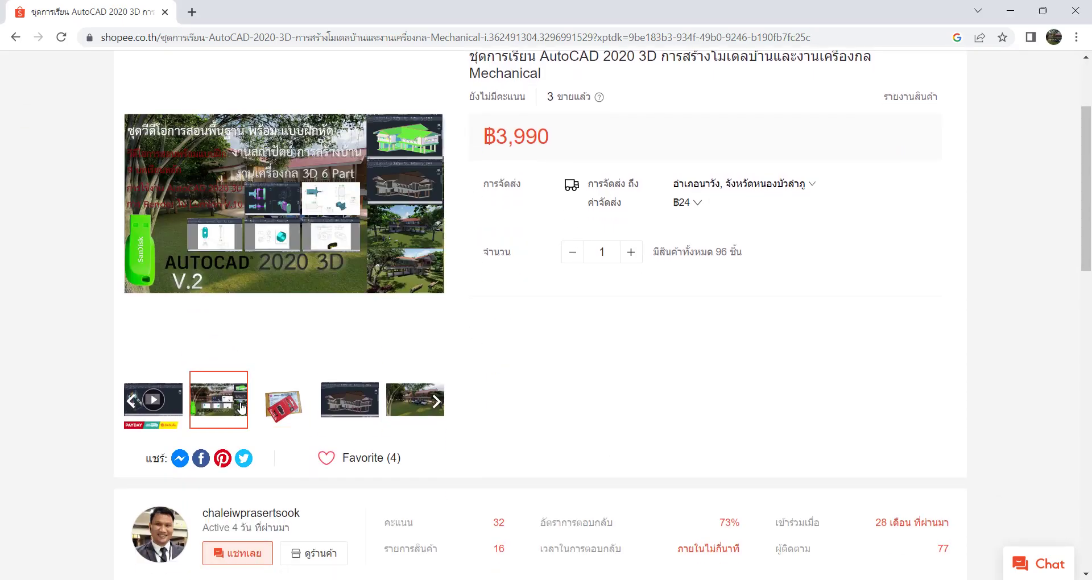